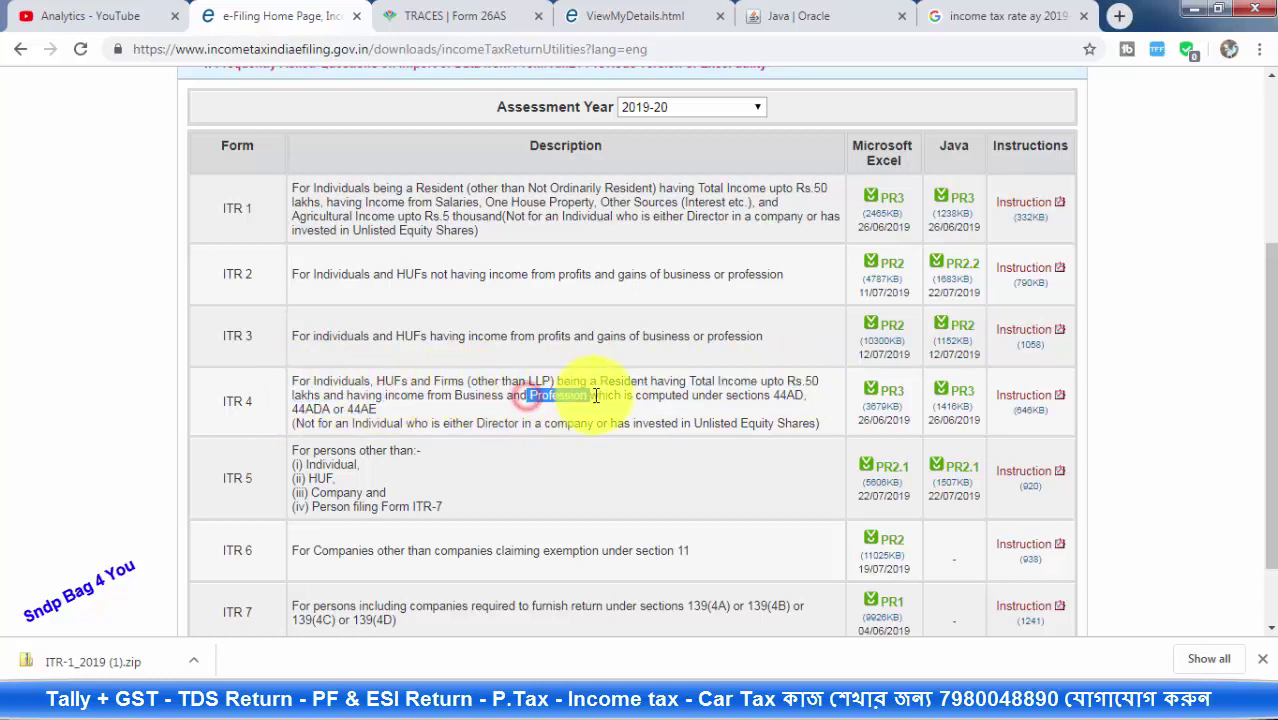
drag(693, 397, 783, 412)
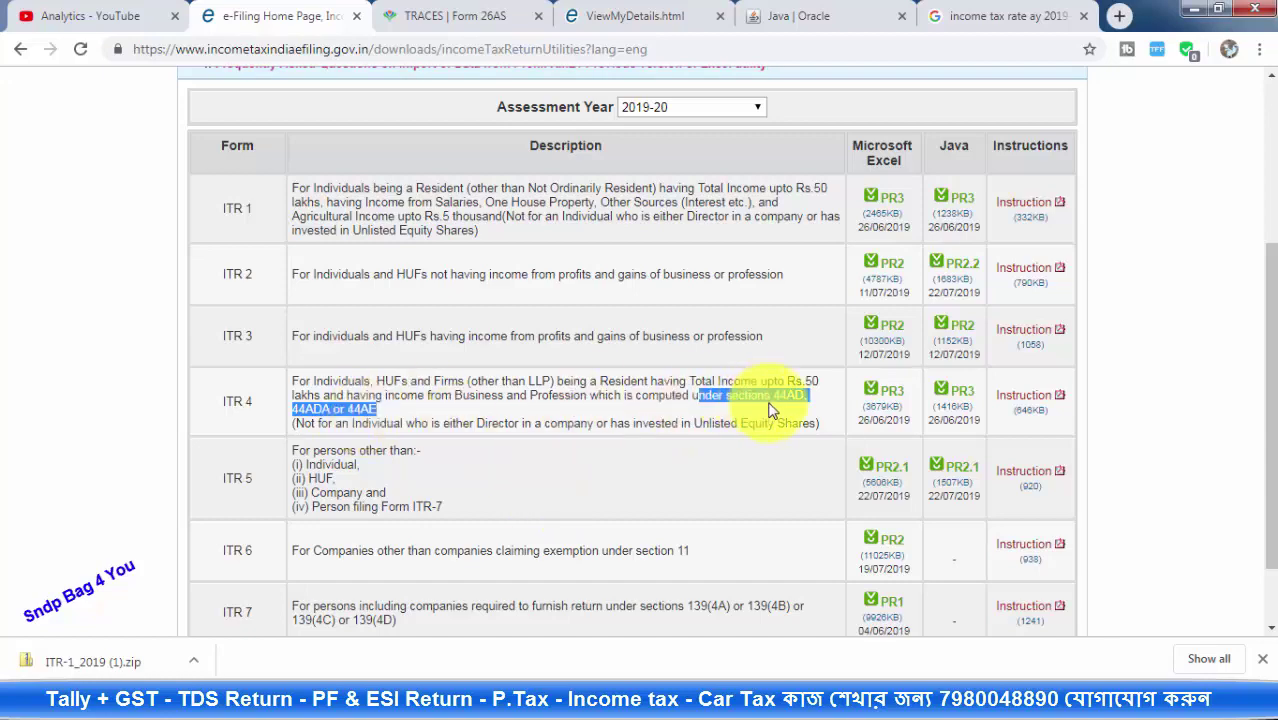
scroll(765, 414, up, 3)
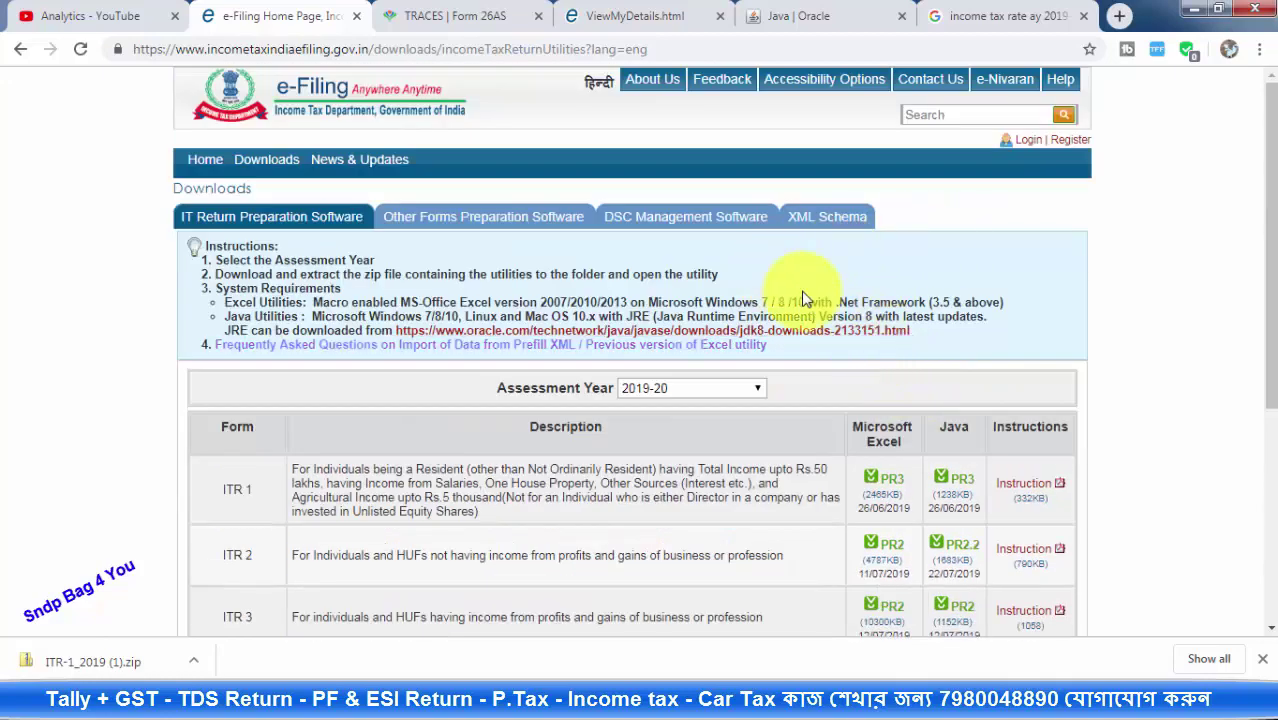
scroll(963, 418, down, 1)
scroll(963, 418, down, 1)
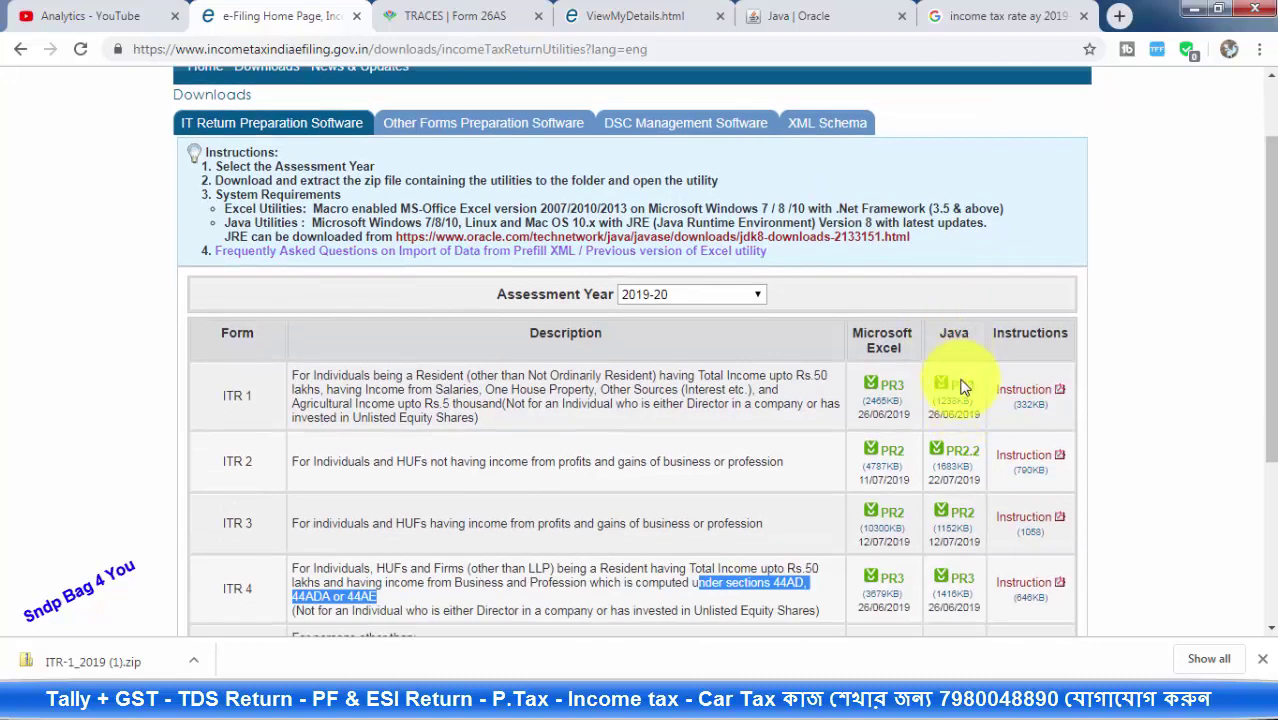
scroll(963, 391, up, 1)
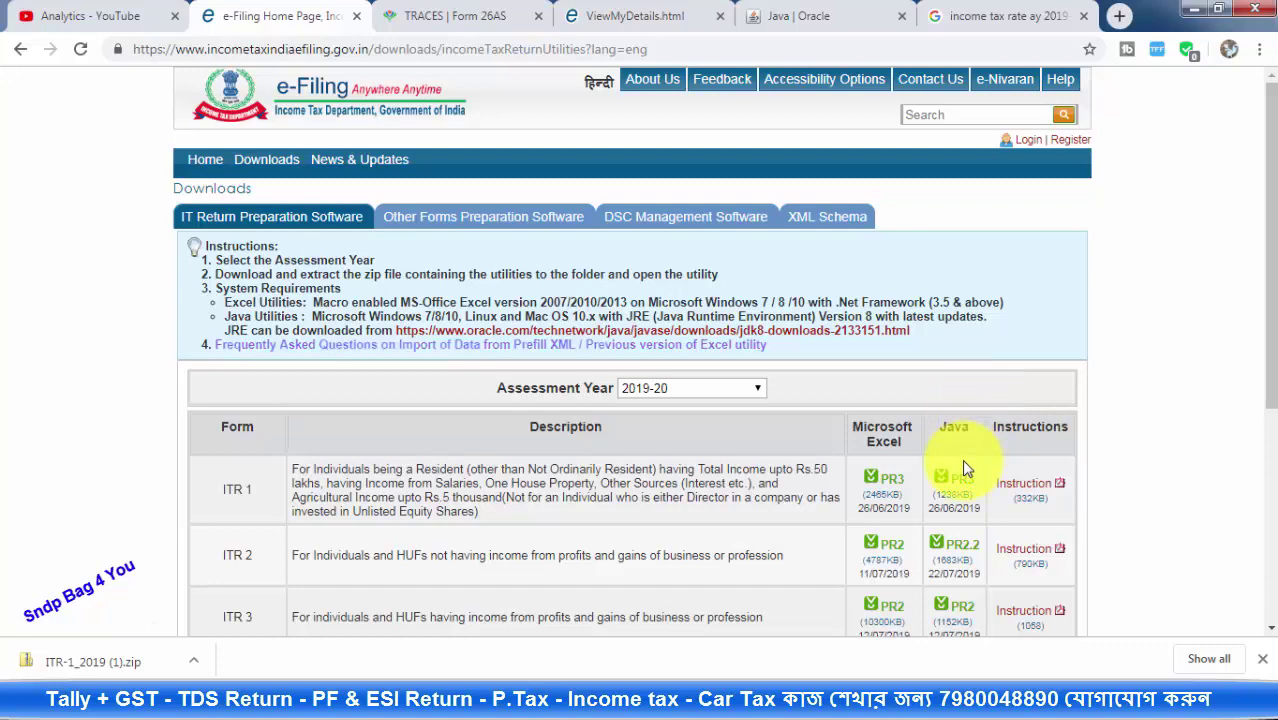
scroll(960, 462, down, 1)
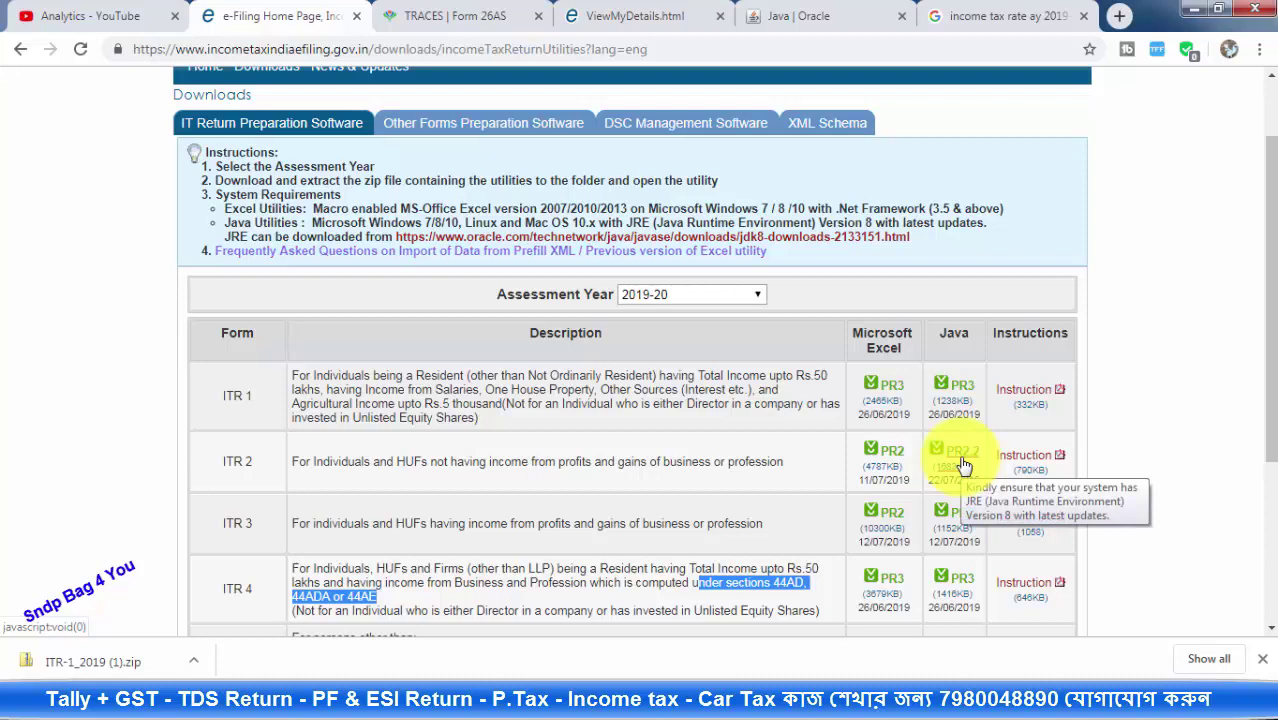
scroll(963, 465, up, 1)
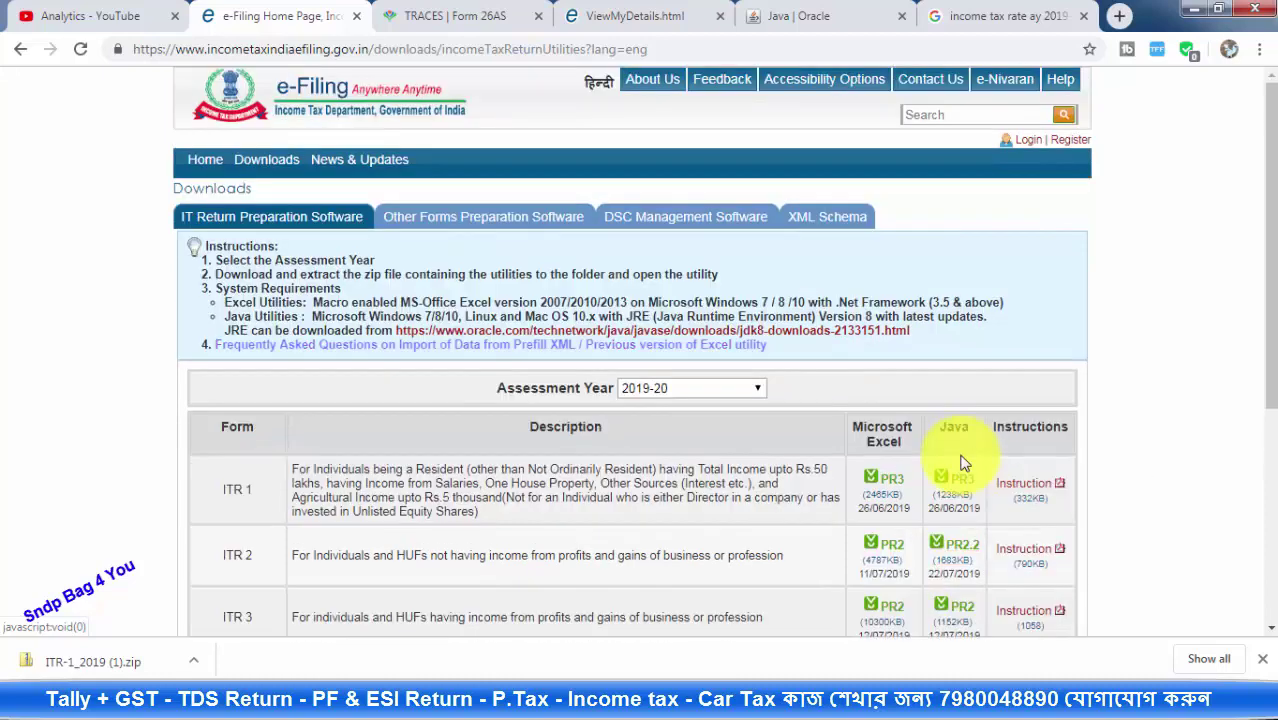
click(1027, 146)
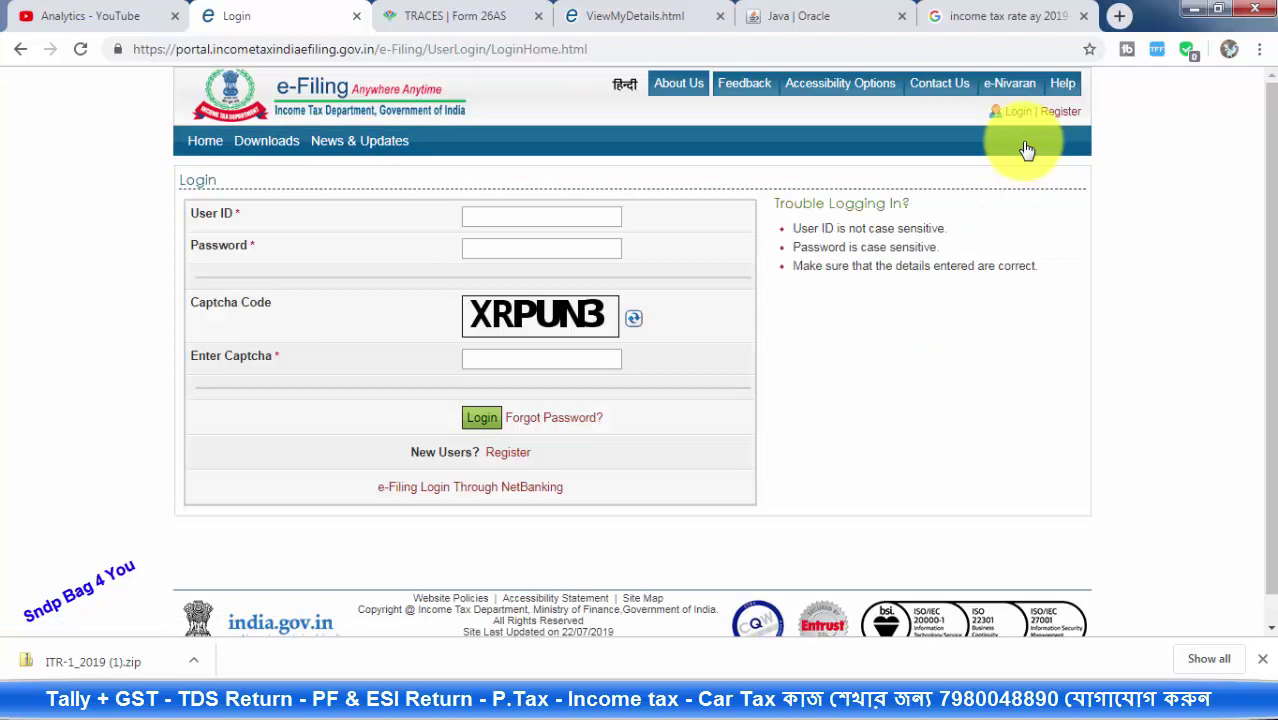
Log in with the User ID, password and captcha, then open My Account > View Form 26AS (Tax Credit)
click(492, 215)
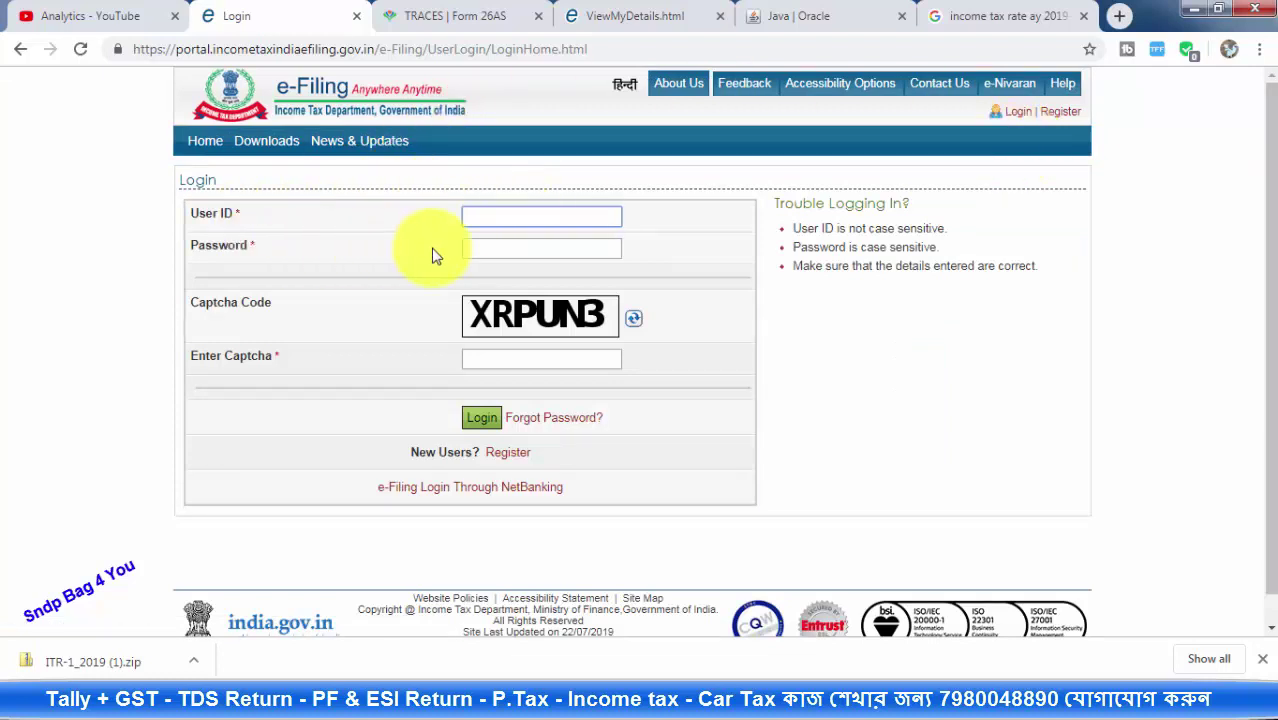
click(520, 247)
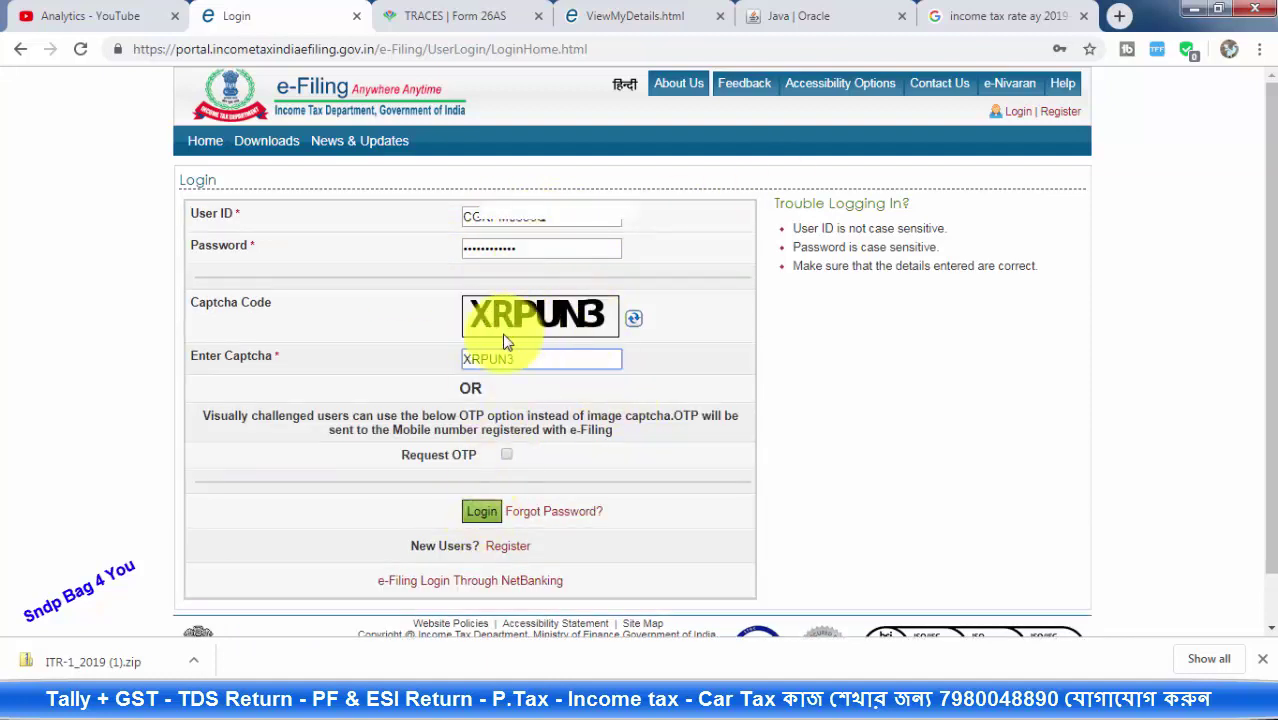
click(478, 513)
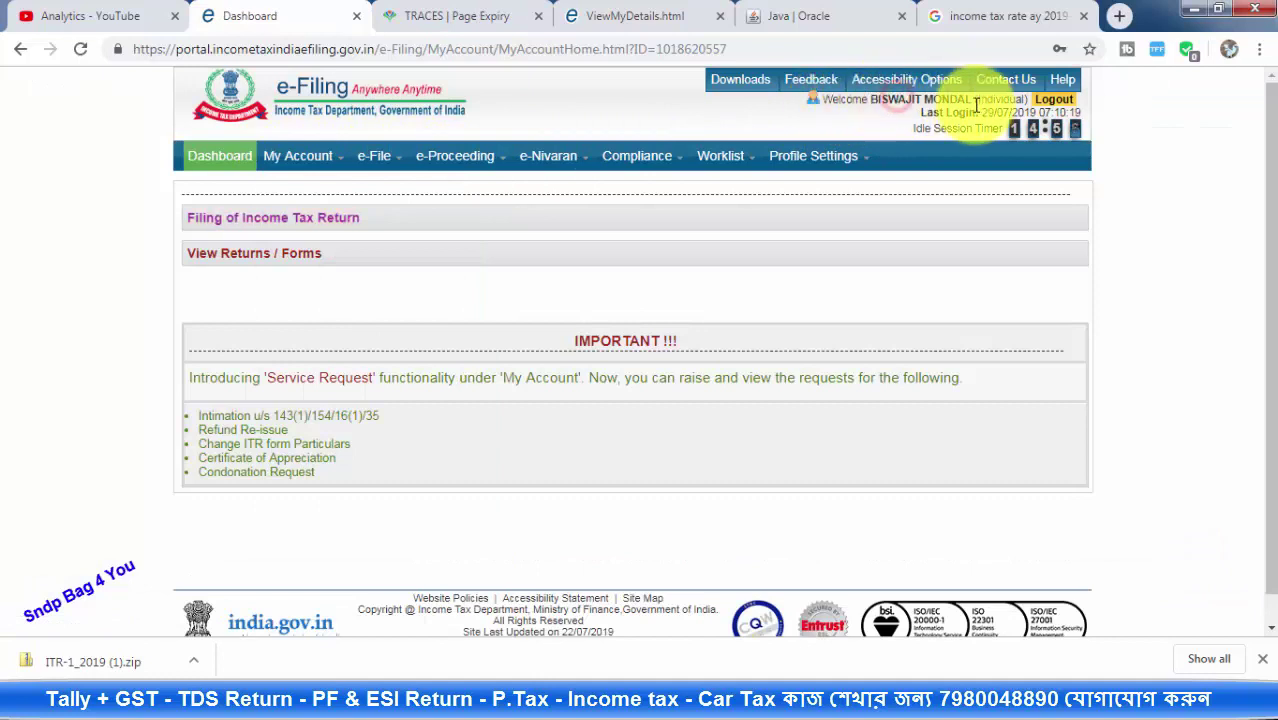
mouse_move(308, 164)
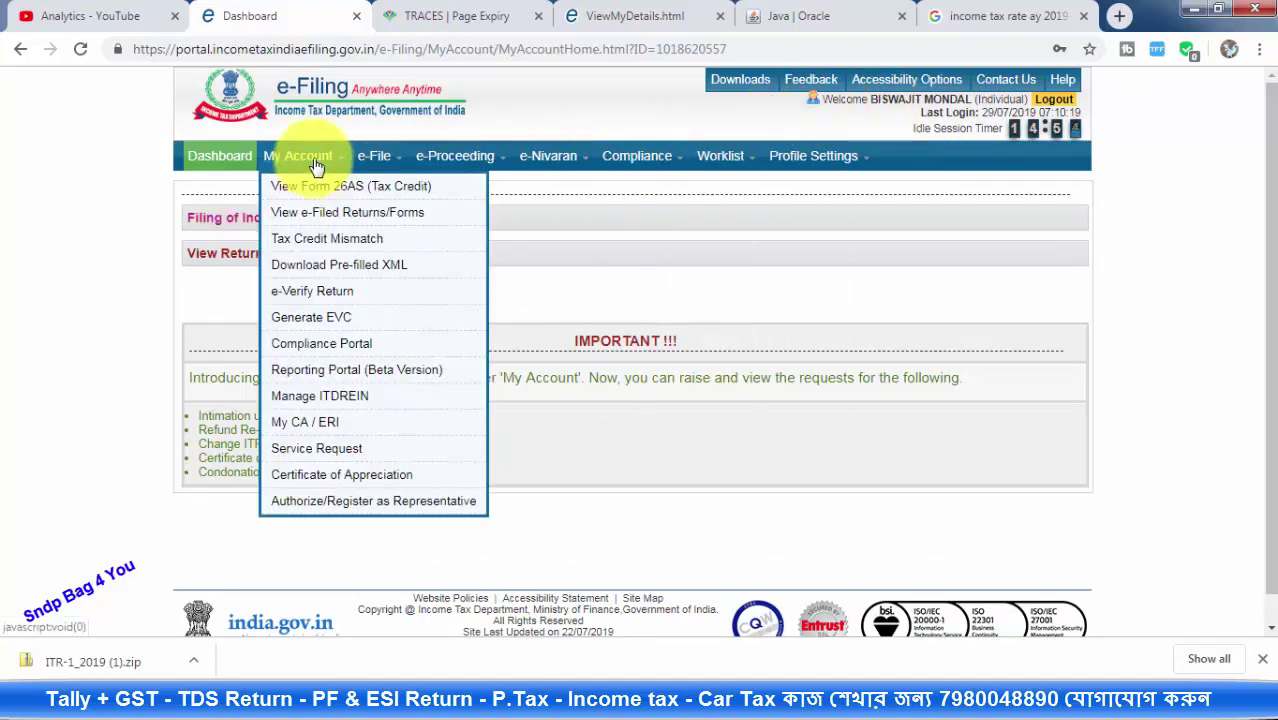
click(352, 195)
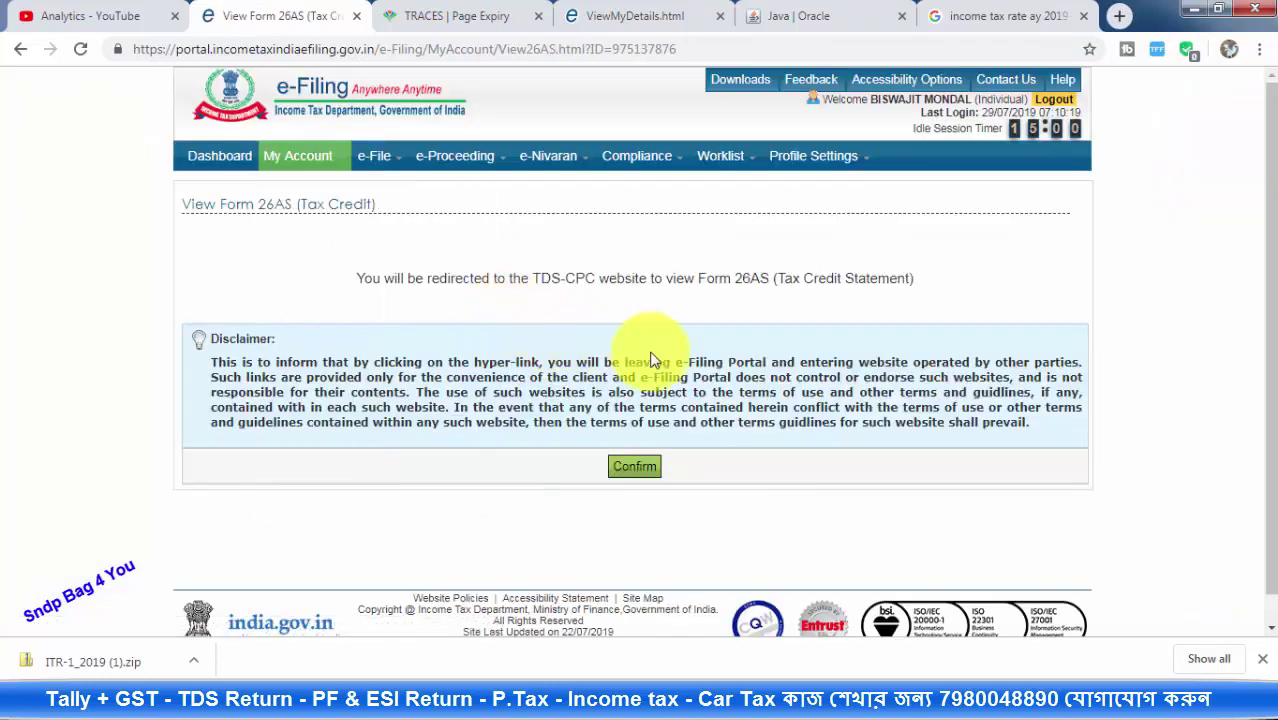
Confirm the redirect to TRACES, agree to the usage terms and proceed to View Tax Credit
click(633, 468)
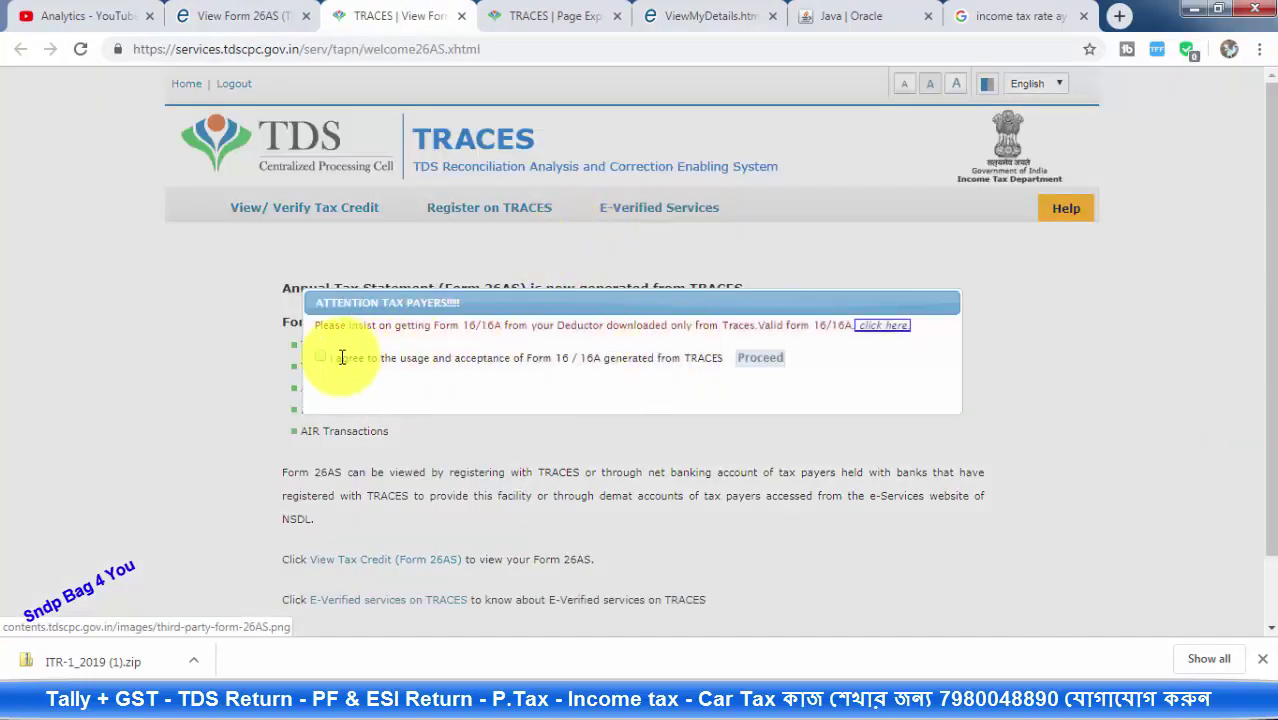
click(321, 358)
click(758, 359)
scroll(590, 320, down, 2)
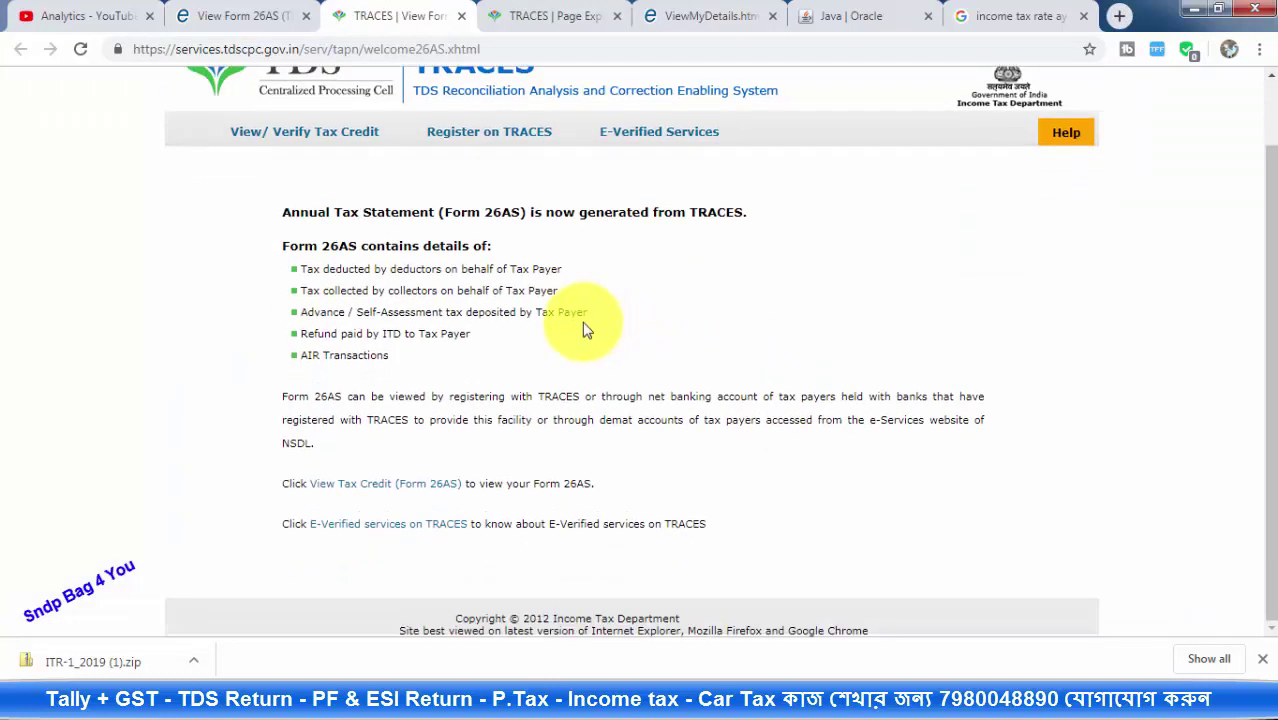
click(322, 489)
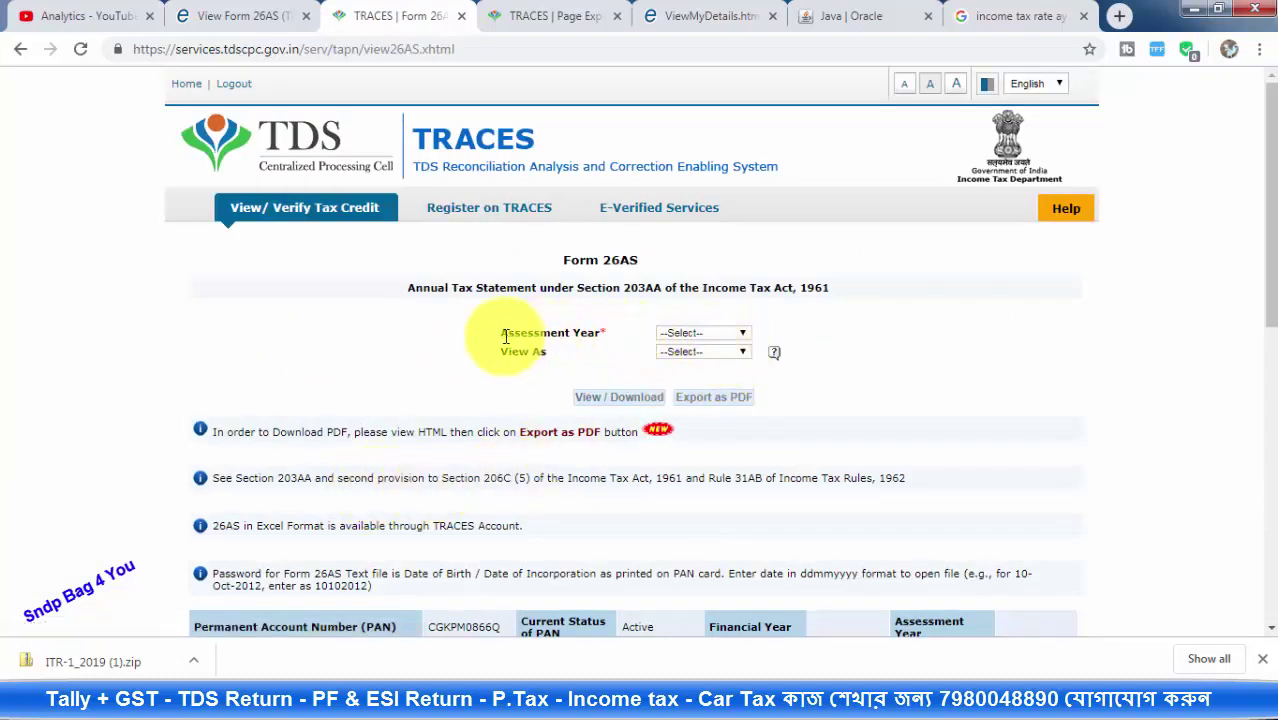
Generate Form 26AS for assessment year 2019-20 in HTML format
click(694, 338)
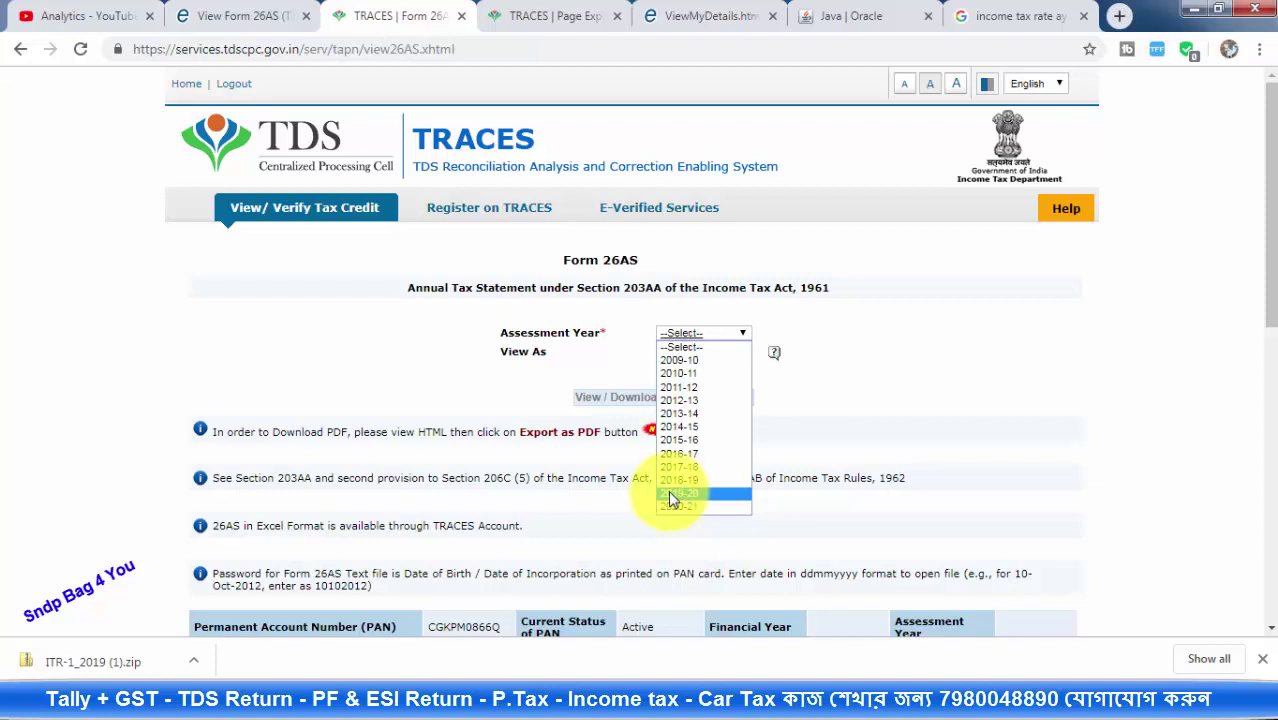
click(670, 494)
click(676, 356)
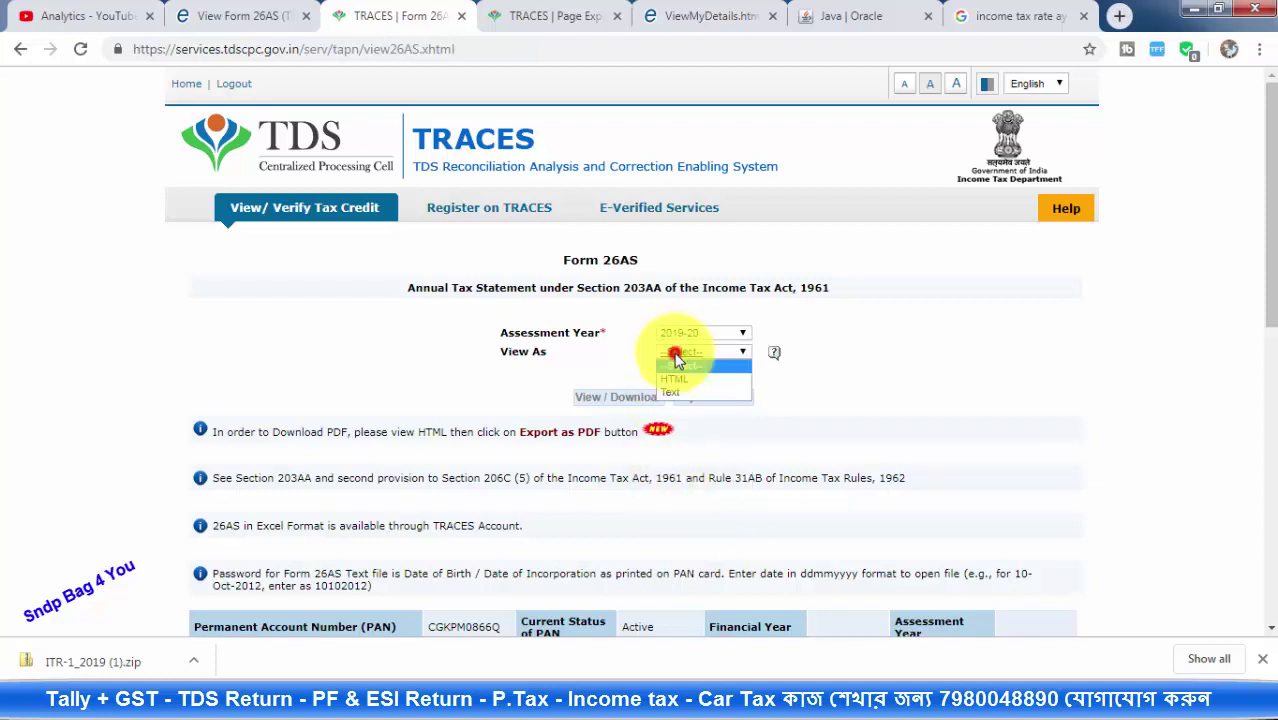
click(674, 382)
click(678, 352)
click(690, 382)
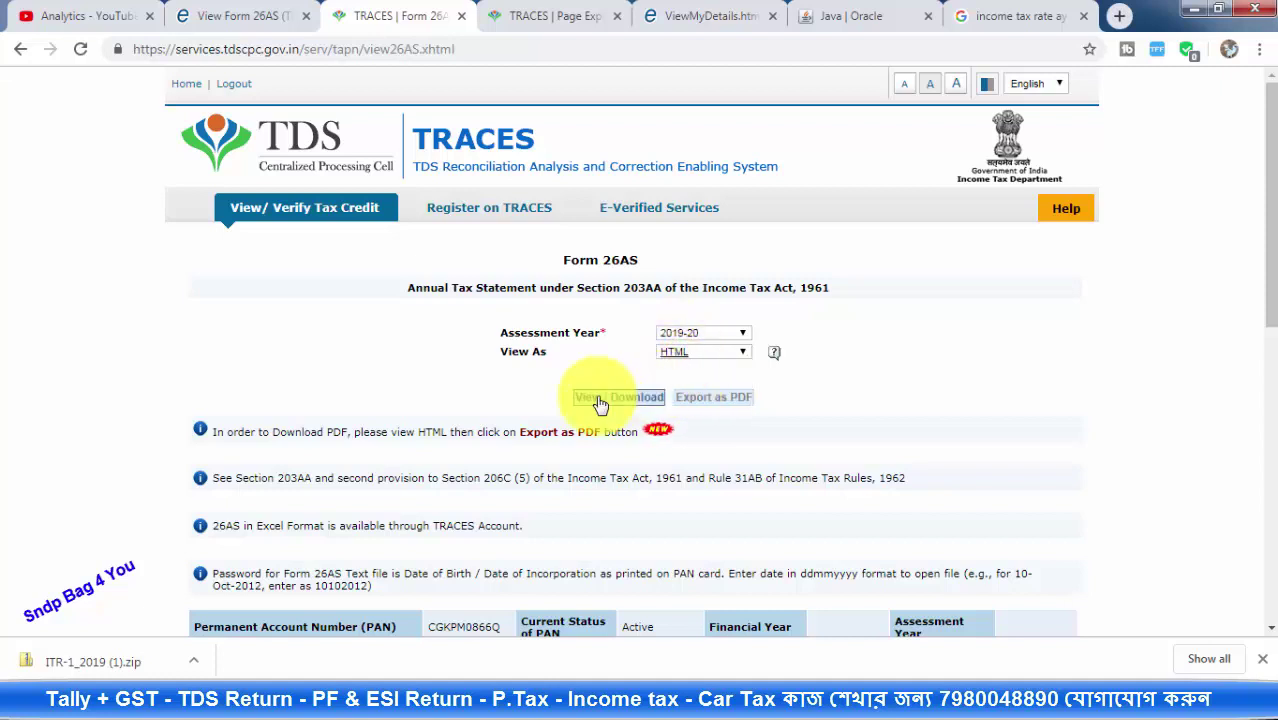
click(615, 400)
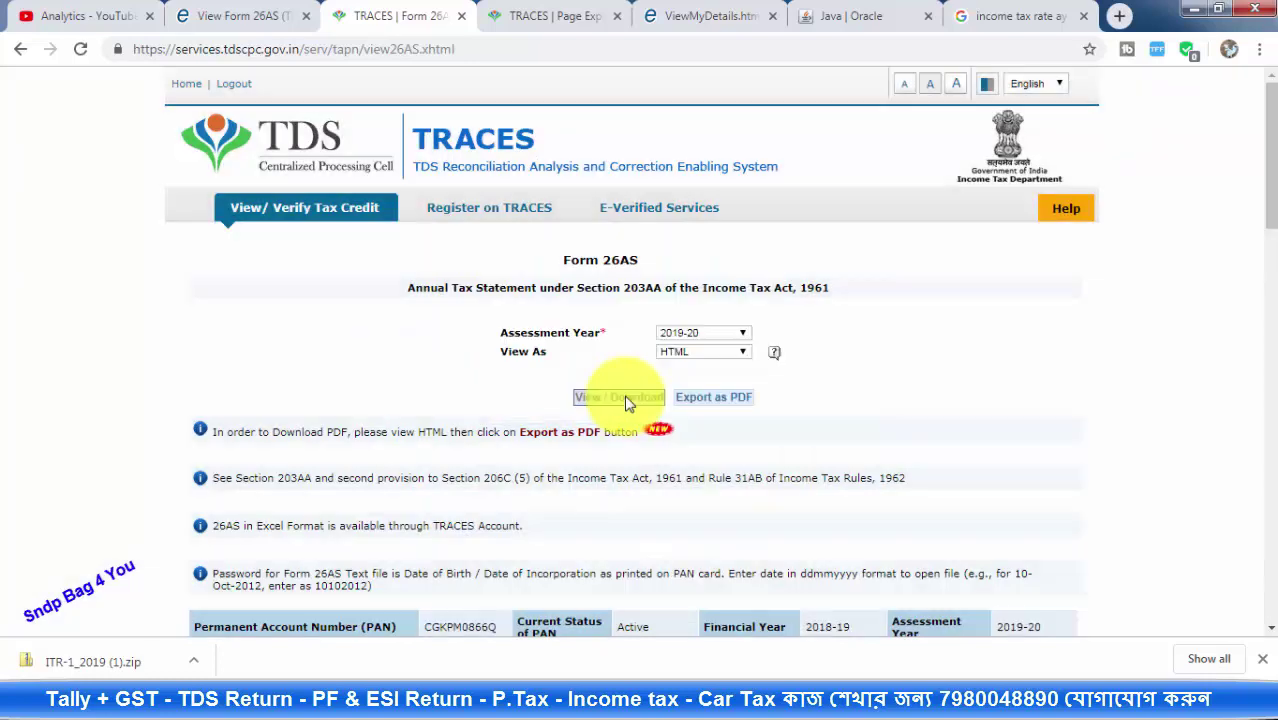
Review both deductors' TDS in Part A, highlighting the 64.00 amount, then return to the e-Filing portal
scroll(660, 350, down, 3)
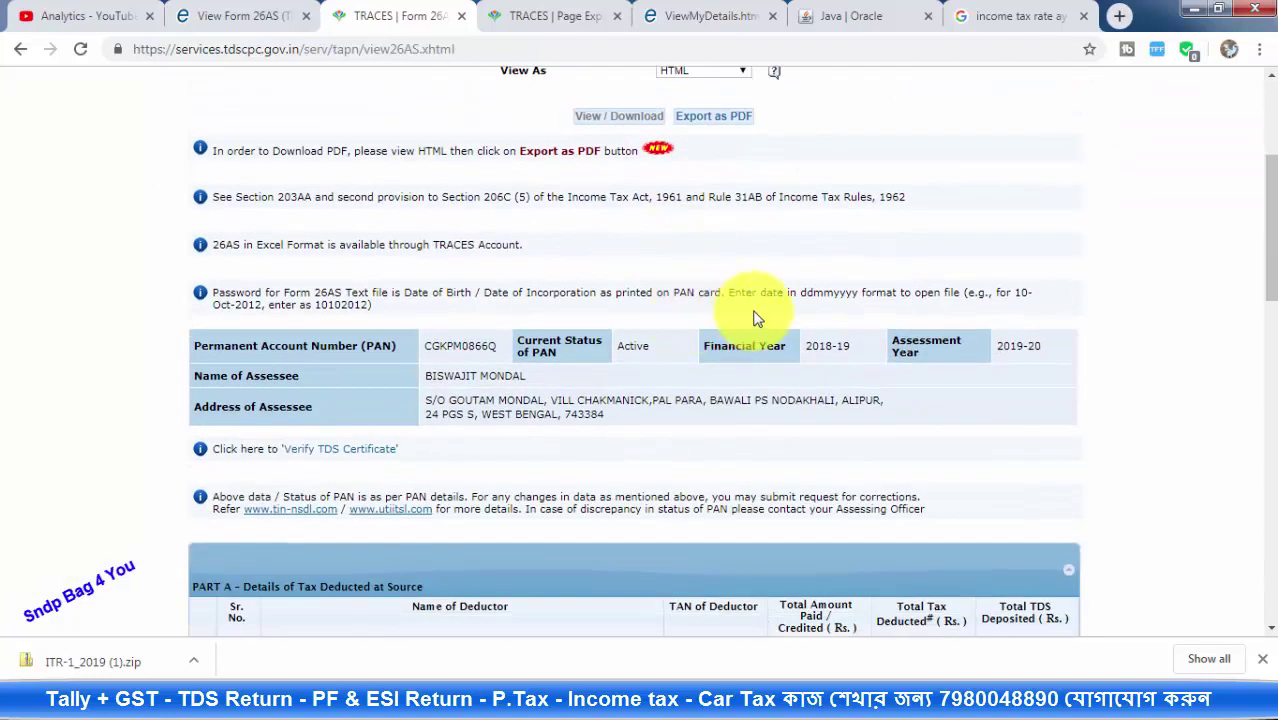
scroll(850, 312, down, 3)
click(256, 426)
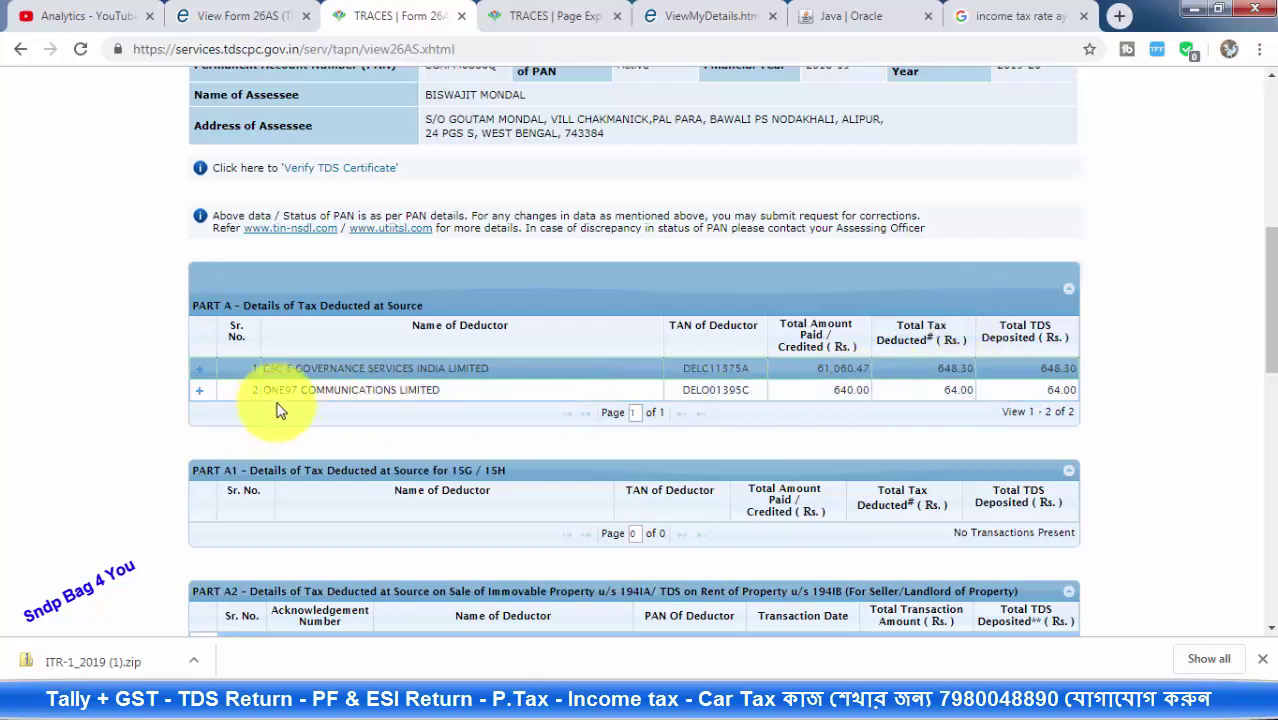
drag(265, 388, 469, 405)
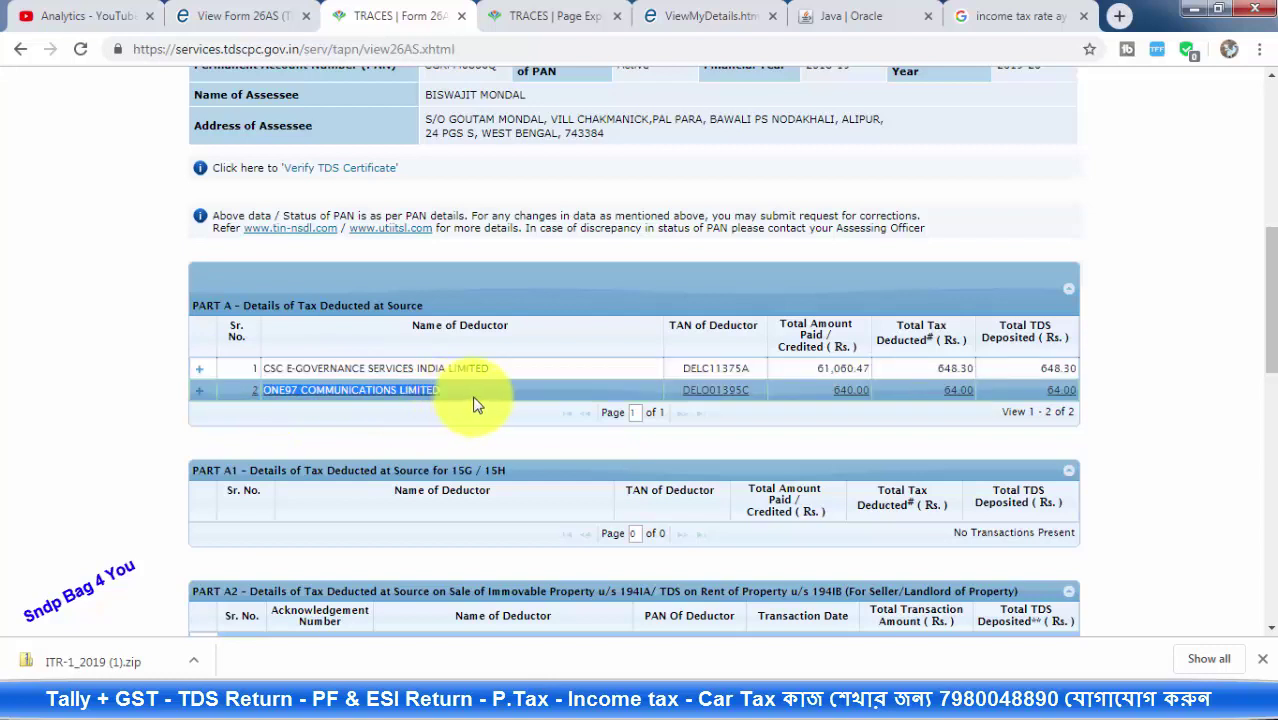
click(474, 400)
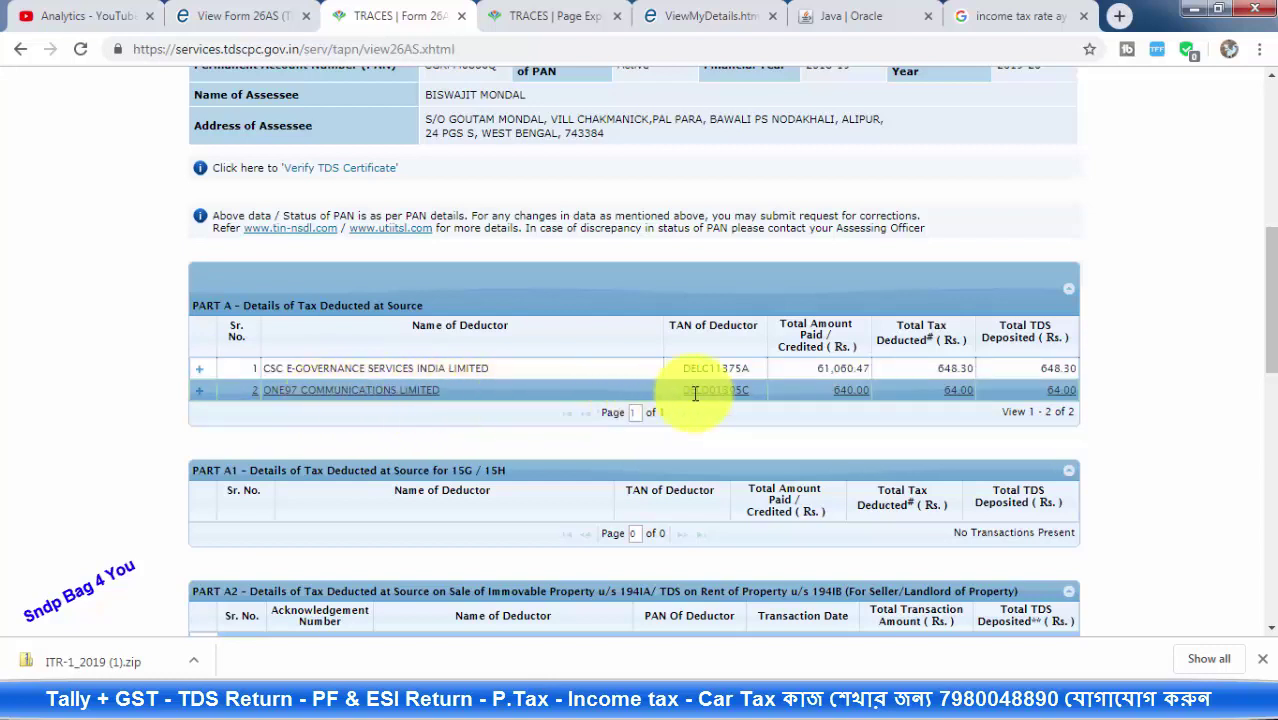
click(828, 392)
click(942, 393)
double_click(945, 391)
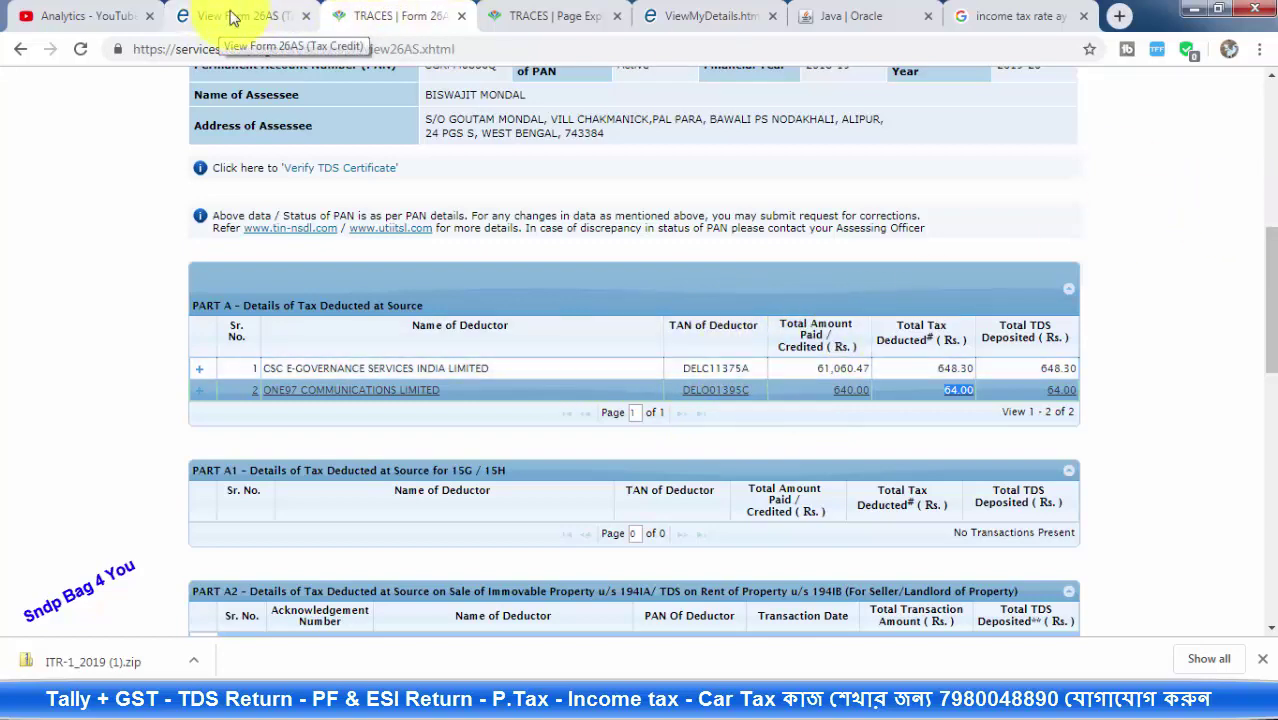
click(230, 15)
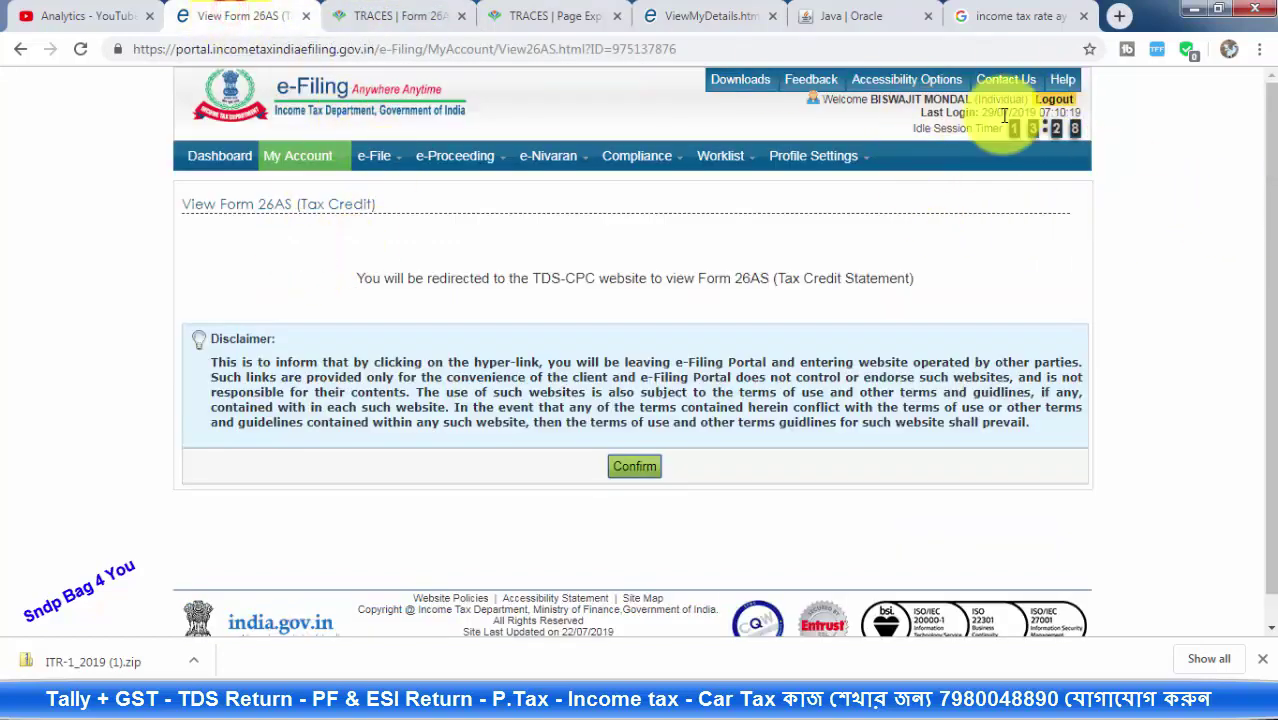
Start an ITR-4 return for AY 2019-20 as Original/Revised Return, Prepare and Submit Online
mouse_move(371, 157)
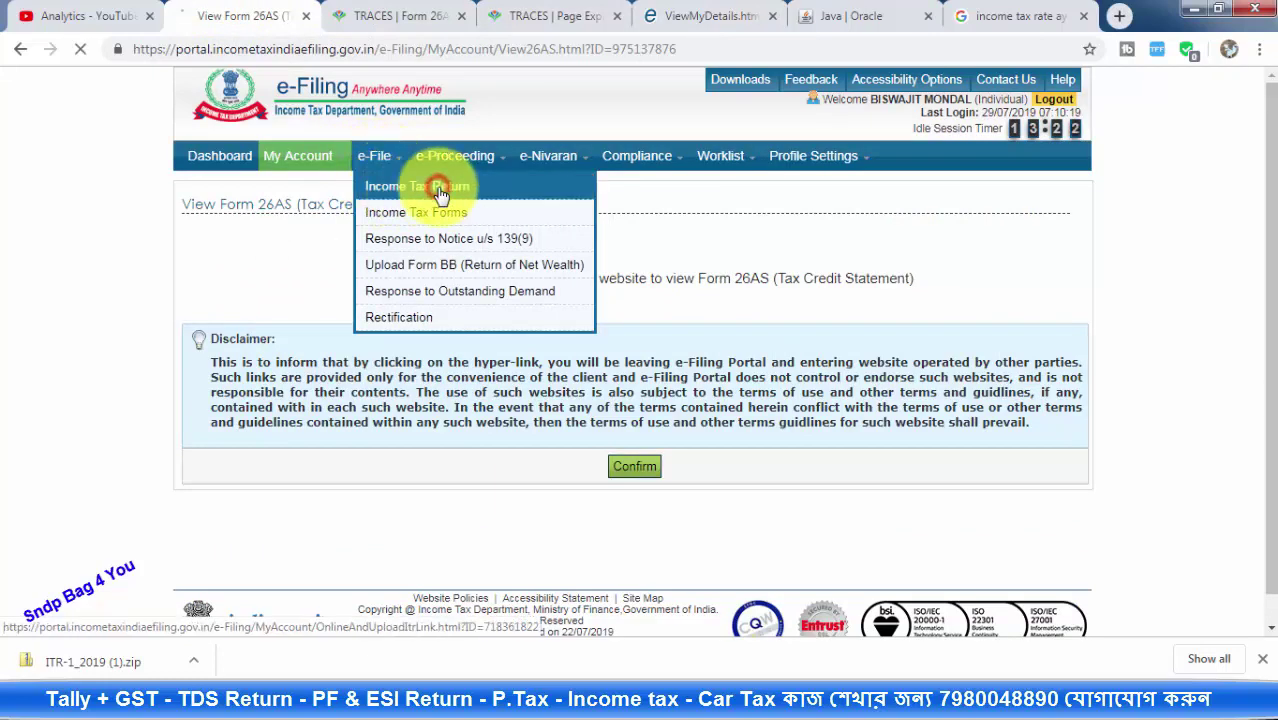
click(441, 193)
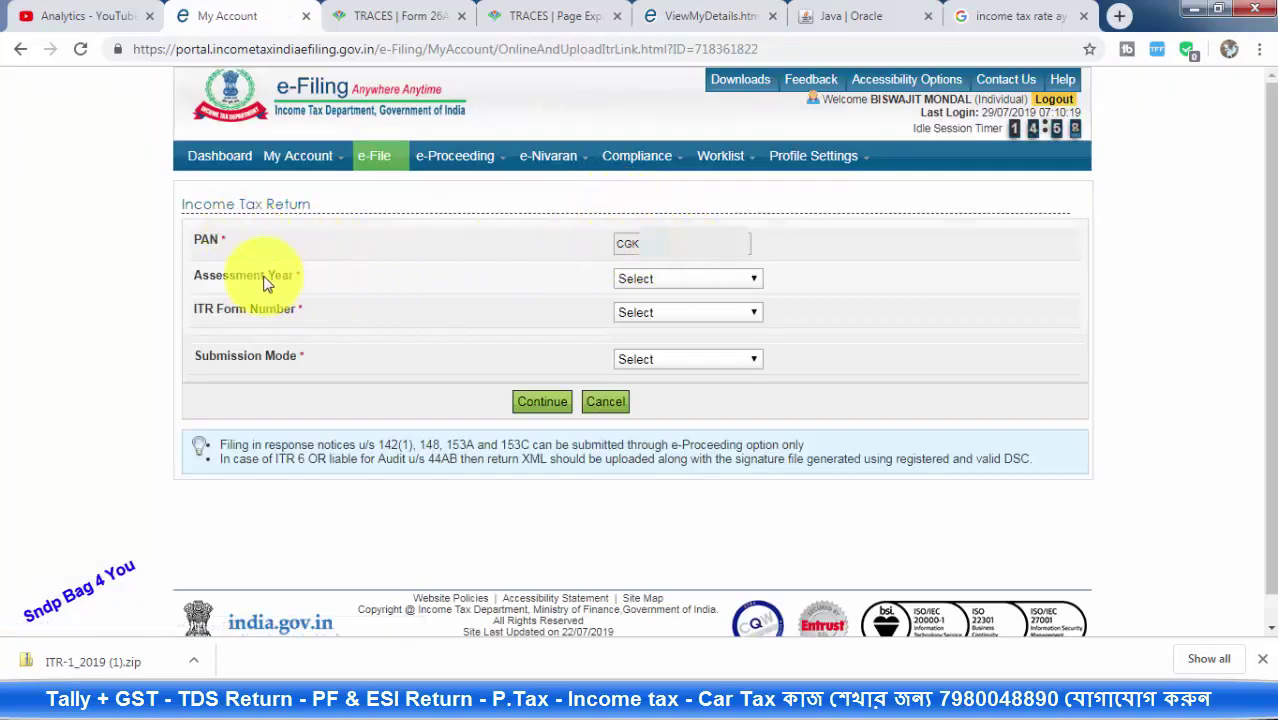
click(653, 285)
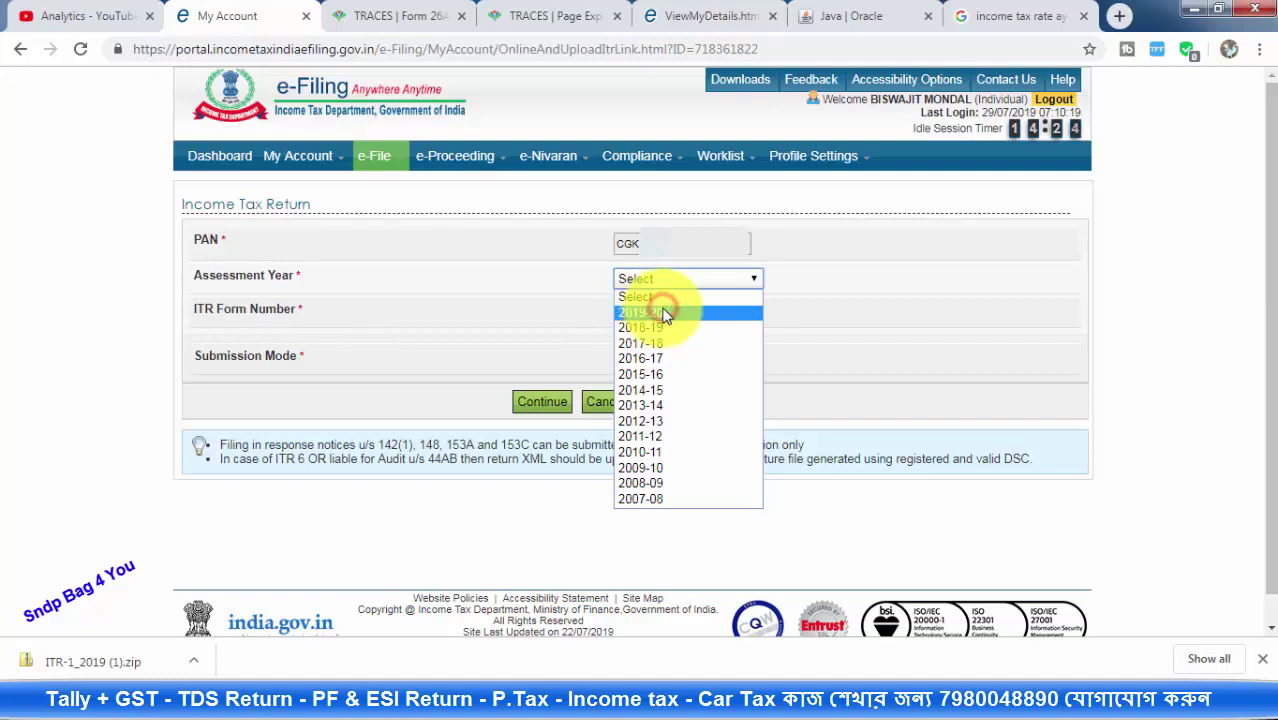
click(660, 312)
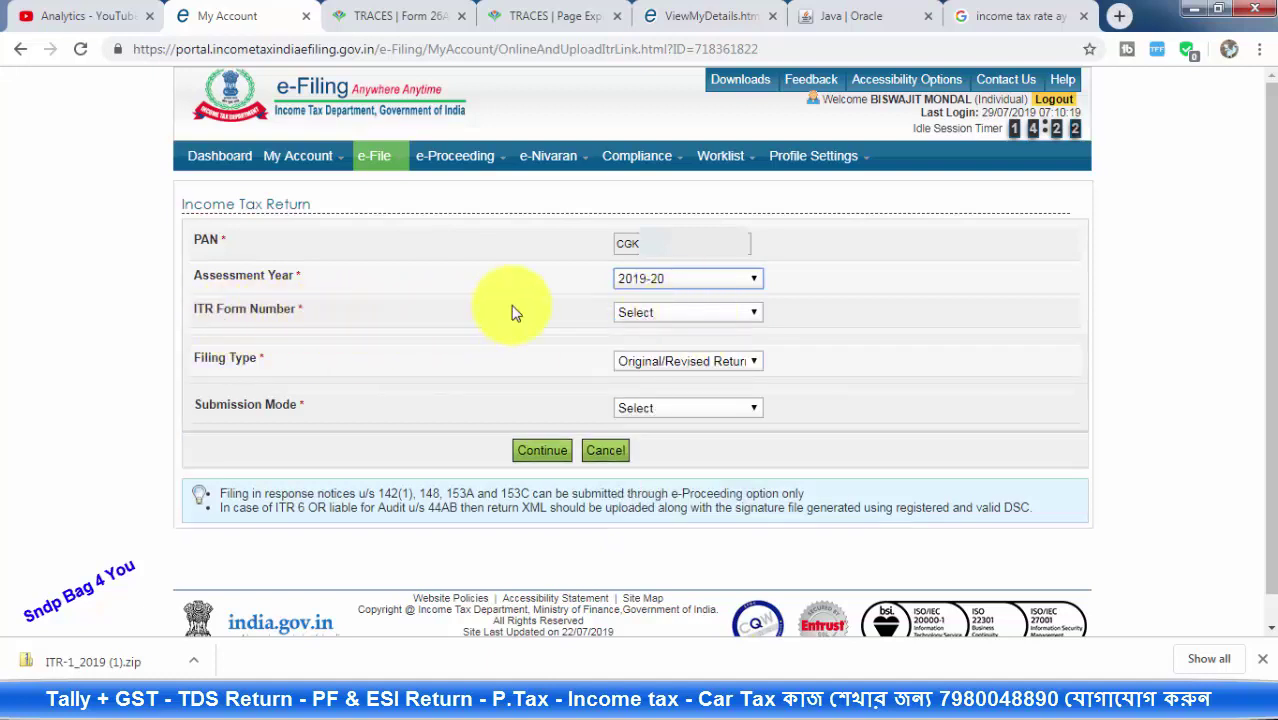
click(648, 313)
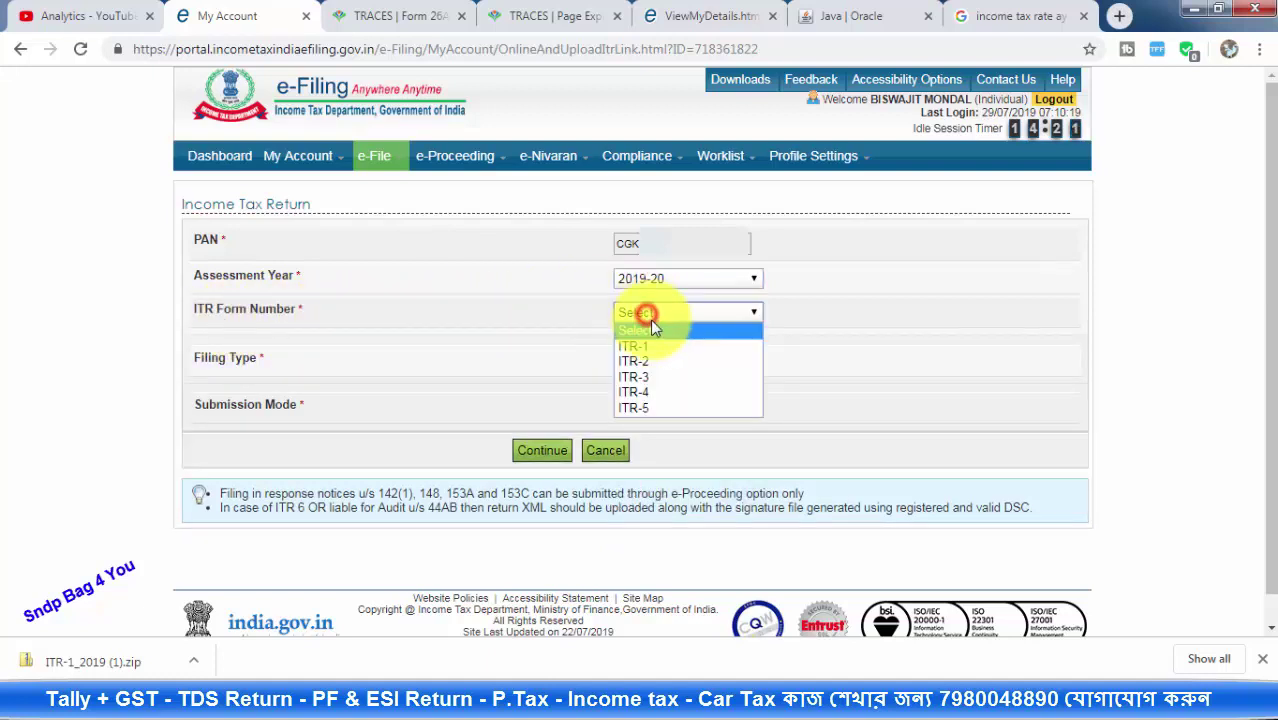
click(639, 392)
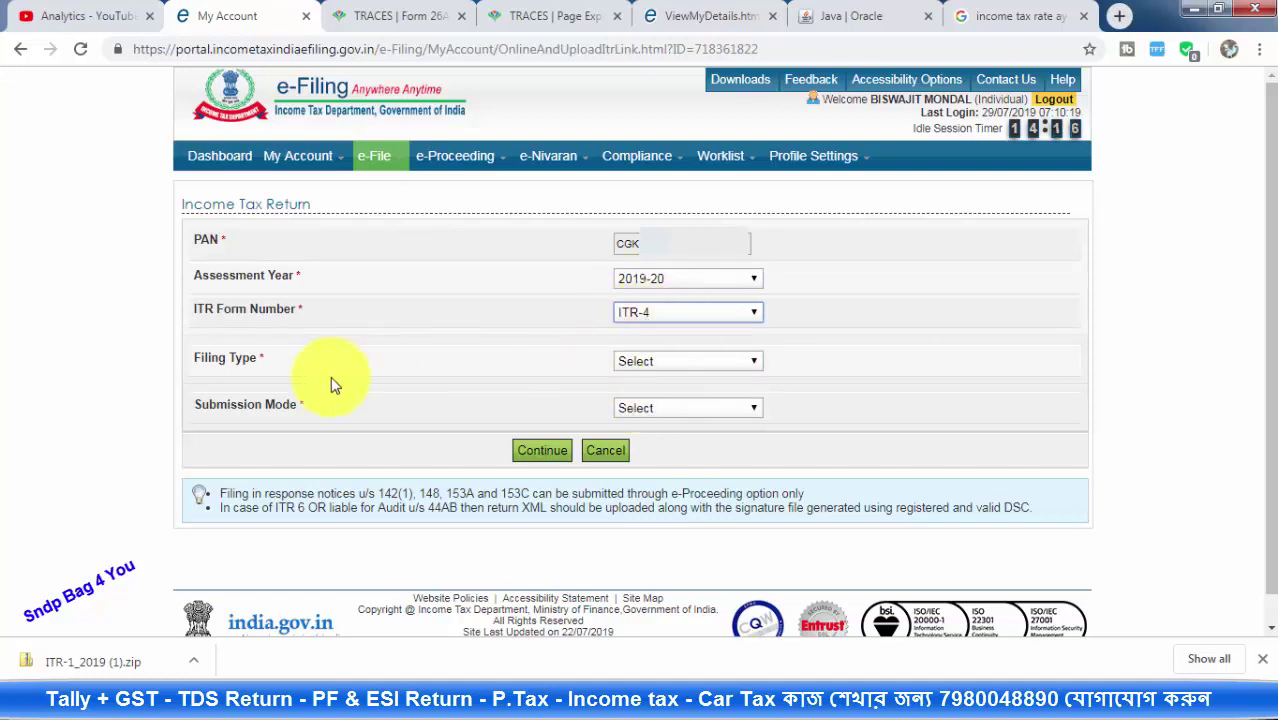
click(645, 362)
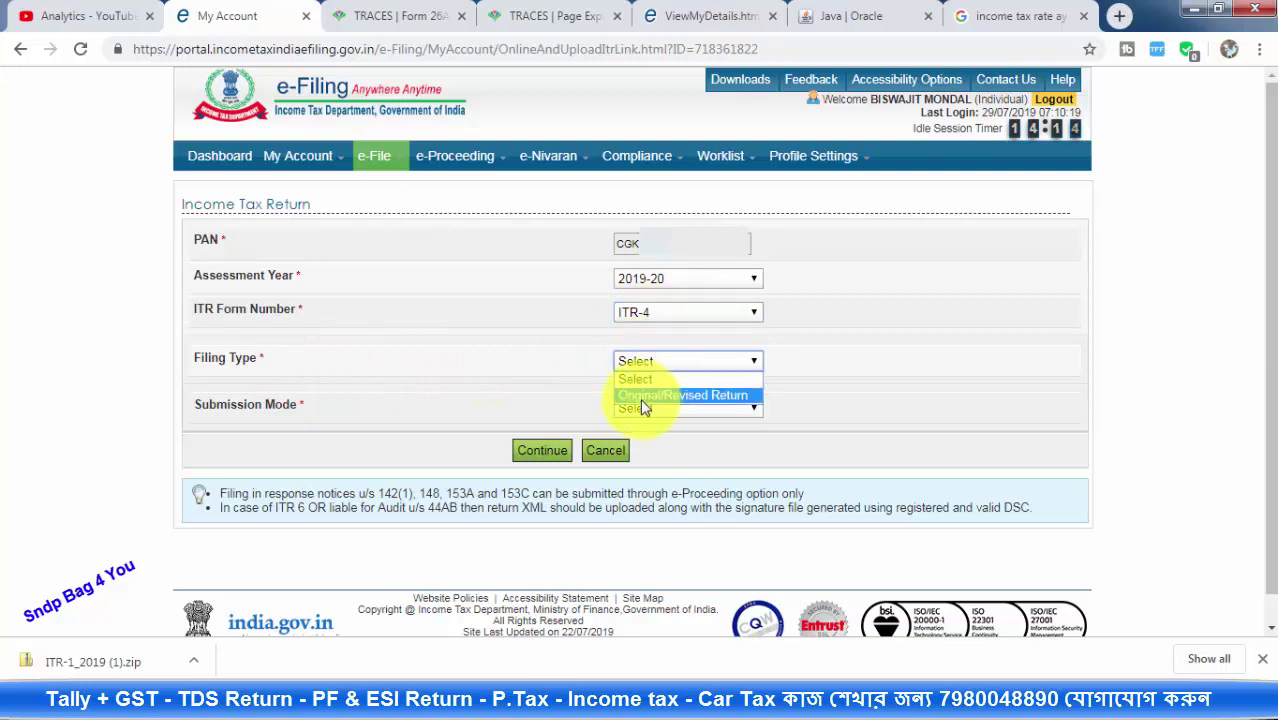
click(650, 396)
click(652, 408)
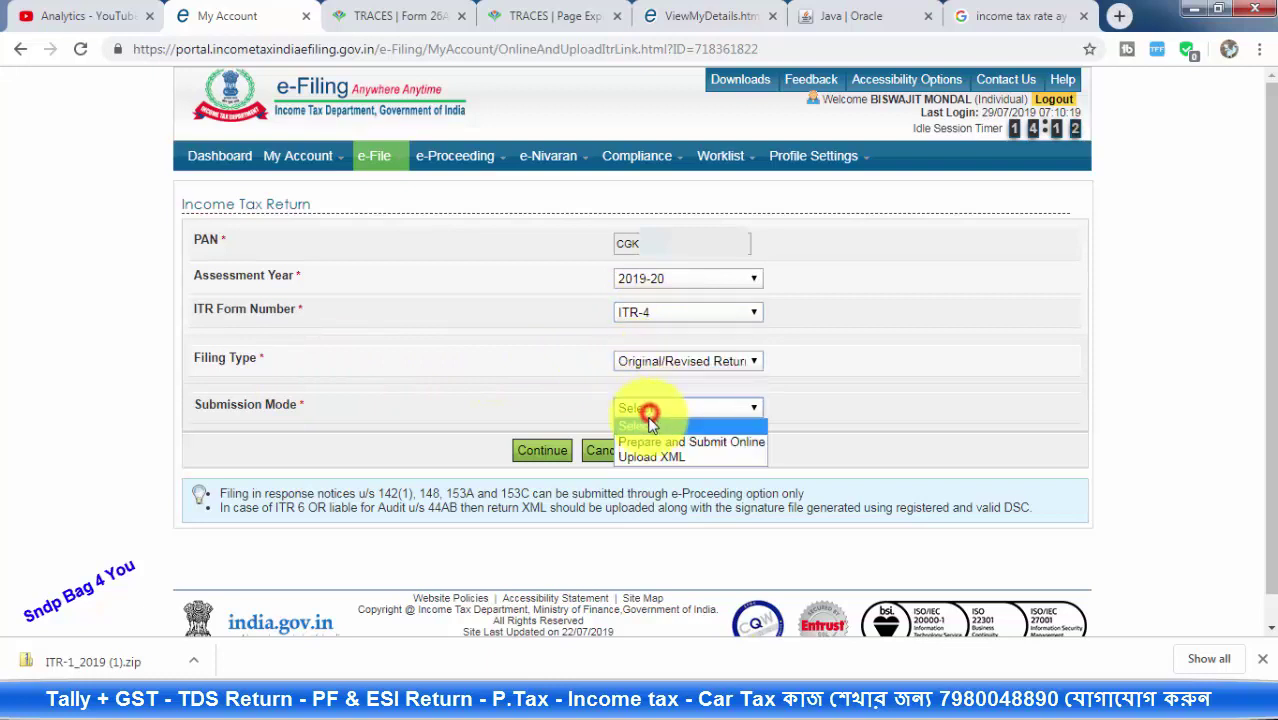
click(700, 443)
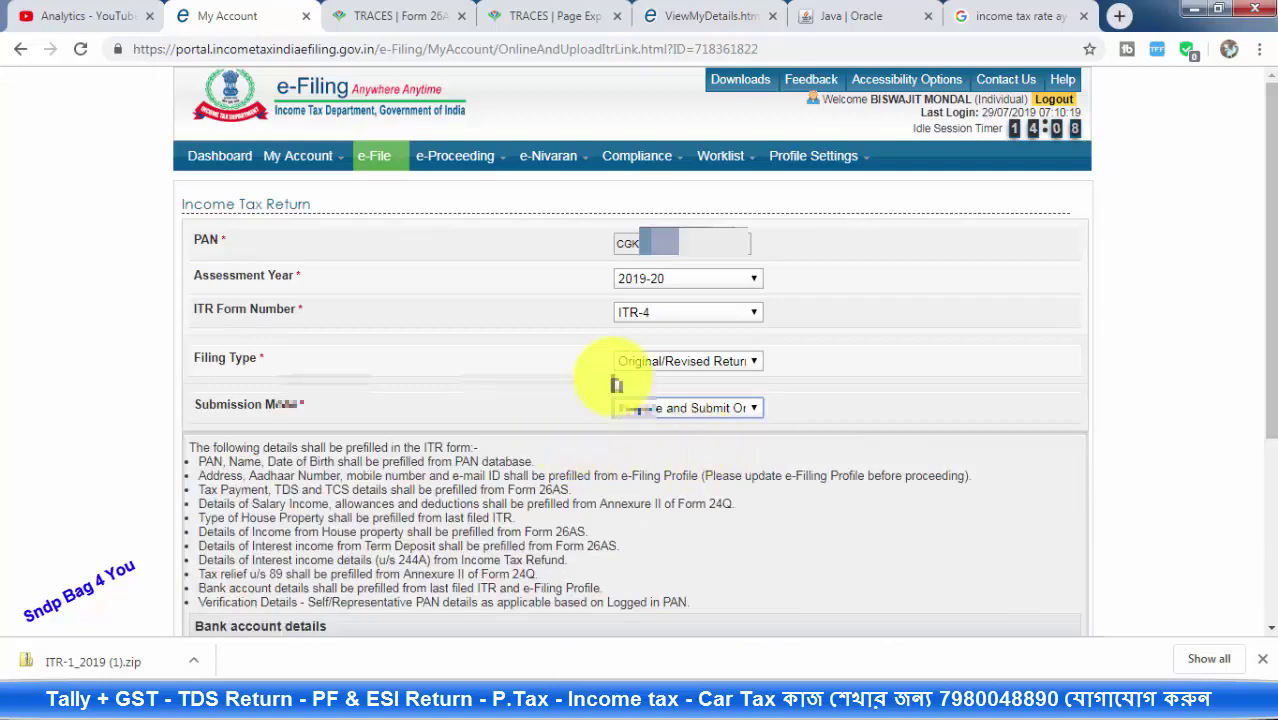
Select bank account 2 for refund credit, continue, and accept the prefill consent
scroll(608, 371, down, 3)
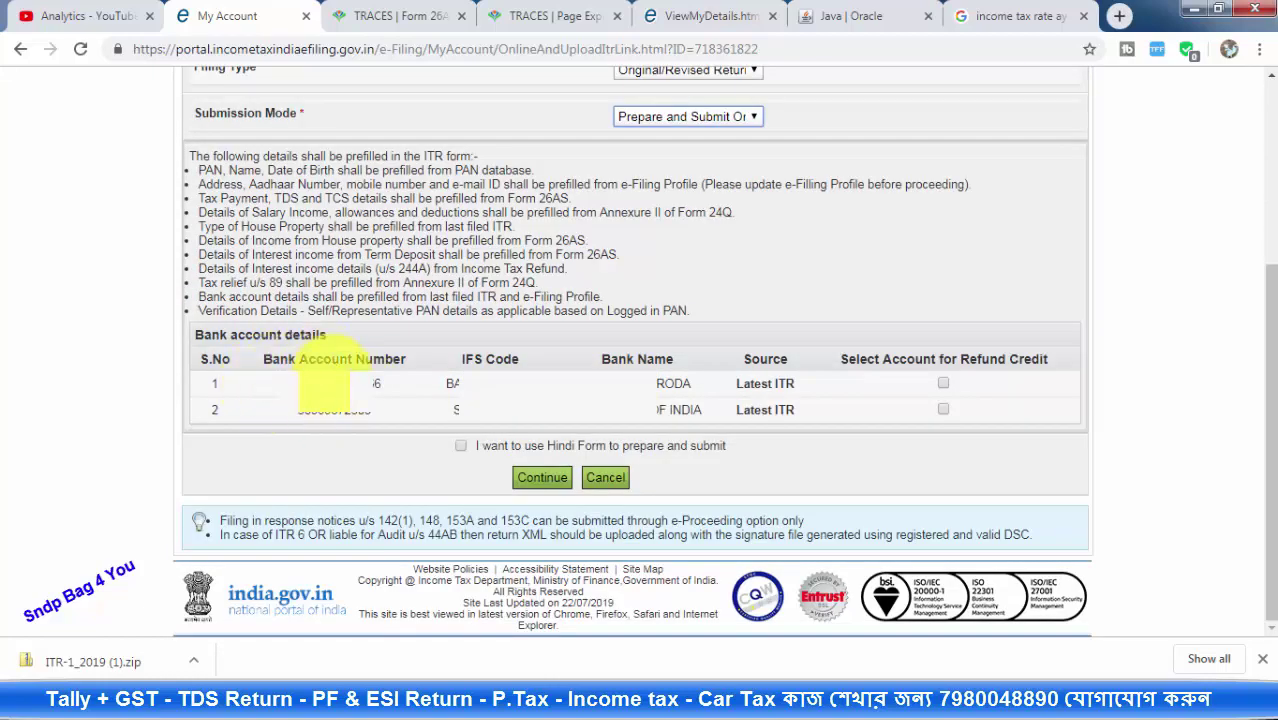
click(300, 380)
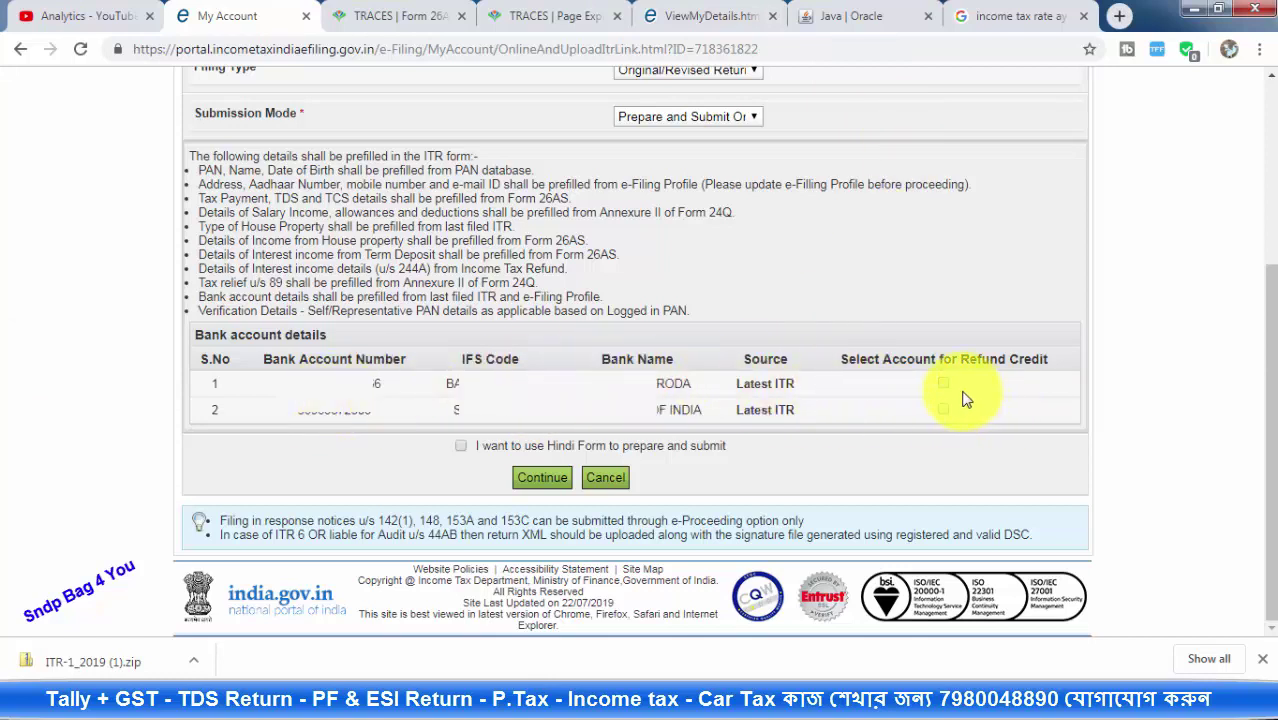
click(944, 410)
click(543, 480)
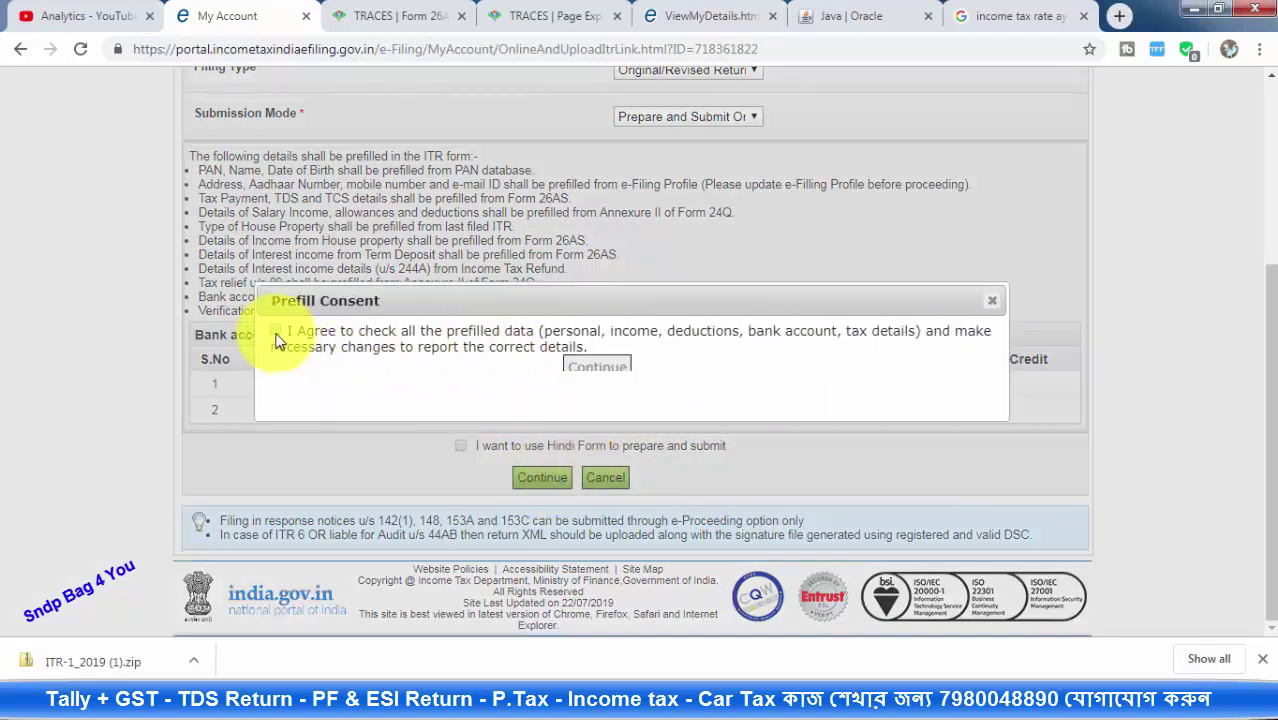
click(274, 331)
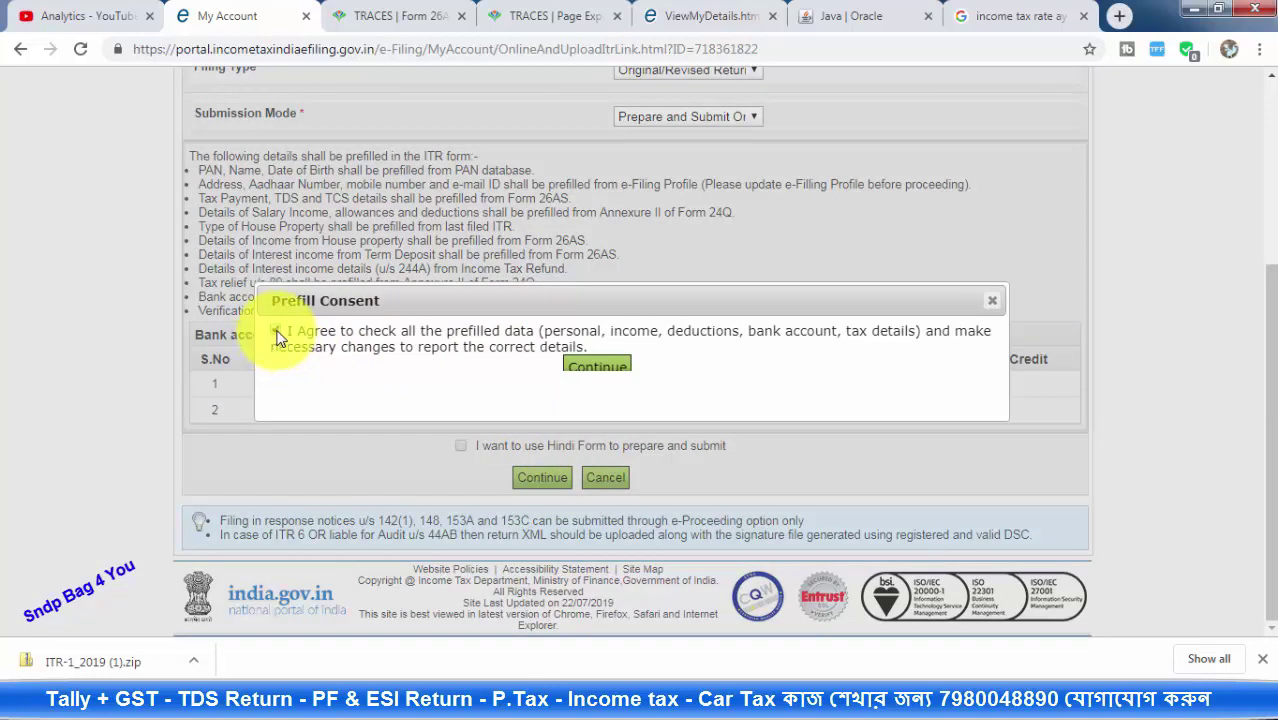
click(578, 367)
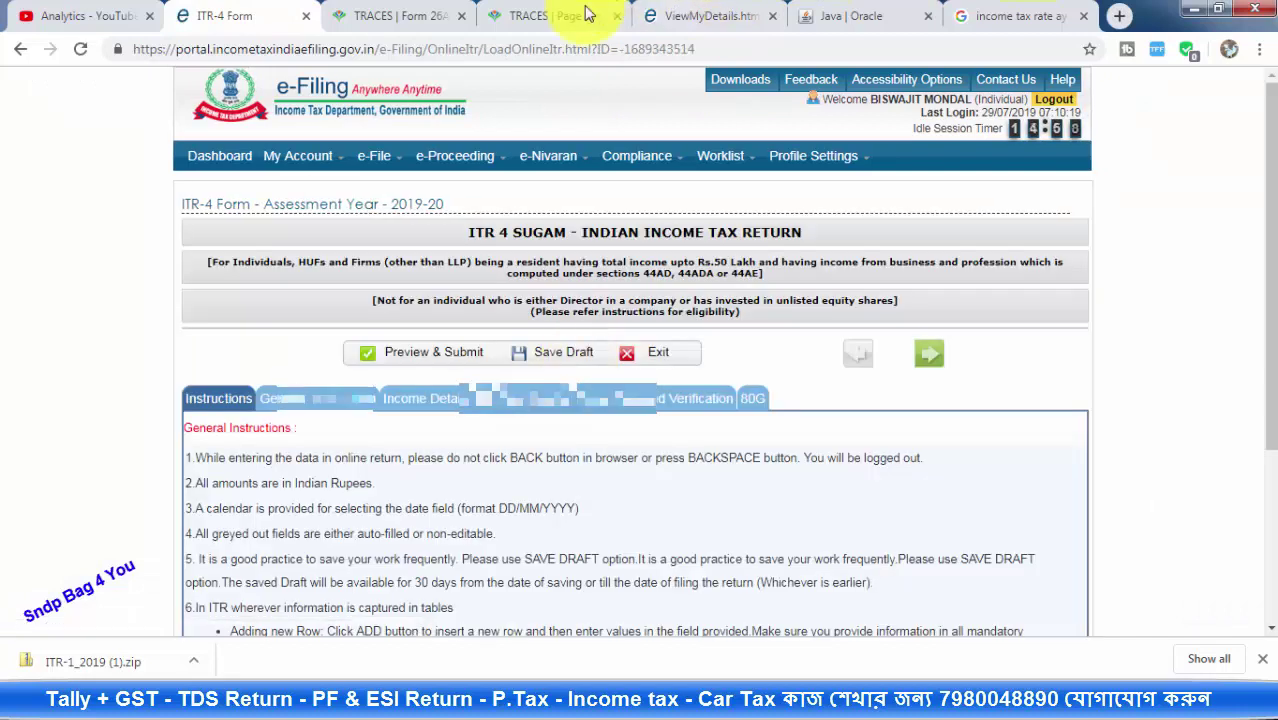
Open the General Information section and leave Nature of Employment unchanged
mouse_move(378, 156)
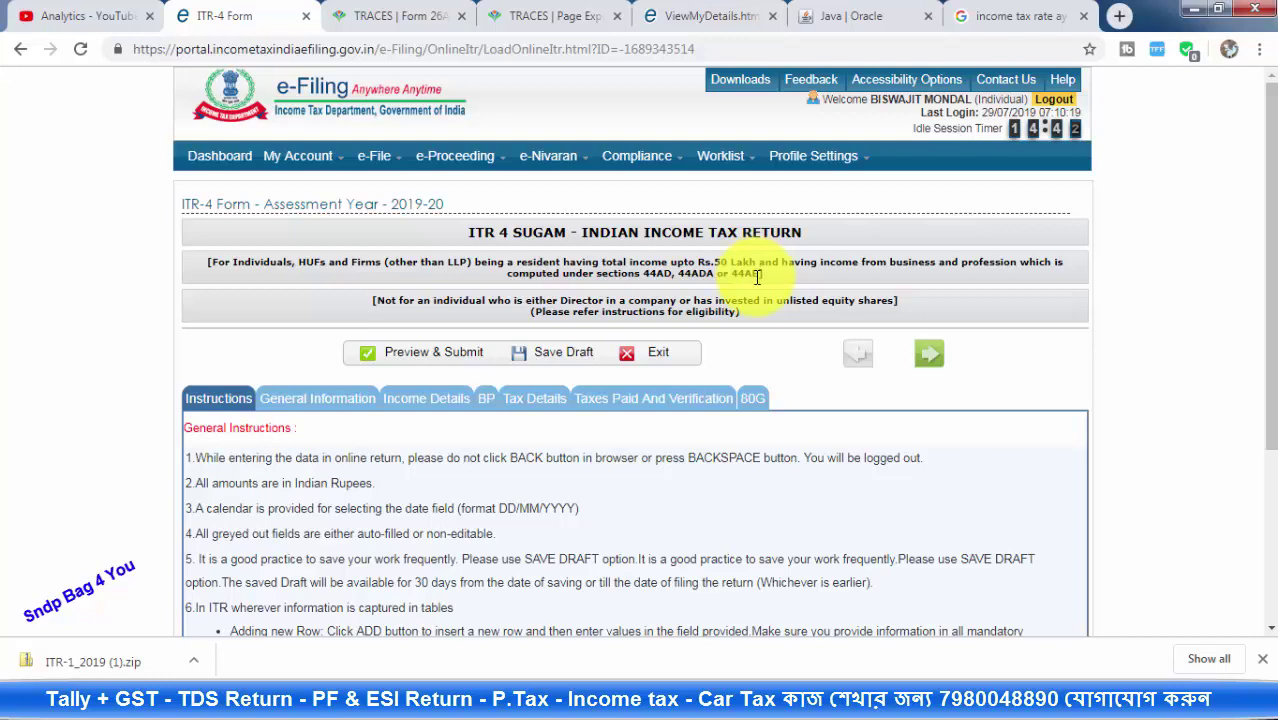
scroll(685, 285, down, 3)
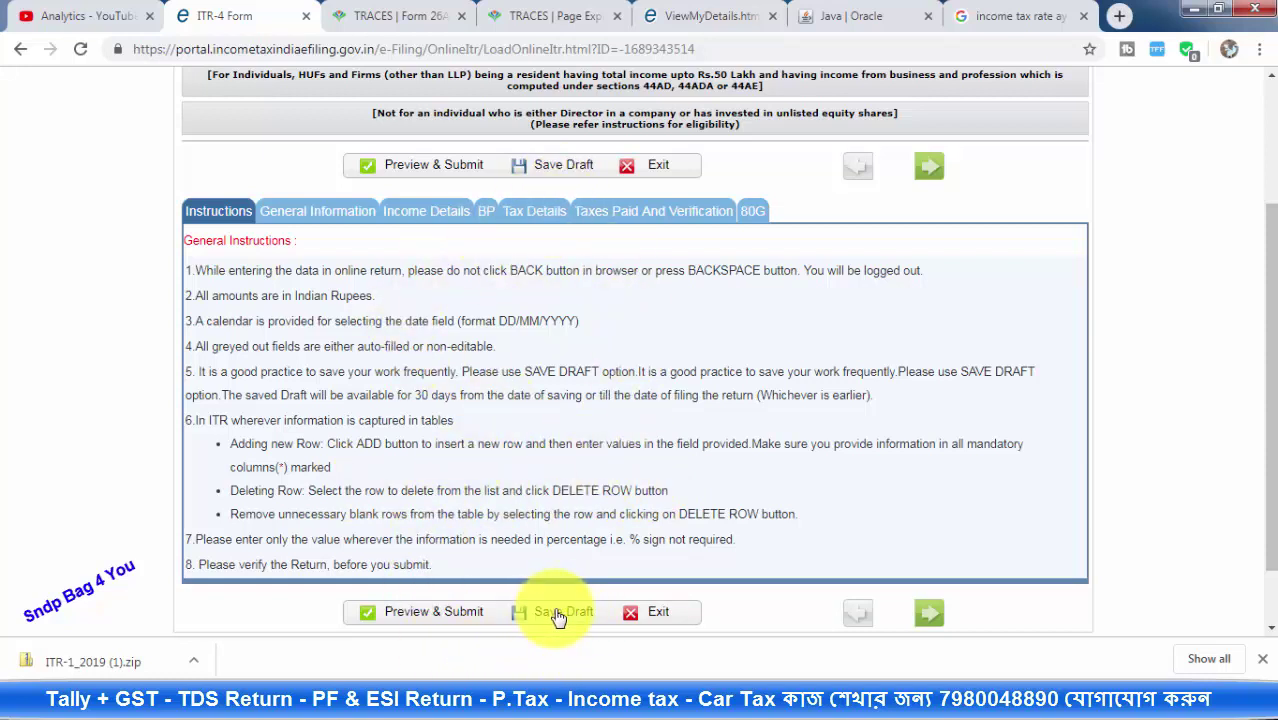
click(343, 215)
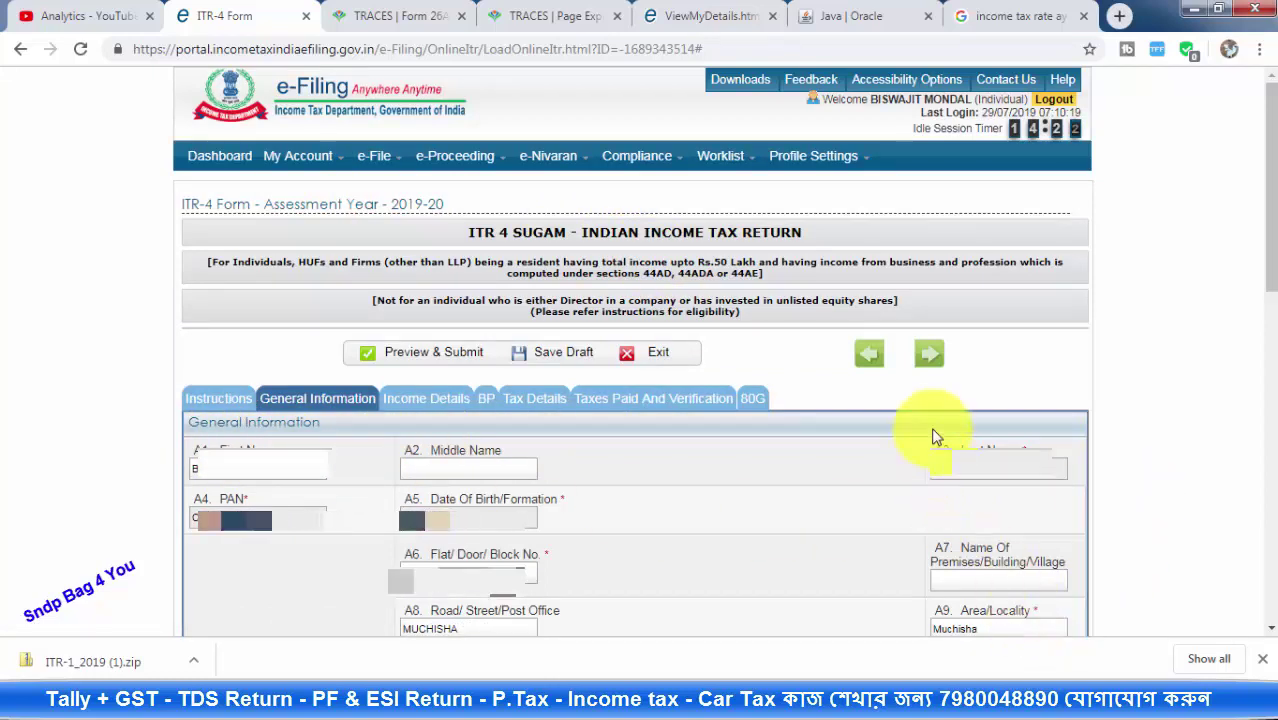
scroll(933, 434, down, 5)
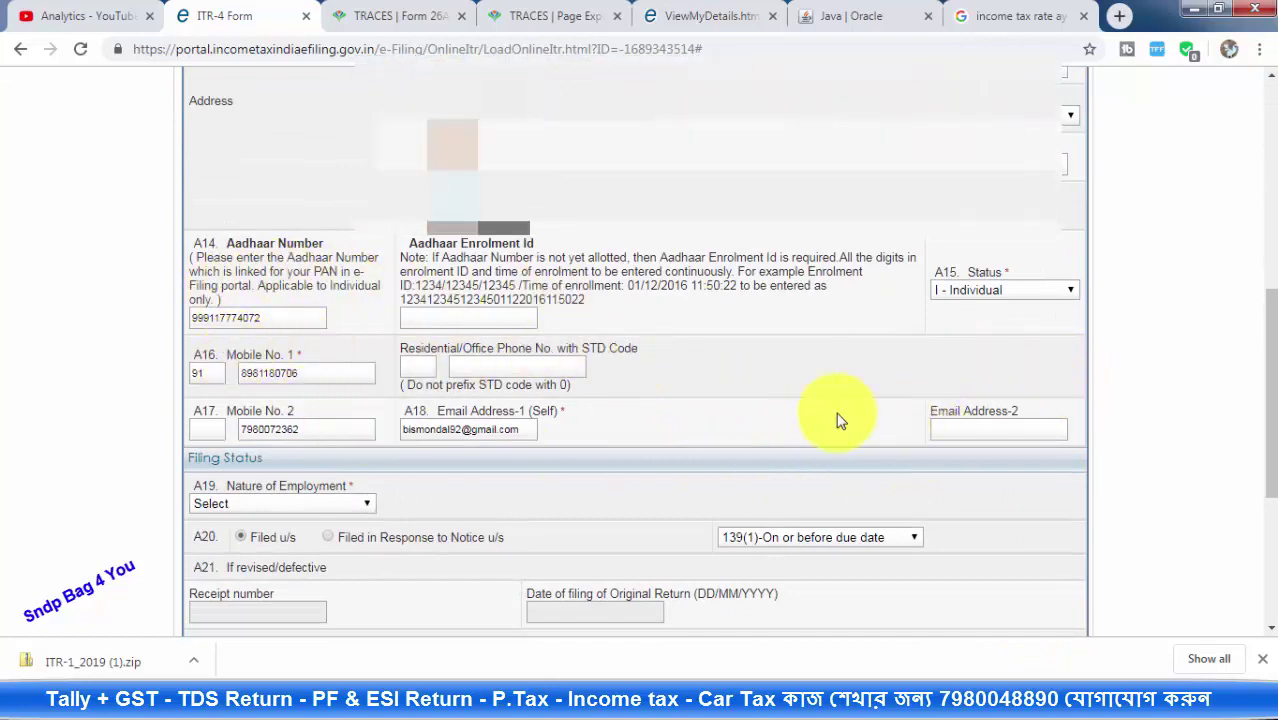
scroll(838, 420, down, 4)
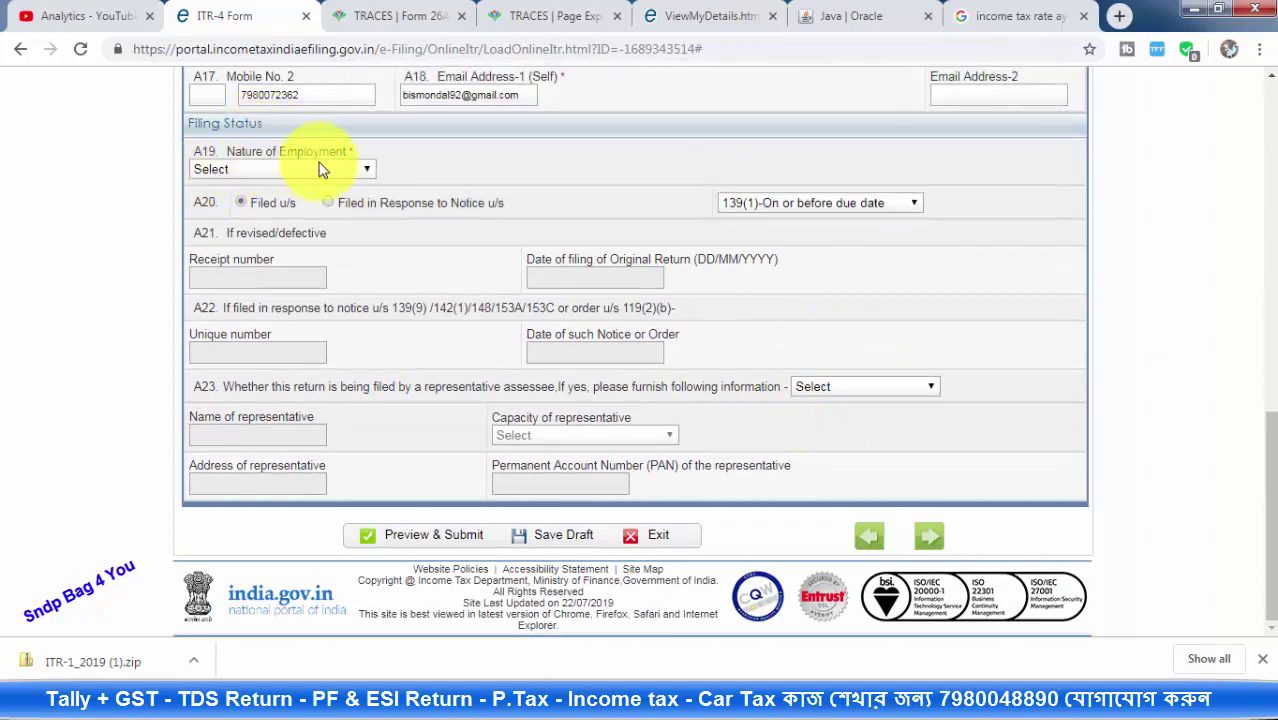
click(313, 172)
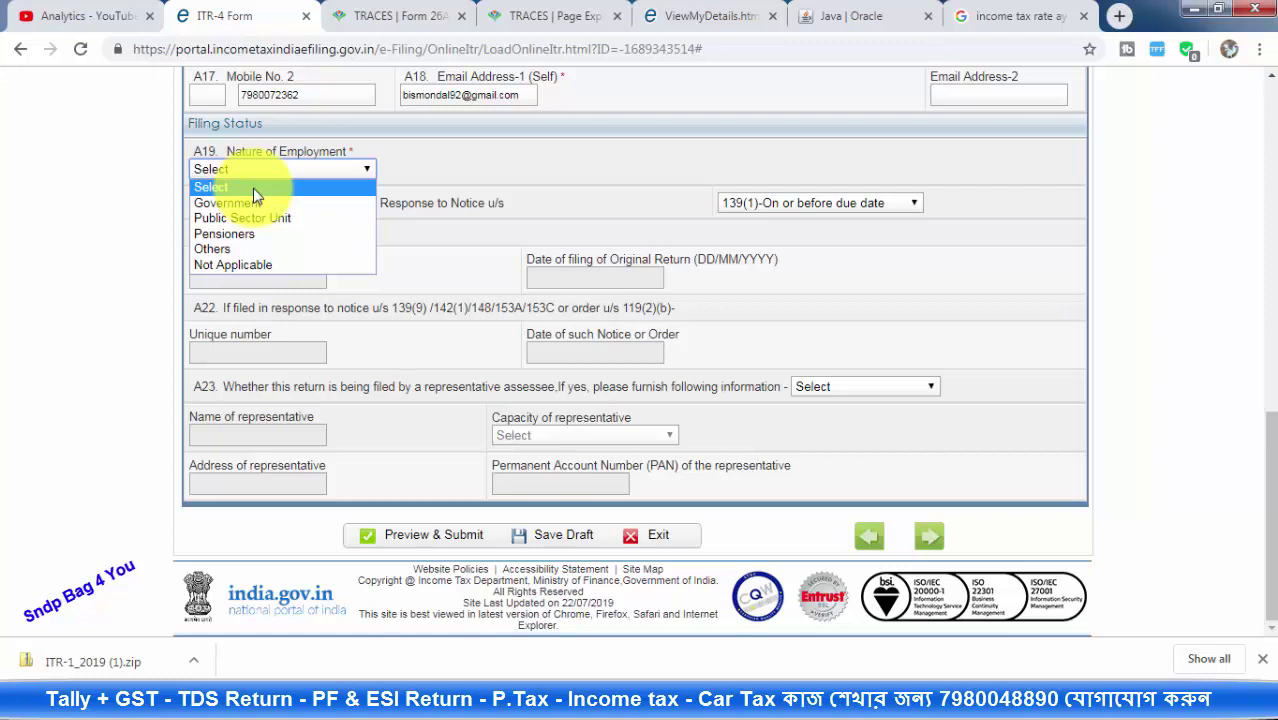
click(253, 188)
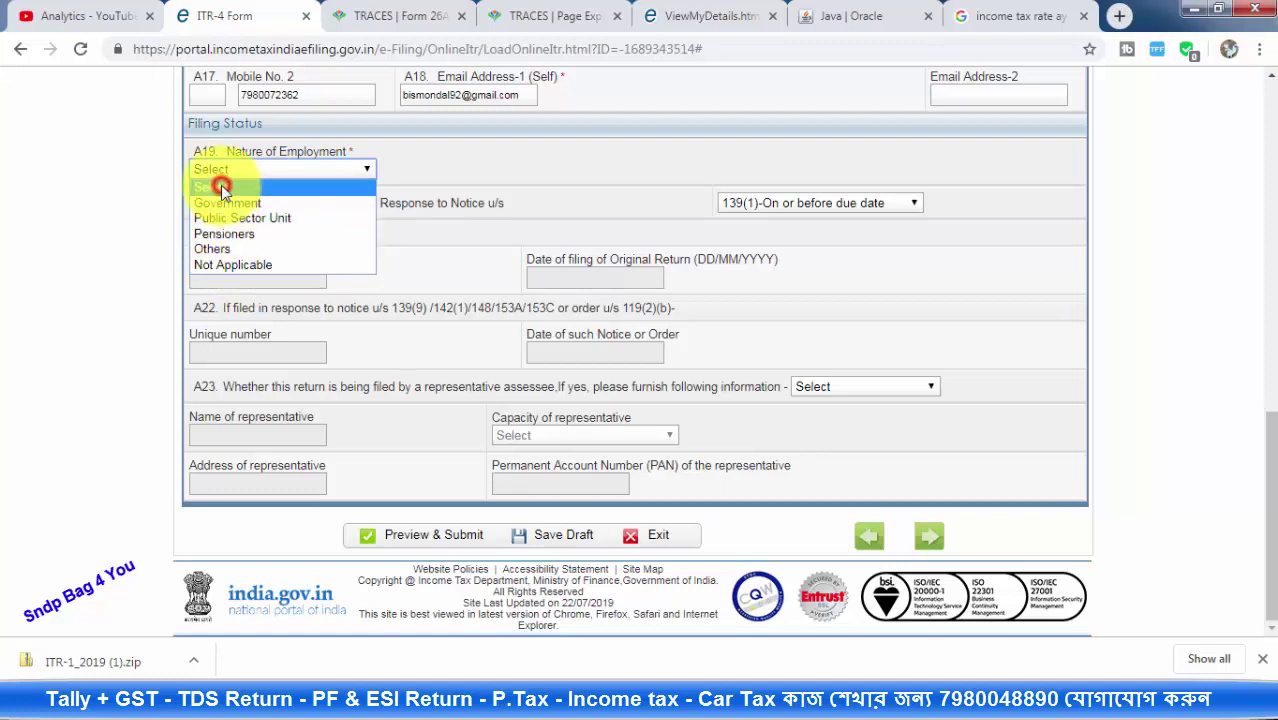
click(226, 186)
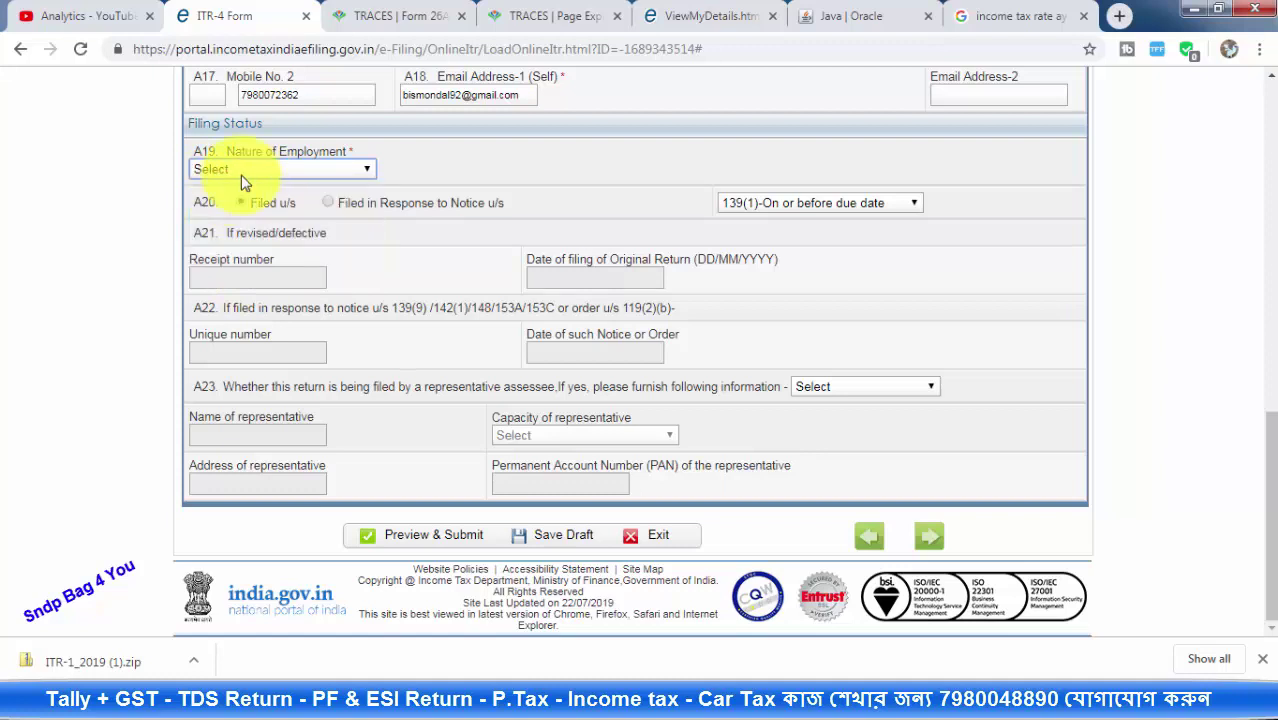
Keep A20 filing under 139(1) and set A23 representative assessee to No
click(876, 205)
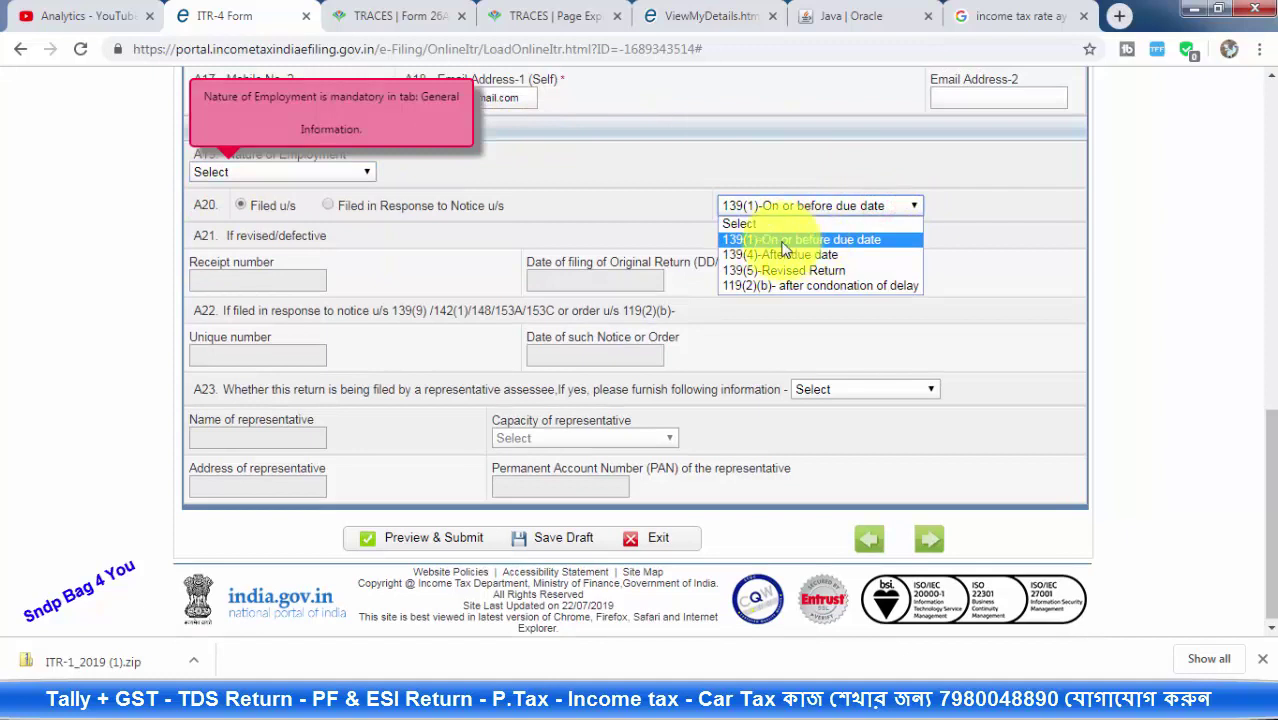
click(830, 240)
click(958, 228)
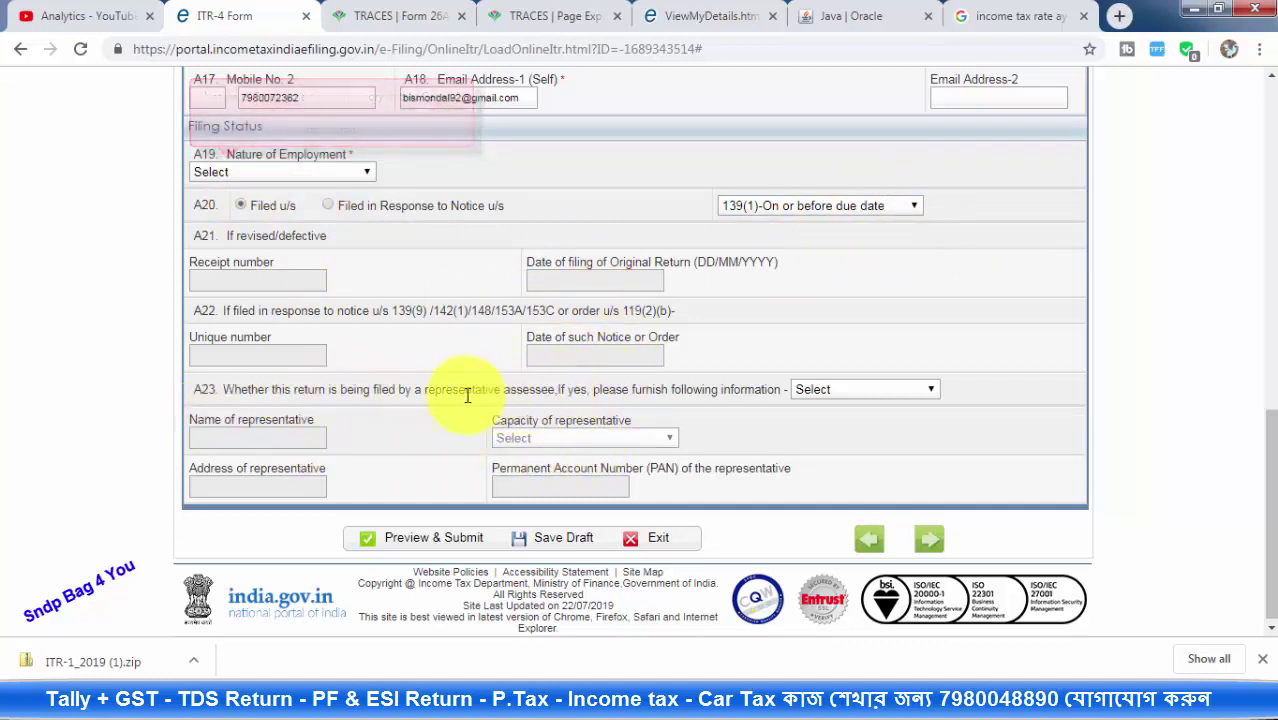
click(430, 390)
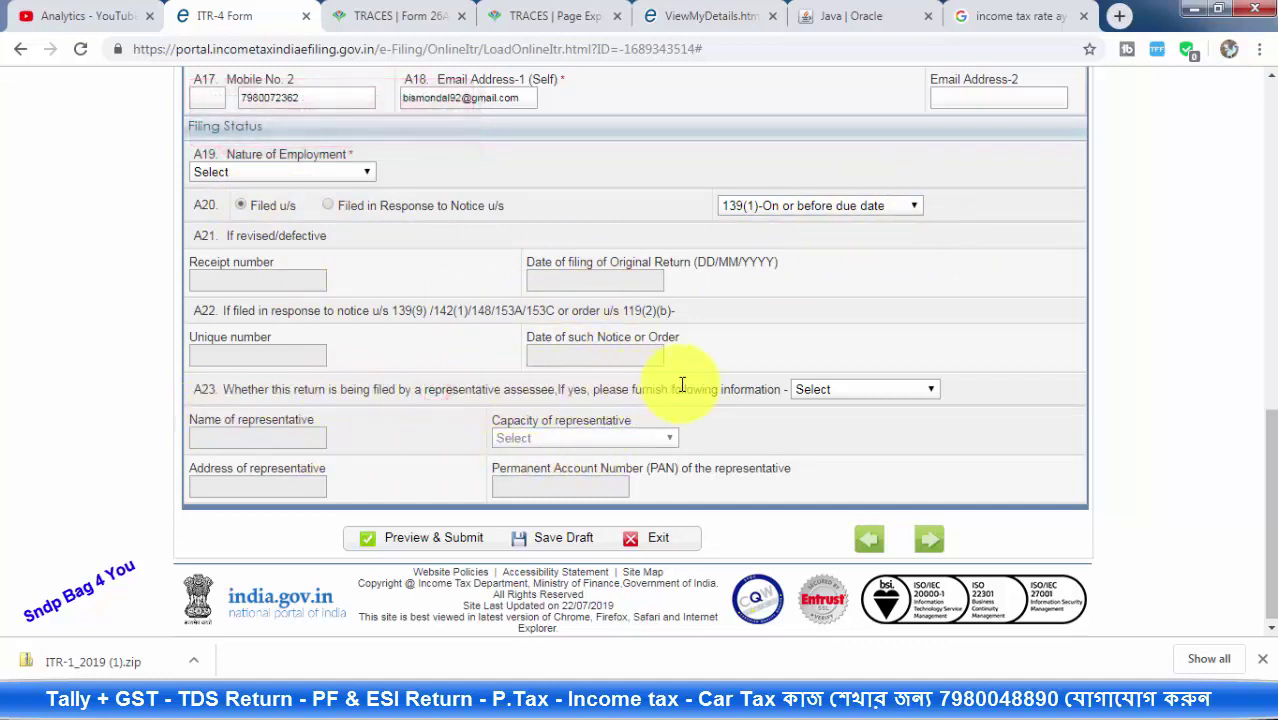
click(832, 389)
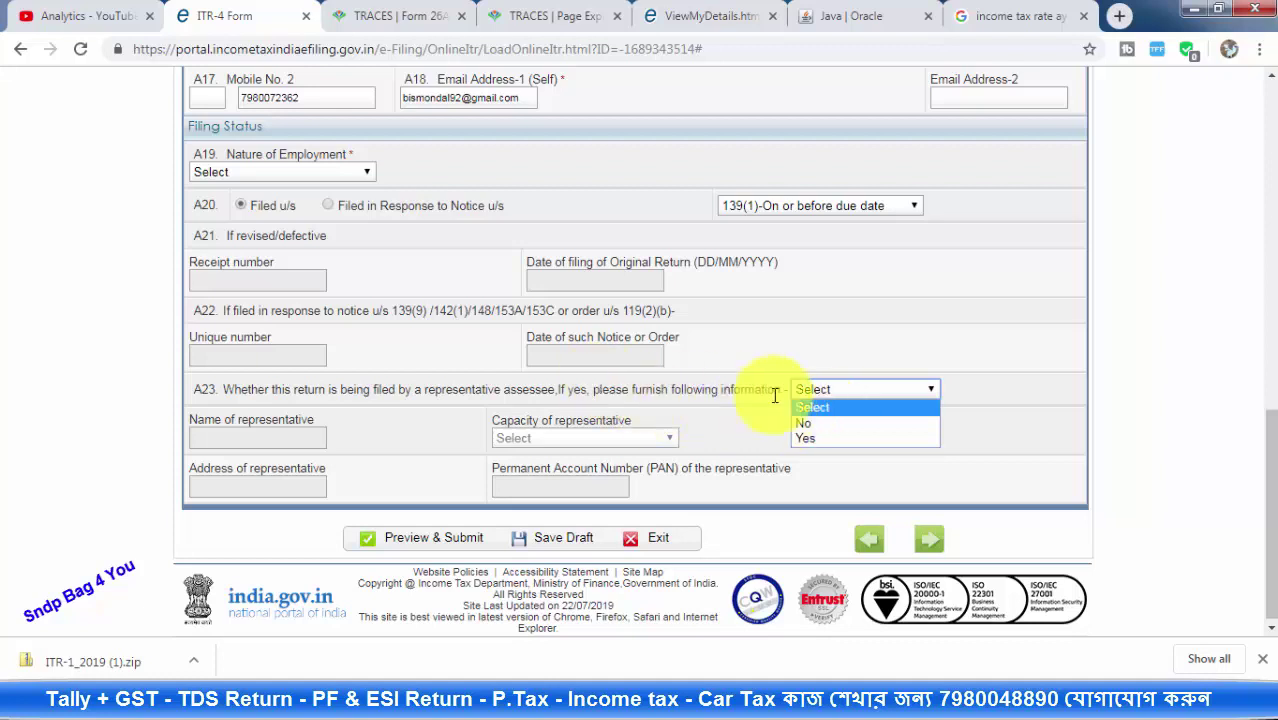
click(835, 440)
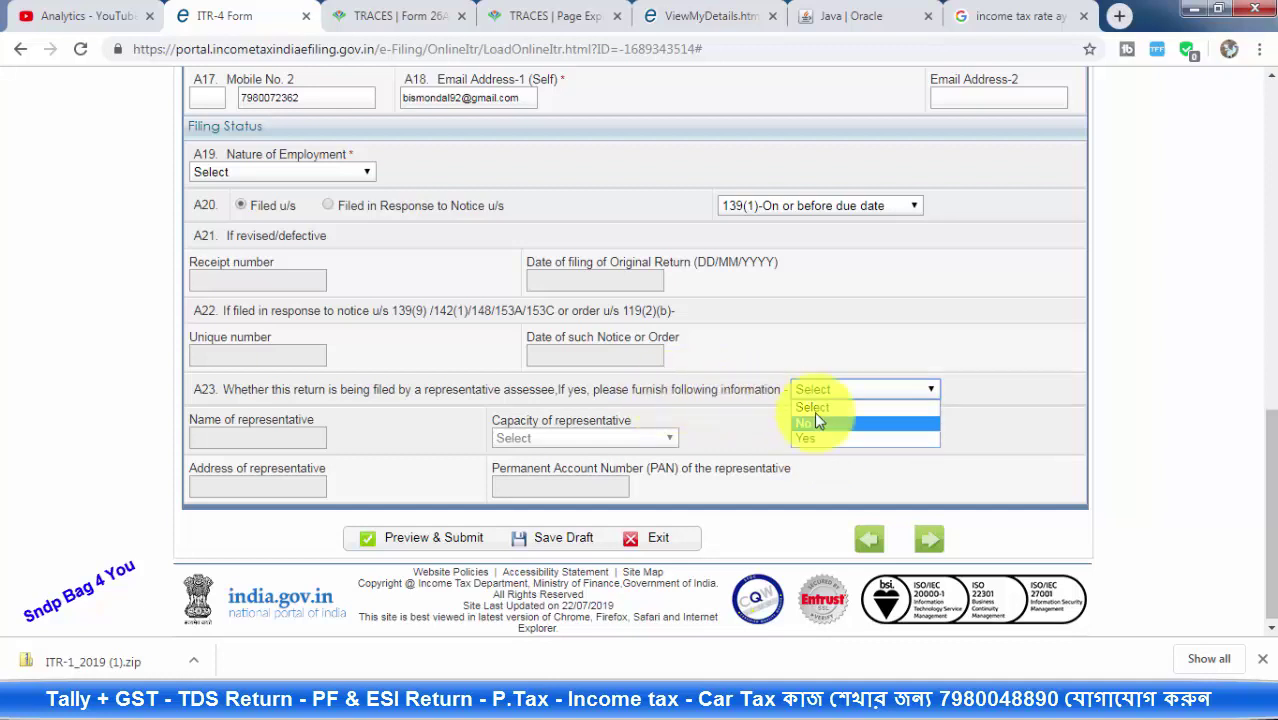
click(822, 427)
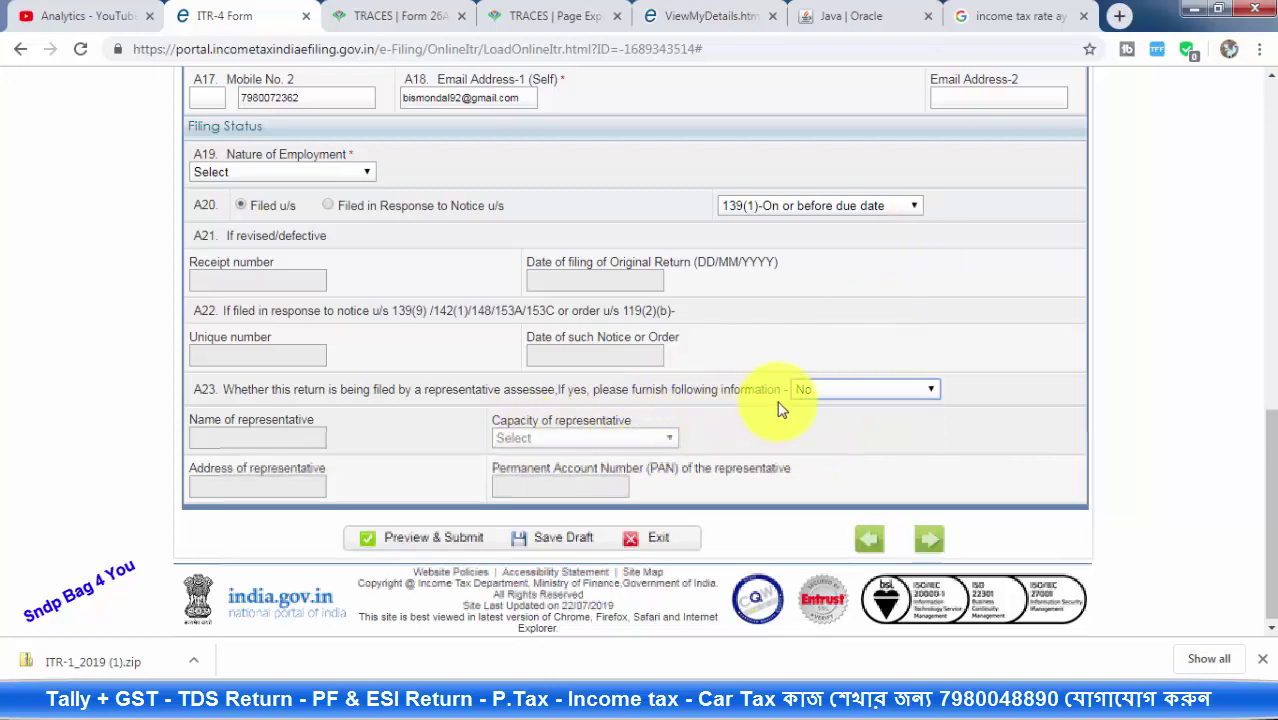
scroll(776, 408, up, 10)
scroll(782, 410, up, 2)
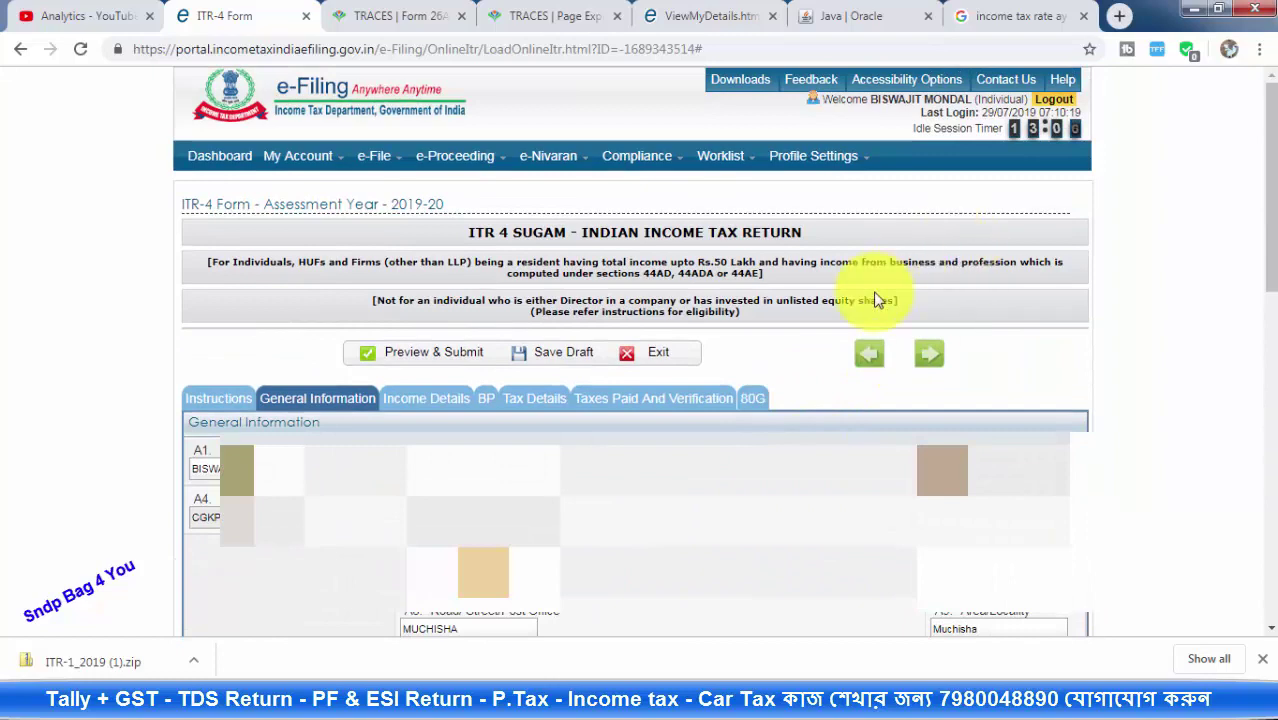
Open Income Details and scroll through Part B, showing interest income 12 and business income 0
click(424, 405)
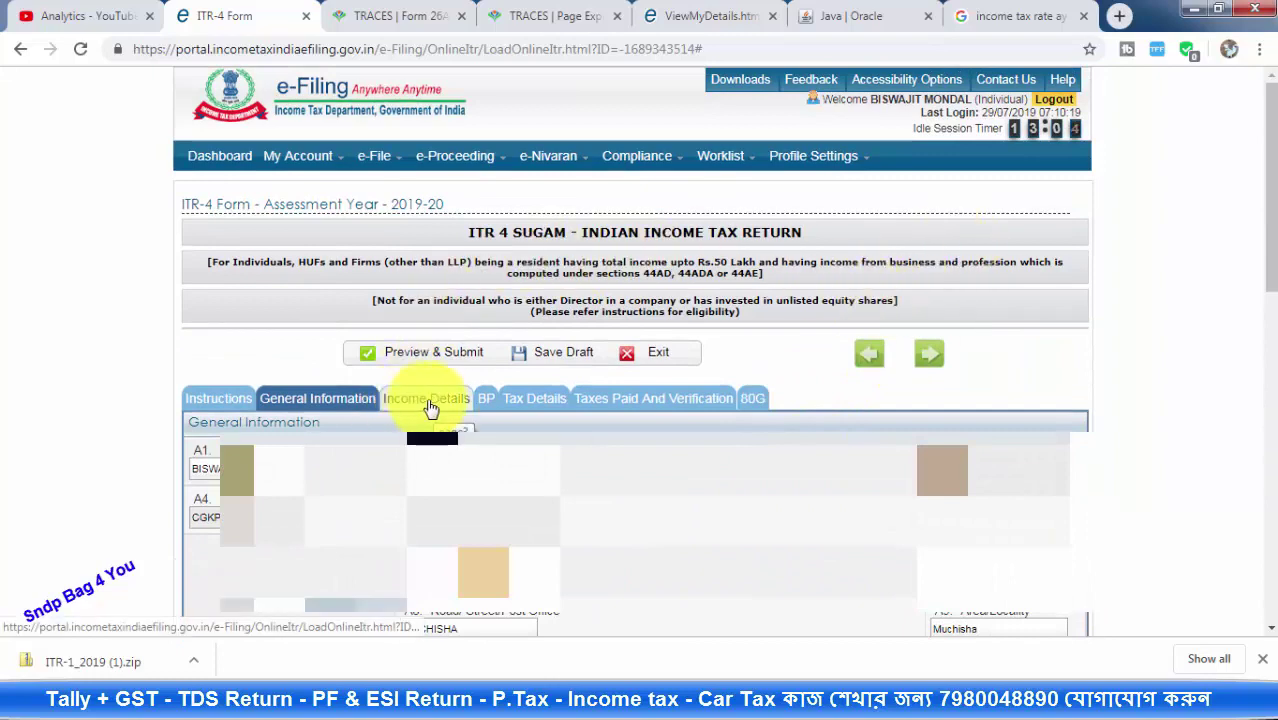
scroll(765, 322, down, 2)
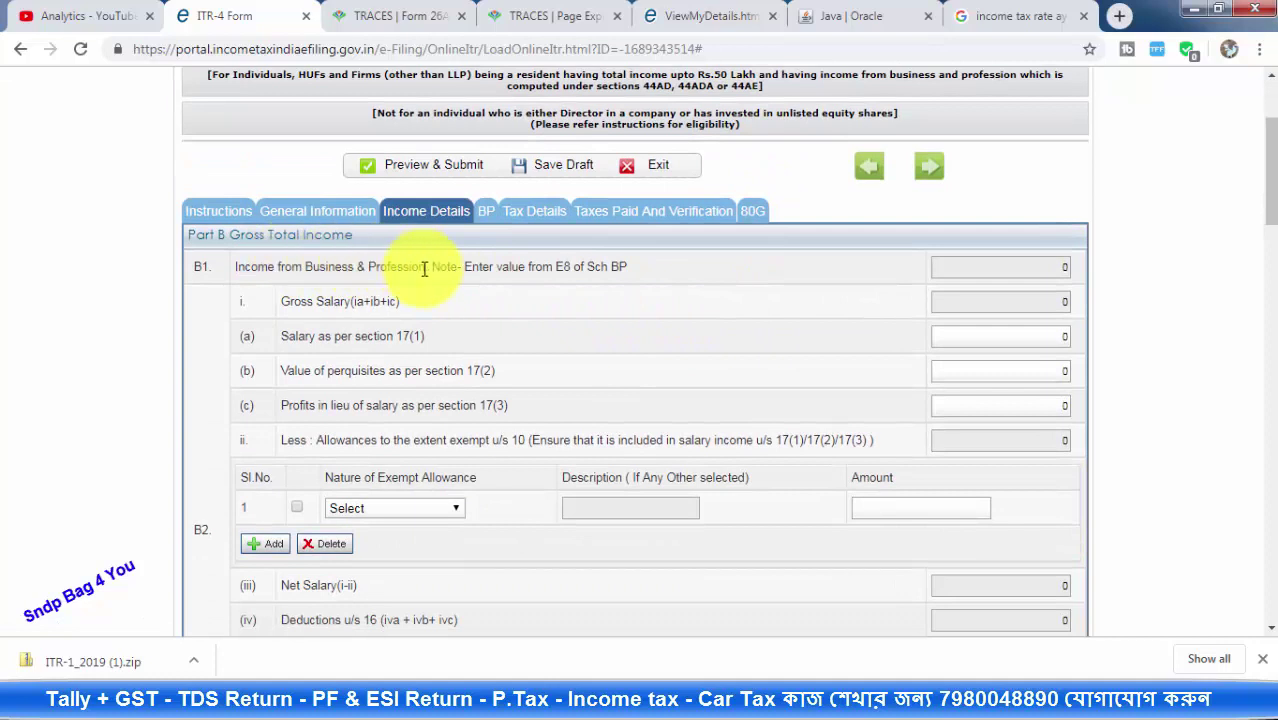
scroll(533, 360, down, 1)
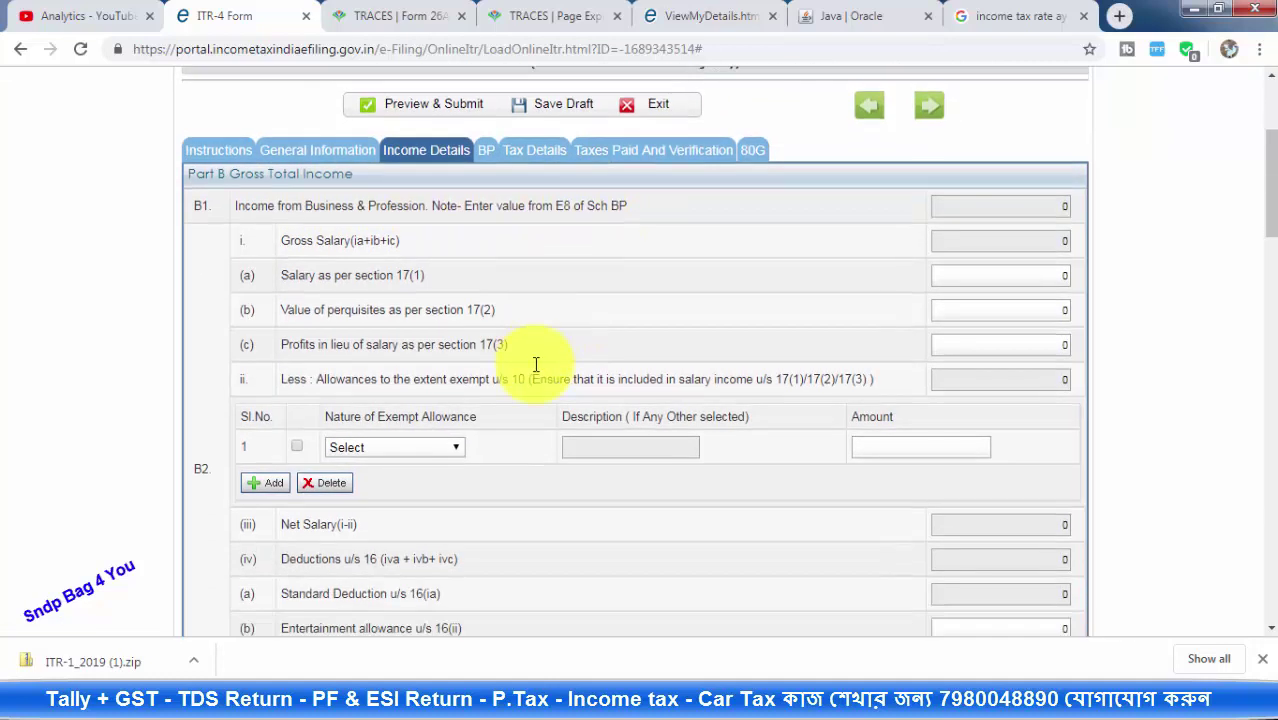
scroll(548, 214, down, 6)
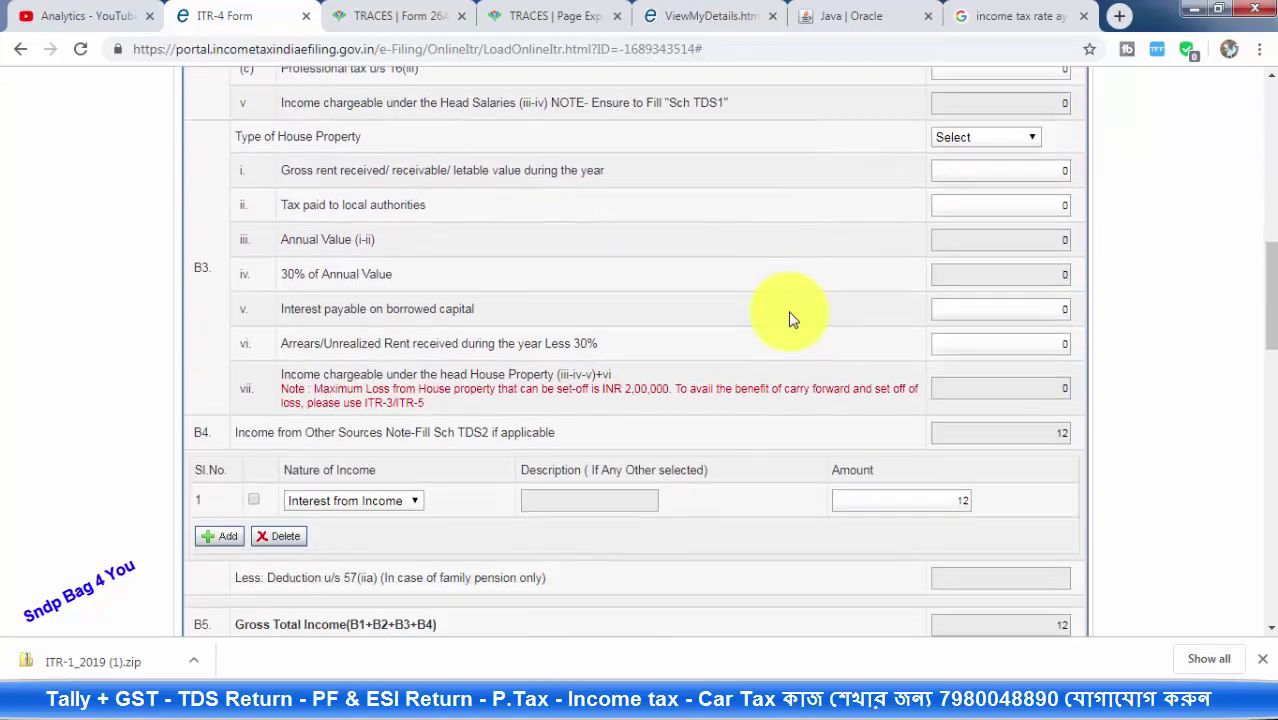
scroll(786, 308, down, 2)
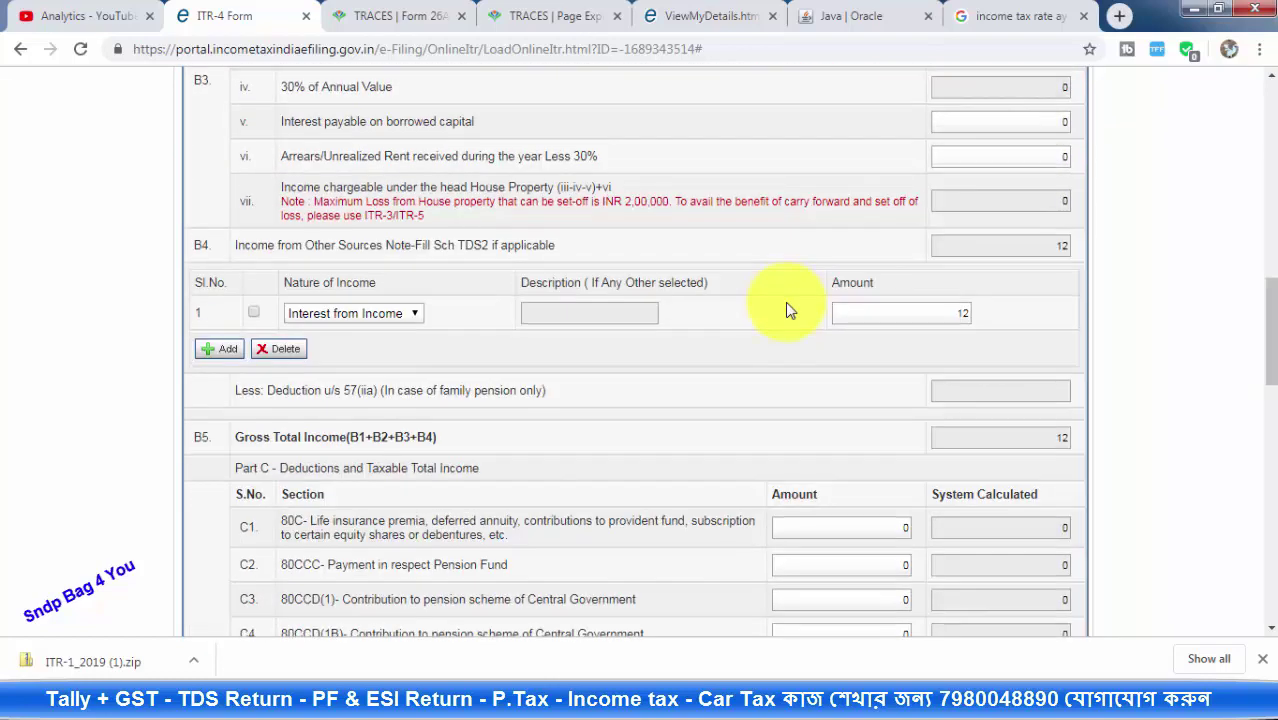
scroll(785, 310, down, 3)
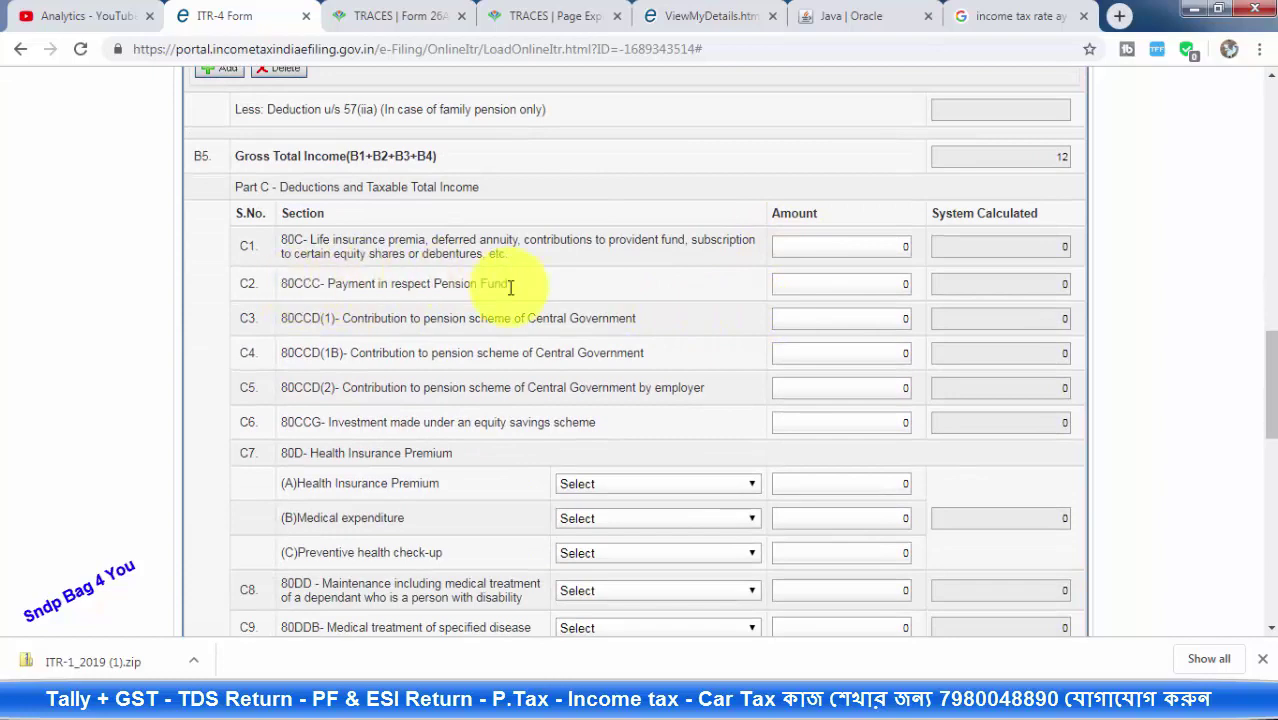
scroll(650, 320, down, 2)
scroll(720, 345, down, 8)
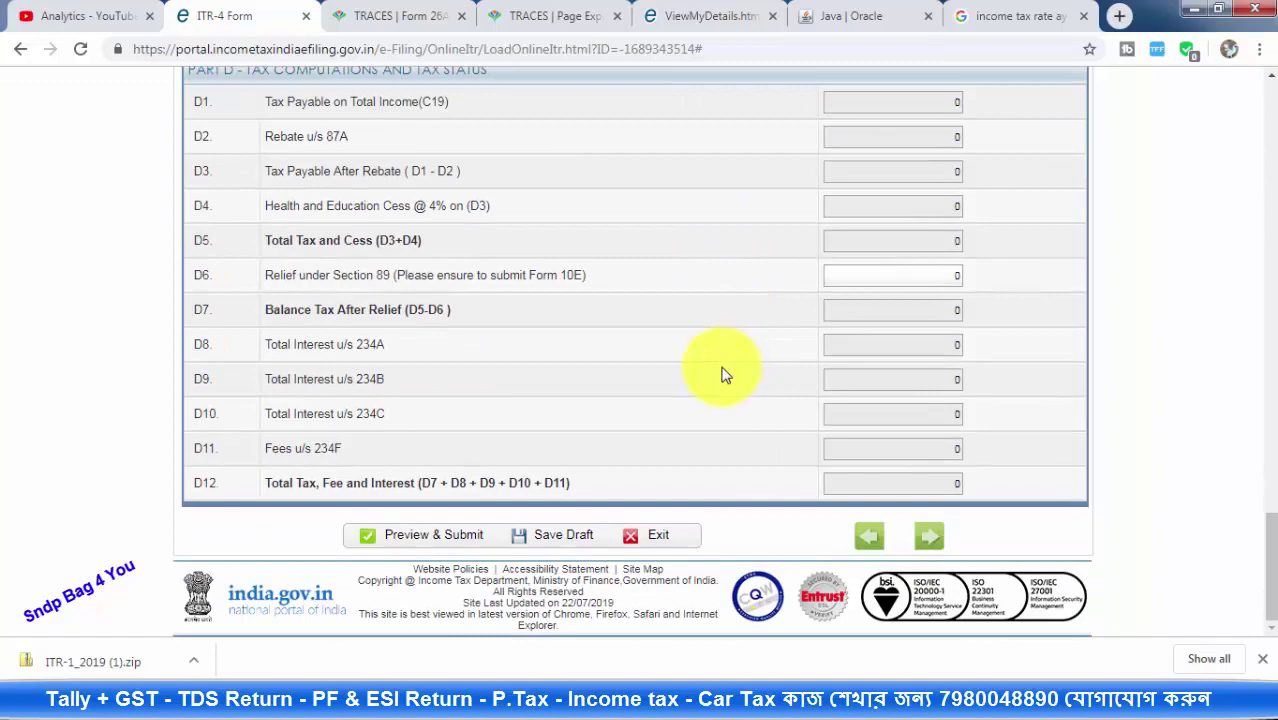
scroll(725, 374, up, 20)
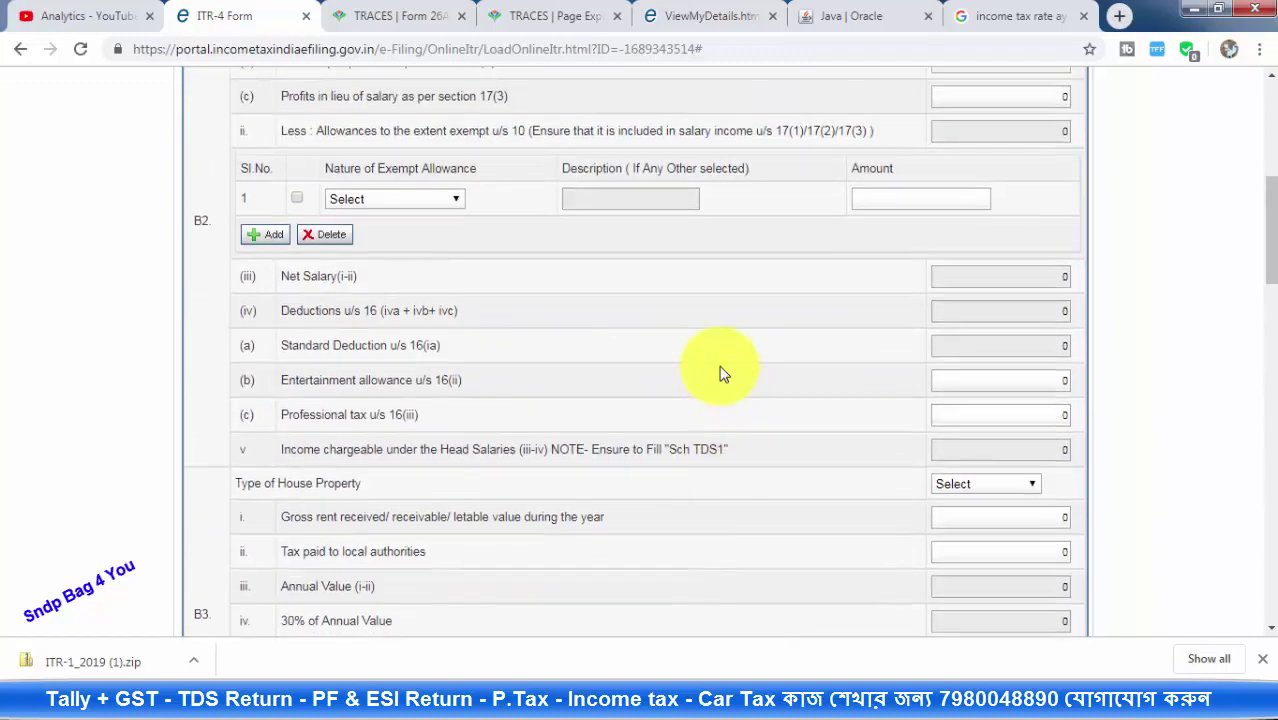
scroll(723, 374, up, 4)
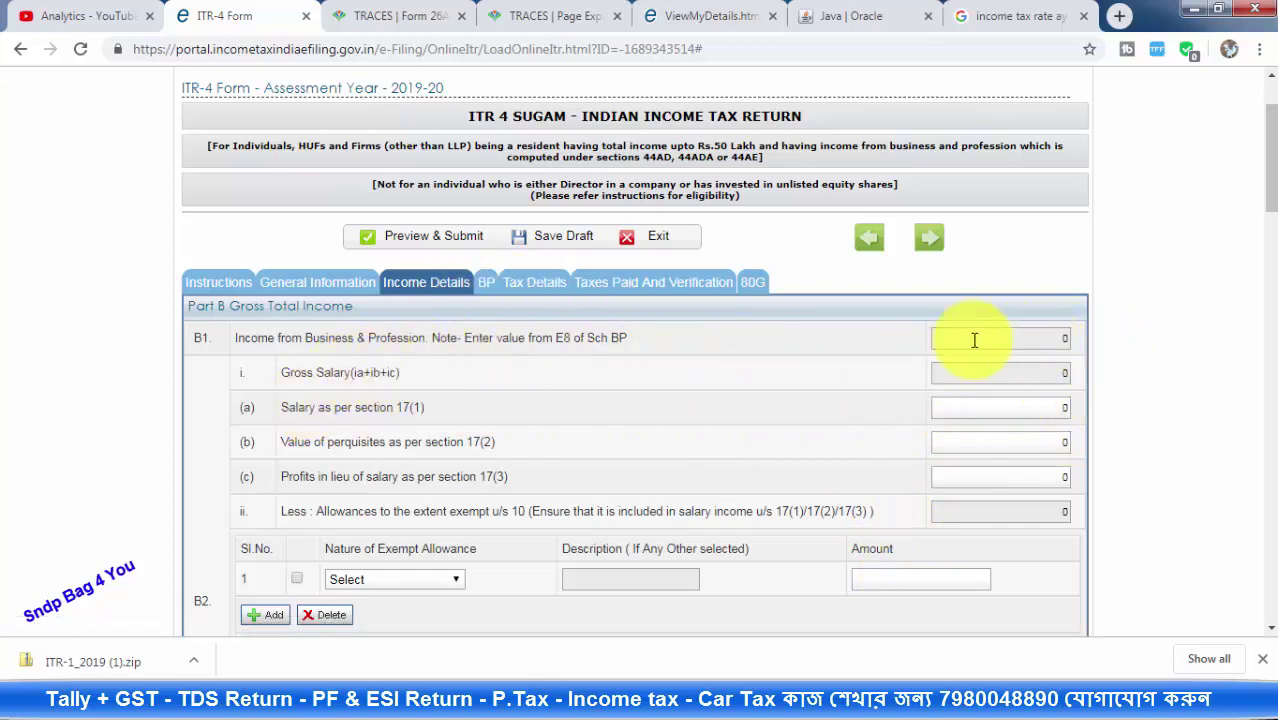
In Schedule BP, finish the business name as ORION COMPUTER CENTER
click(487, 284)
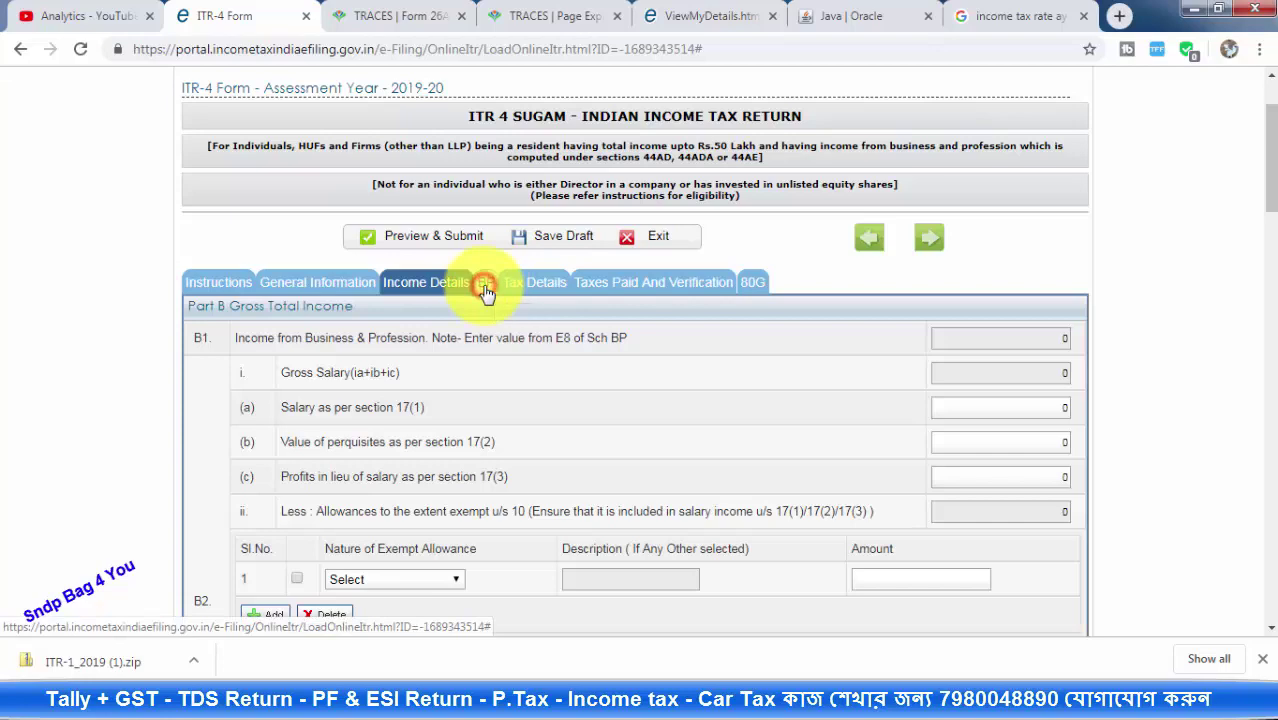
scroll(617, 380, down, 2)
scroll(617, 380, down, 1)
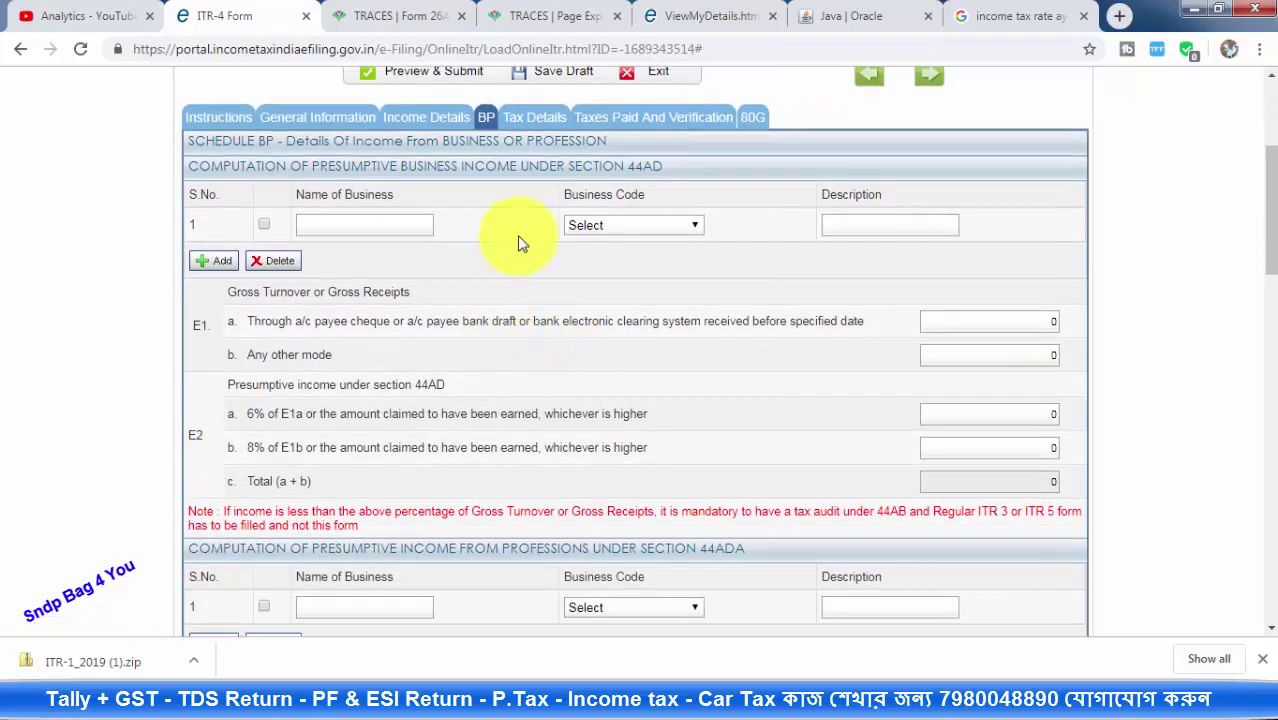
click(348, 224)
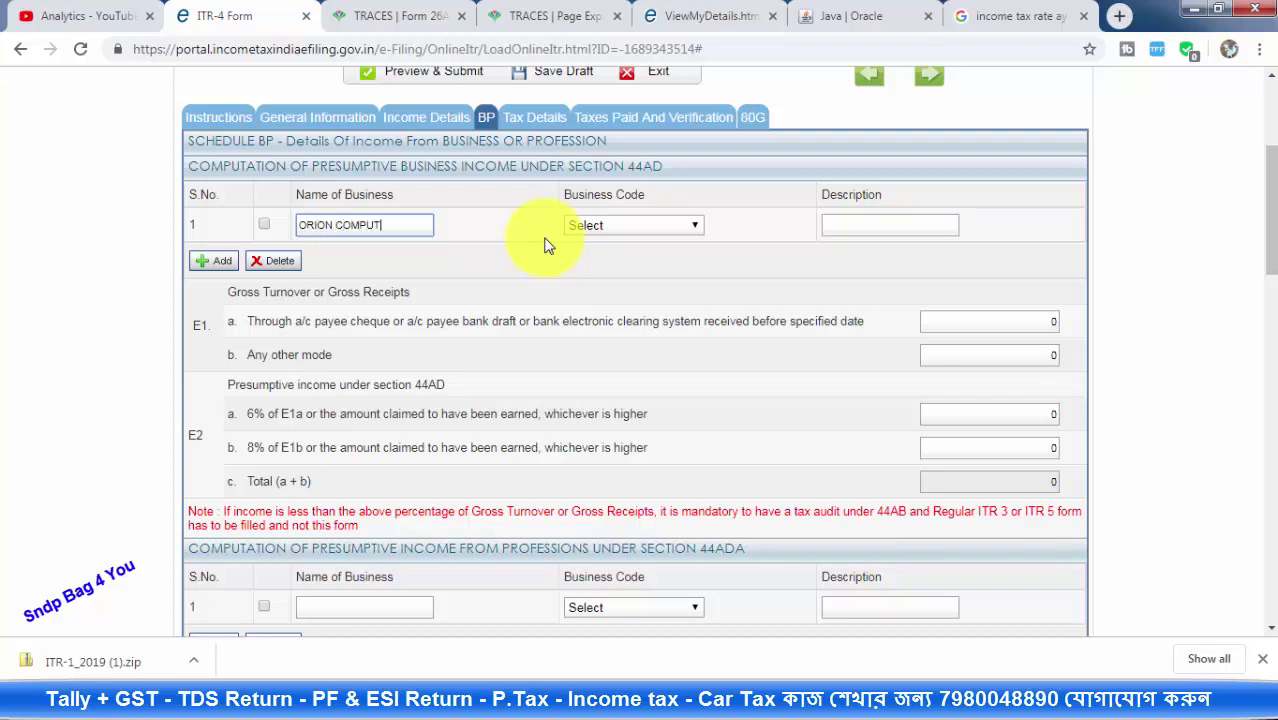
text(R CENTE)
Set the business code to 14007-Cyber café
click(688, 225)
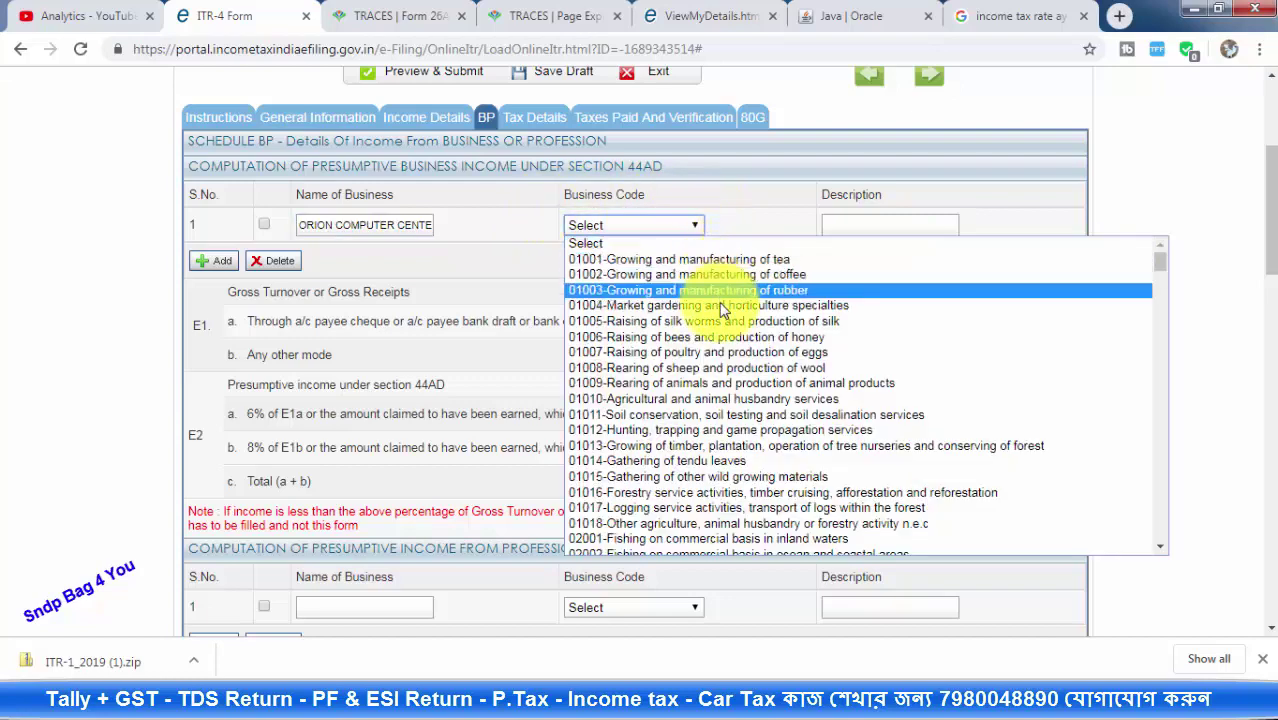
scroll(729, 305, down, 9)
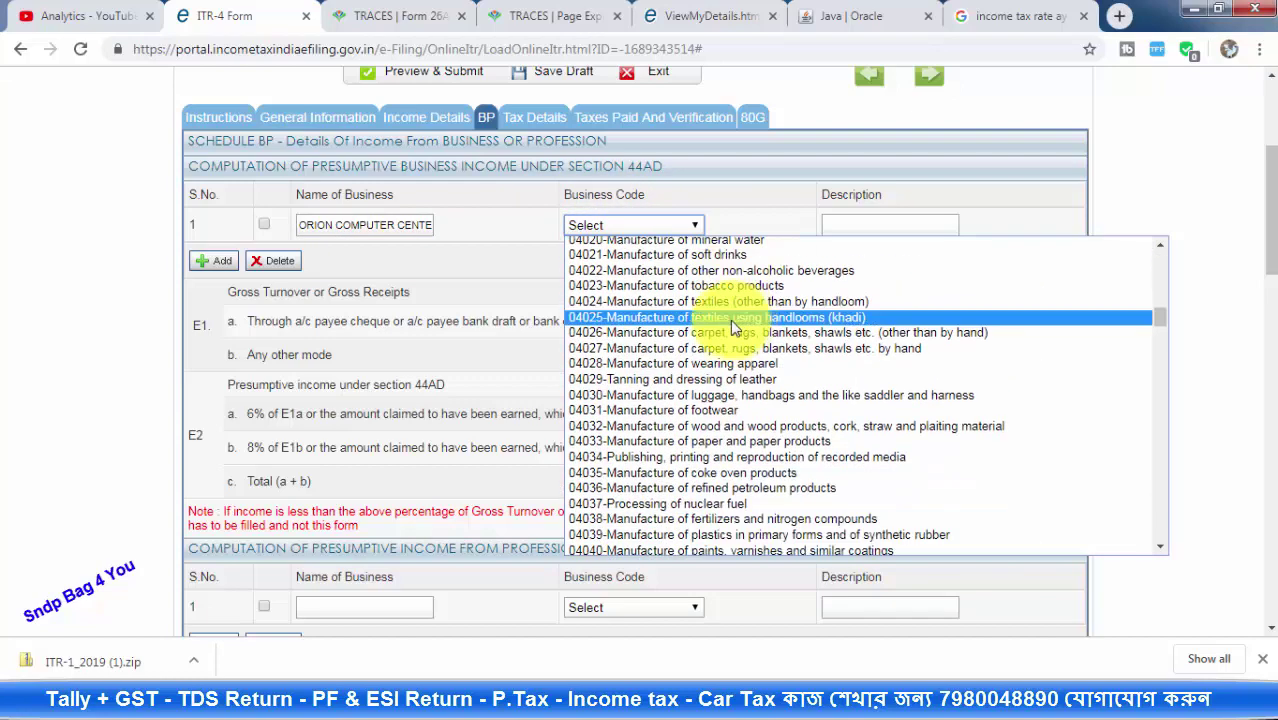
scroll(741, 327, down, 4)
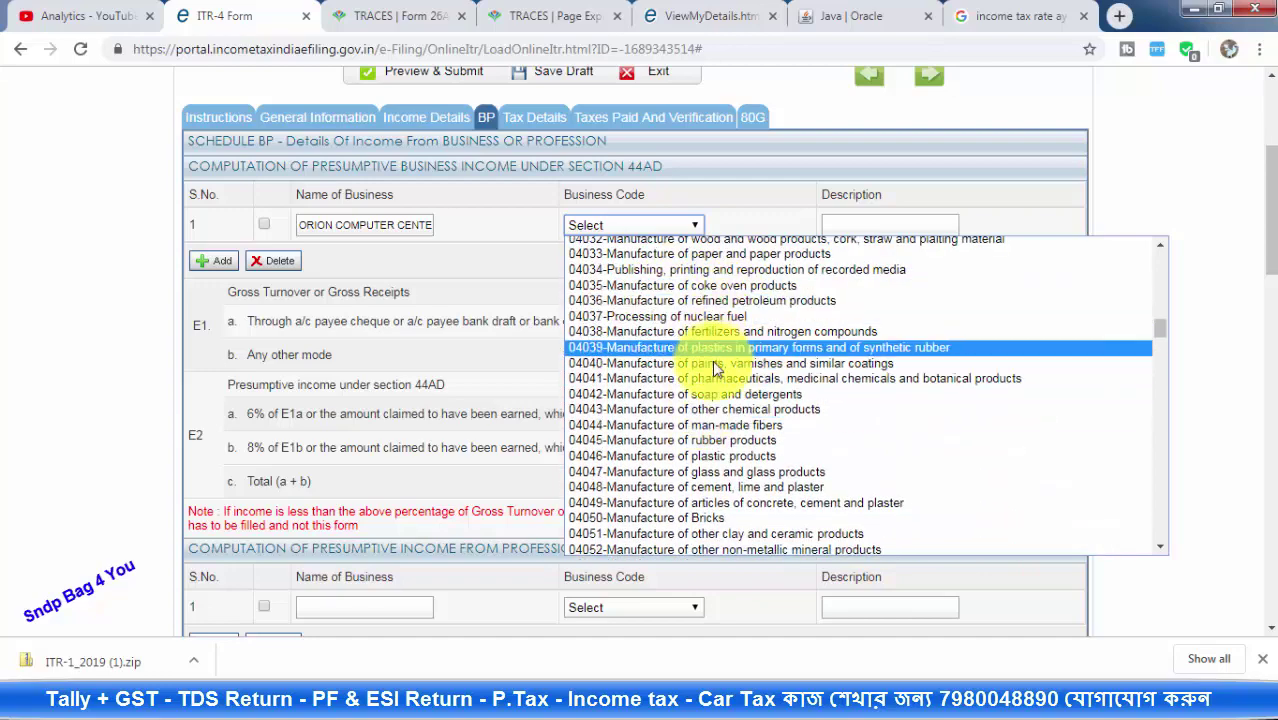
scroll(760, 360, down, 20)
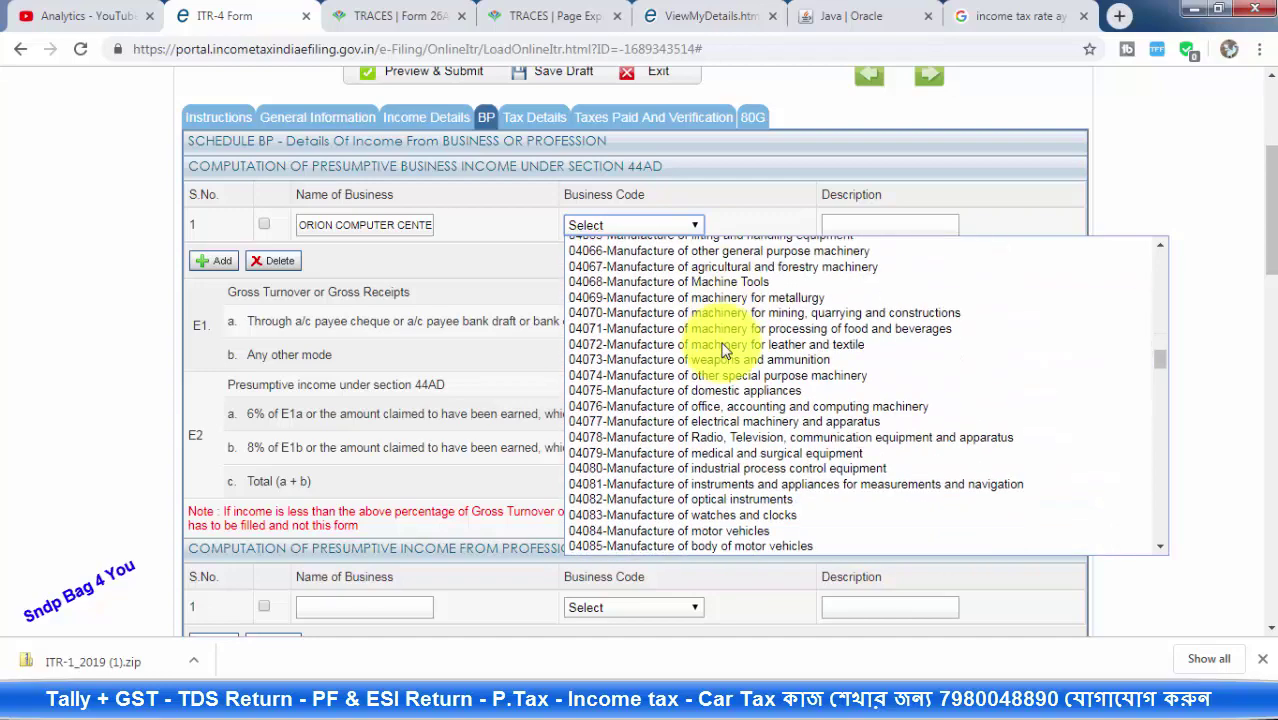
scroll(870, 396, down, 7)
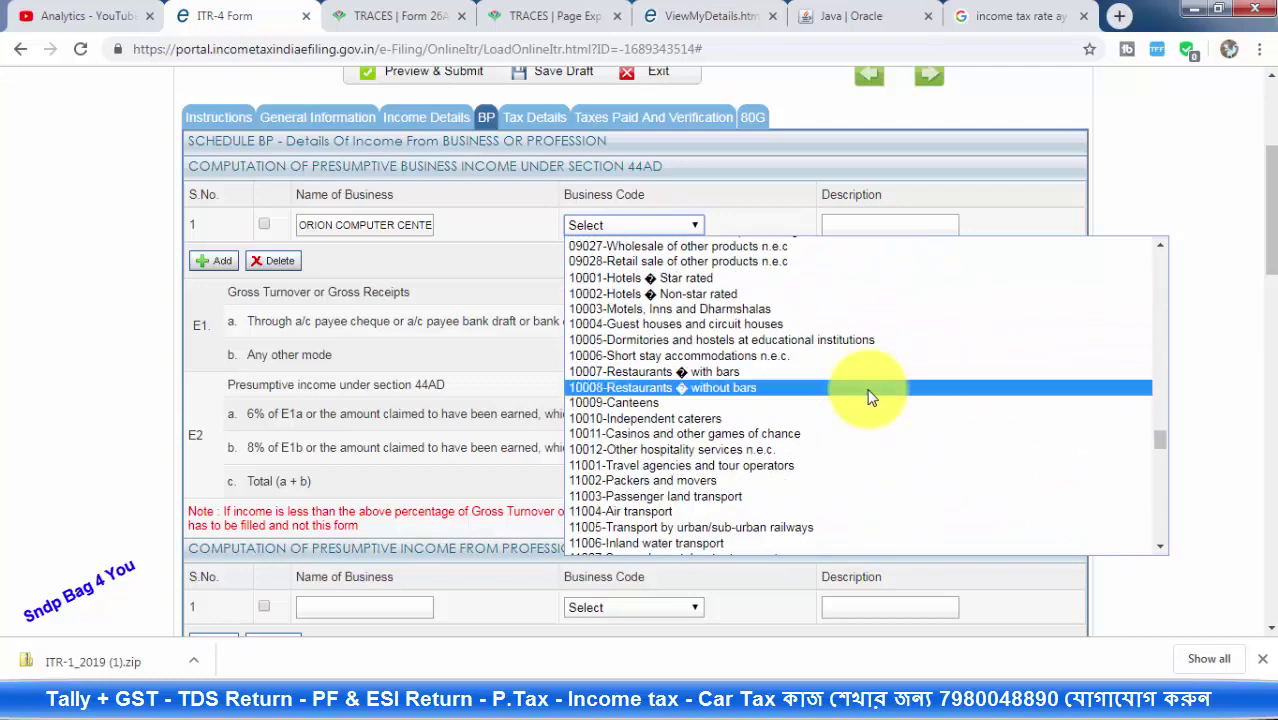
scroll(870, 396, down, 13)
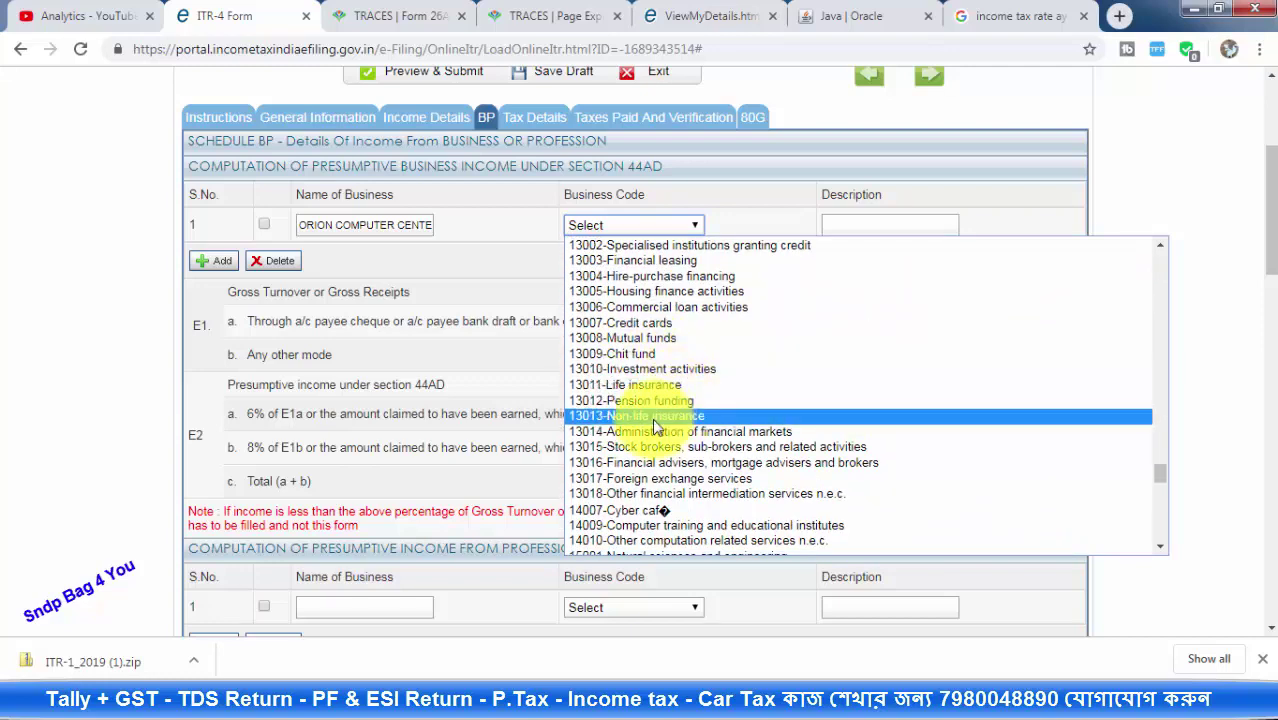
click(636, 509)
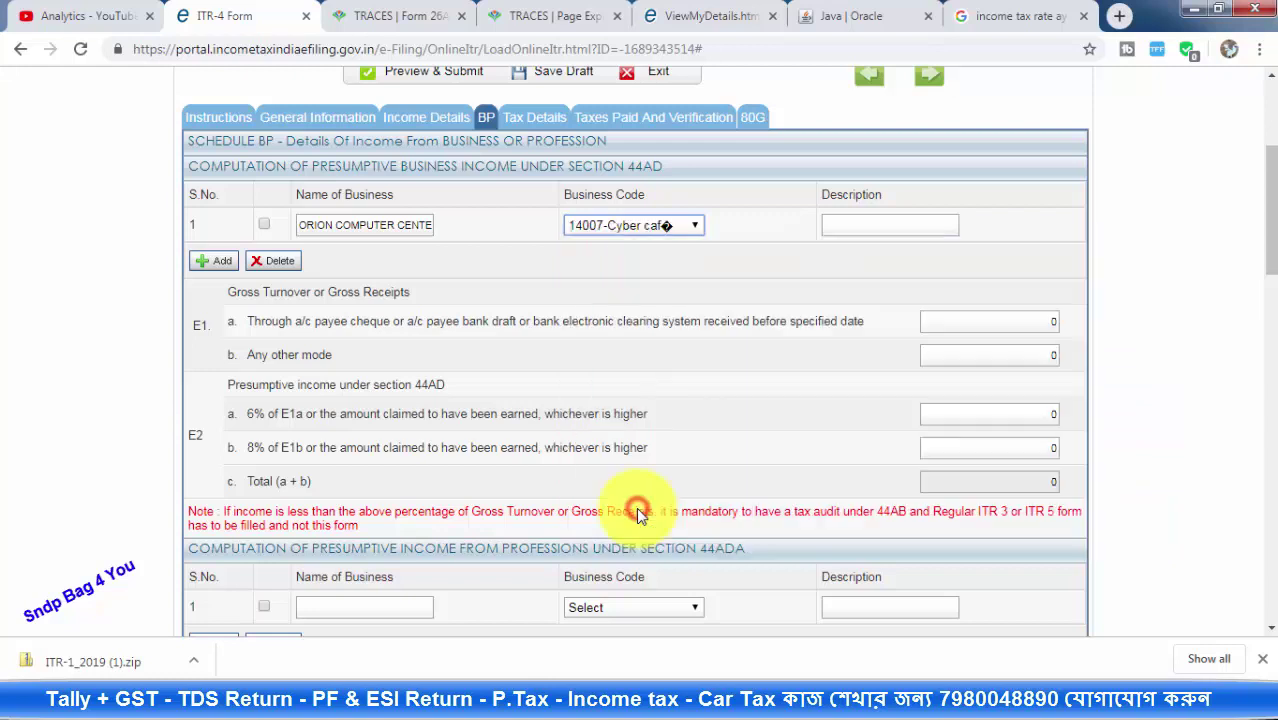
click(845, 227)
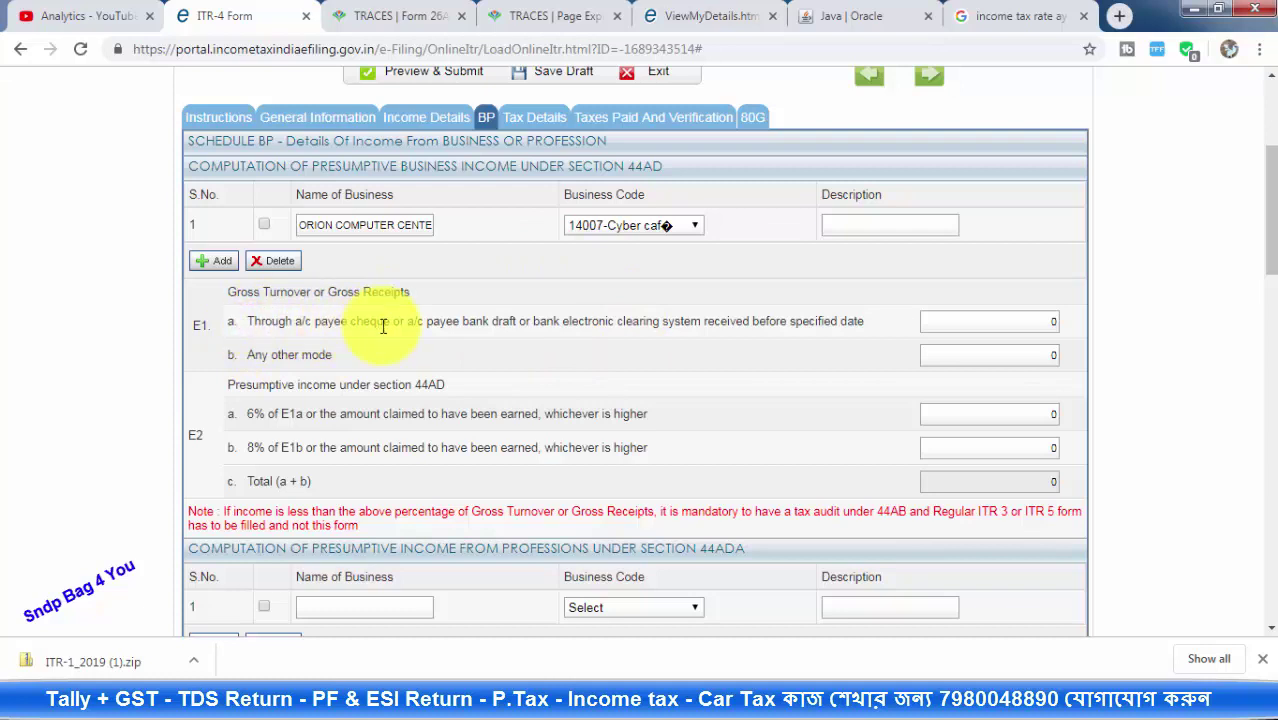
Select the existing 0 in the E1b any-other-mode turnover field
click(990, 321)
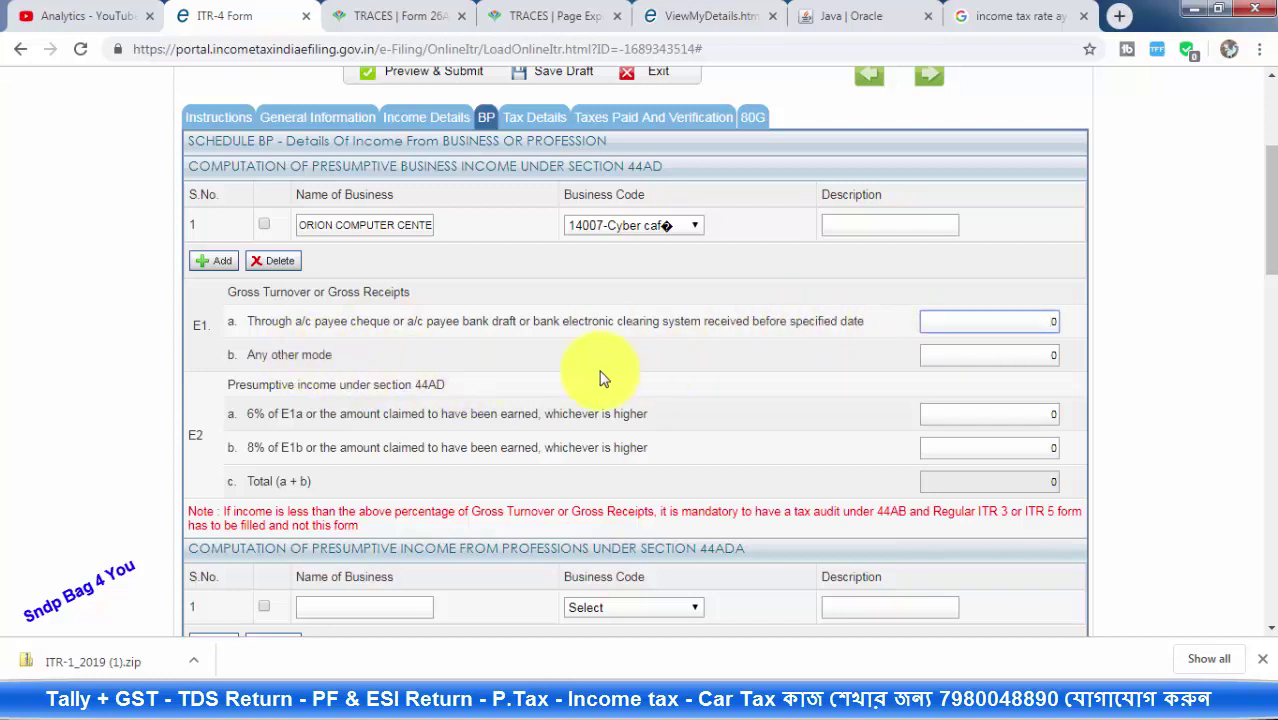
click(980, 354)
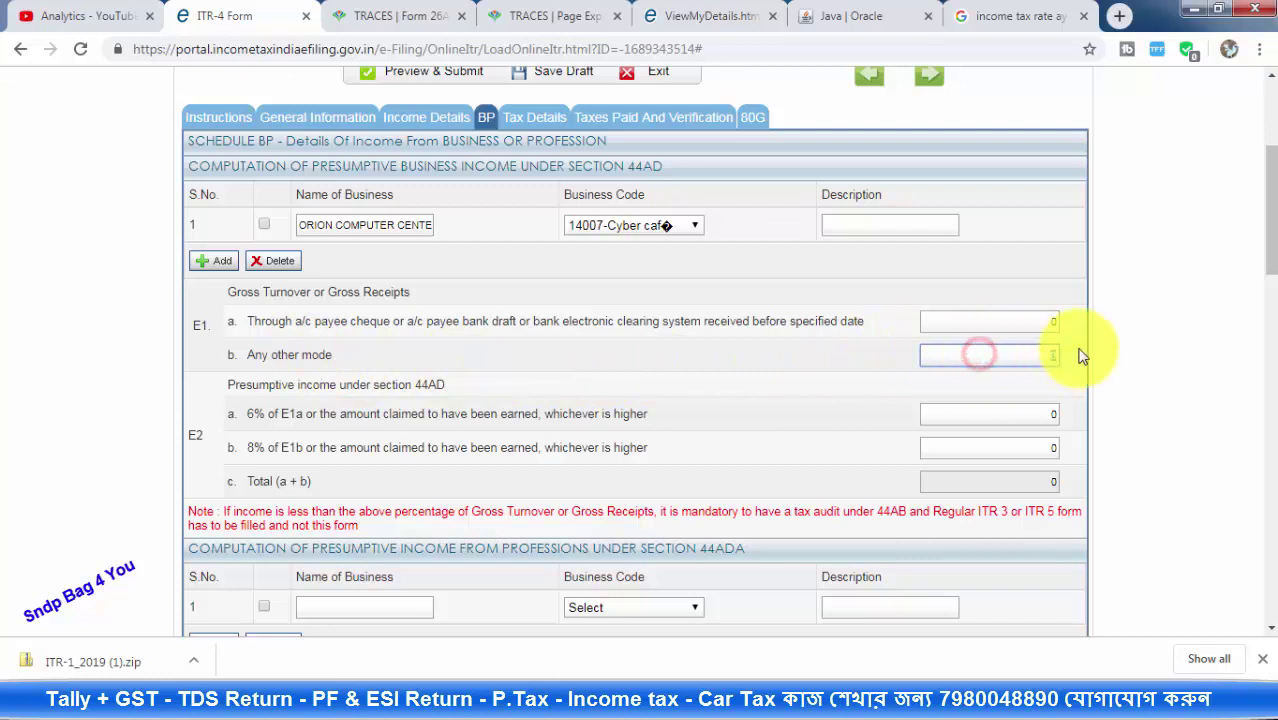
key(ctrl+a)
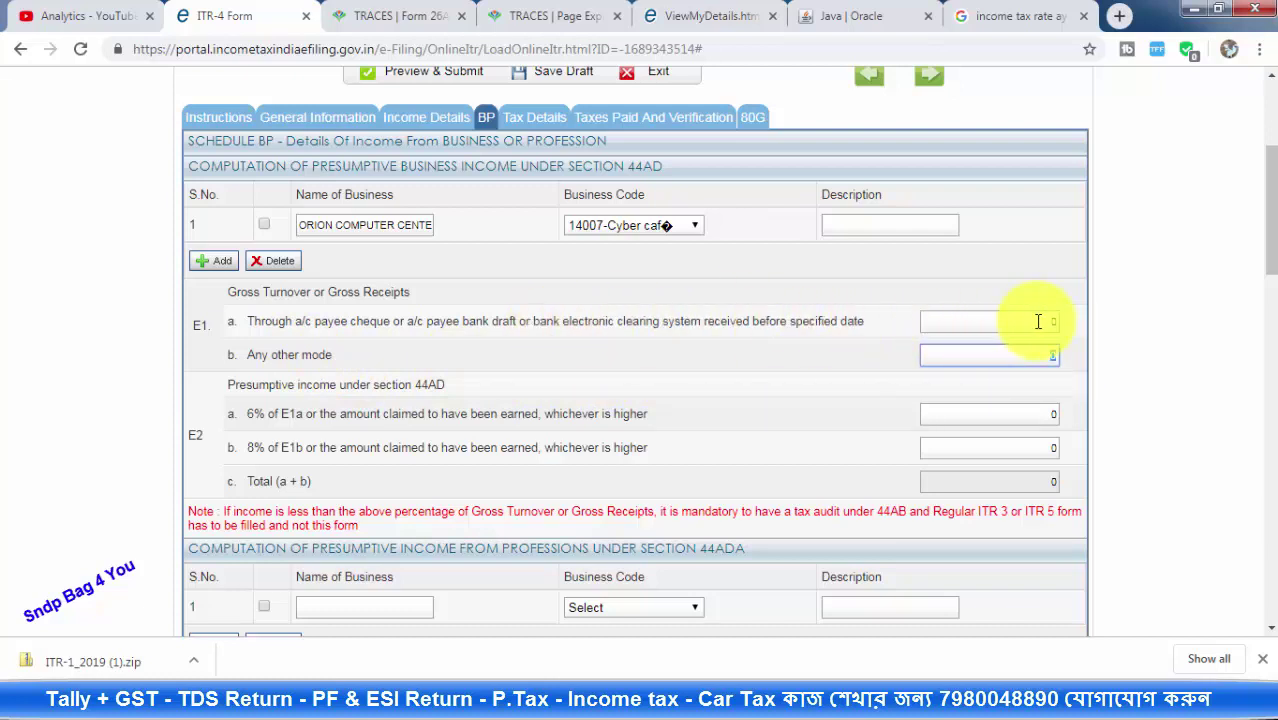
In TRACES Form 26AS, add 61060 + 640 in Calculator to get 61700, then return to ITR-4
click(400, 16)
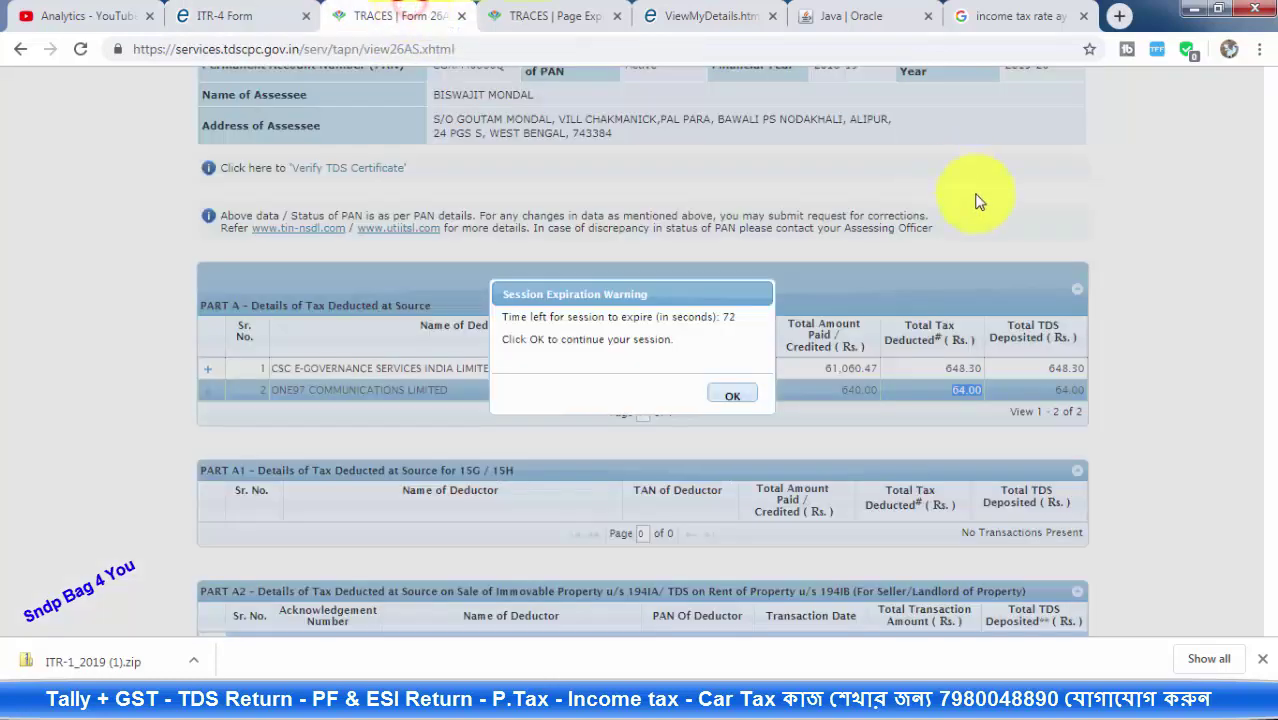
click(728, 396)
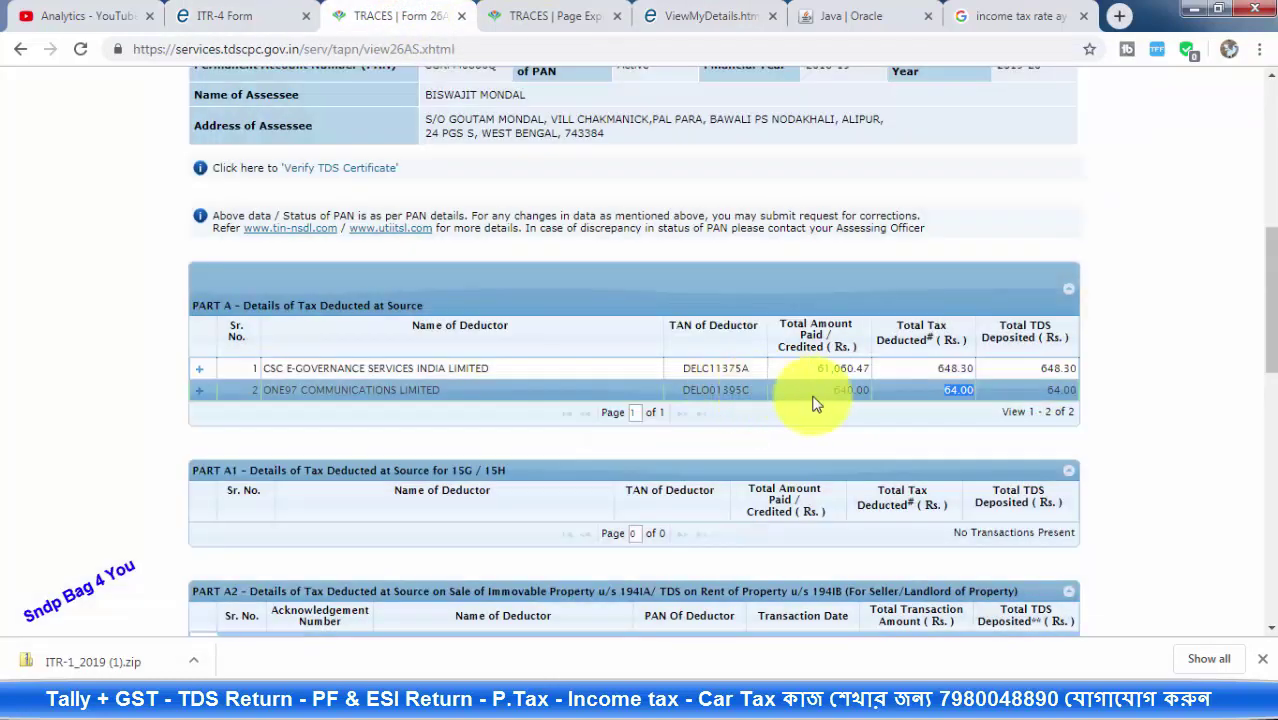
double_click(810, 370)
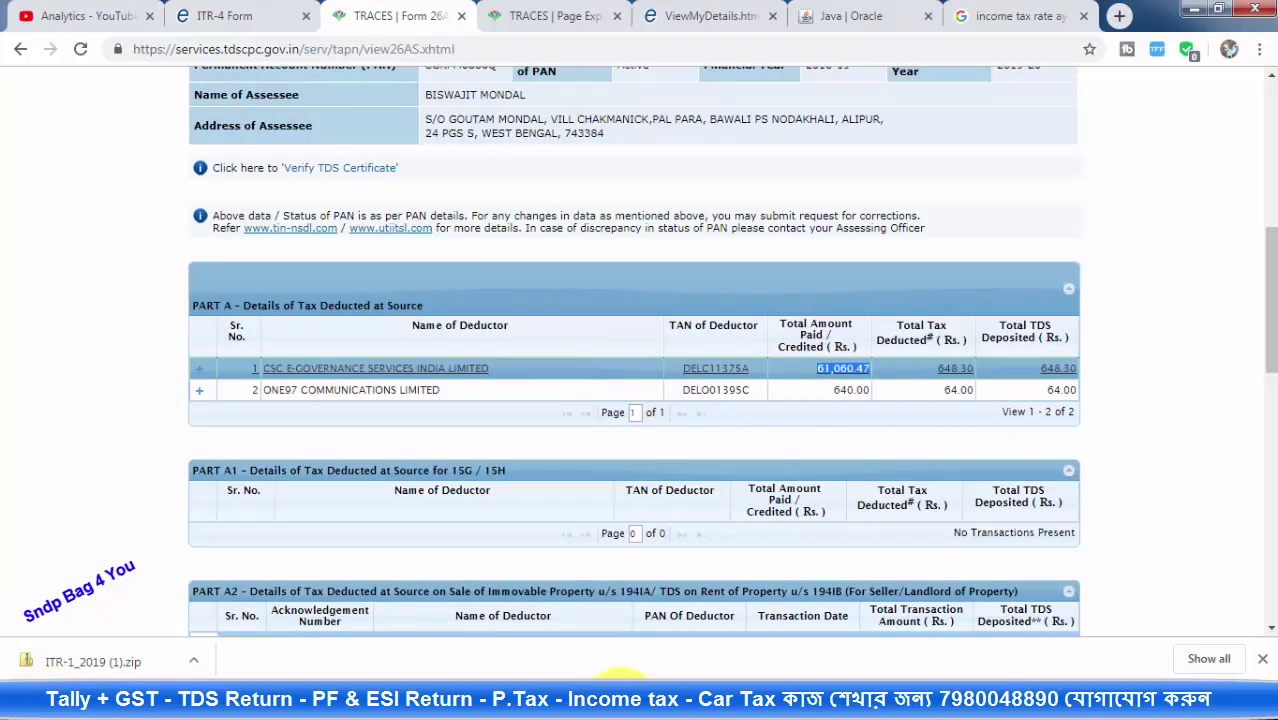
mouse_move(620, 675)
click(683, 600)
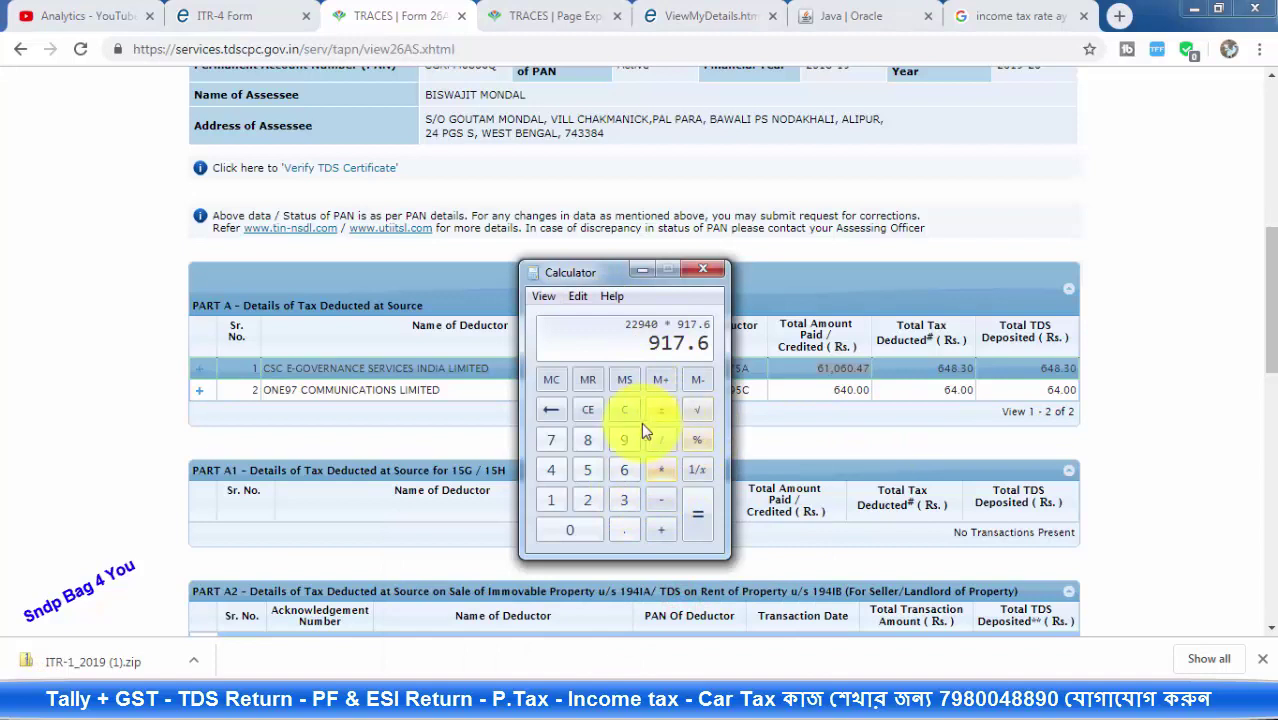
click(624, 409)
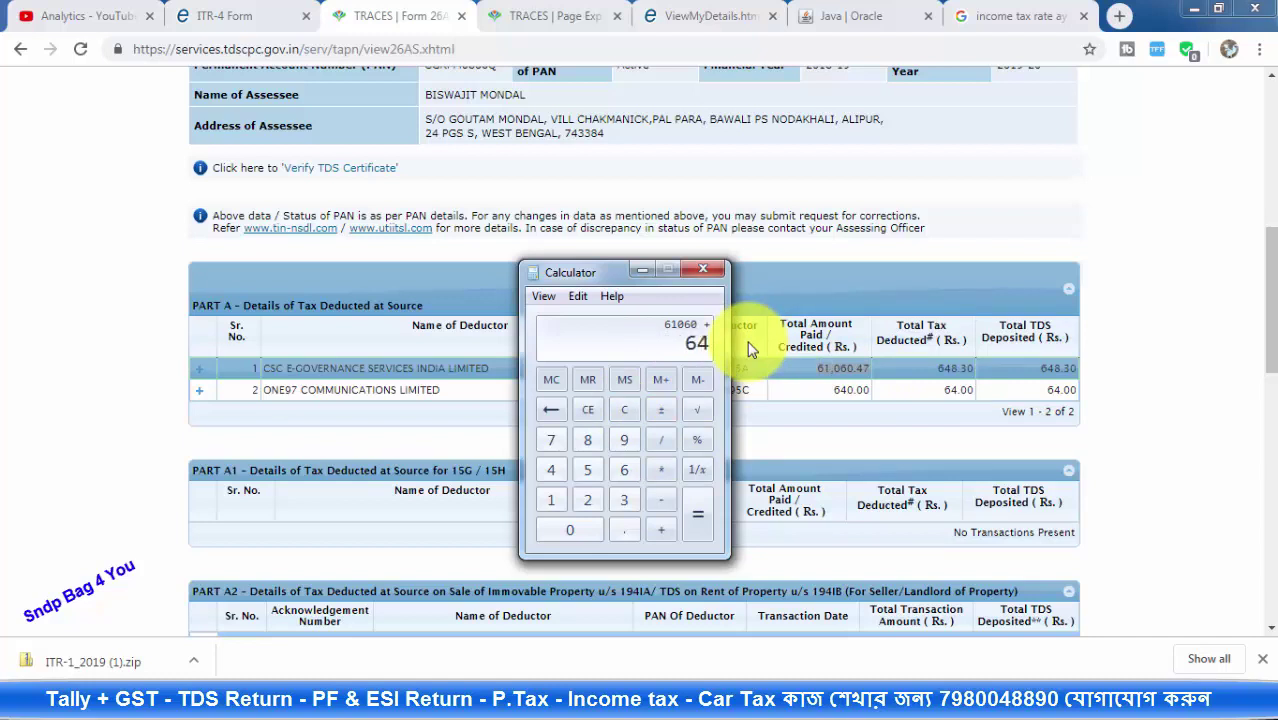
click(700, 512)
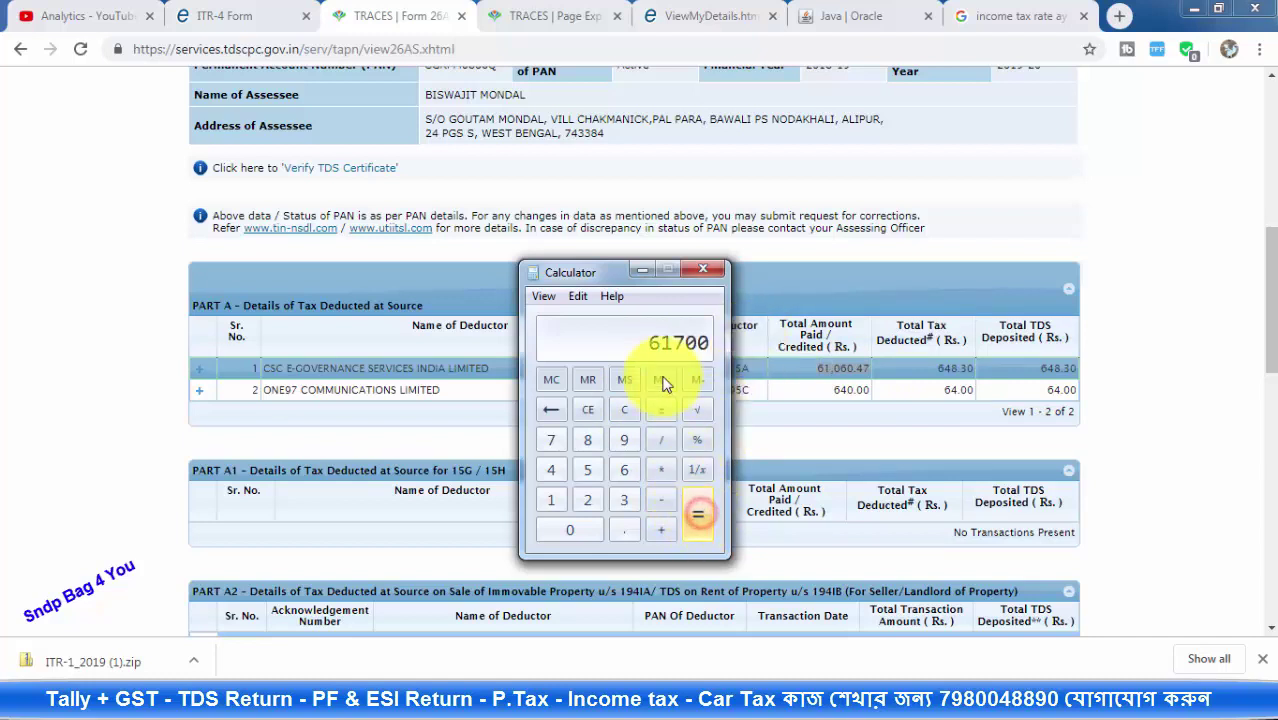
click(639, 269)
click(1098, 240)
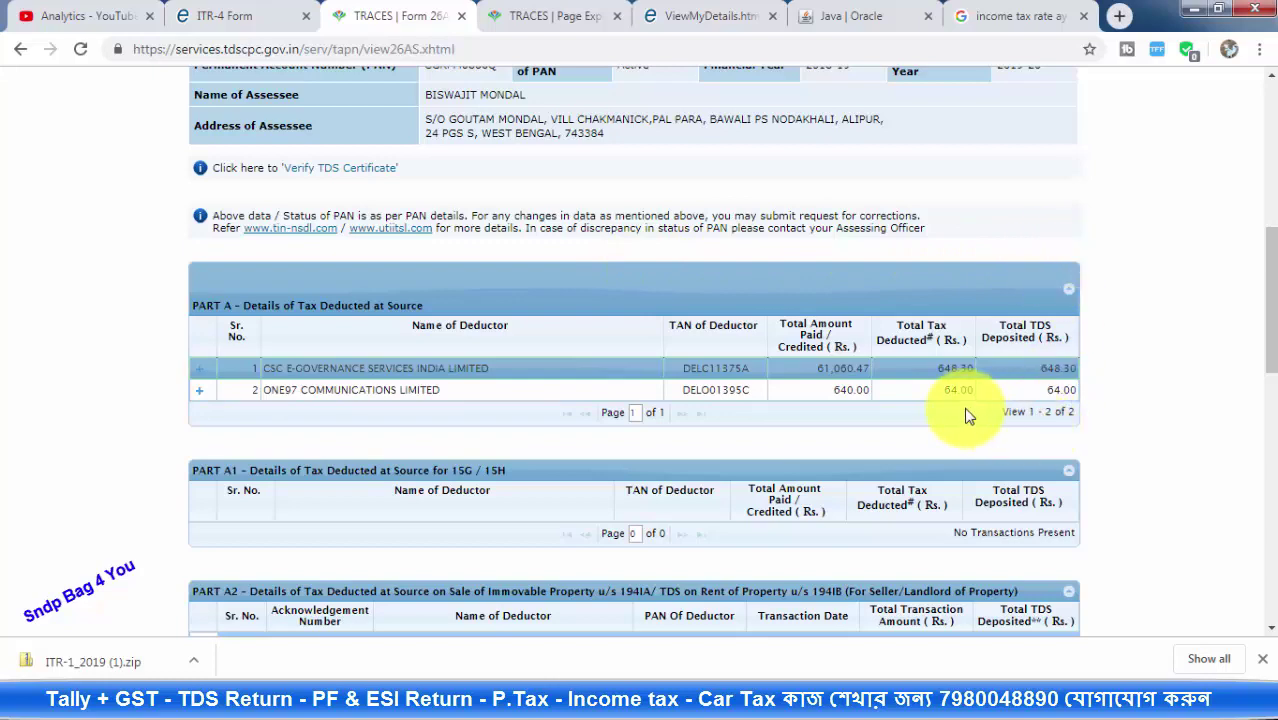
click(220, 16)
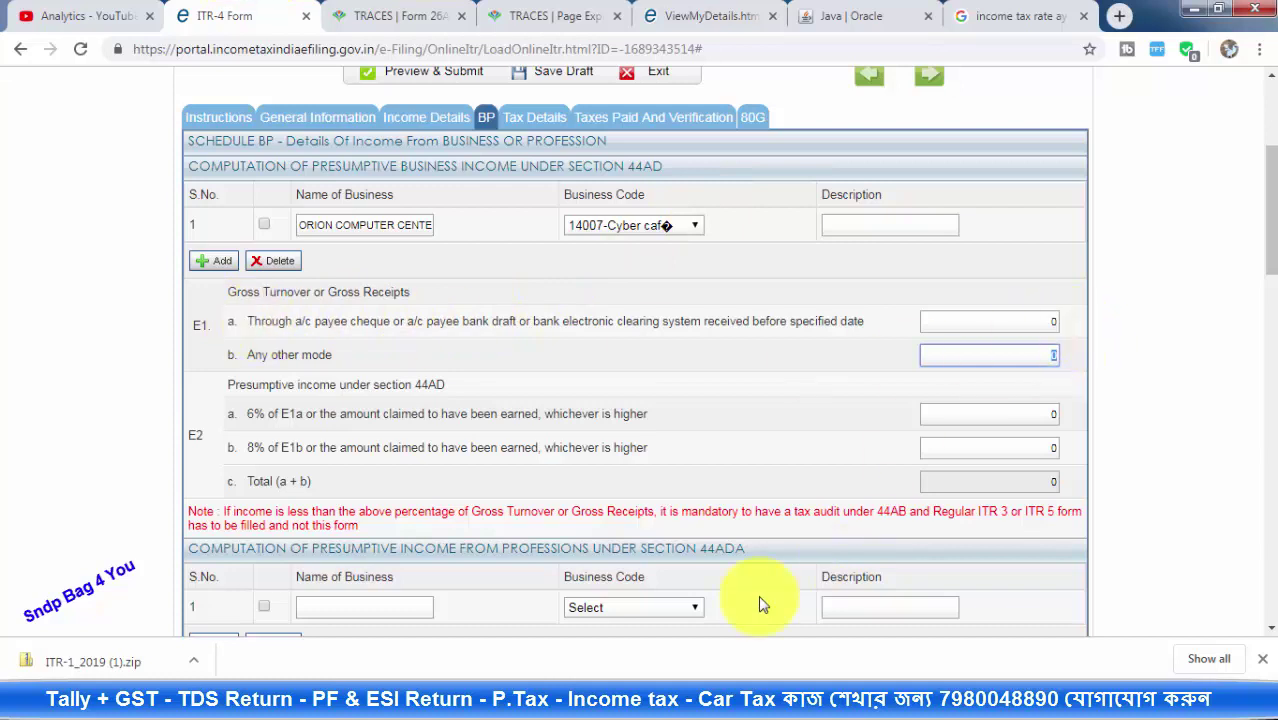
Enter 61700 as E1a gross receipts through bank channels
mouse_move(600, 698)
click(722, 640)
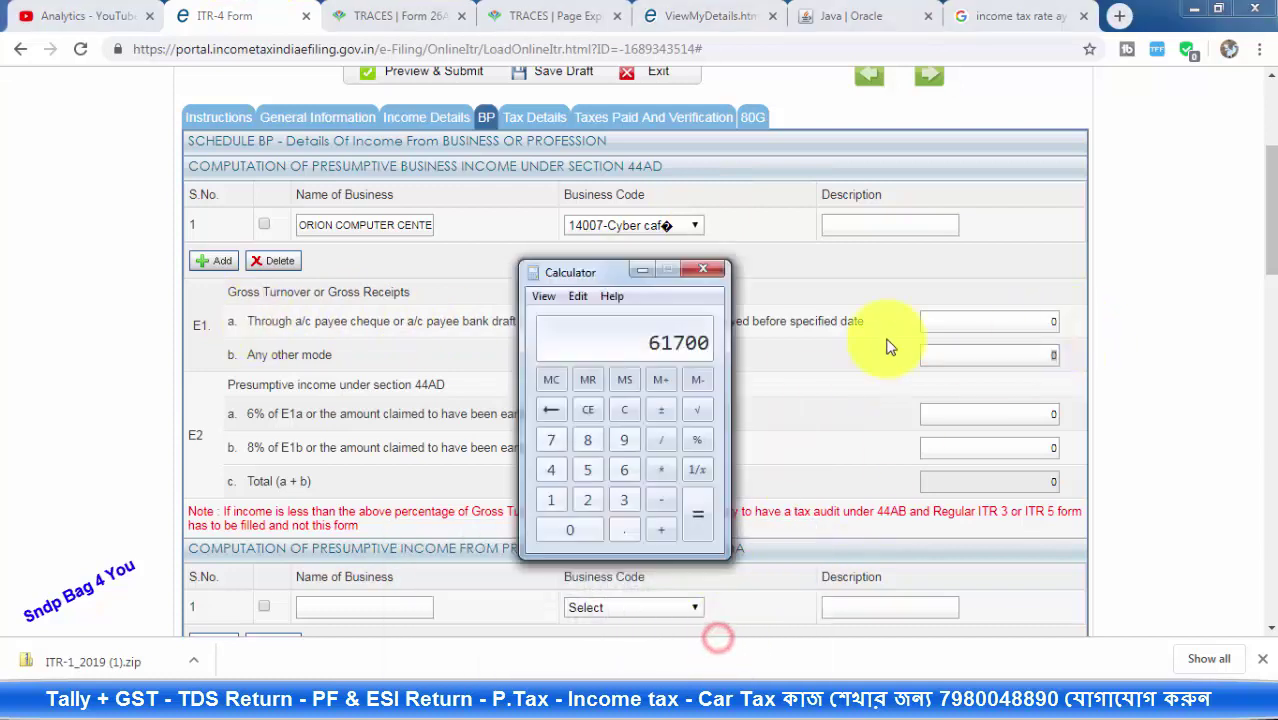
click(642, 270)
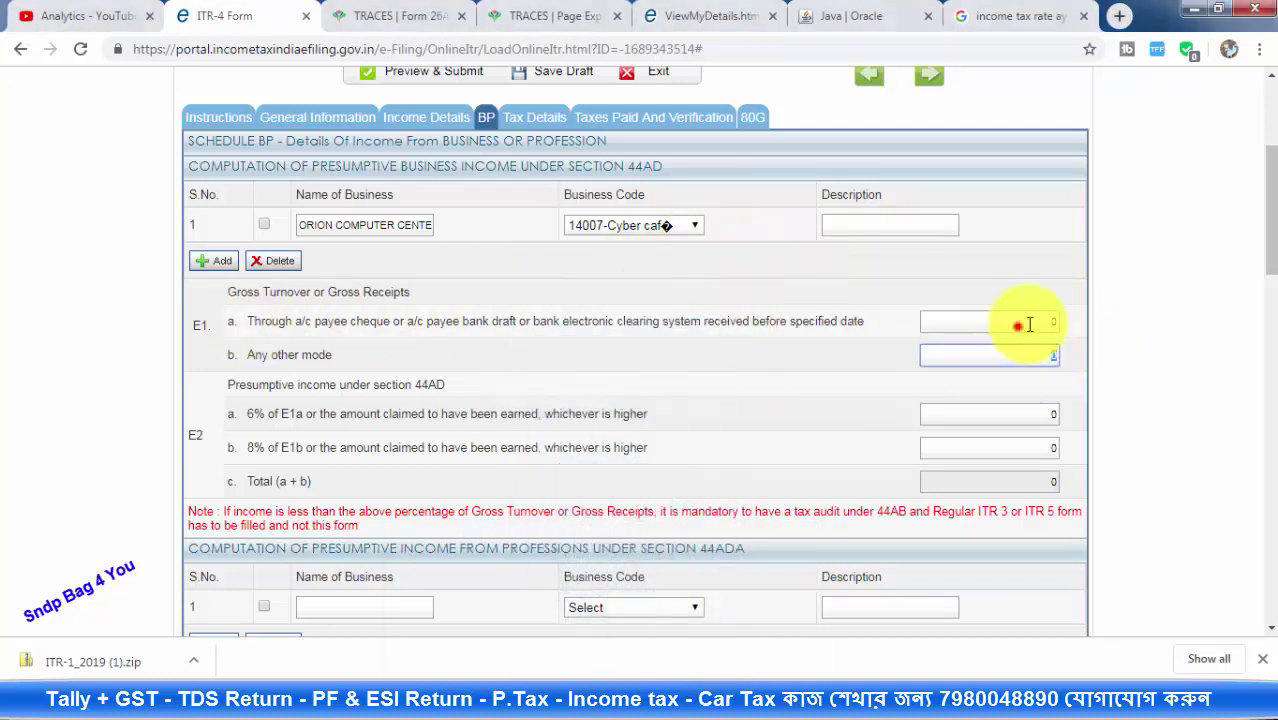
click(1017, 325)
text(61700)
click(1038, 357)
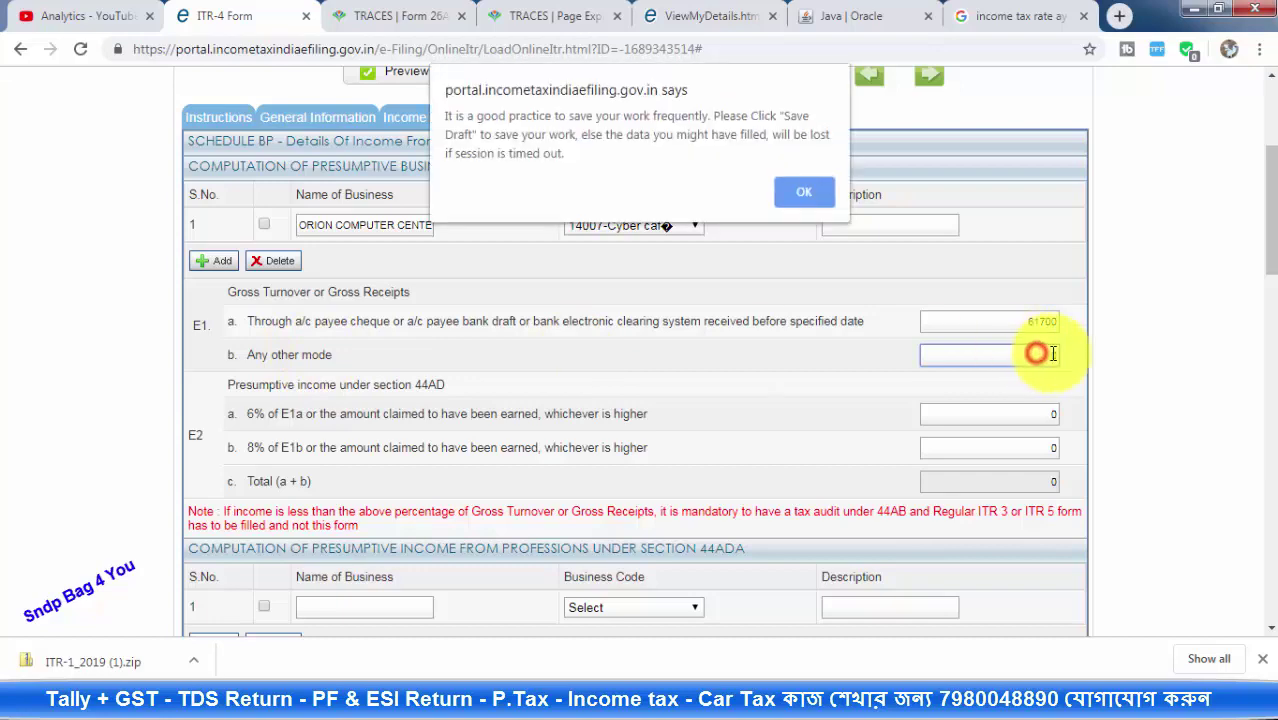
Dismiss the save reminder and save the return as a draft
click(803, 192)
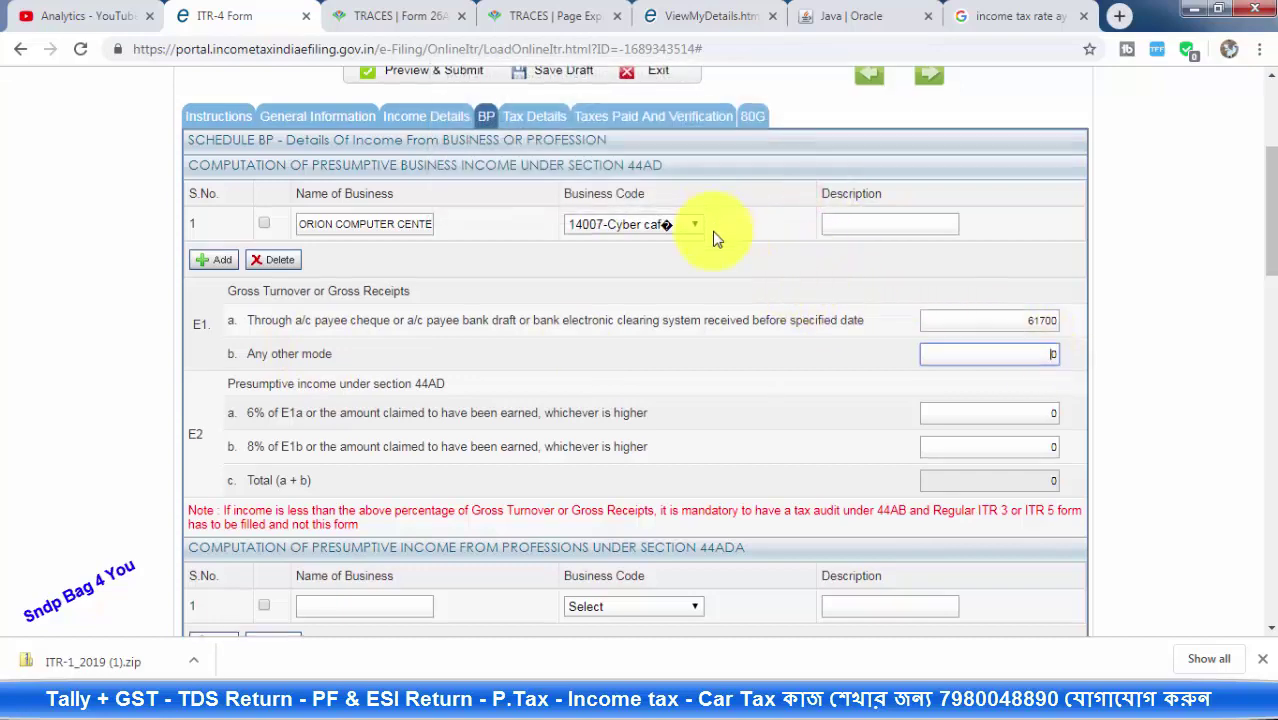
scroll(713, 240, down, 5)
scroll(713, 261, down, 15)
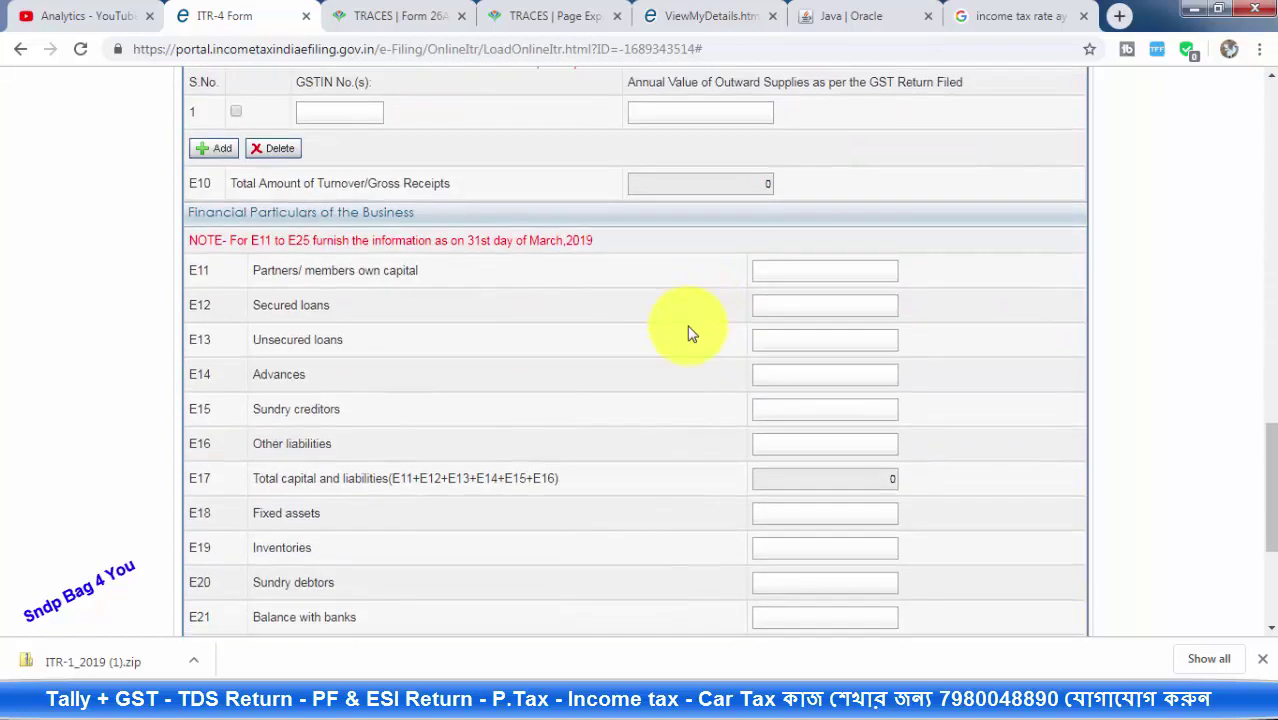
click(561, 535)
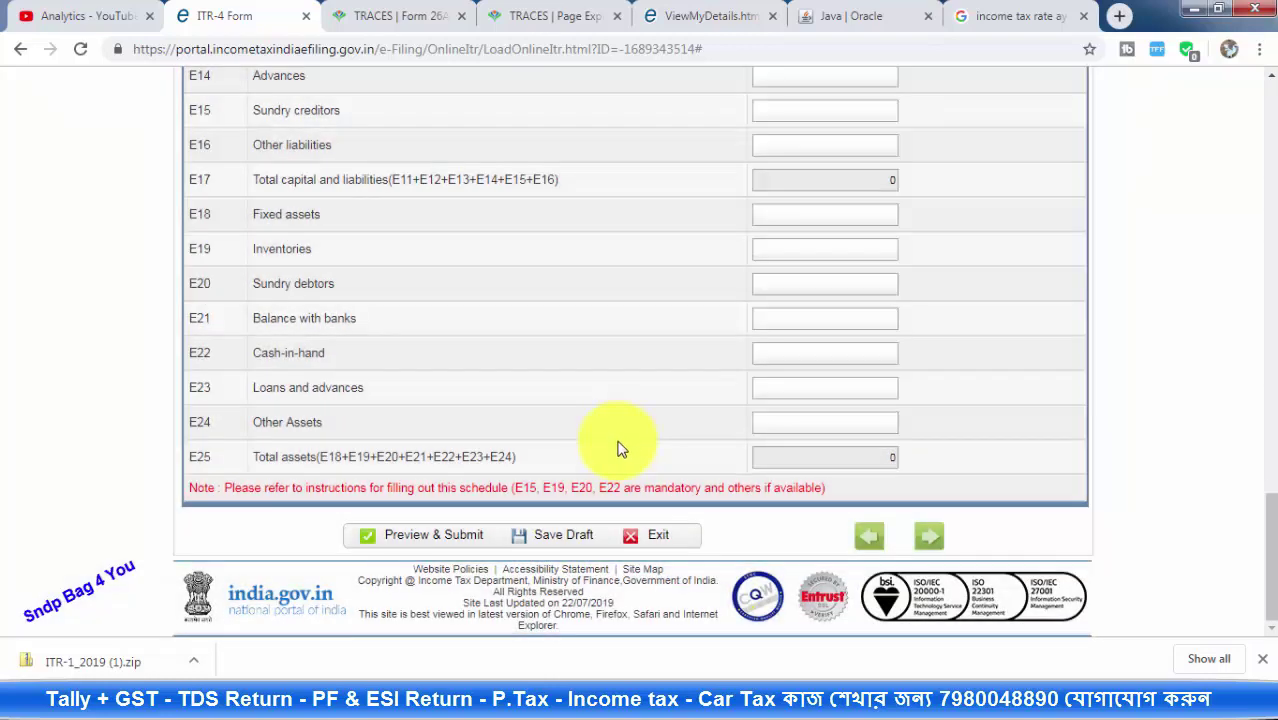
scroll(633, 450, up, 10)
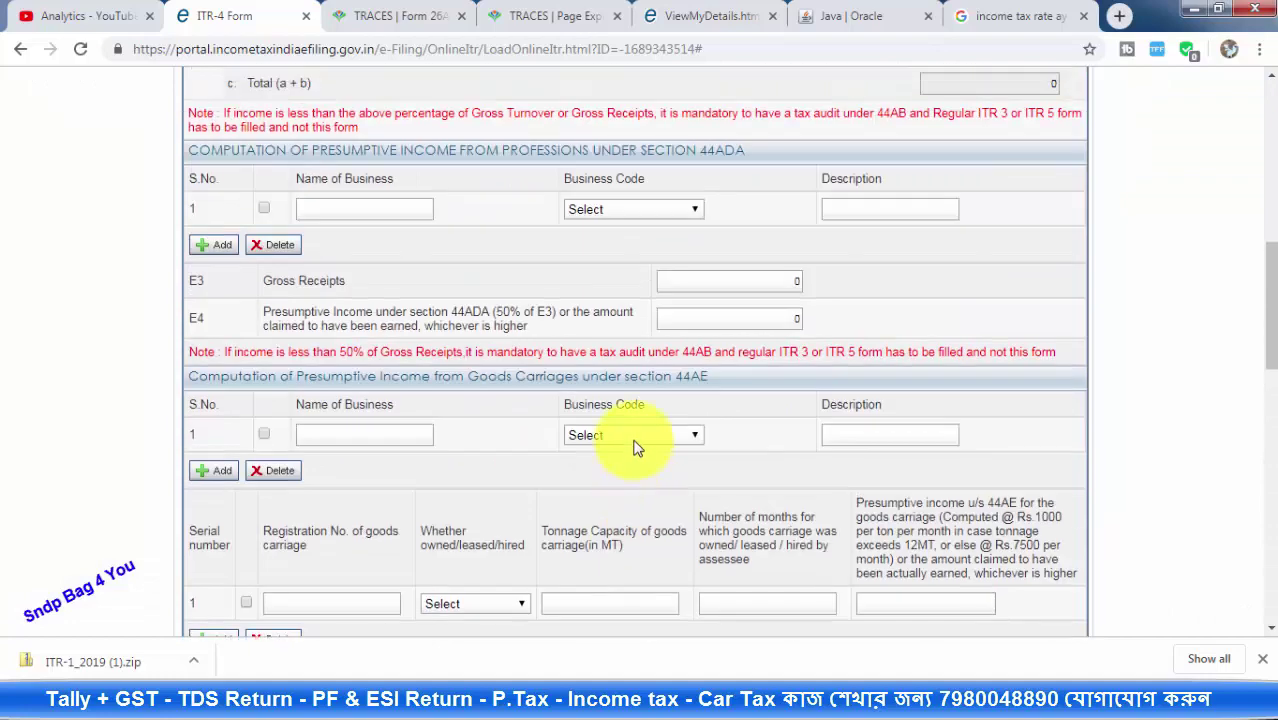
scroll(607, 228, up, 5)
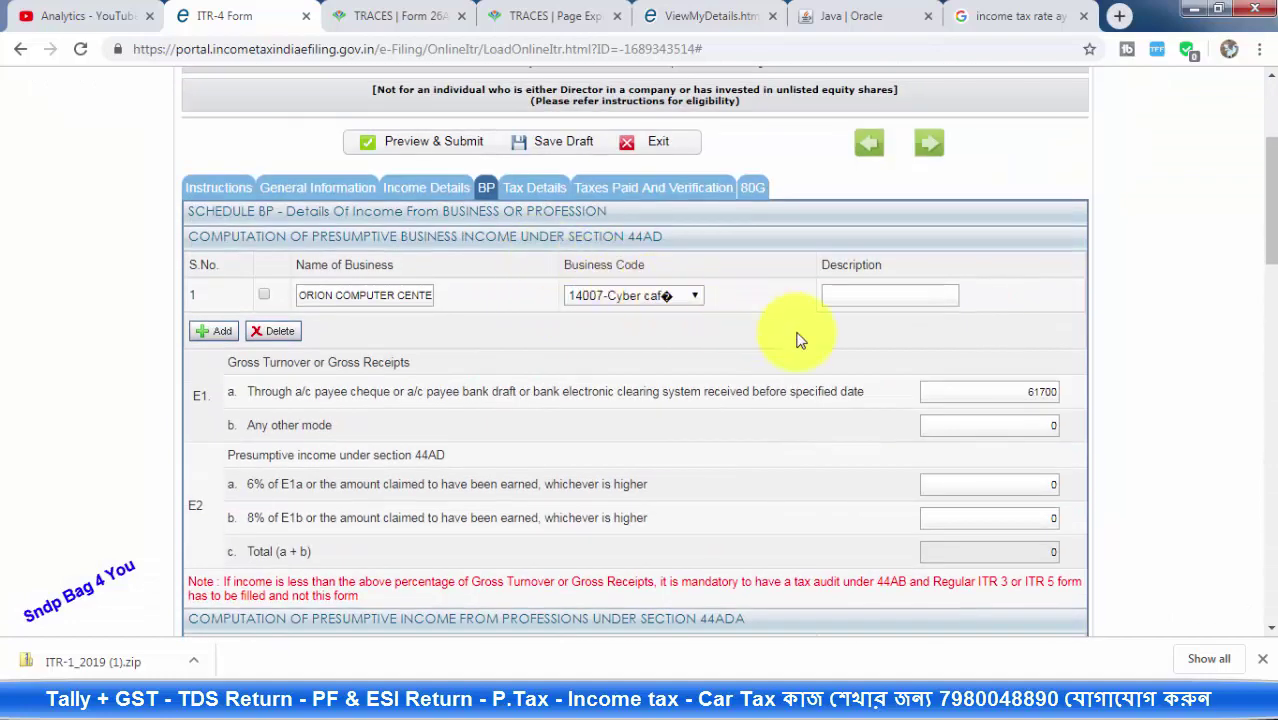
scroll(784, 342, down, 1)
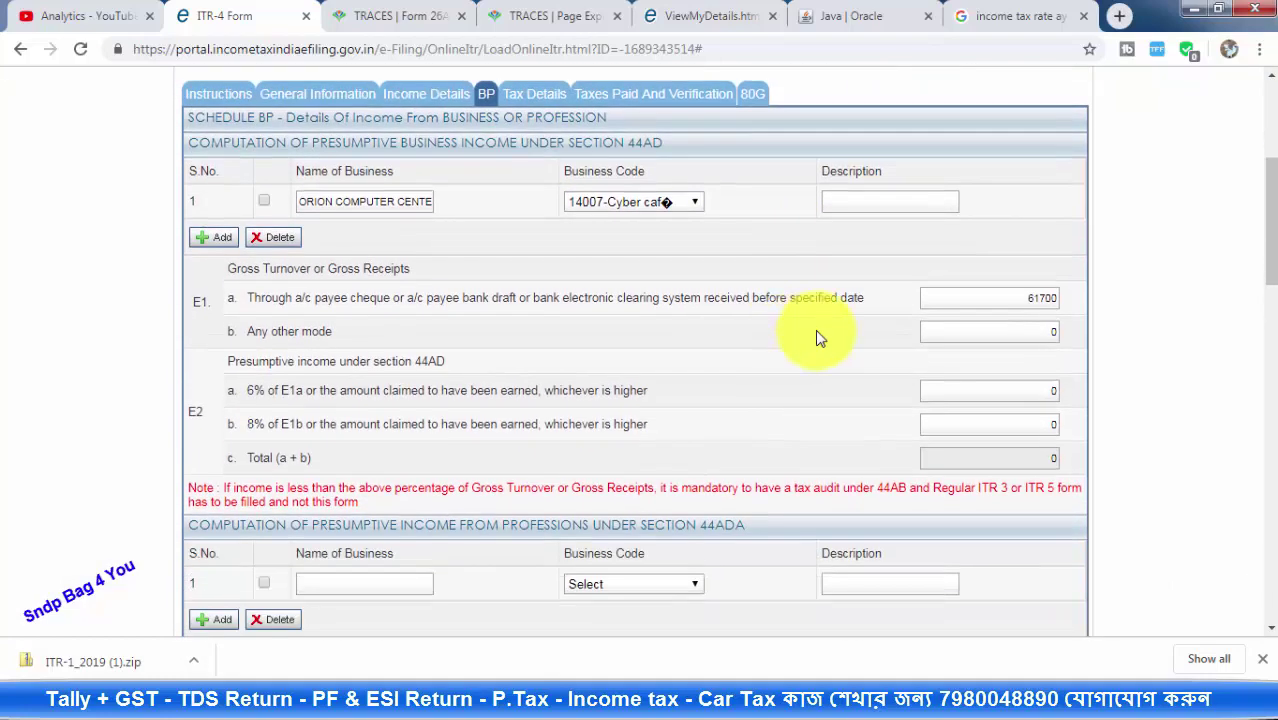
Record 480000 in E1b any-other-mode turnover, check the 6% and 8% income lines, and highlight 61700
click(1043, 332)
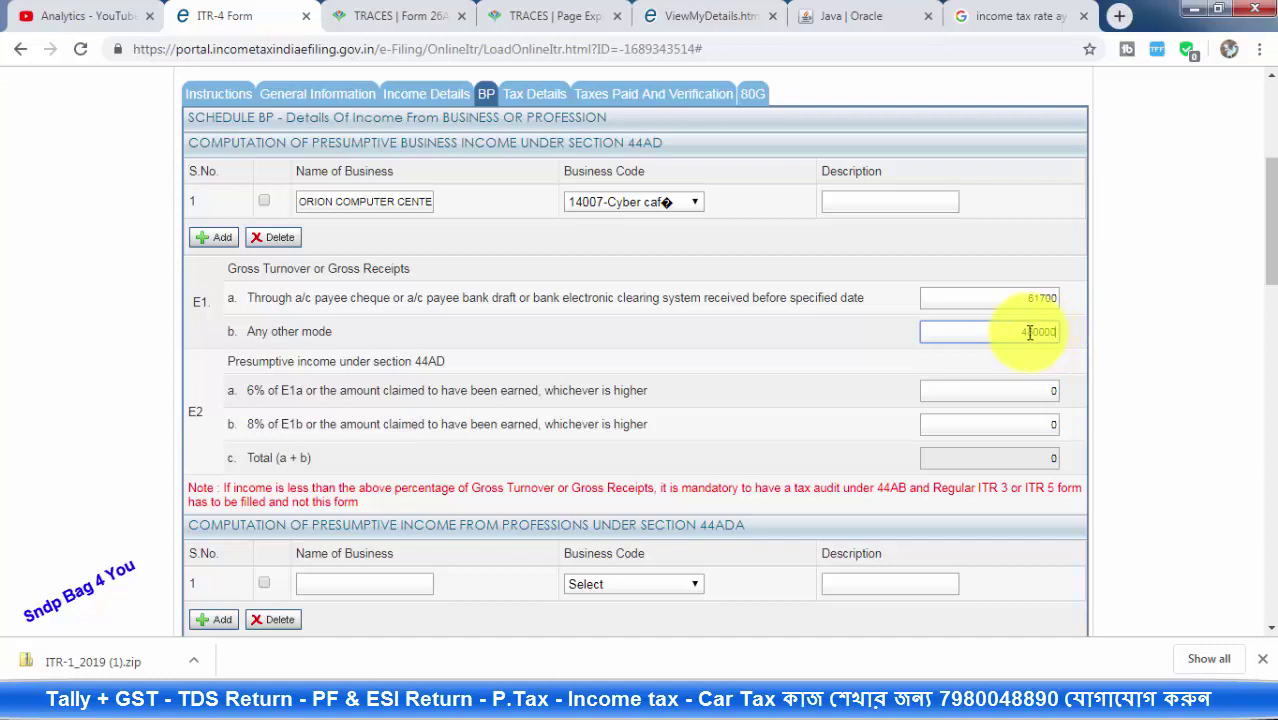
click(1019, 391)
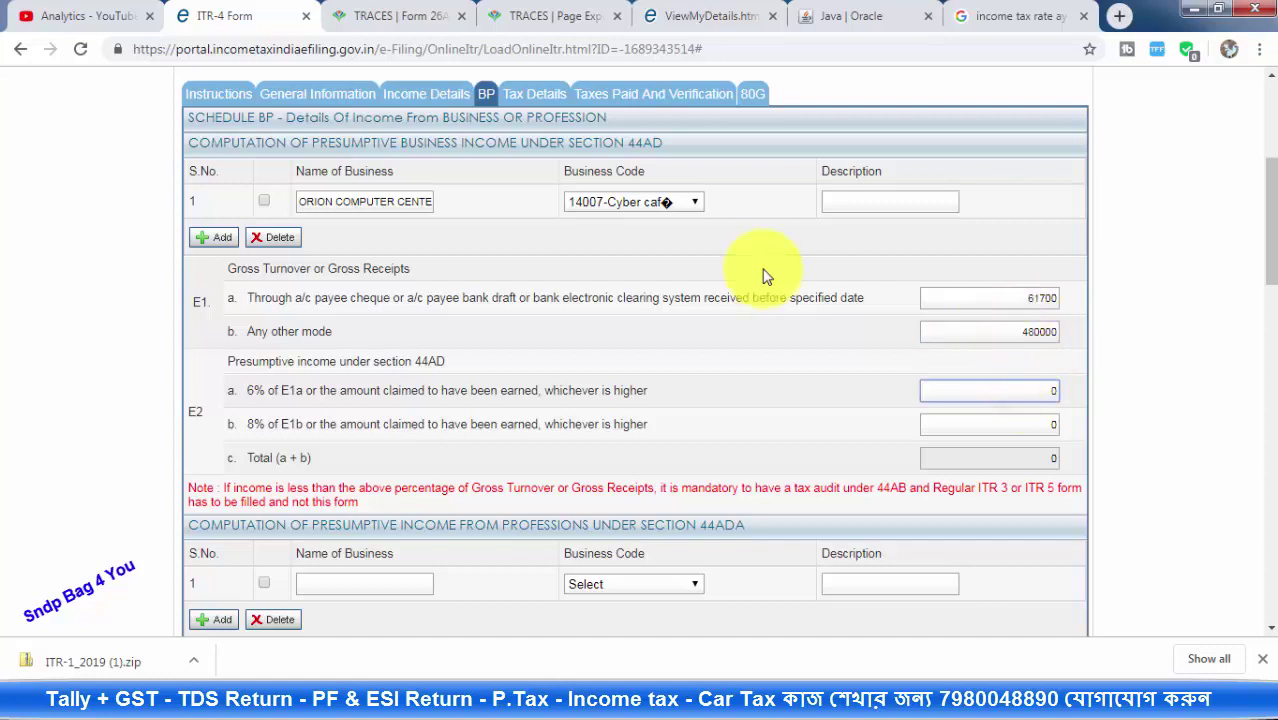
click(371, 298)
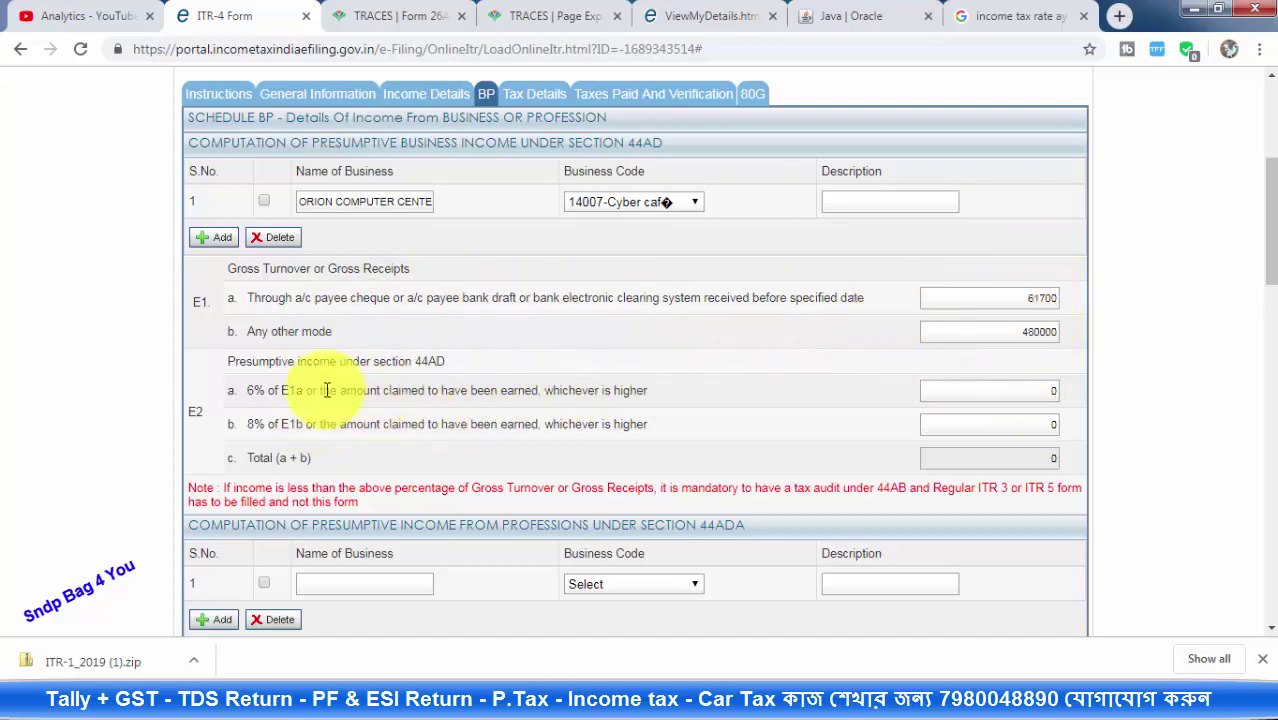
scroll(258, 337, down, 1)
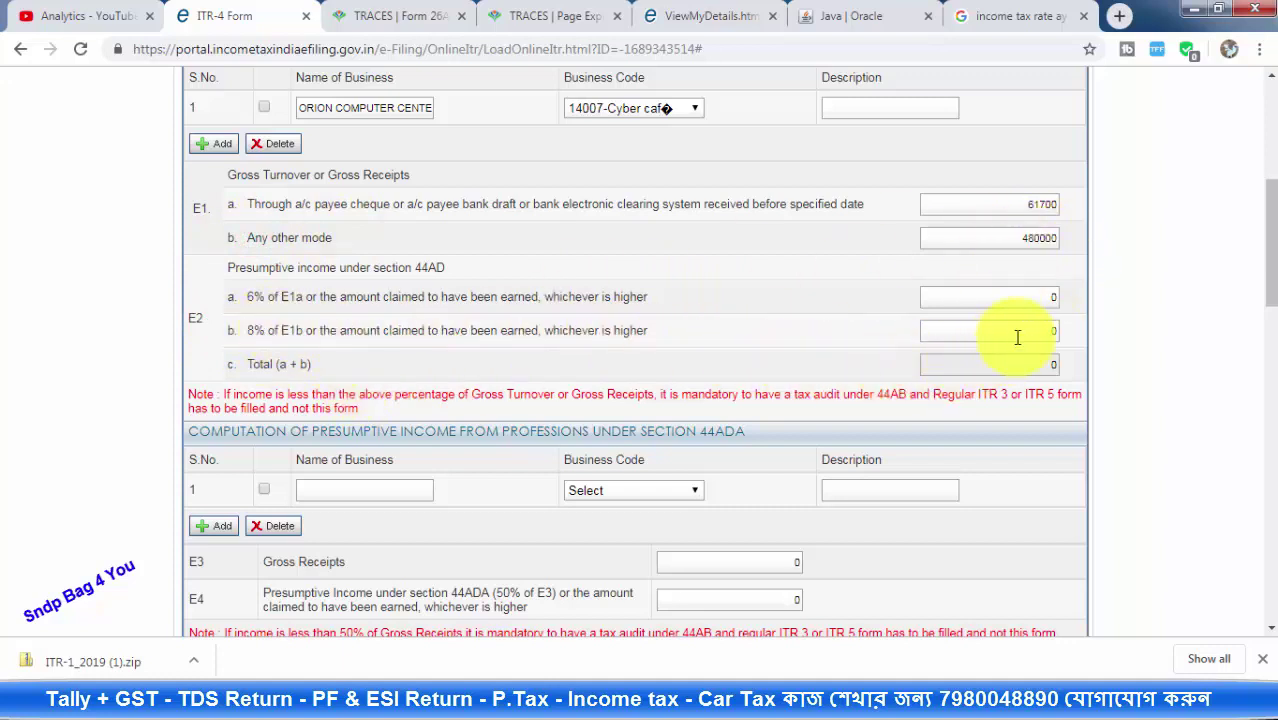
click(1017, 337)
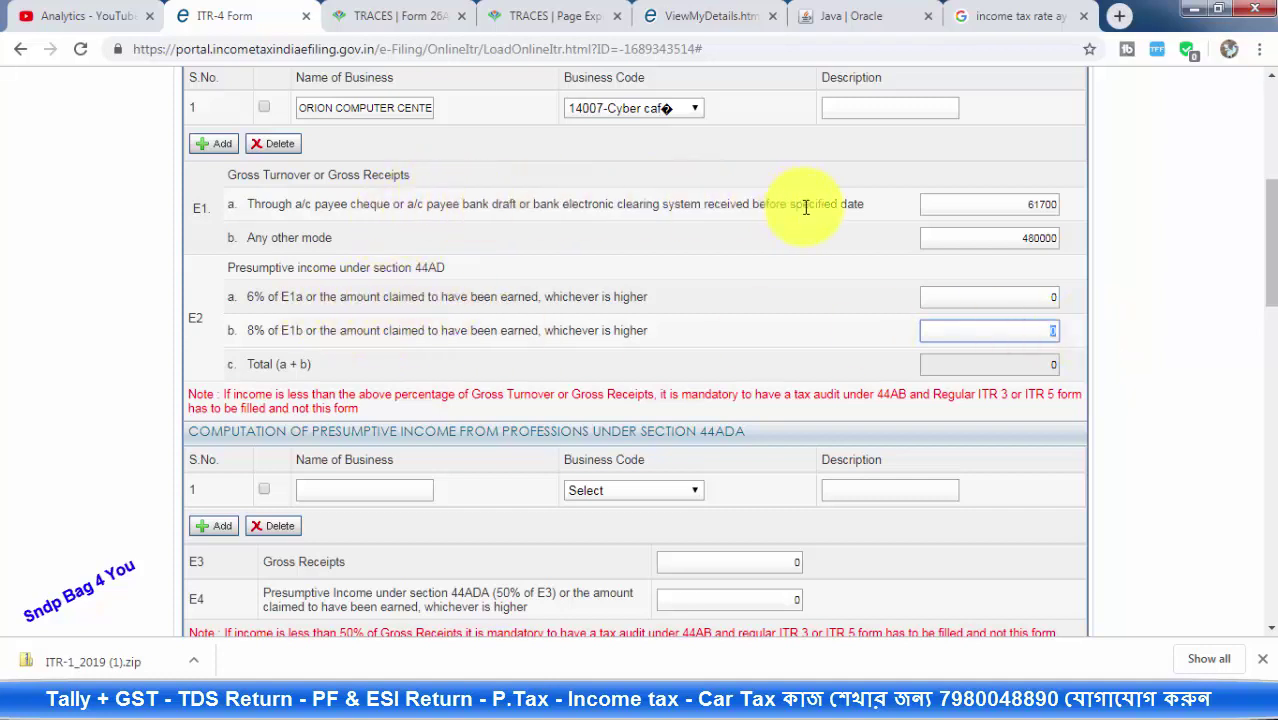
click(570, 205)
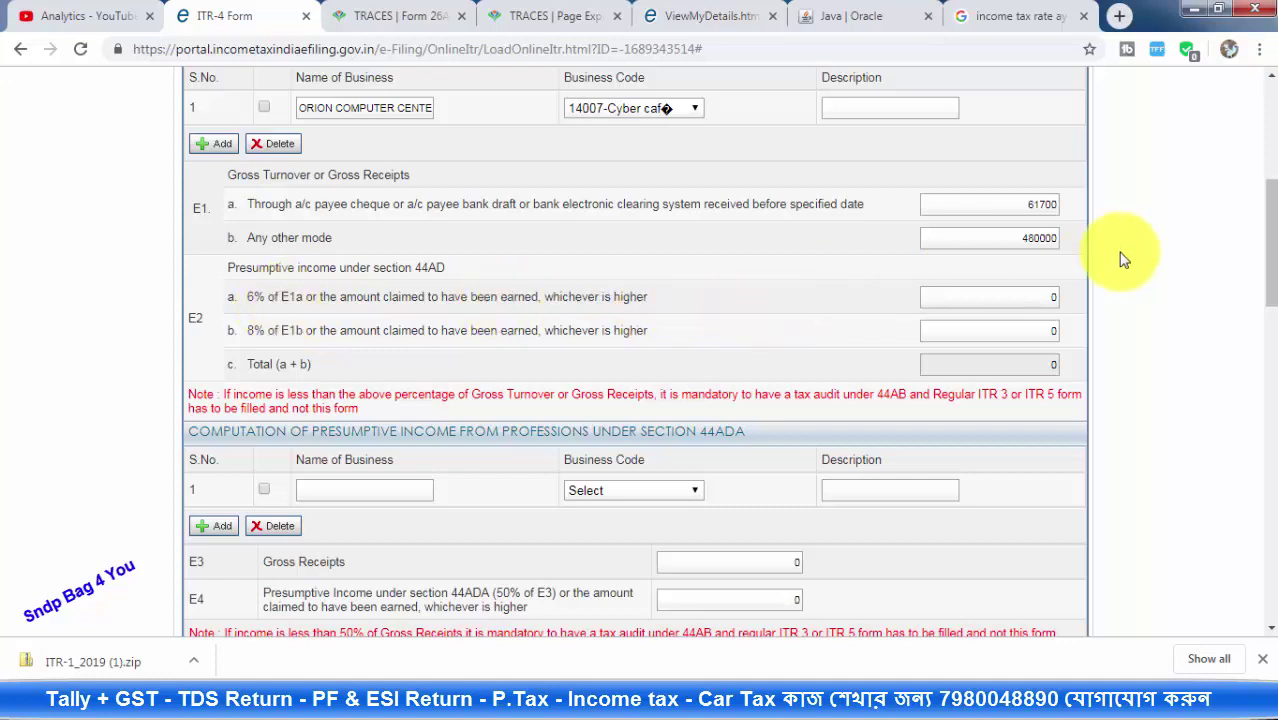
click(1018, 205)
drag(1016, 203, 1078, 214)
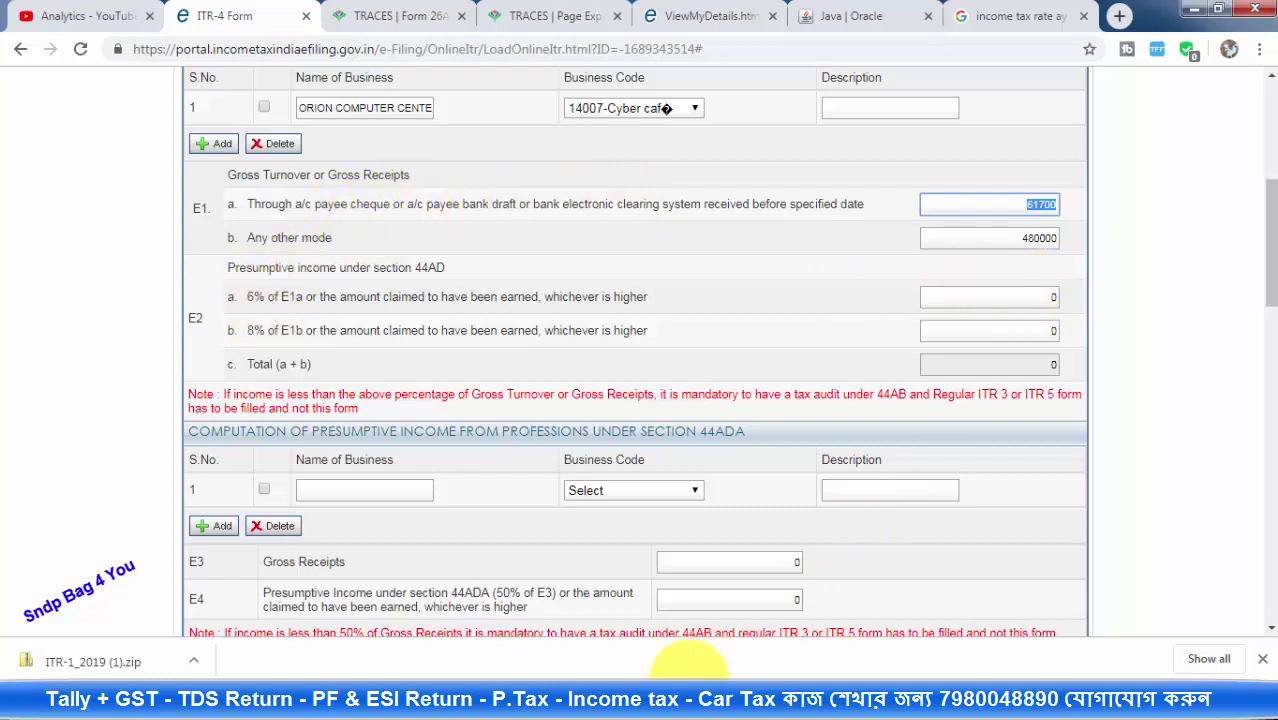
Compute 6% of 61700 in Calculator and enter 3702 as the E2a presumptive income
click(594, 672)
click(735, 625)
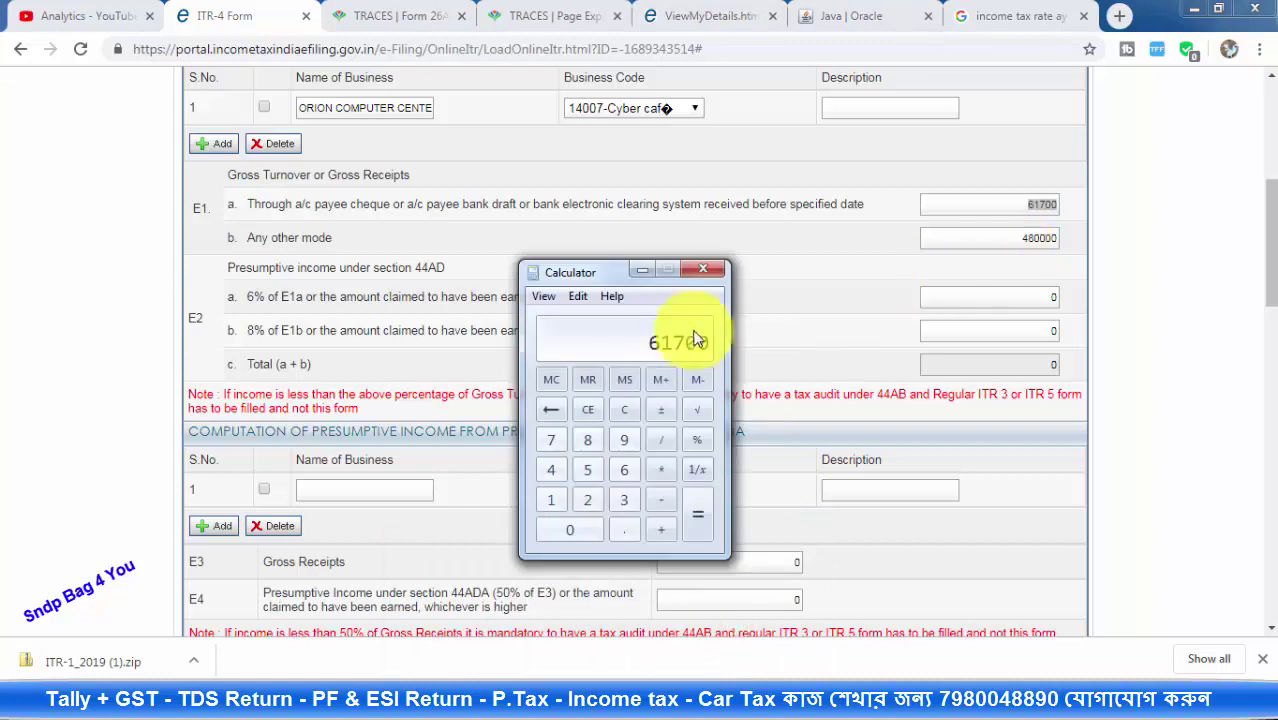
click(662, 472)
click(625, 469)
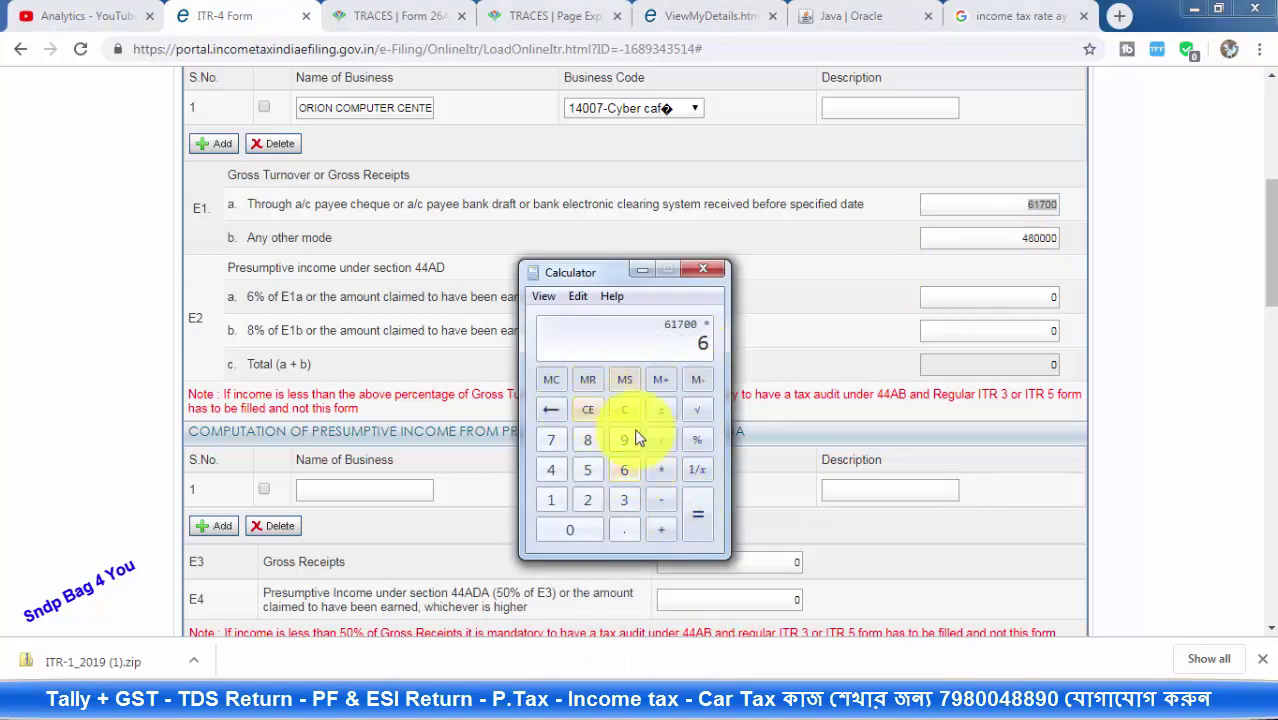
click(697, 442)
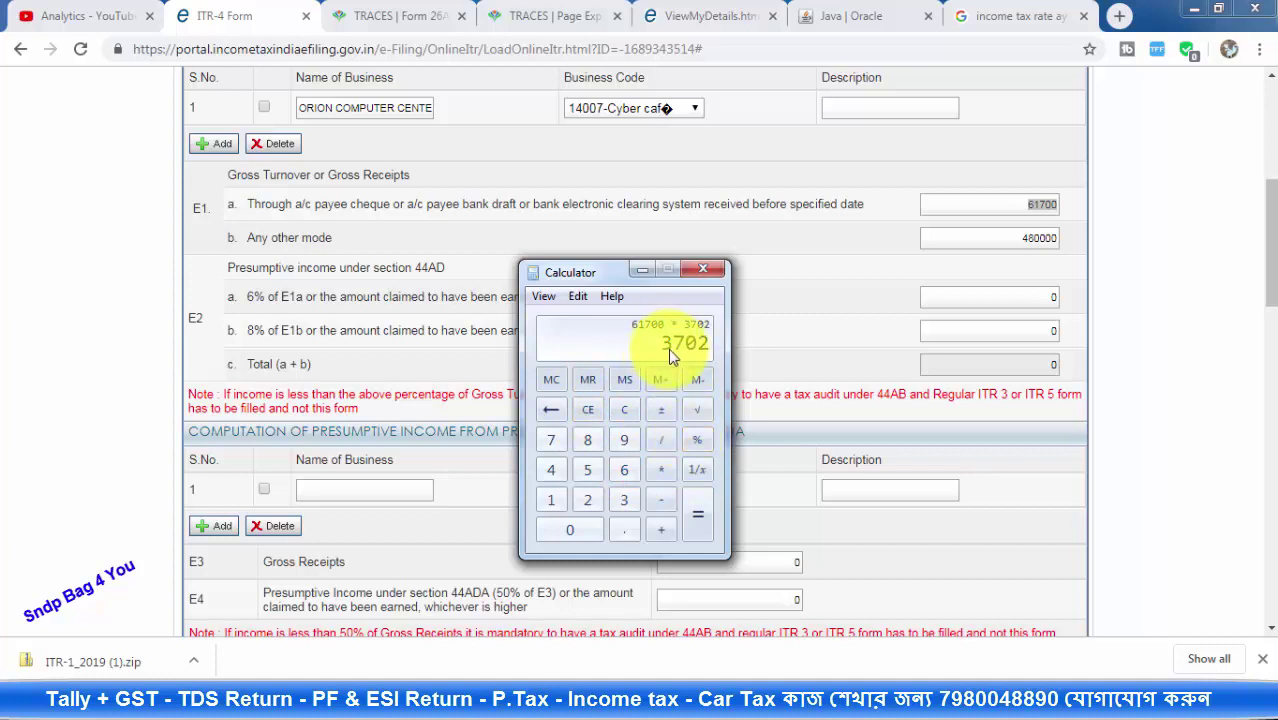
click(642, 269)
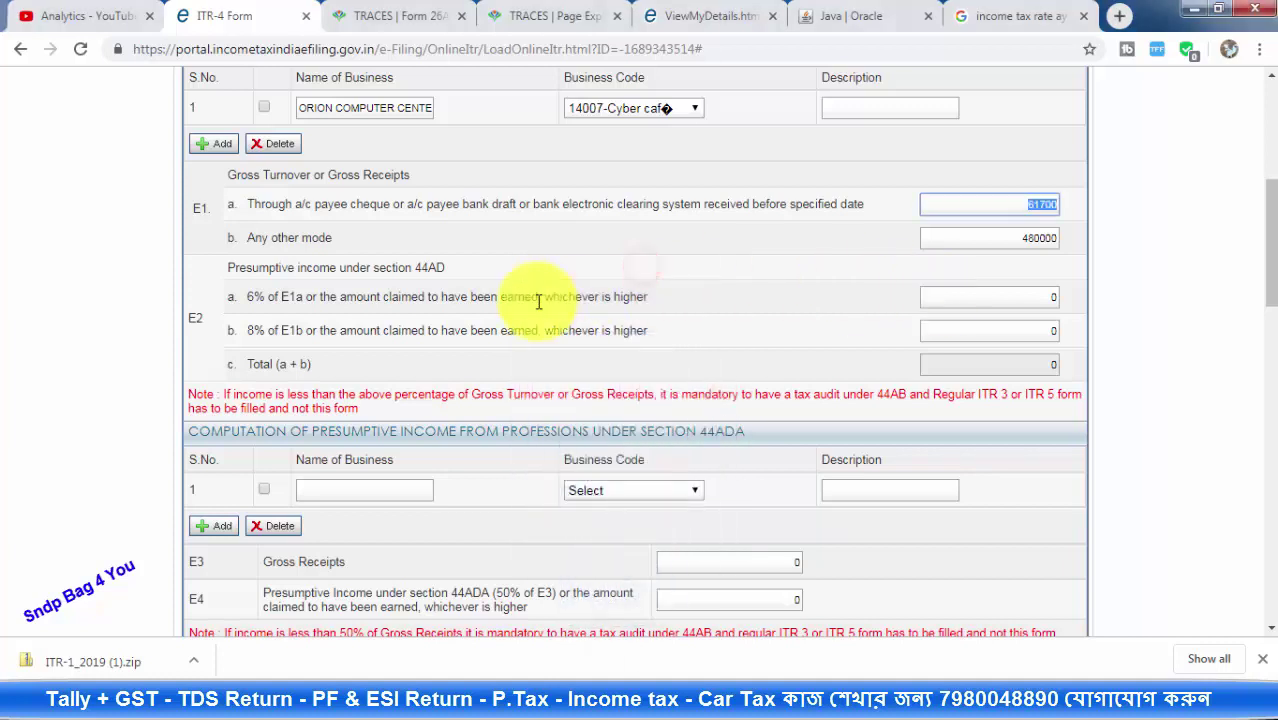
click(1018, 296)
text(3)
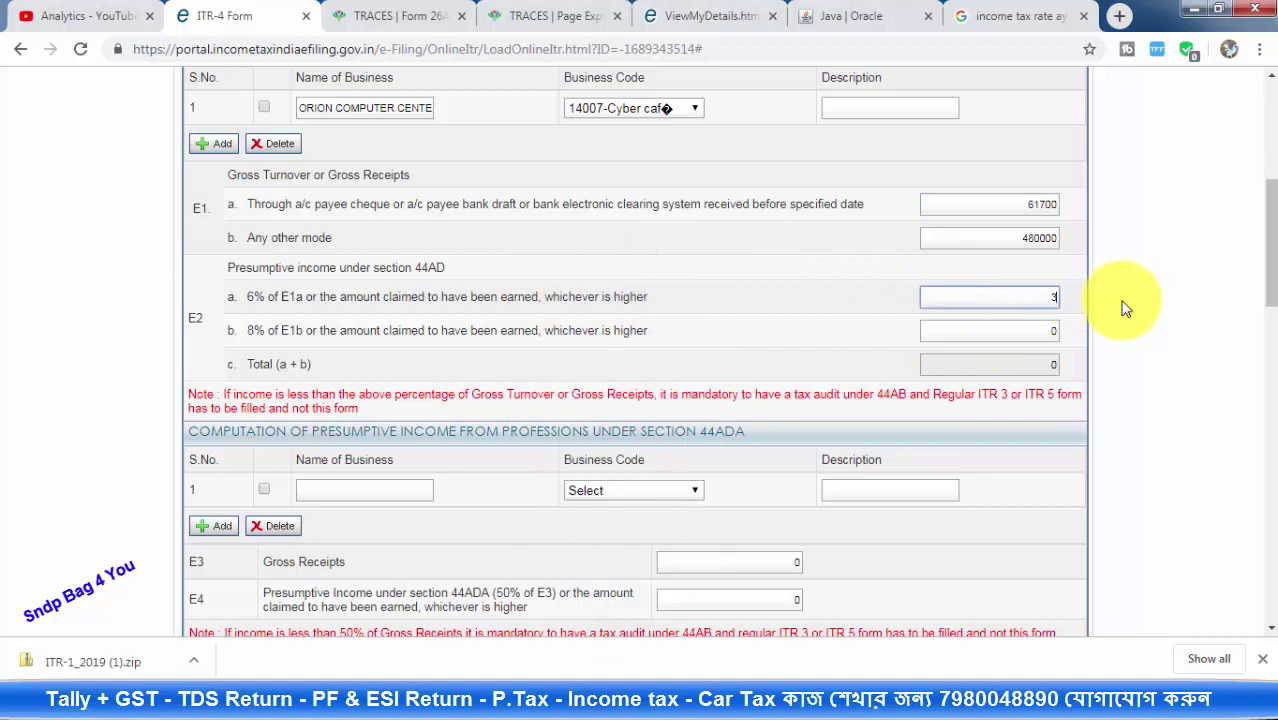
text(702)
click(1005, 330)
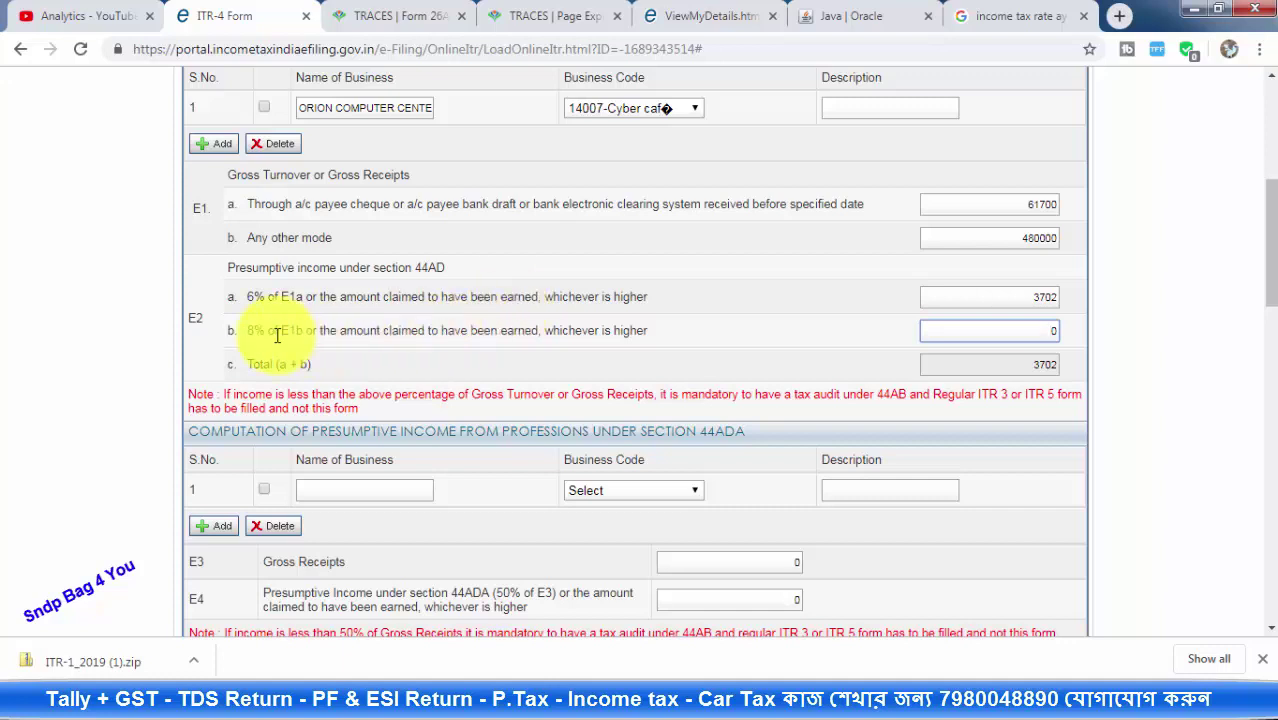
Clear the E2b 8% income field and compute 8% of 480000 in Calculator
click(945, 340)
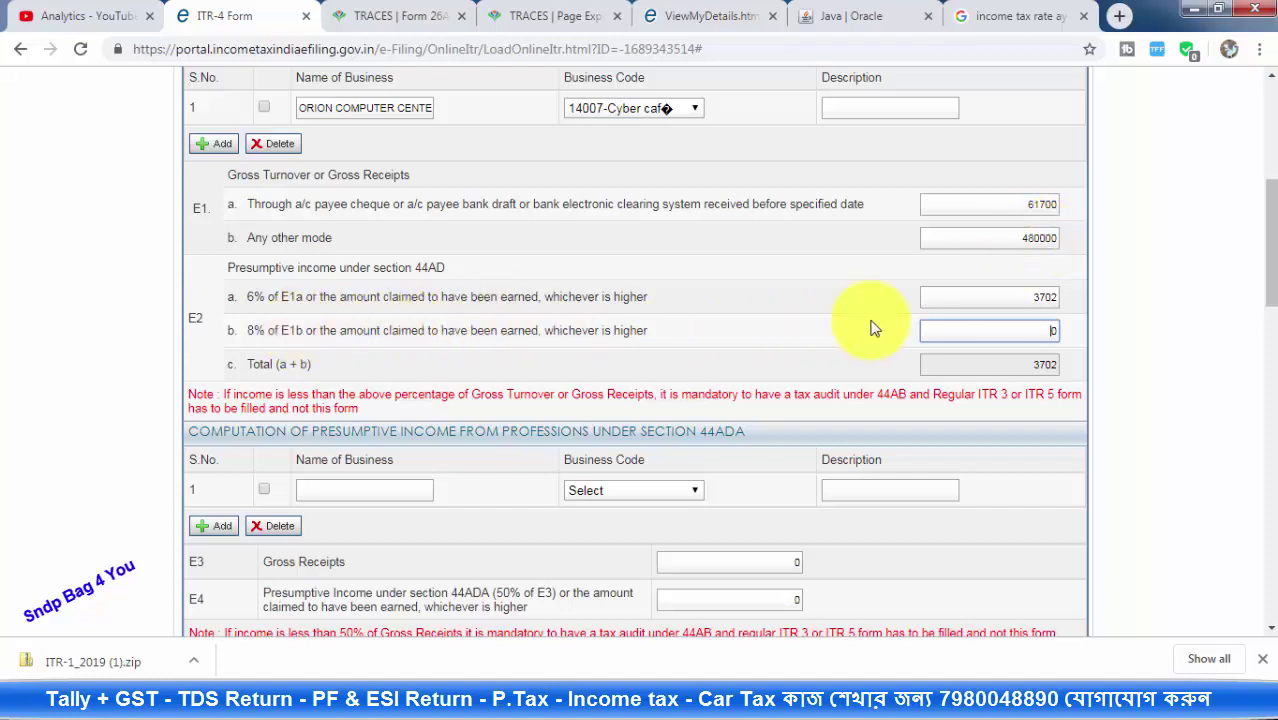
key(BackSpace)
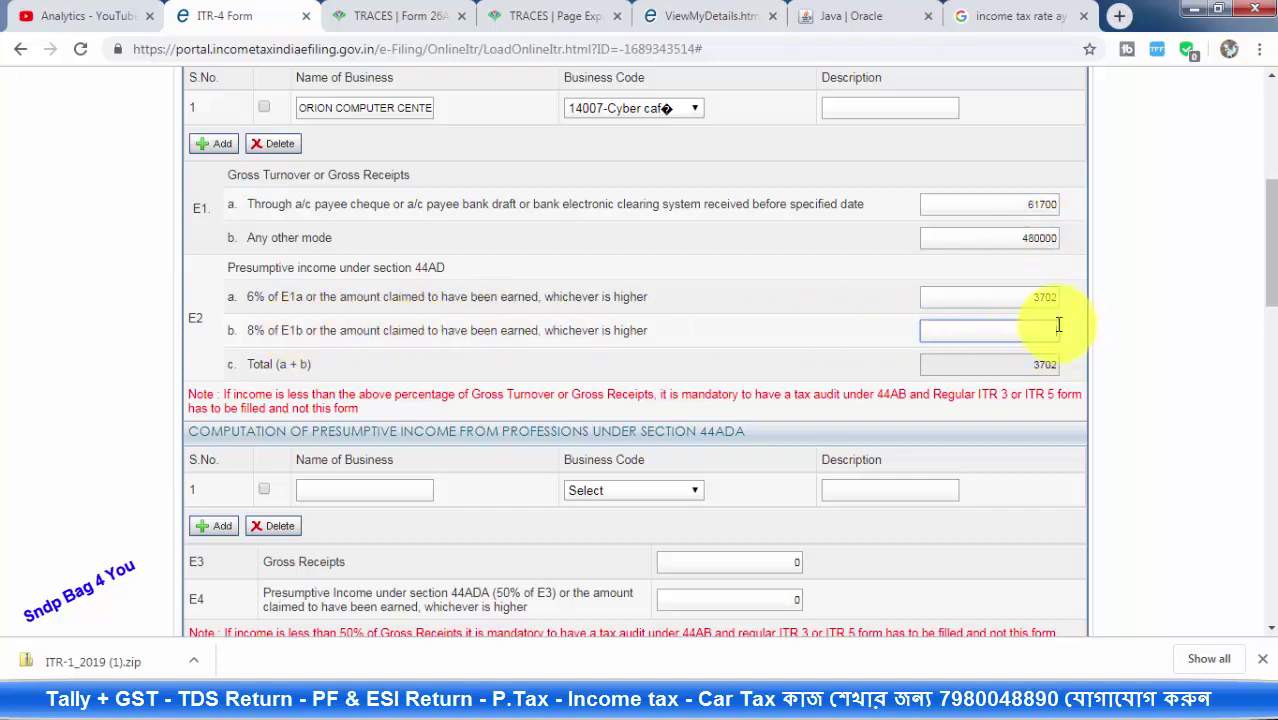
click(762, 690)
click(733, 607)
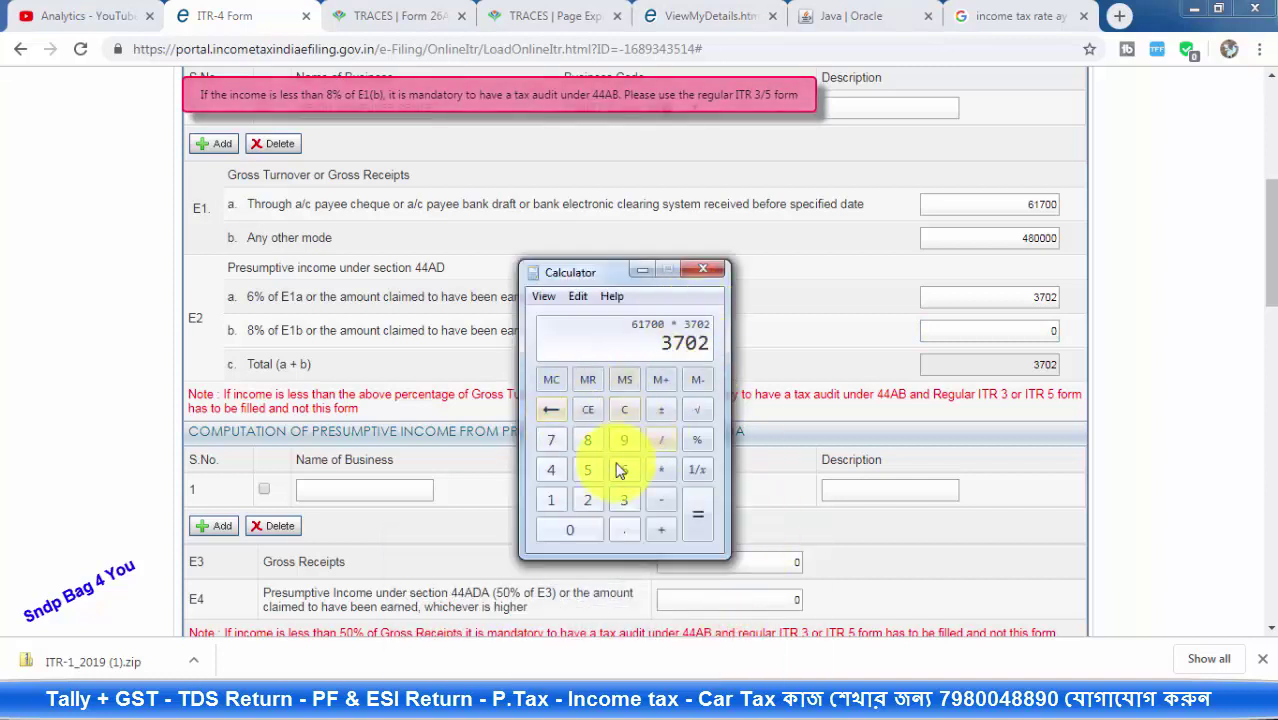
click(626, 410)
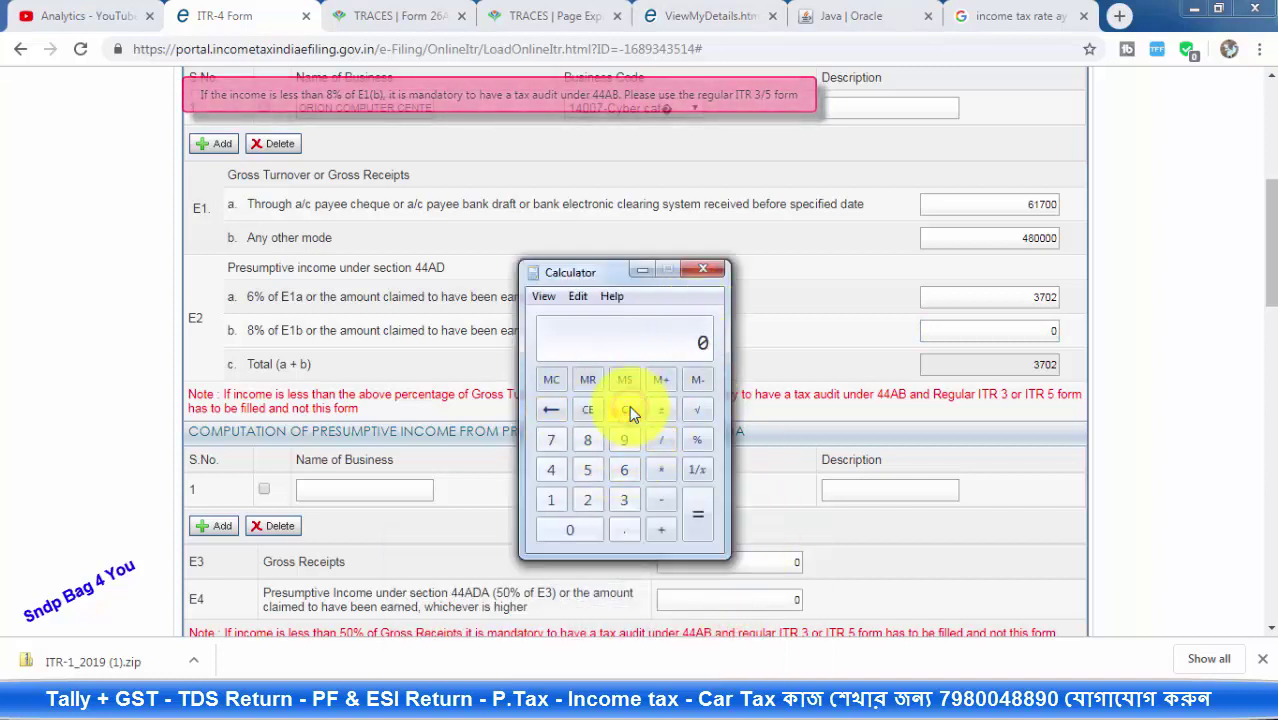
text(480000 )
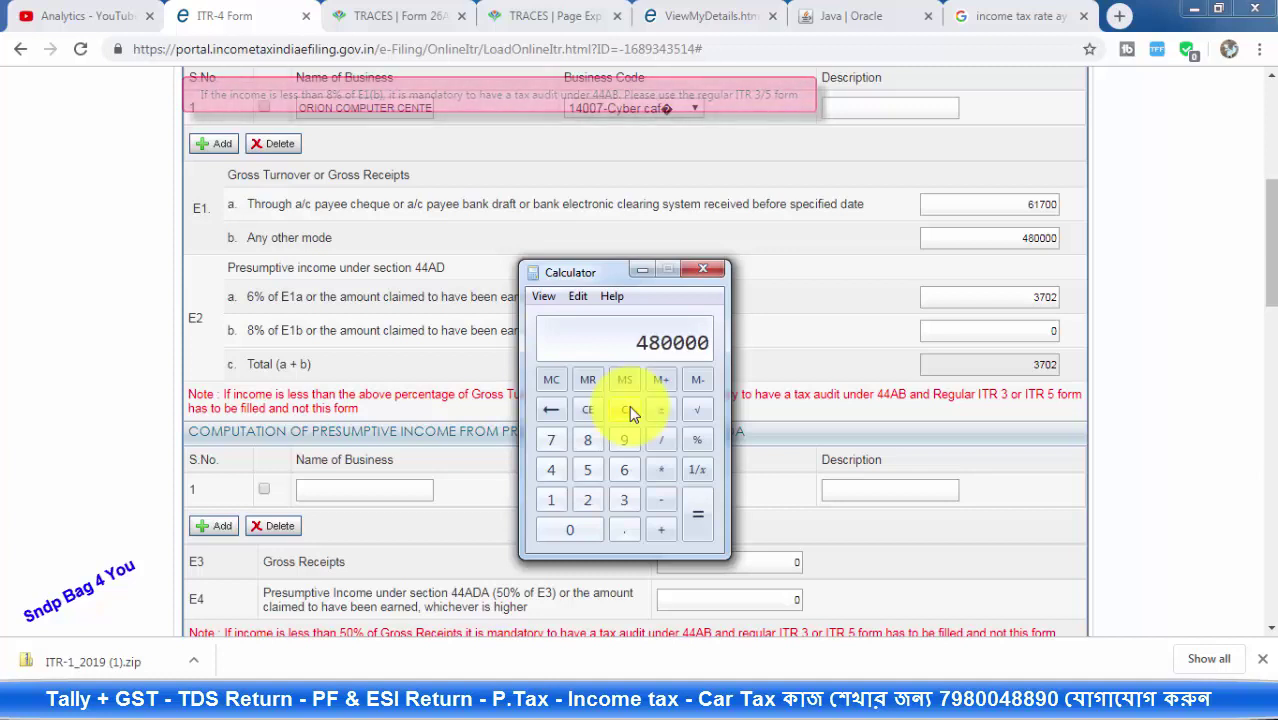
text(* 8)
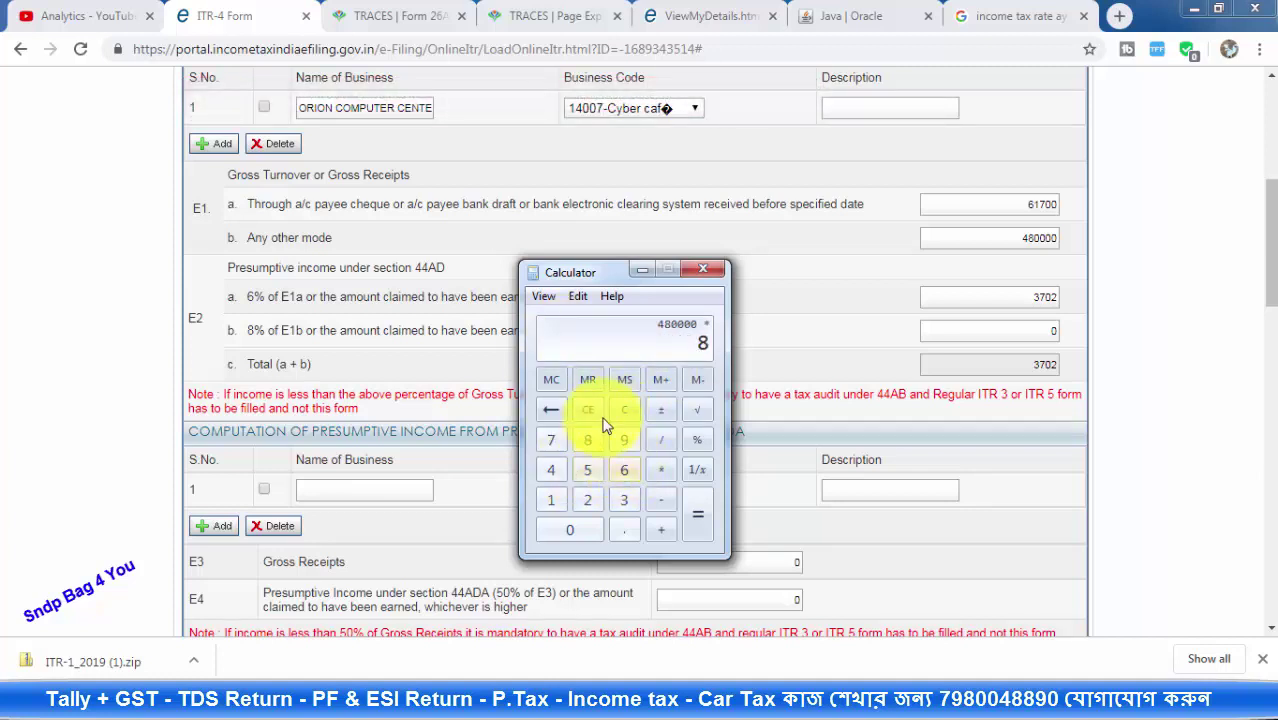
click(698, 441)
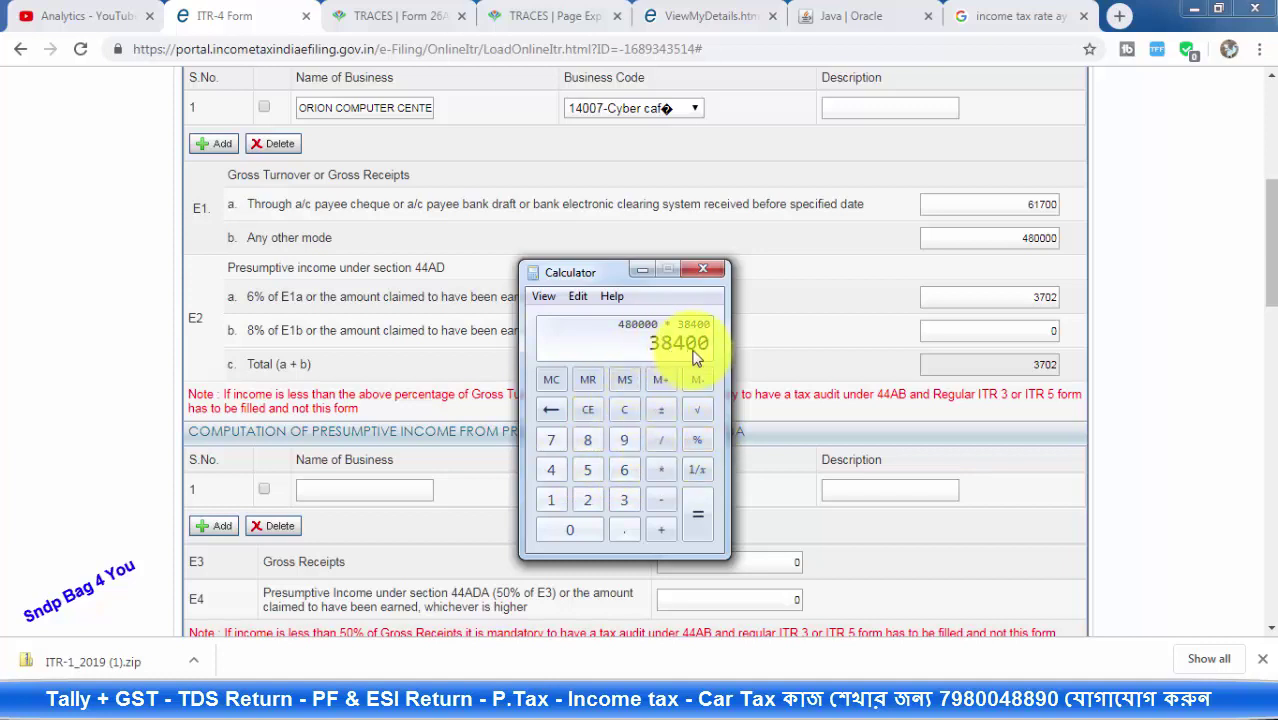
click(640, 271)
Enter 38400 as the E2b 8% presumptive income, bringing the 44AD total to 42102
click(1043, 328)
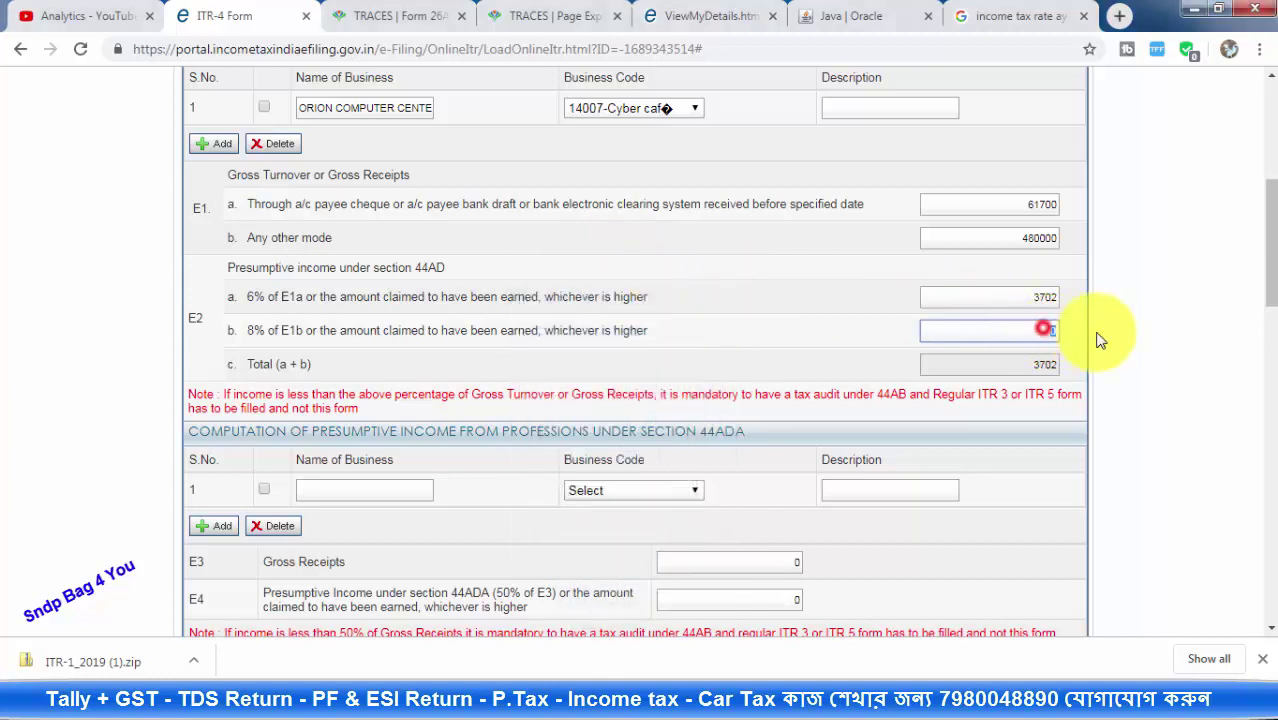
text(38400)
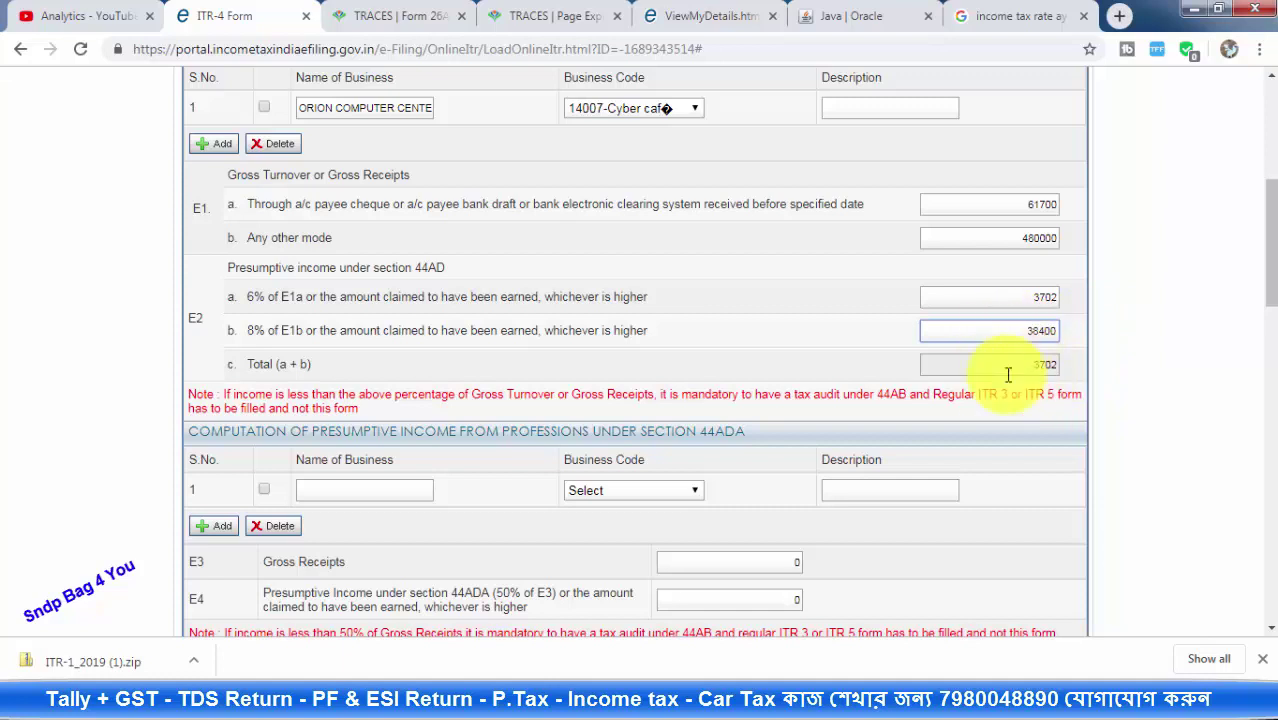
click(976, 297)
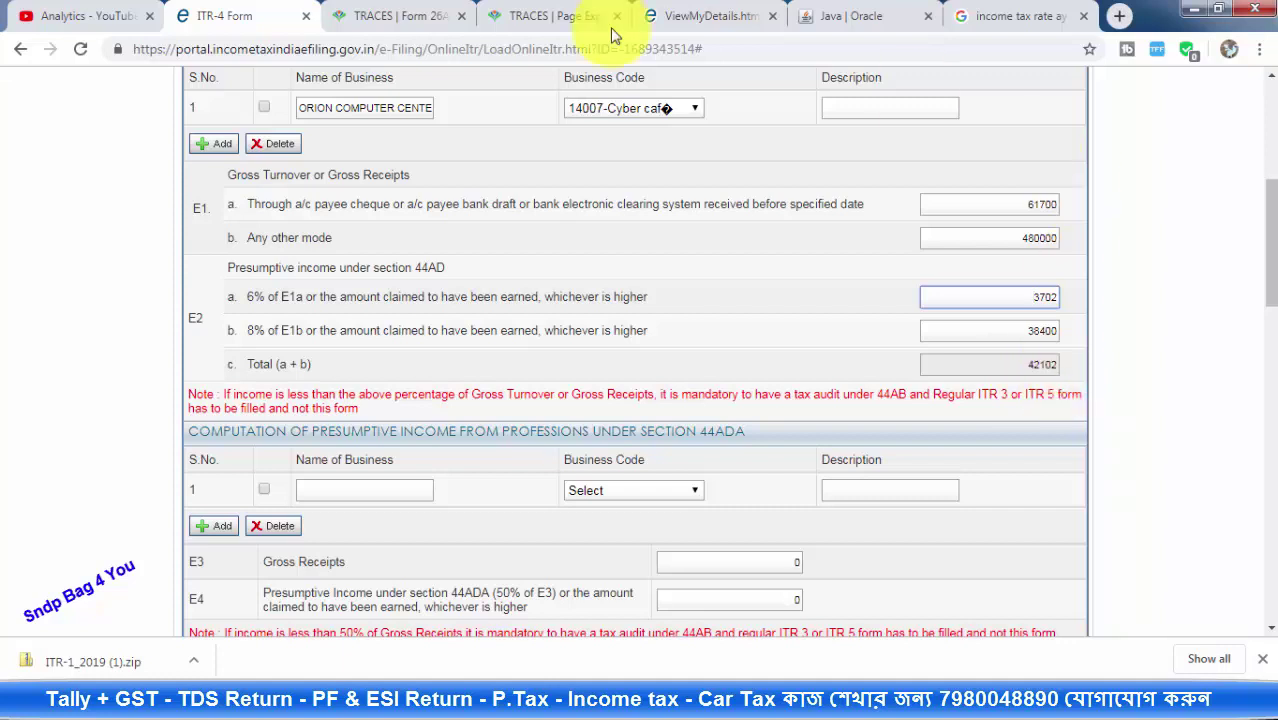
drag(1001, 202, 1066, 206)
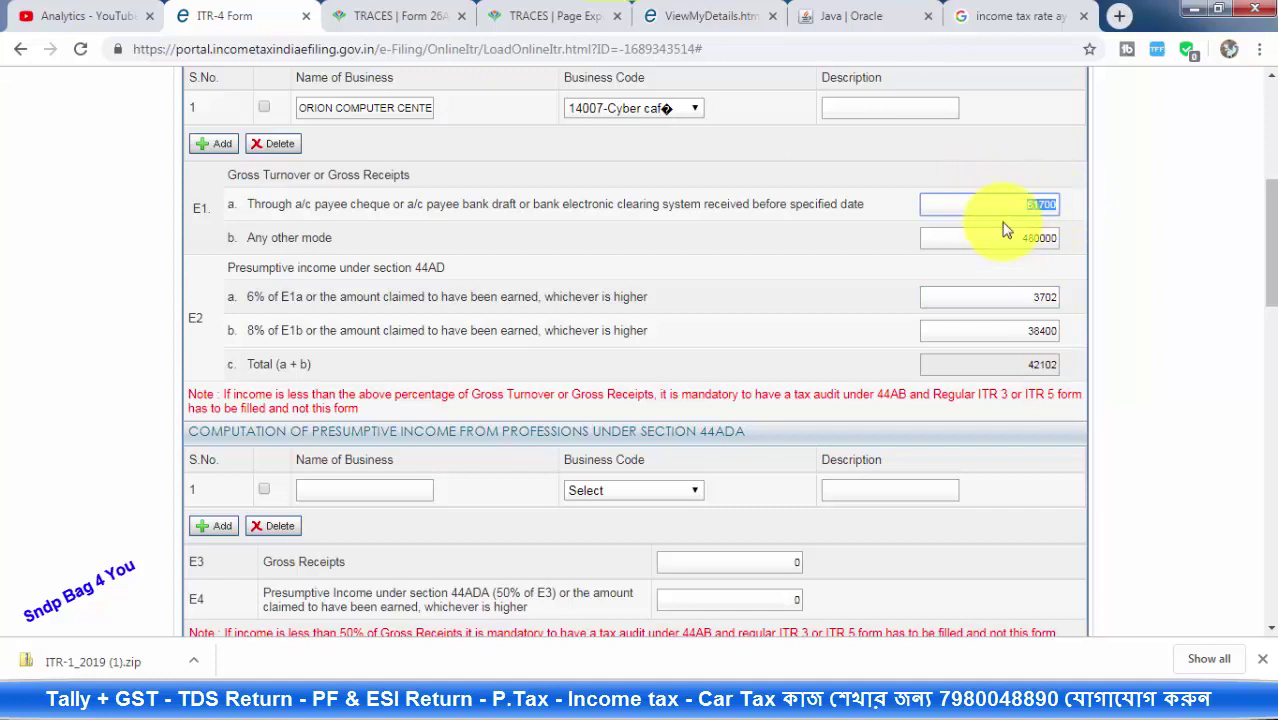
click(1030, 297)
drag(1073, 302, 1080, 300)
drag(1016, 236, 1050, 242)
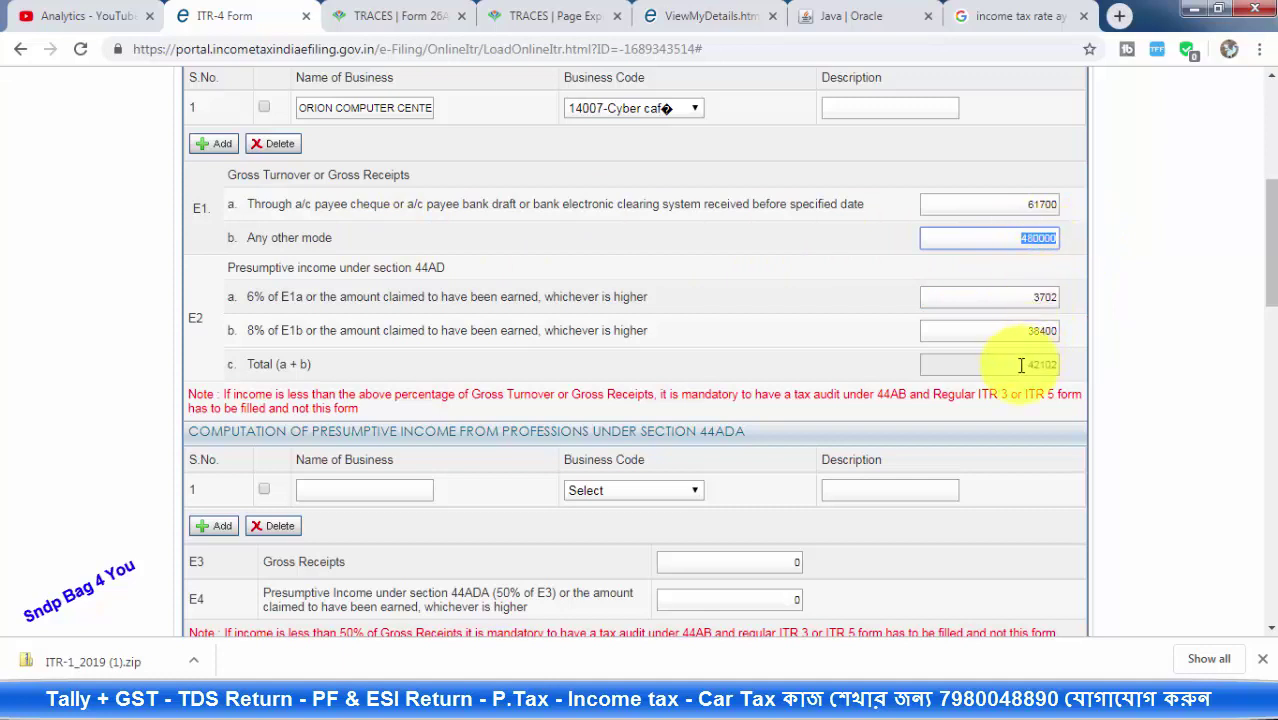
click(1035, 330)
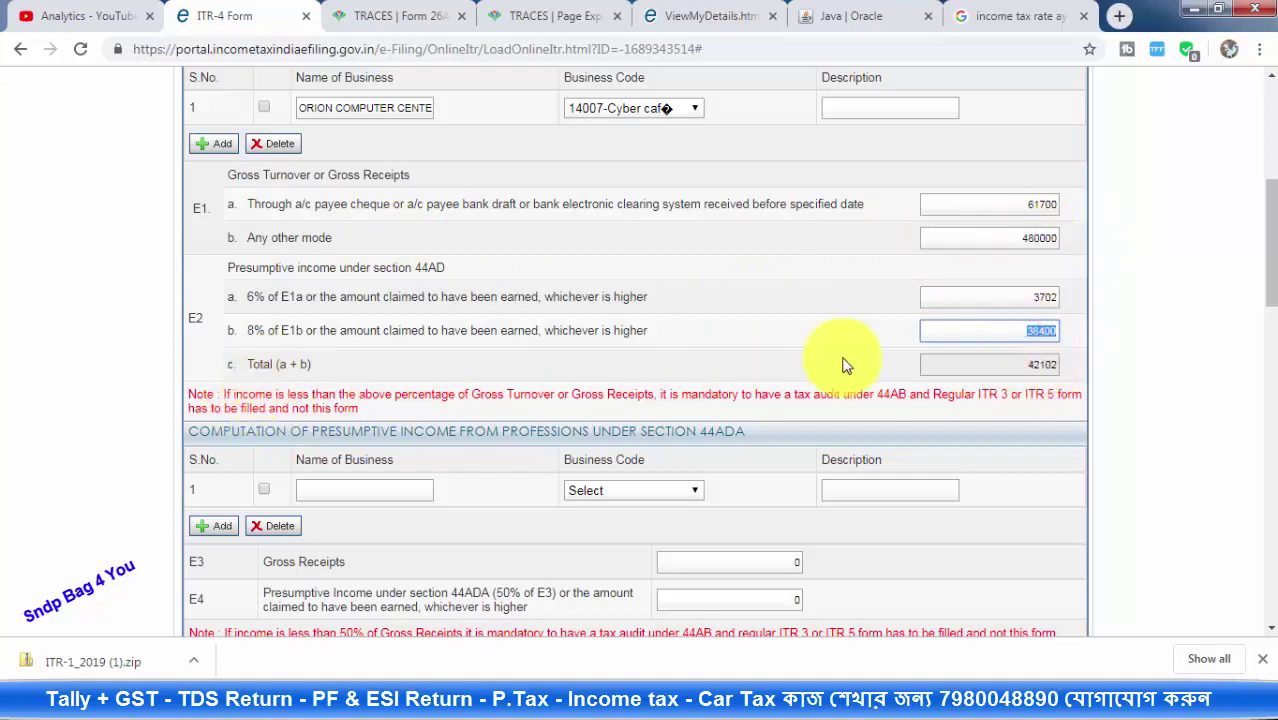
click(1014, 334)
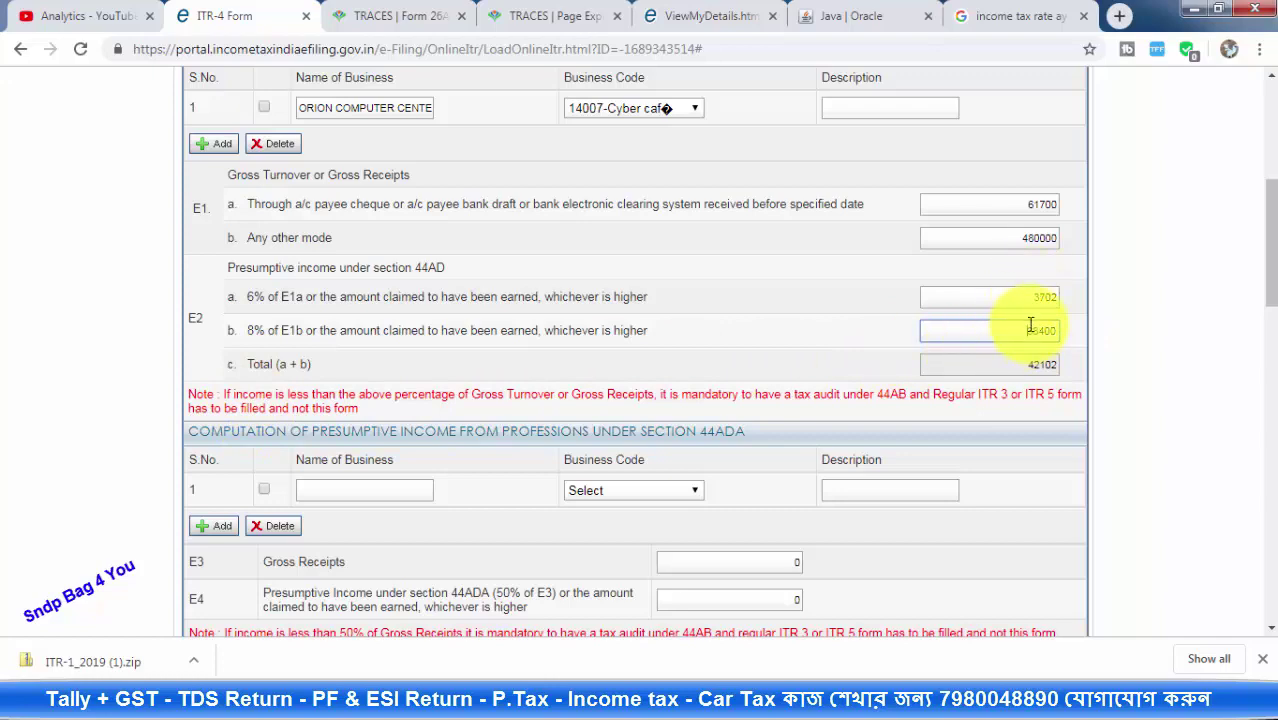
scroll(1030, 360, down, 3)
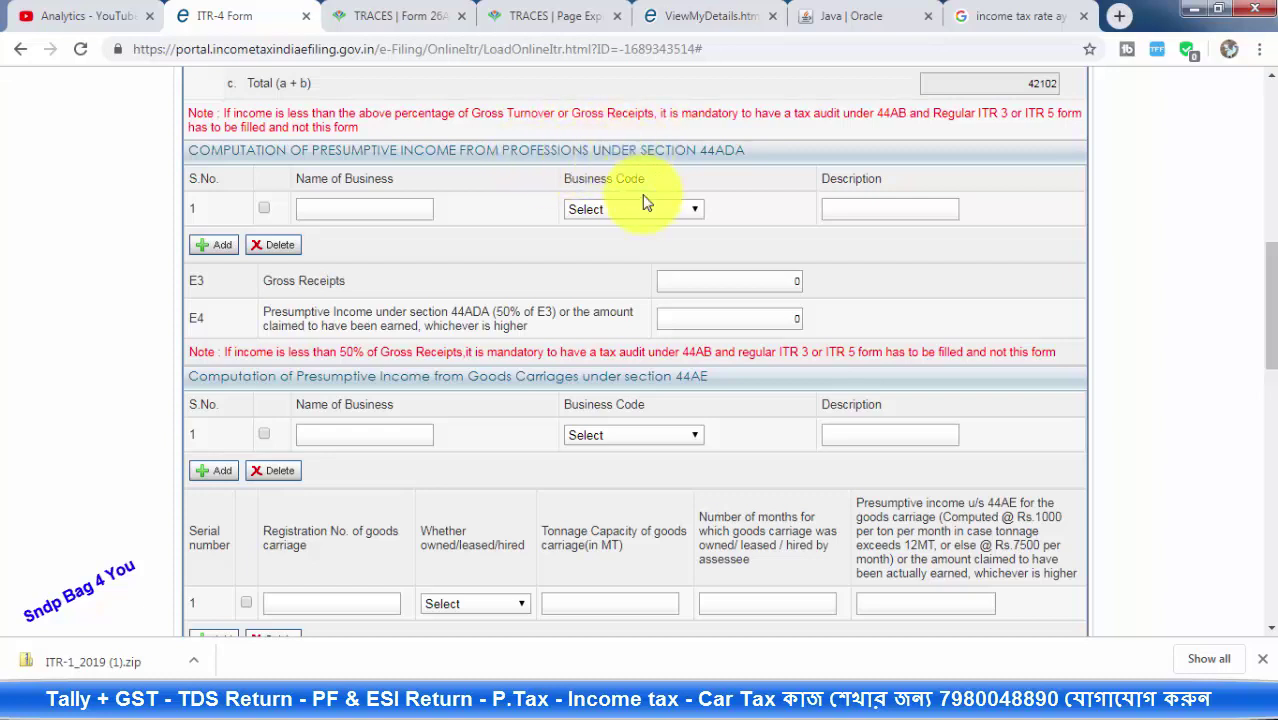
Leave the section 44ADA profession's business name, code and description blank, with receipts at 0
click(310, 207)
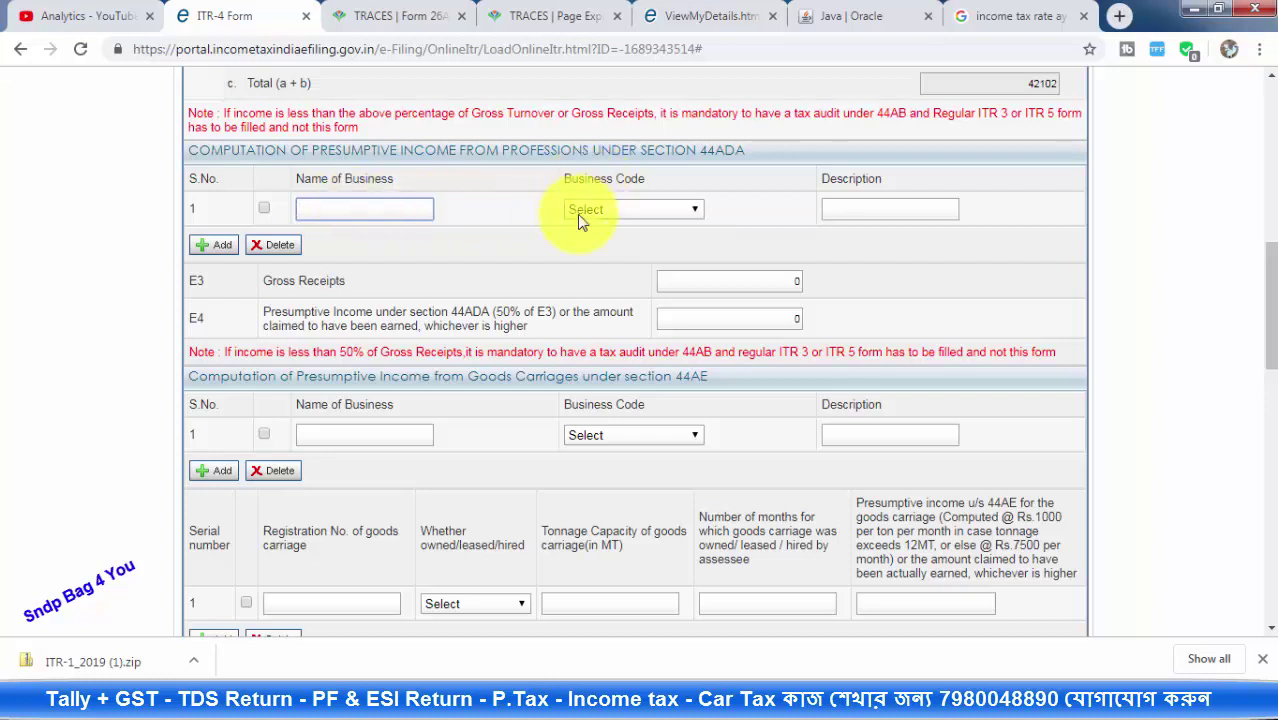
click(609, 209)
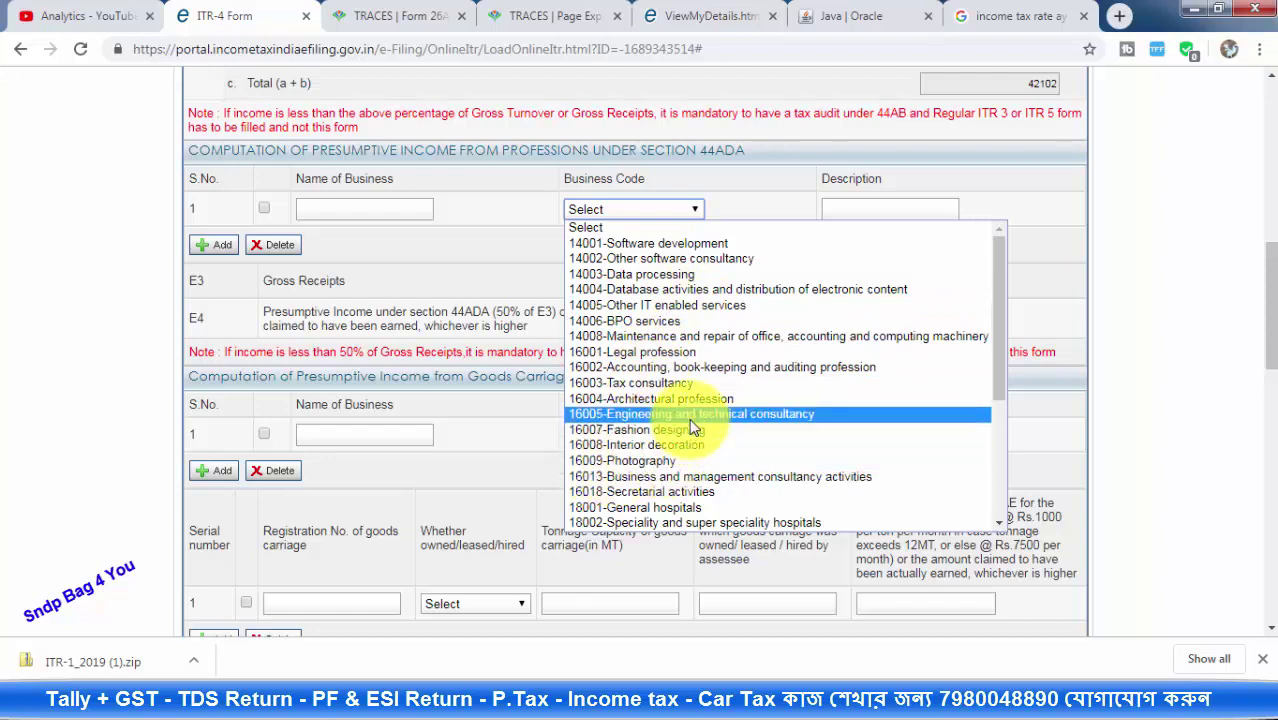
scroll(728, 404, down, 5)
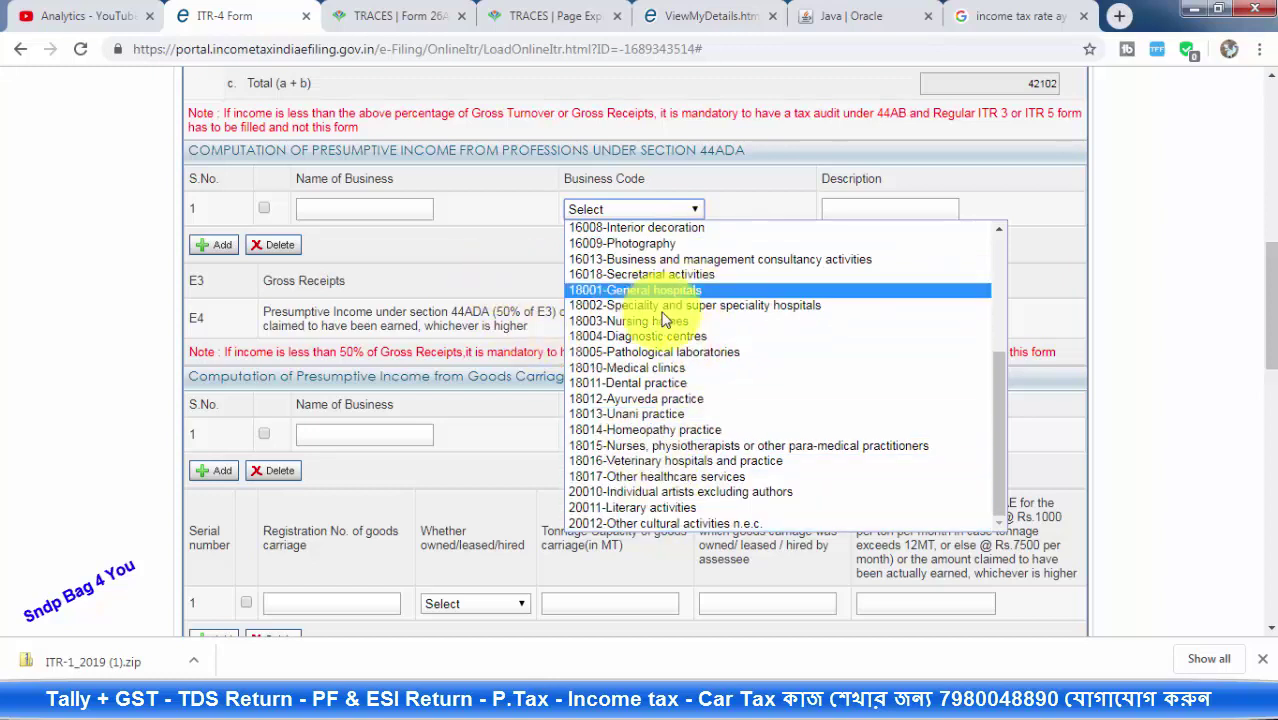
click(529, 293)
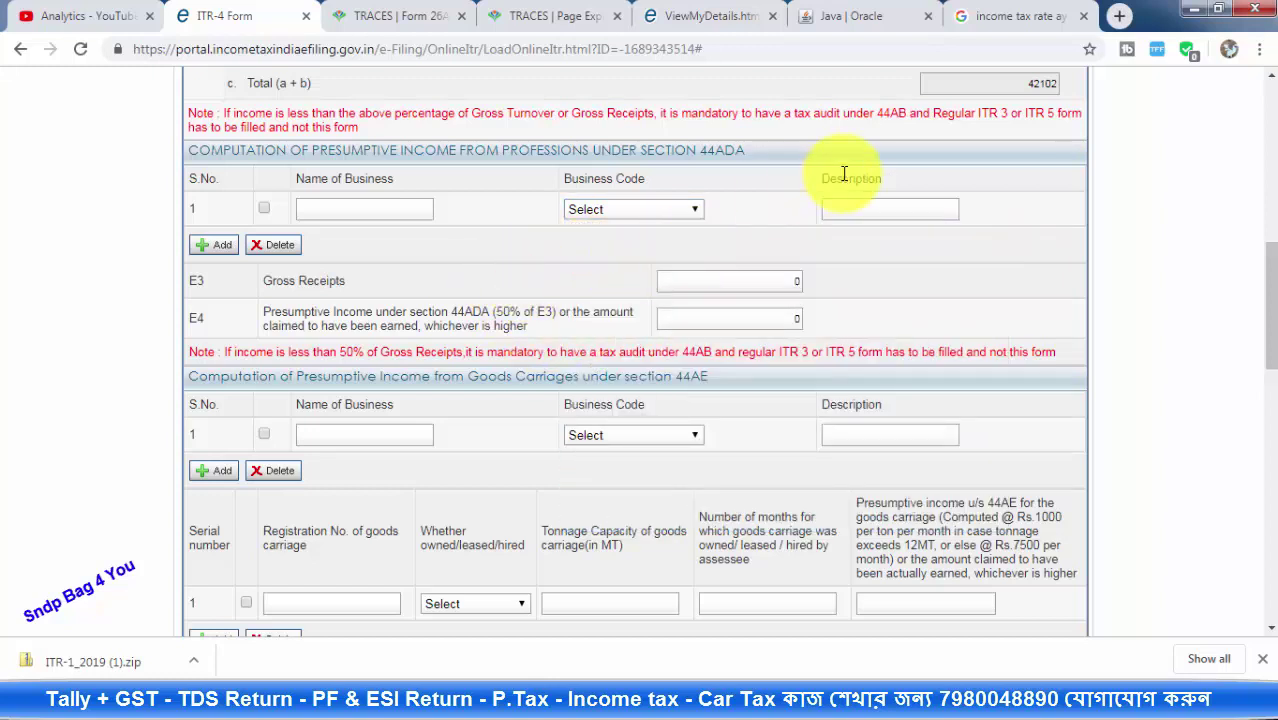
click(857, 210)
click(911, 251)
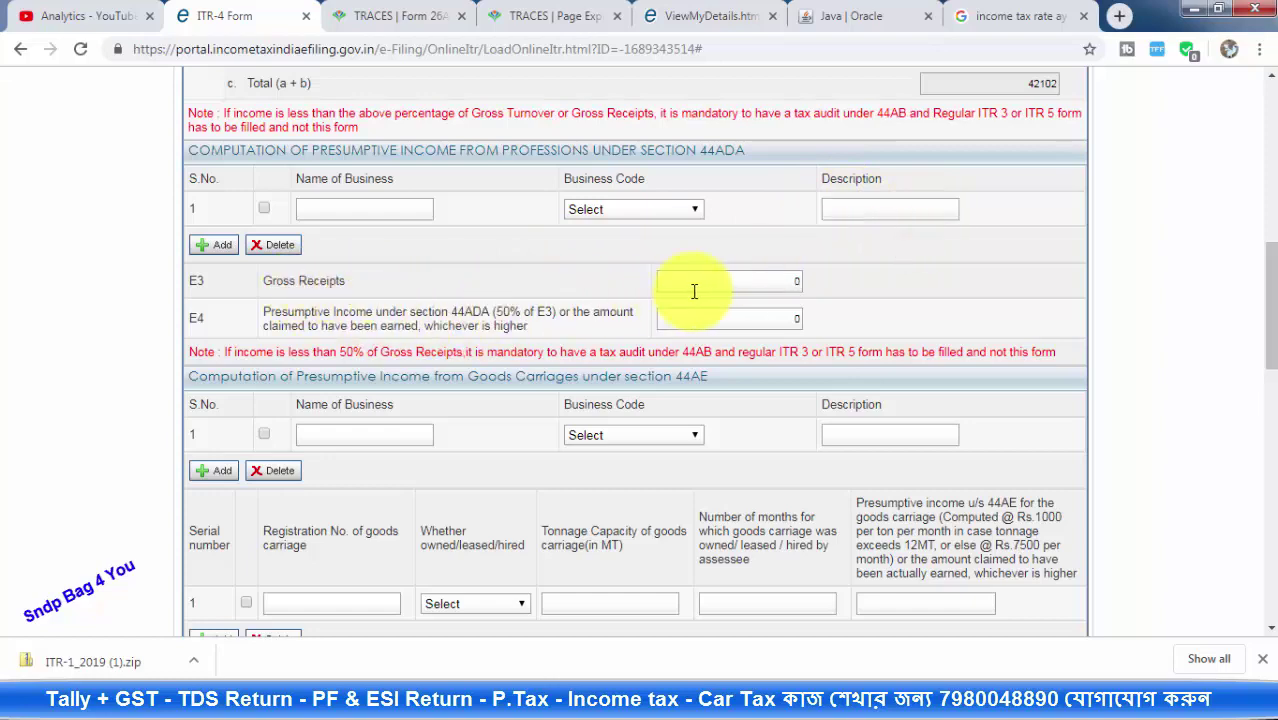
scroll(712, 283, up, 1)
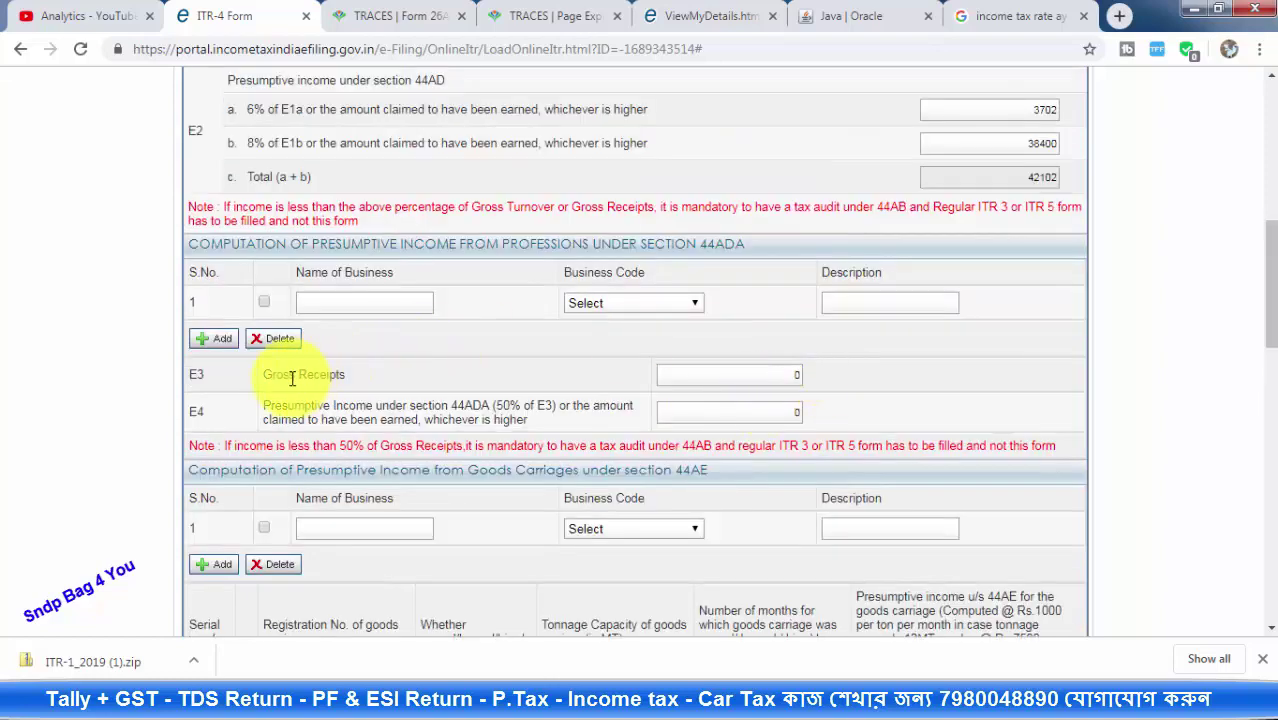
click(788, 374)
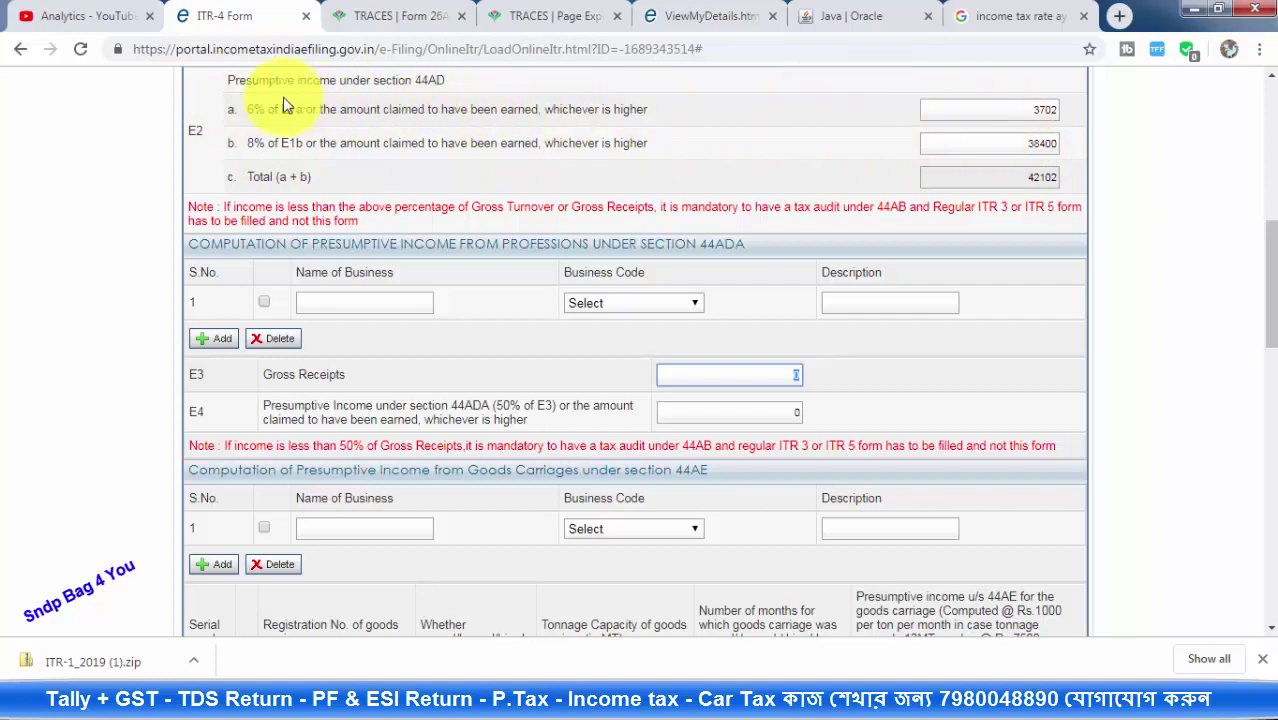
click(730, 413)
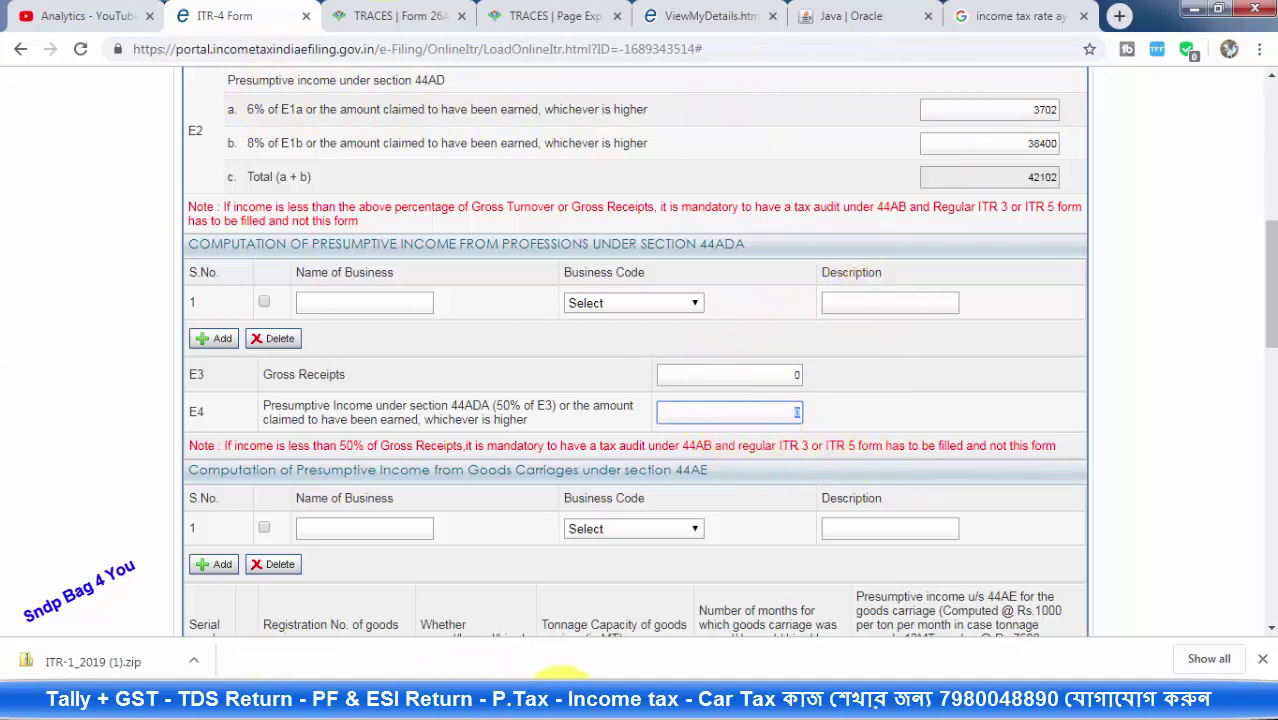
click(590, 705)
click(710, 606)
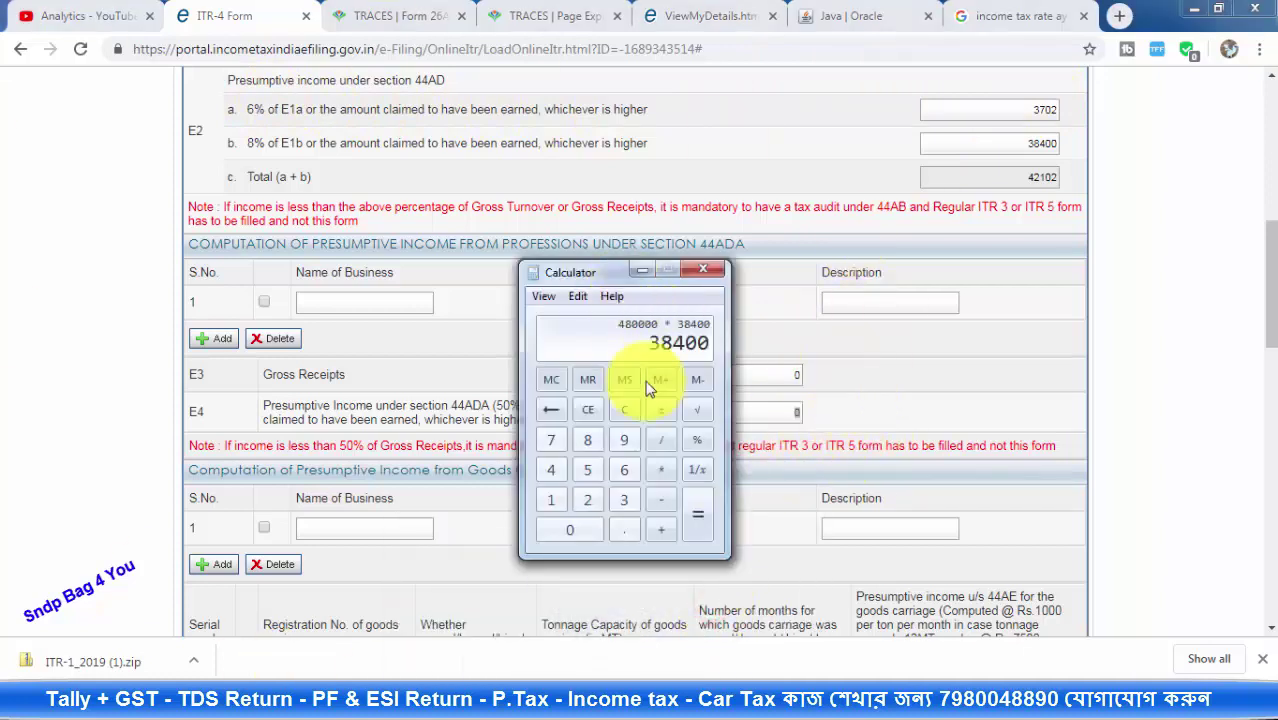
click(637, 413)
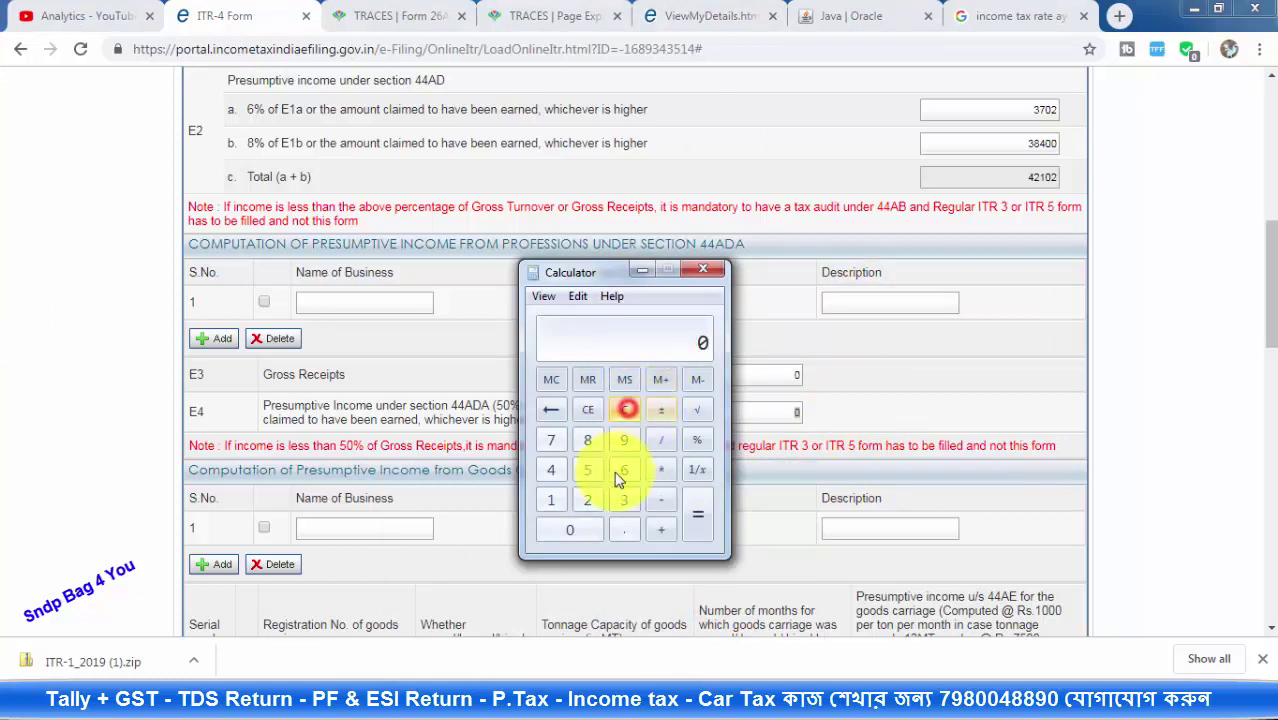
click(589, 505)
click(570, 530)
click(571, 532)
click(572, 534)
click(573, 536)
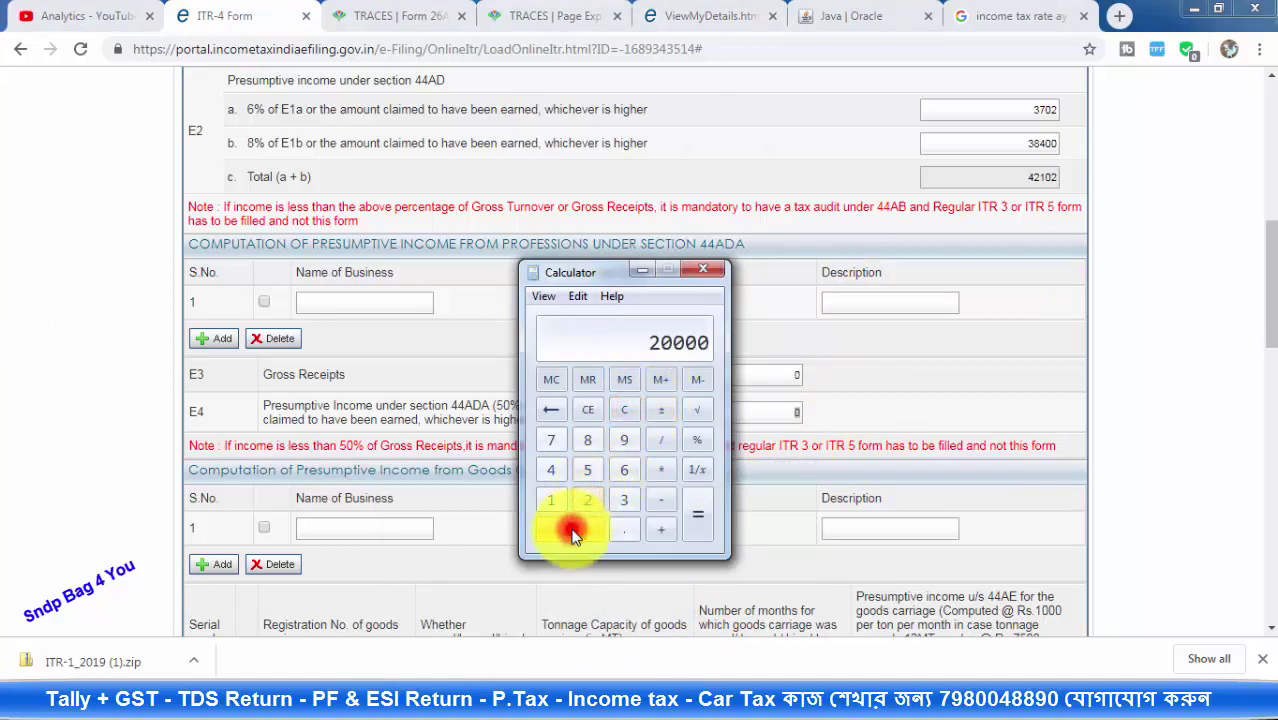
click(571, 530)
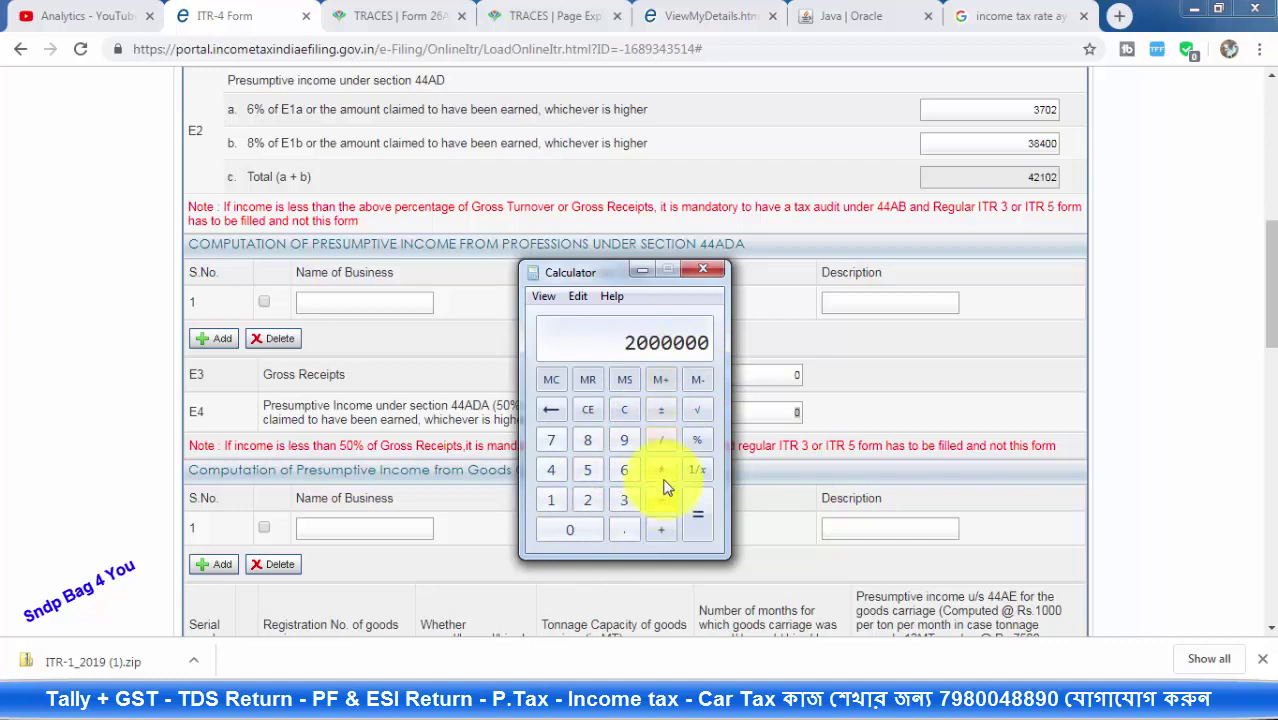
drag(609, 271, 931, 115)
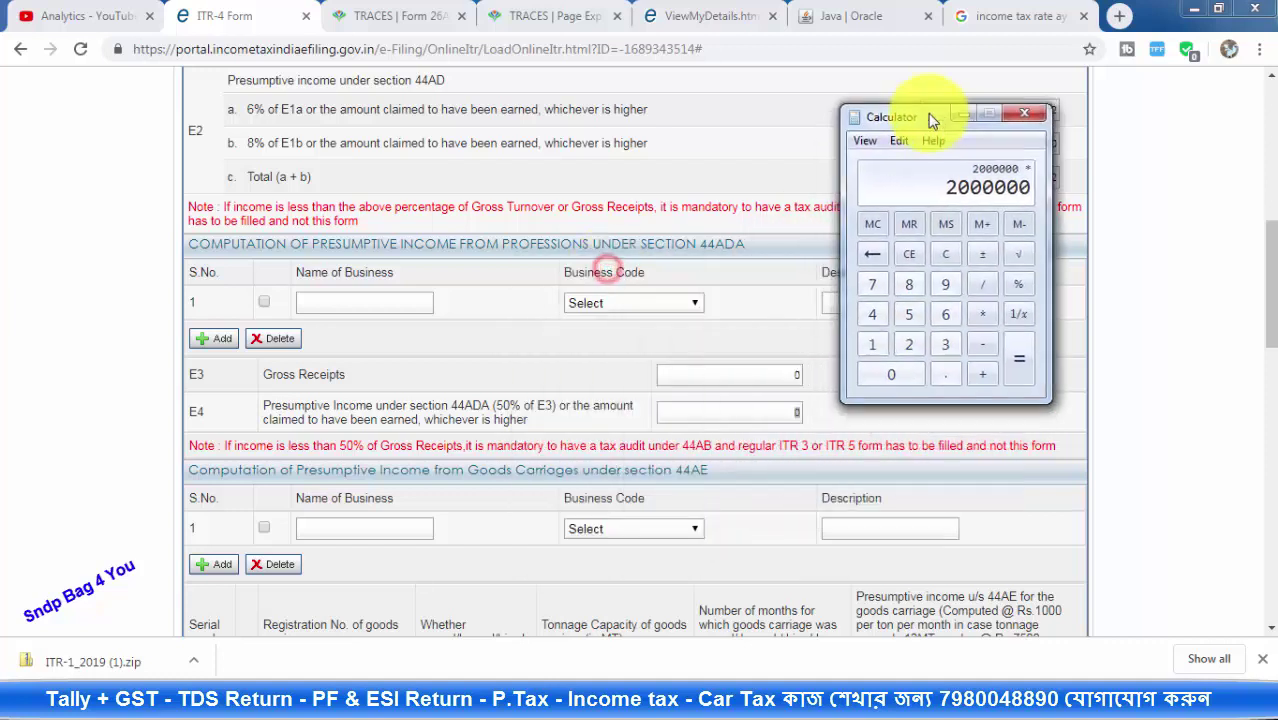
click(908, 315)
click(891, 374)
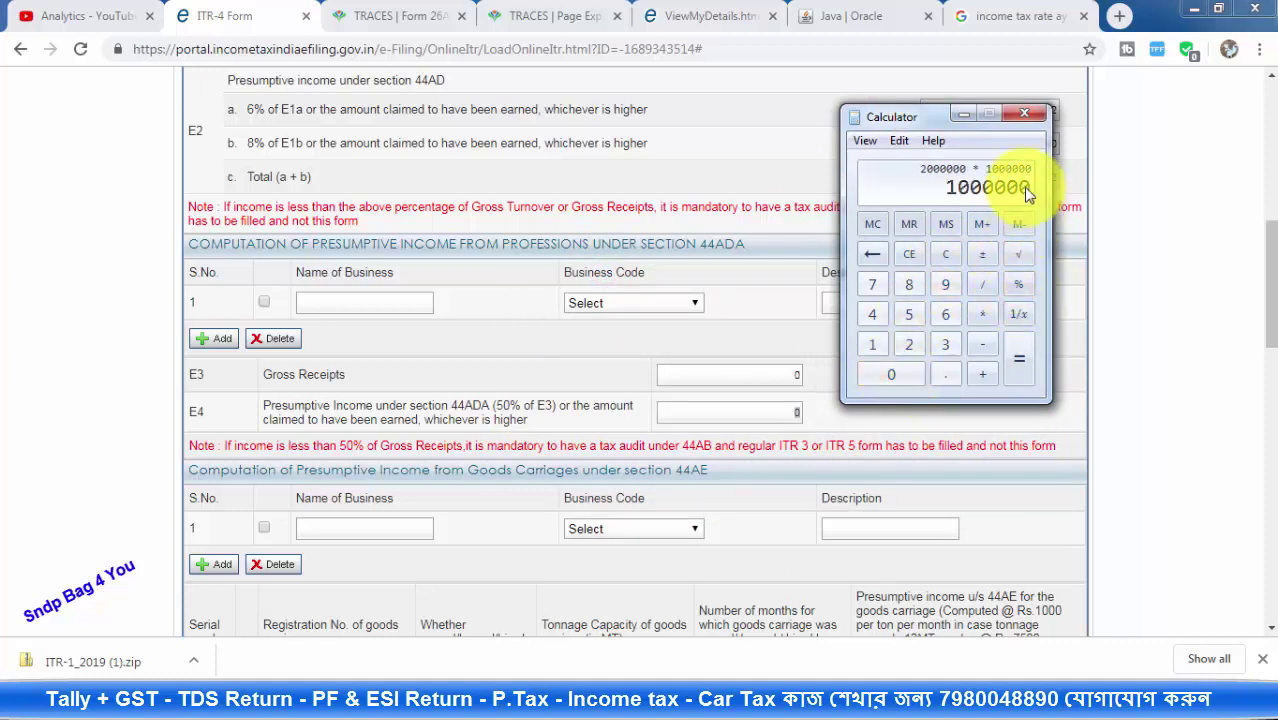
click(963, 113)
click(705, 372)
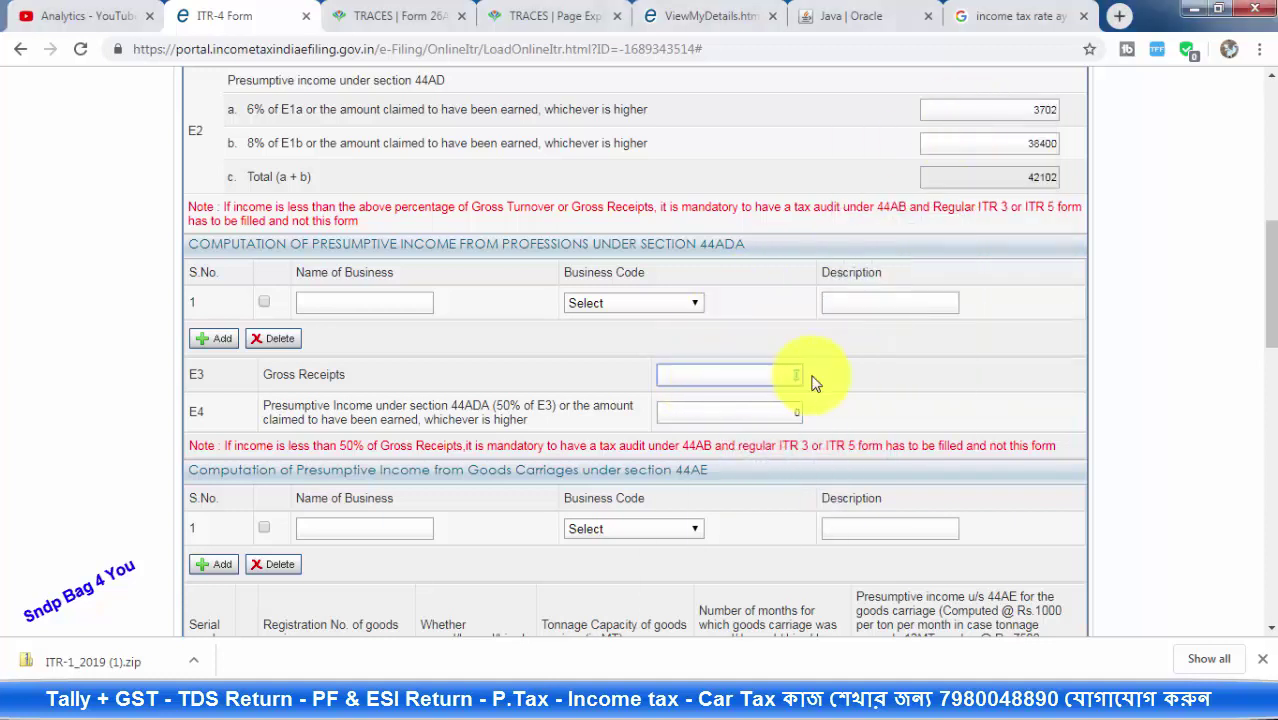
click(770, 378)
click(734, 412)
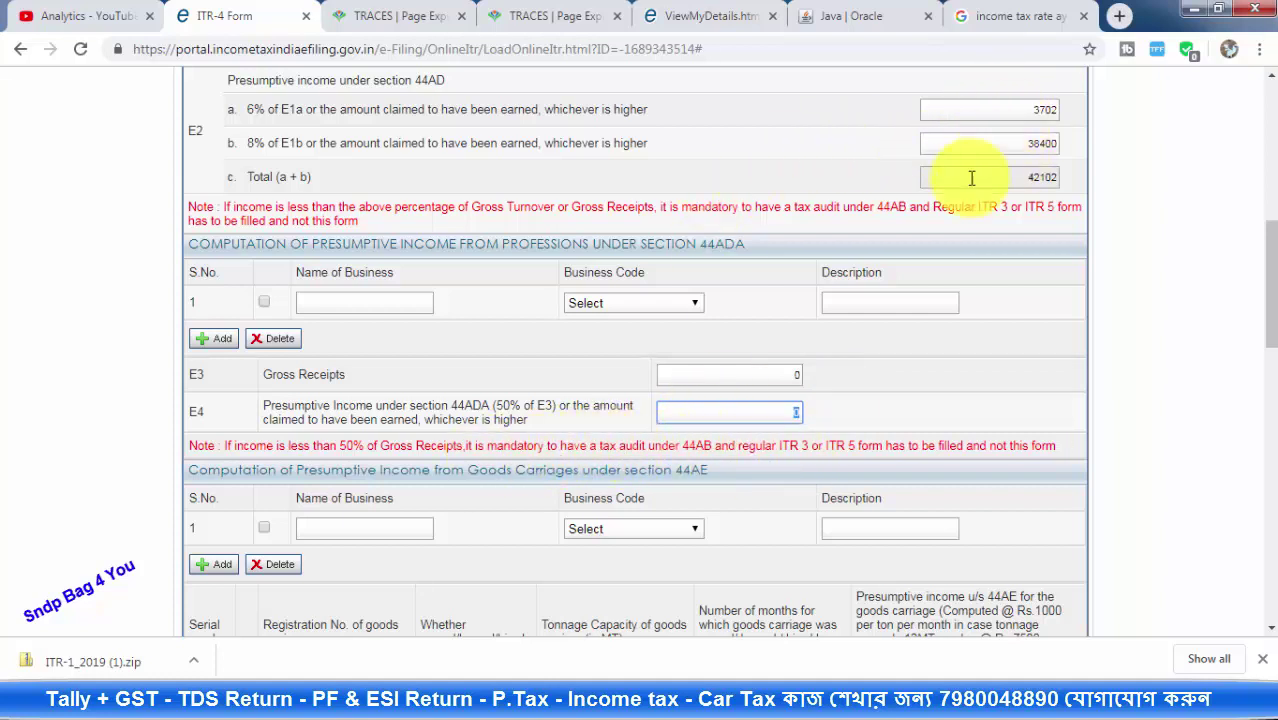
scroll(955, 204, up, 1)
scroll(955, 204, up, 1)
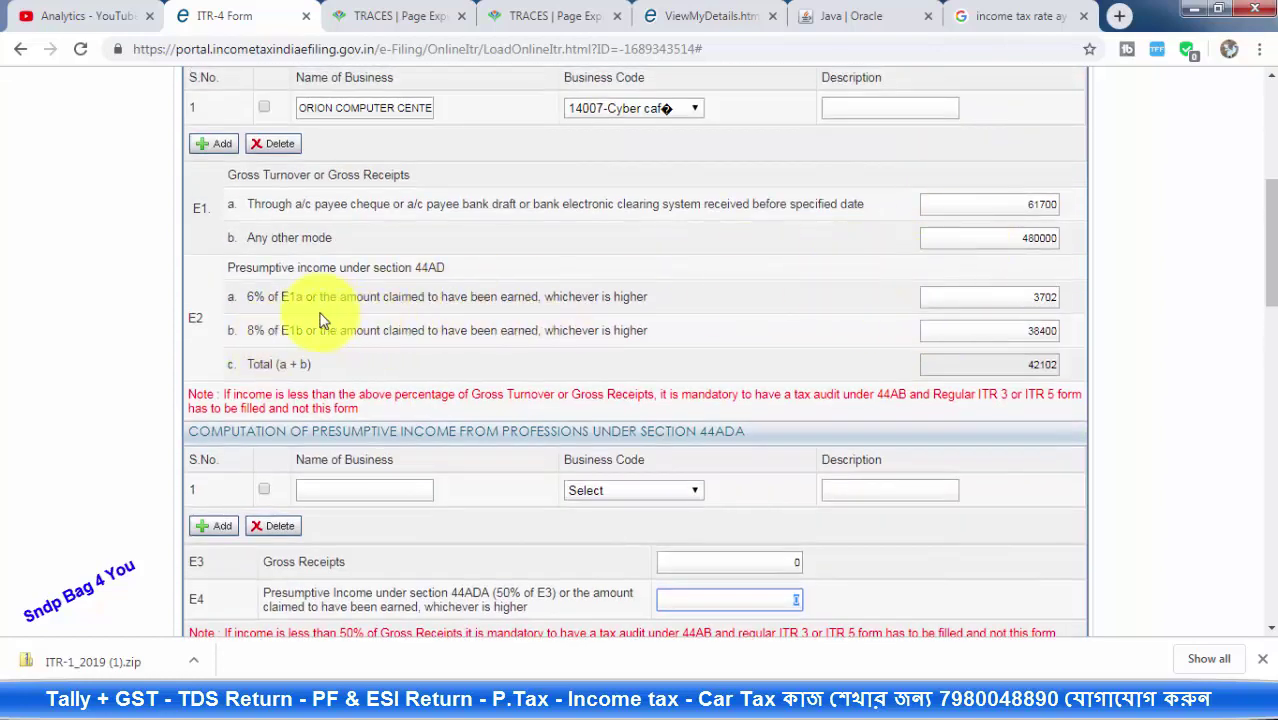
click(822, 399)
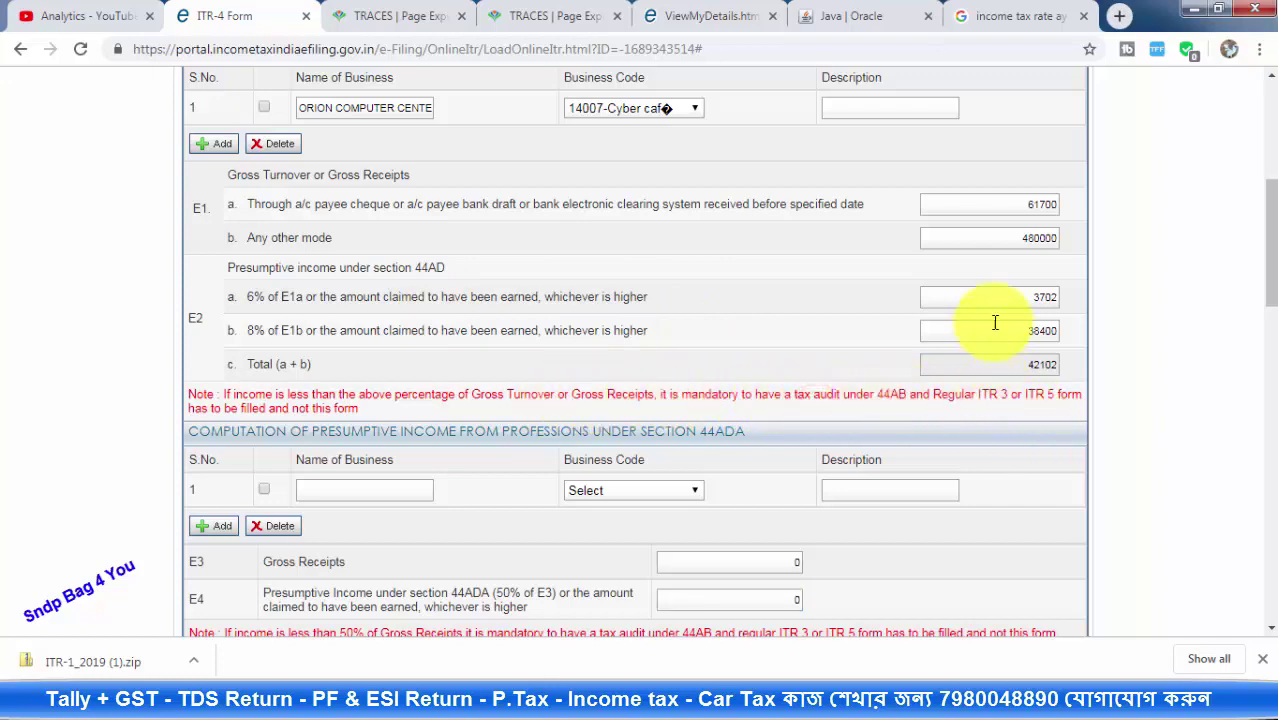
scroll(970, 343, down, 5)
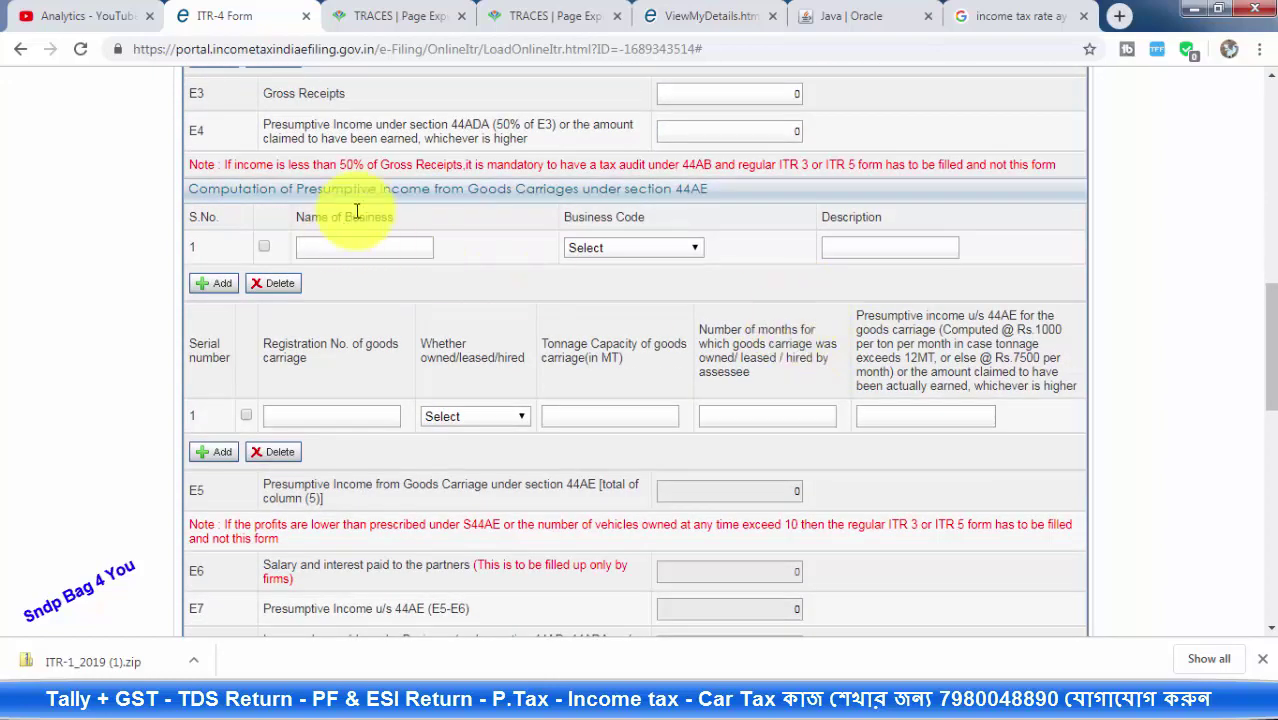
scroll(636, 244, up, 1)
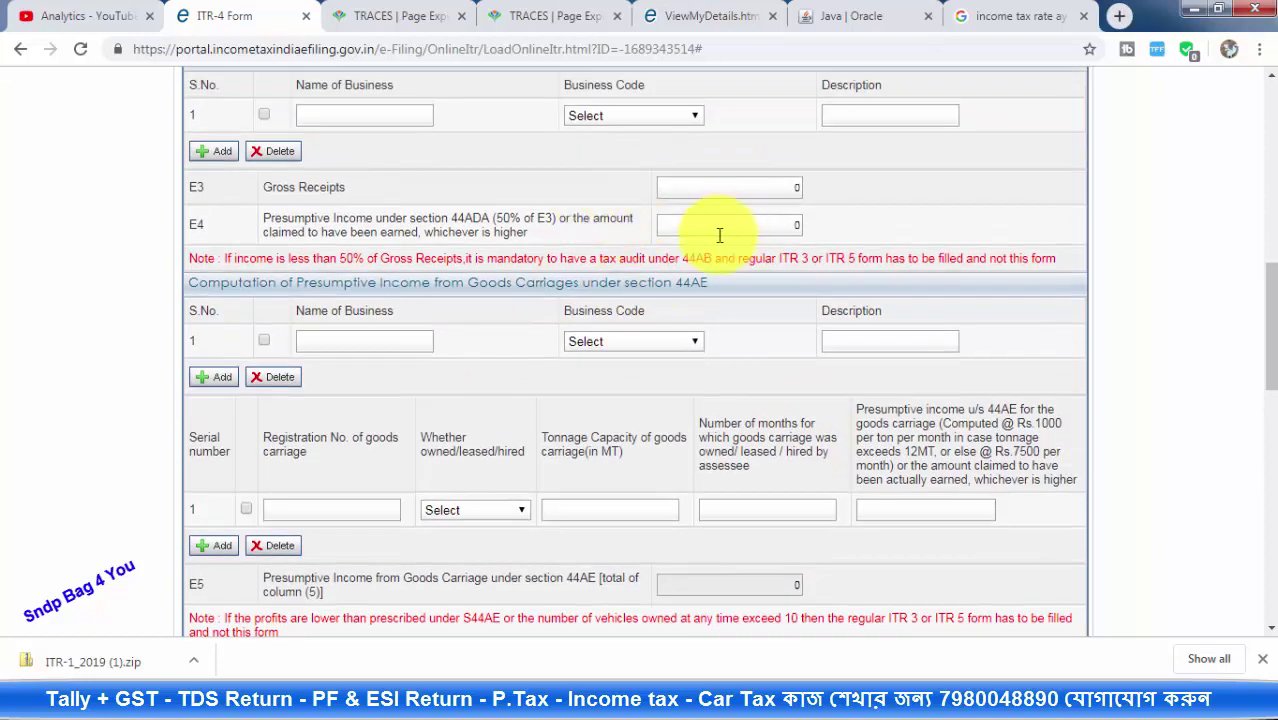
click(679, 283)
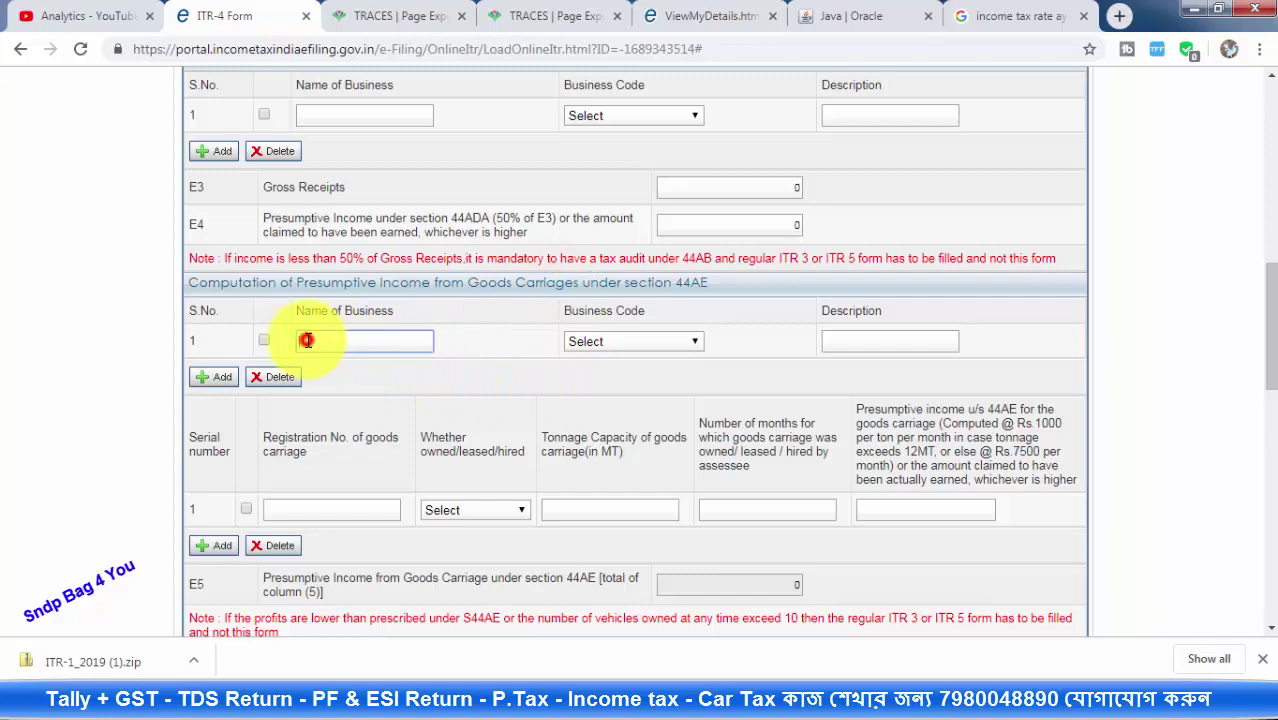
Leave the 44AE goods carriage business code and owned/leased/hired choice unset, keeping E7 at 0
click(608, 340)
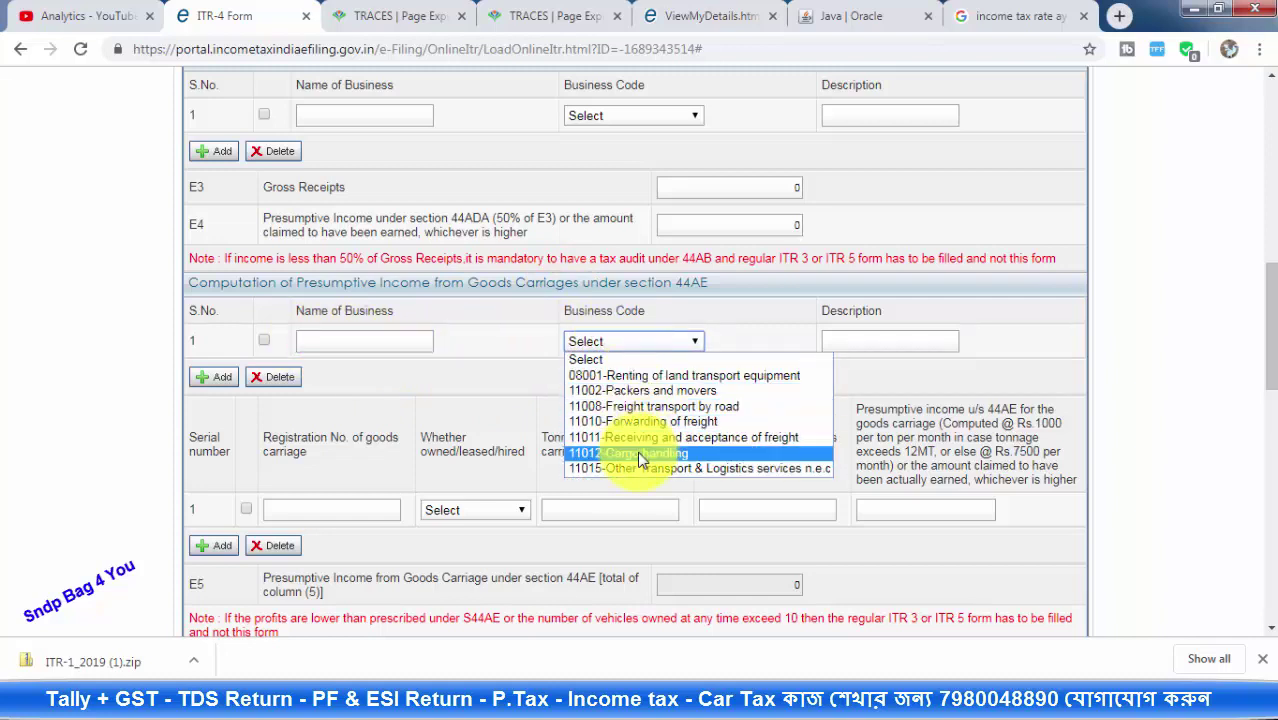
click(742, 357)
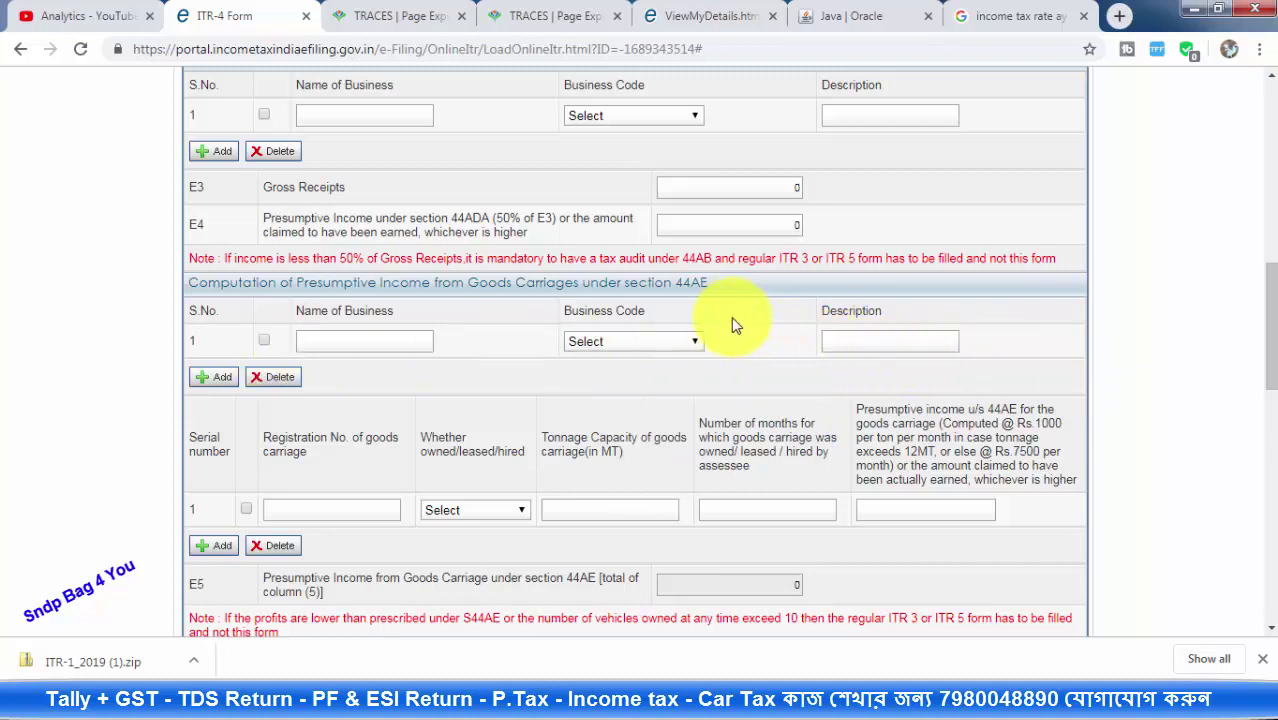
scroll(735, 325, down, 2)
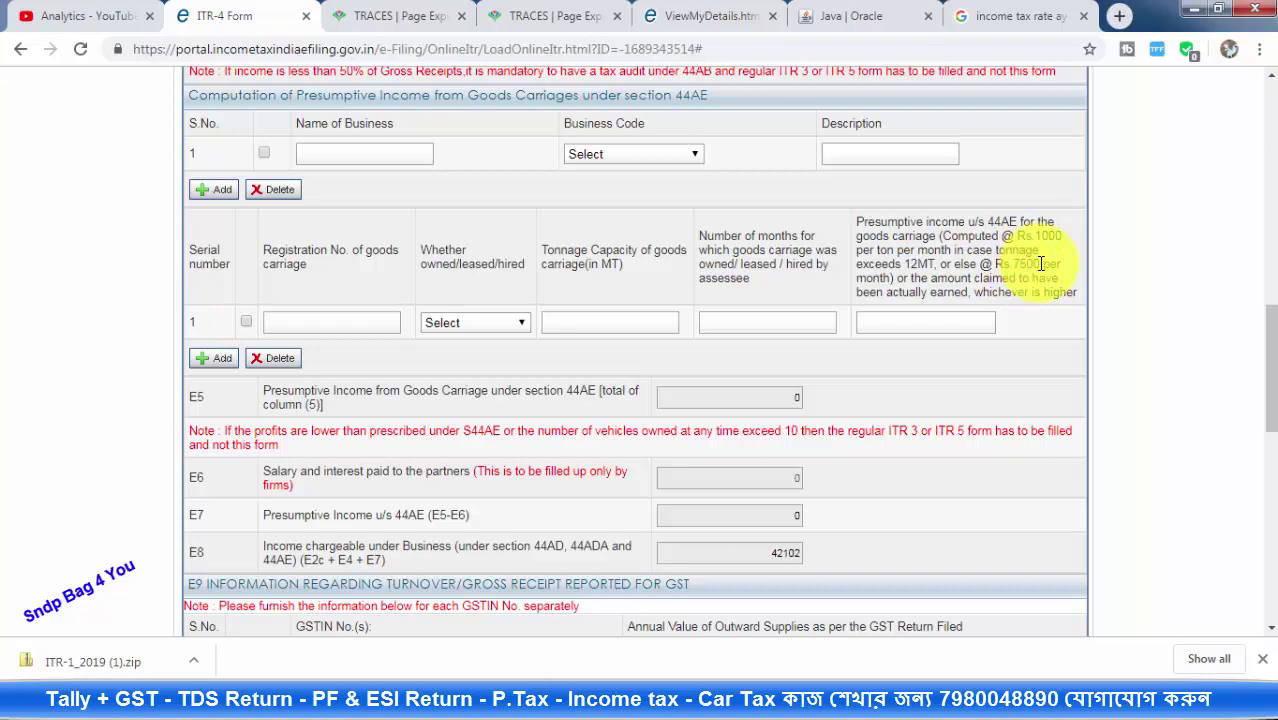
scroll(470, 340, up, 1)
scroll(465, 345, down, 2)
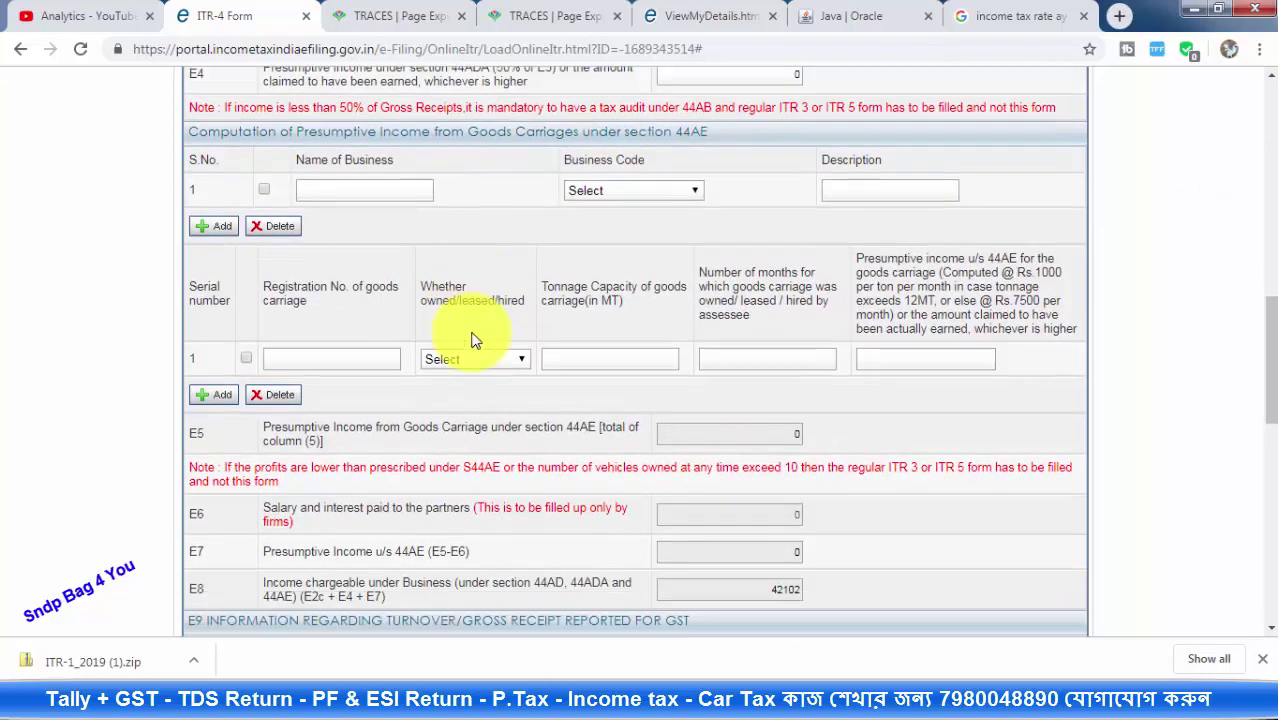
click(477, 227)
click(342, 227)
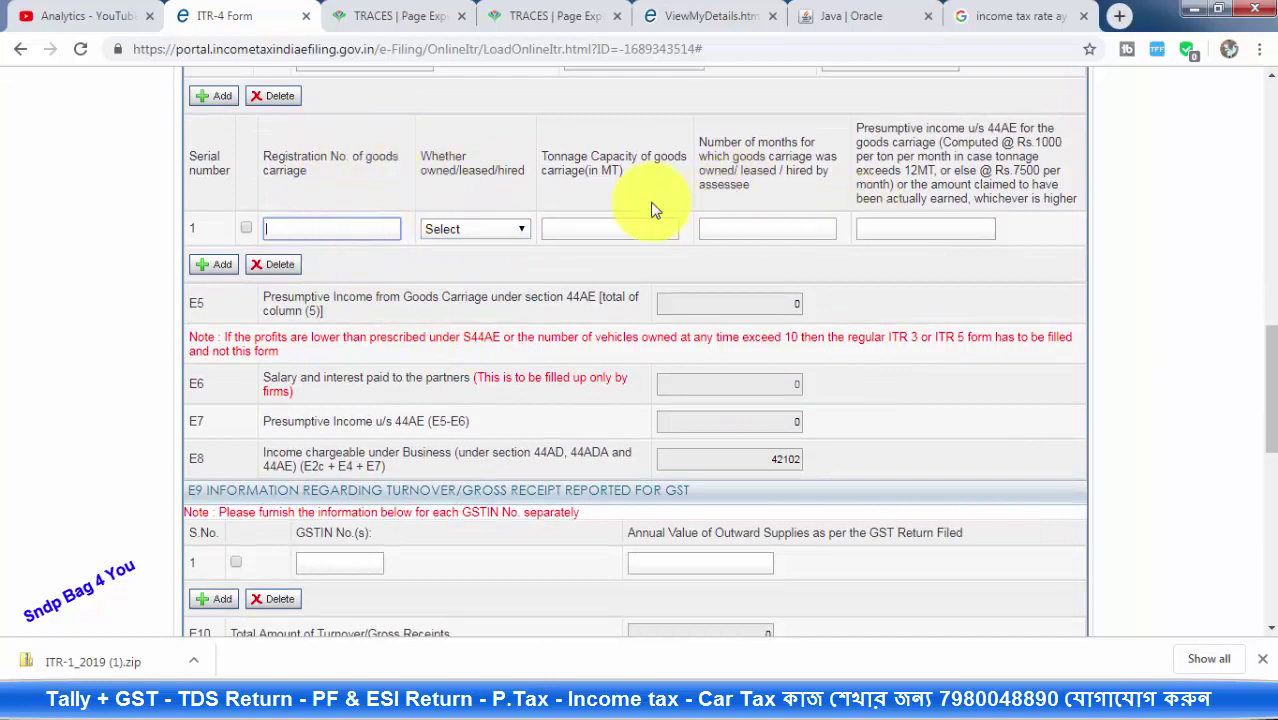
scroll(740, 220, down, 2)
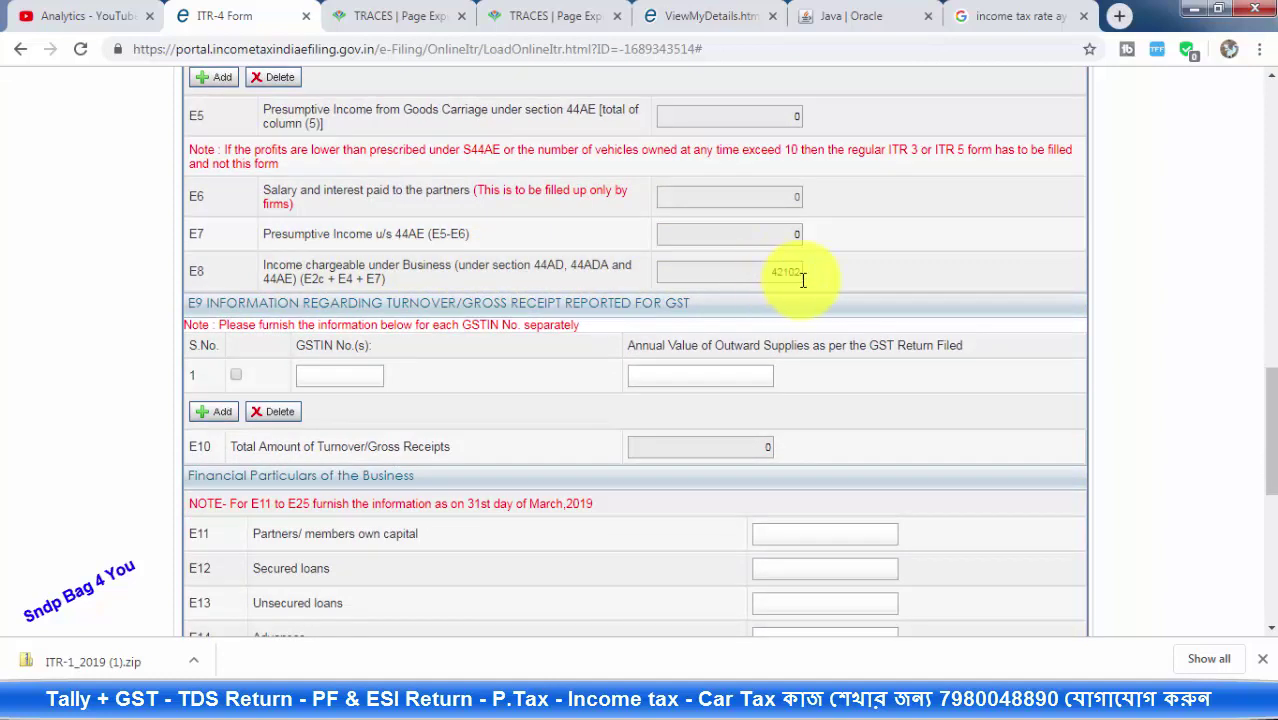
Leave the E9 GST outward supplies field empty
scroll(712, 264, down, 1)
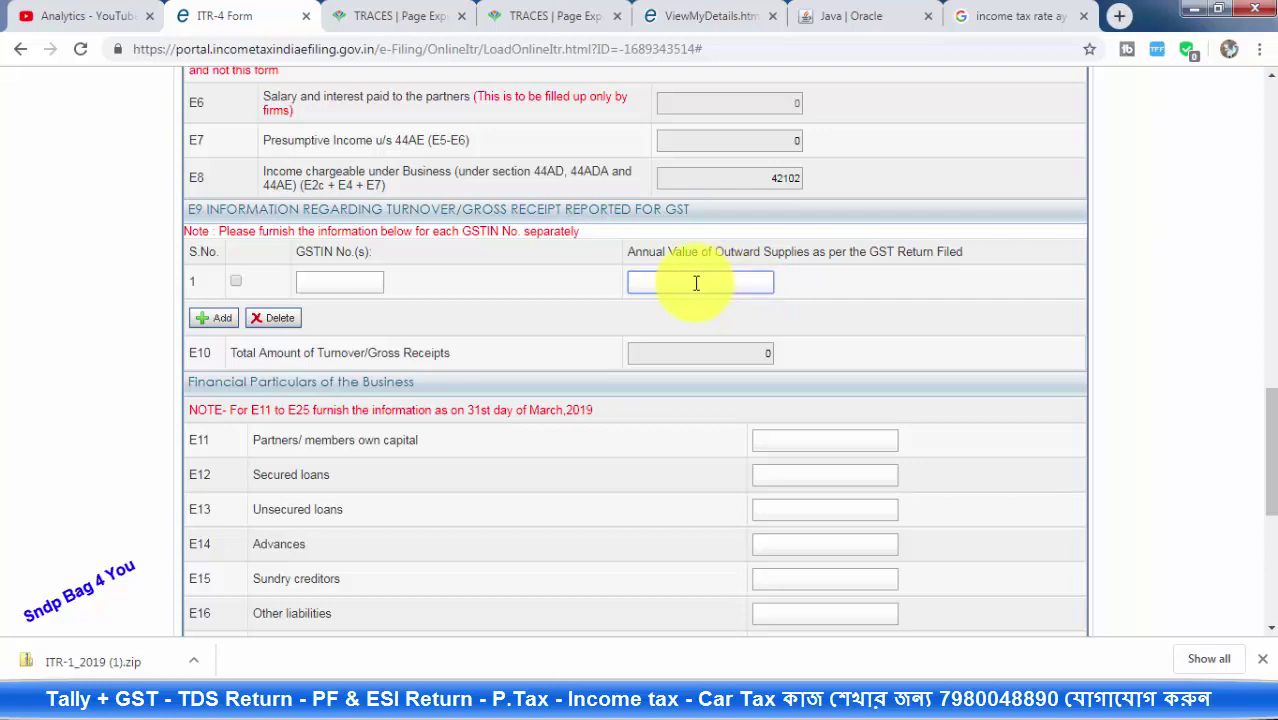
click(721, 249)
scroll(659, 271, down, 2)
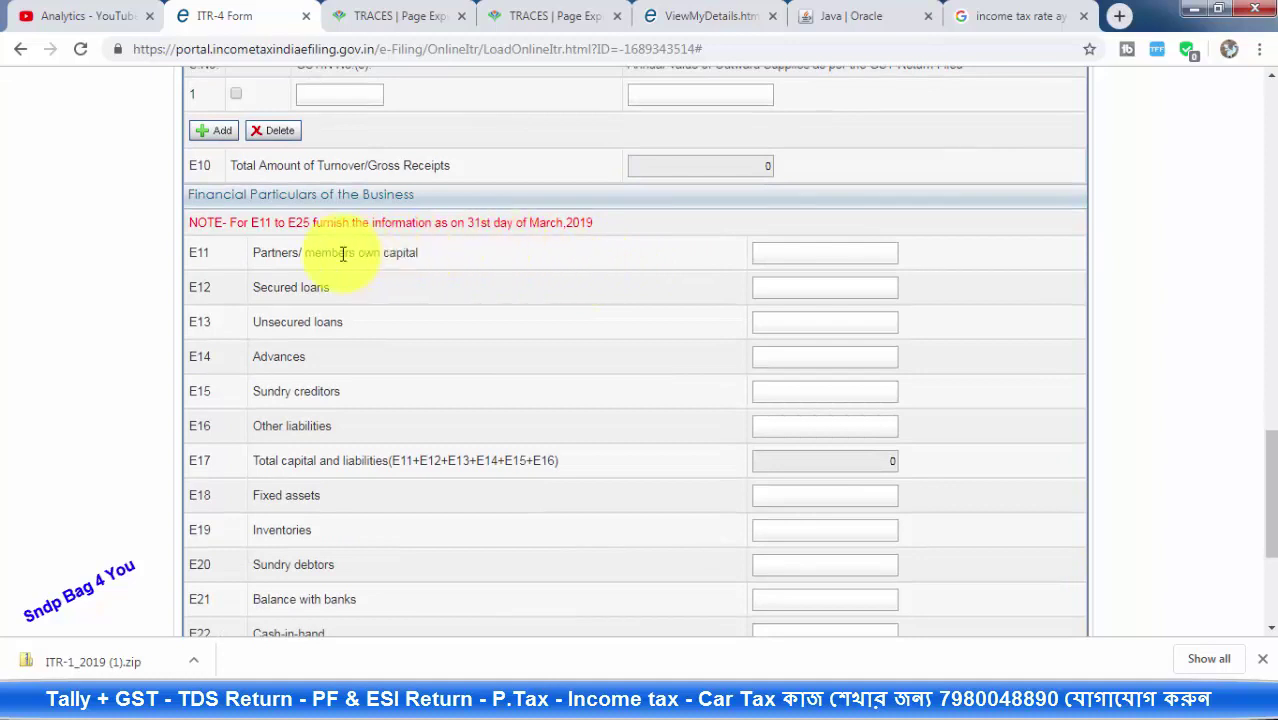
scroll(285, 255, down, 1)
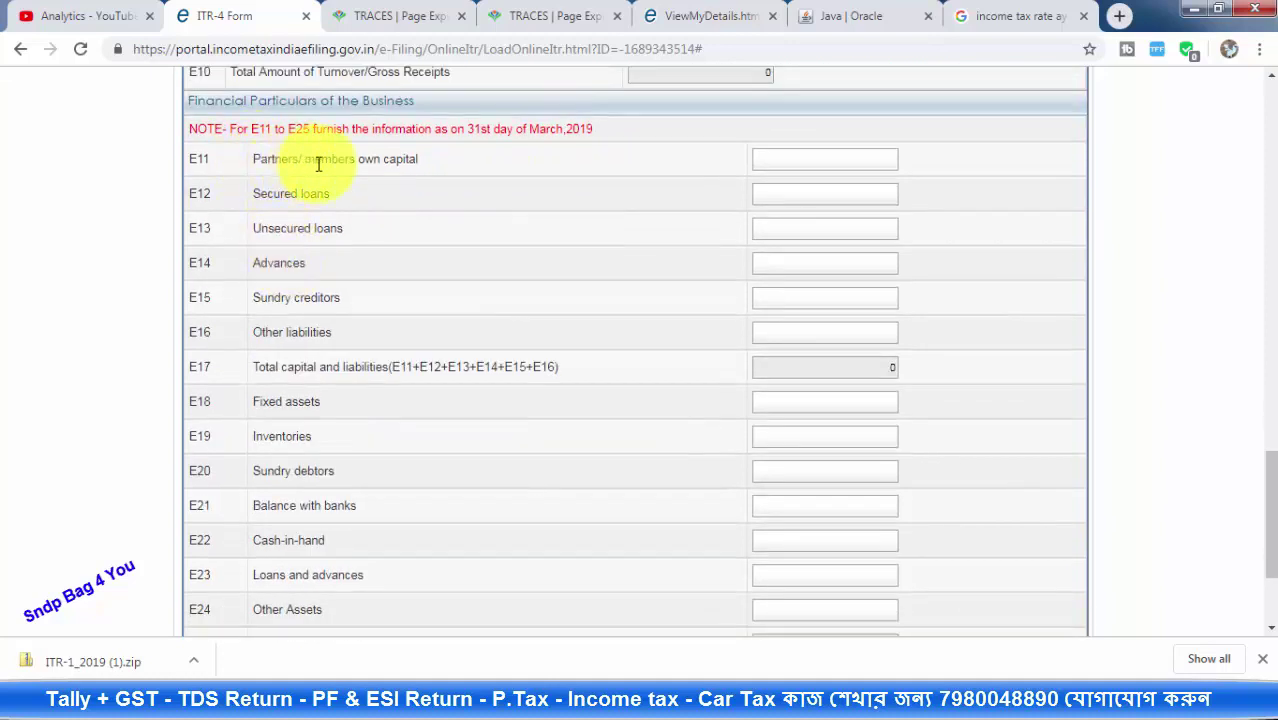
Enter 10000 as E22 cash-in-hand, making total assets 10000
click(813, 161)
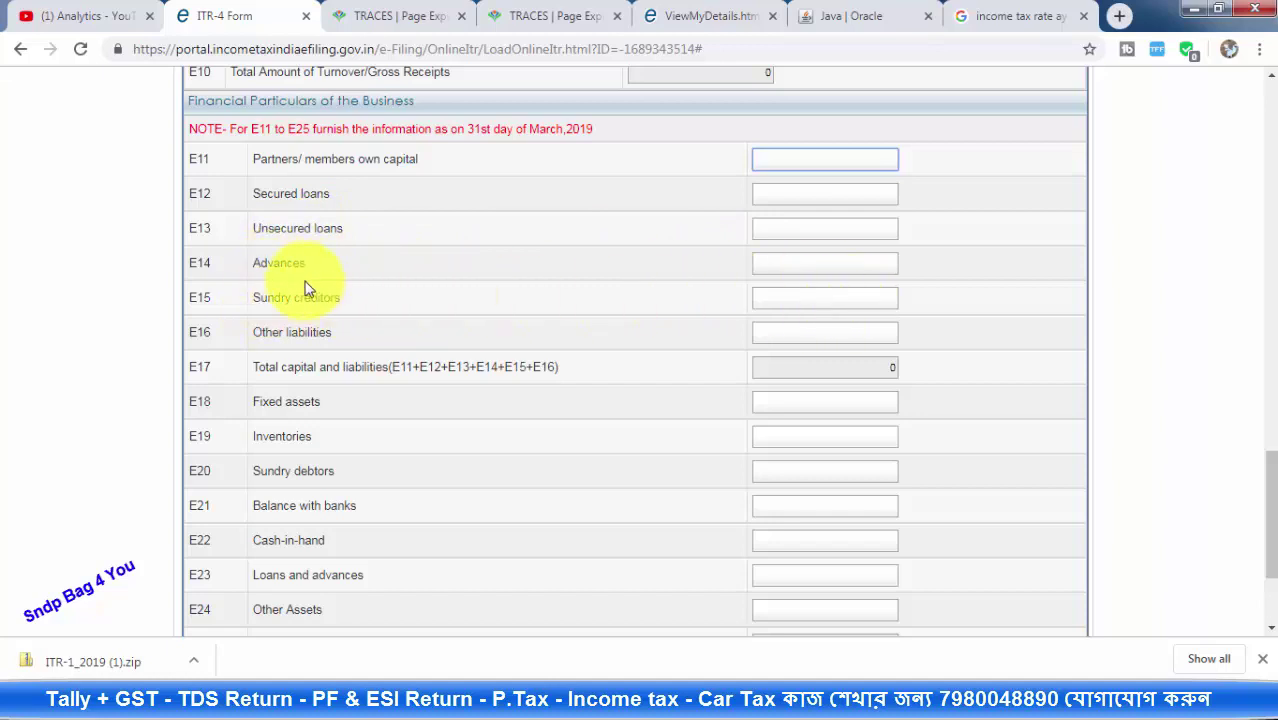
click(818, 298)
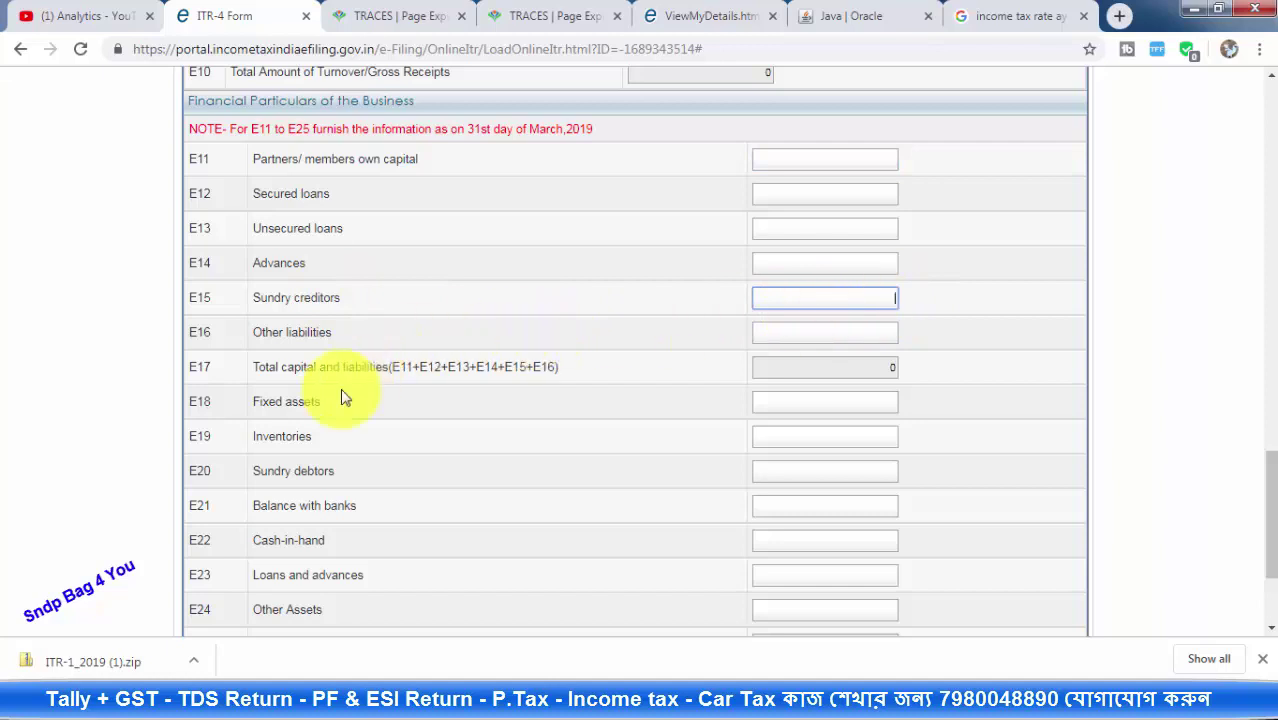
scroll(293, 401, down, 2)
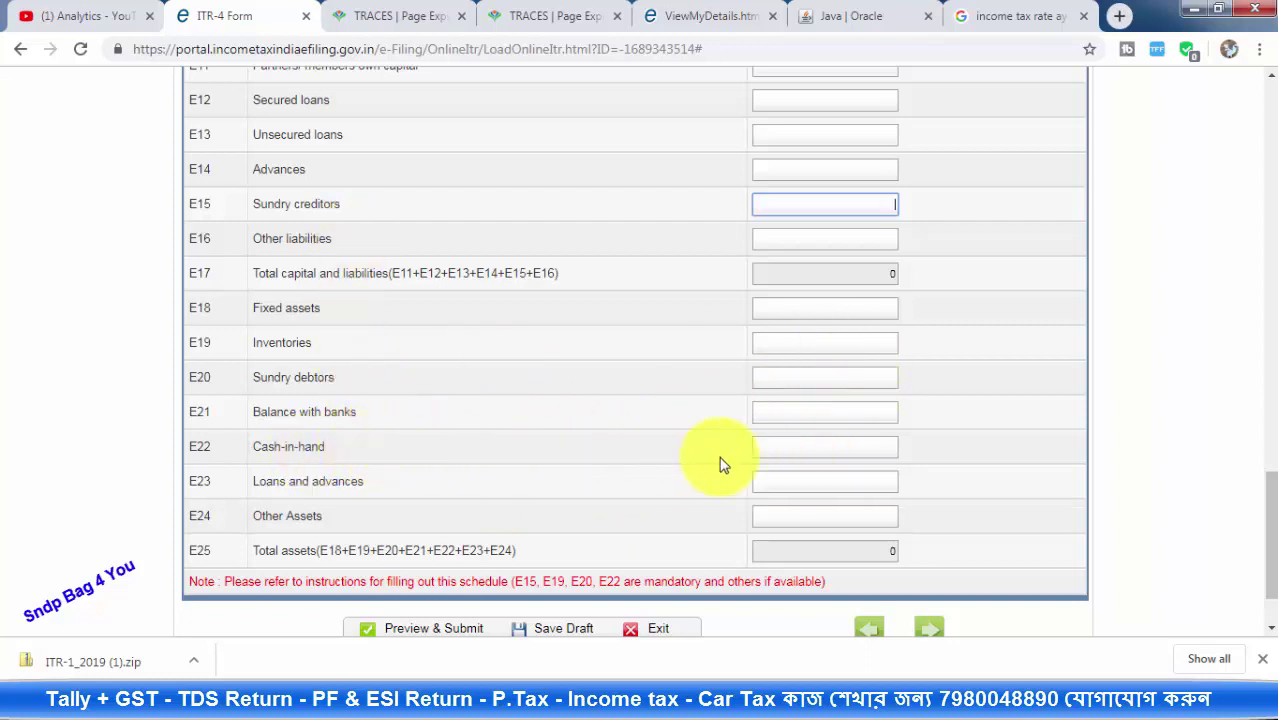
click(831, 445)
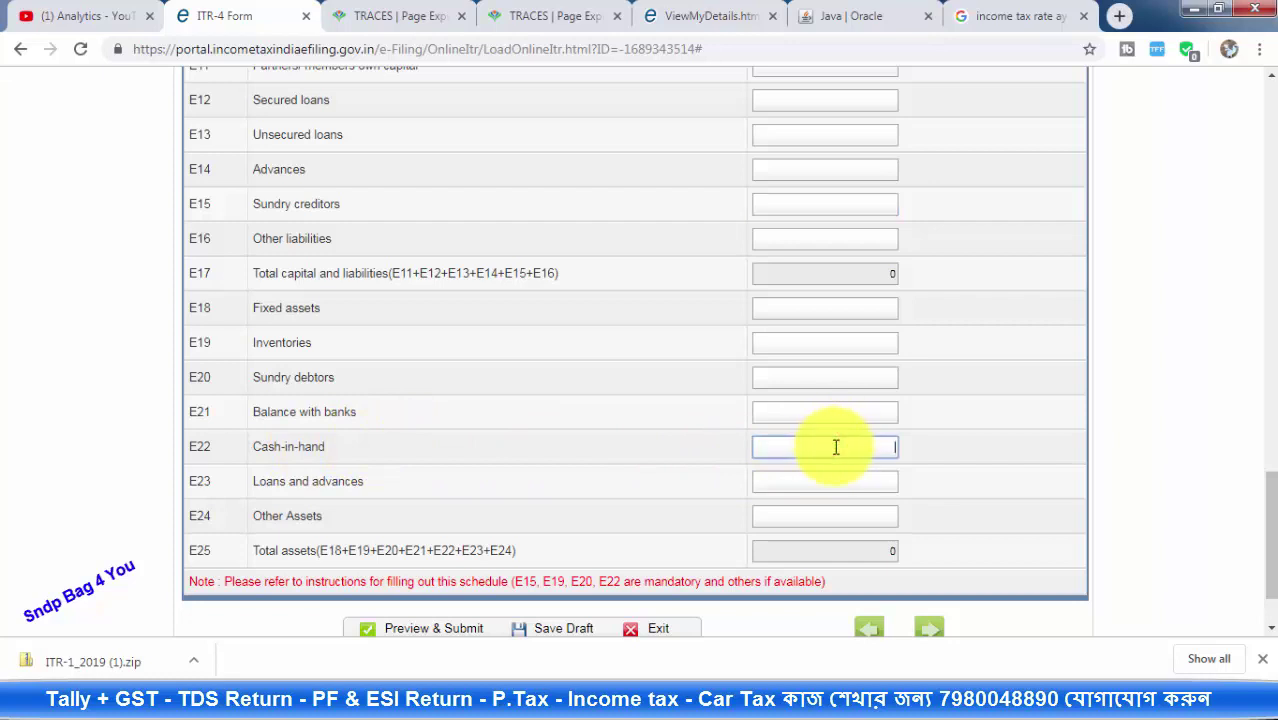
text(10000)
click(1013, 489)
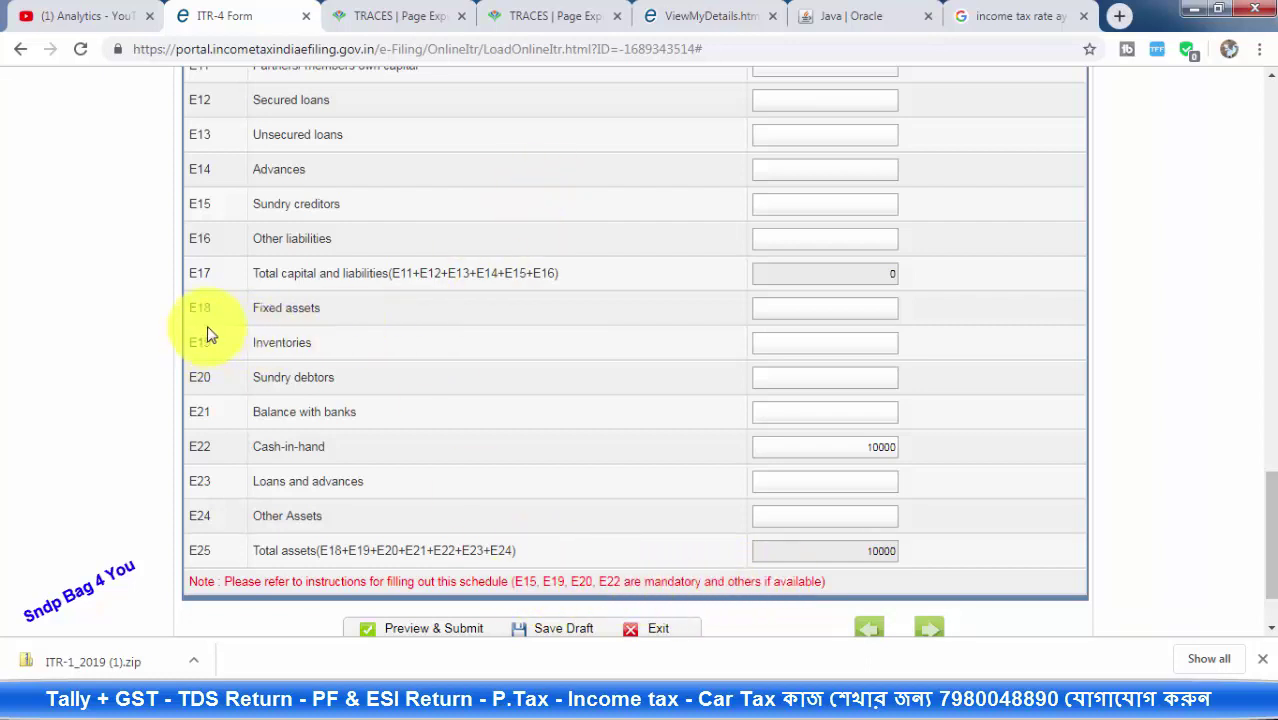
scroll(531, 581, up, 3)
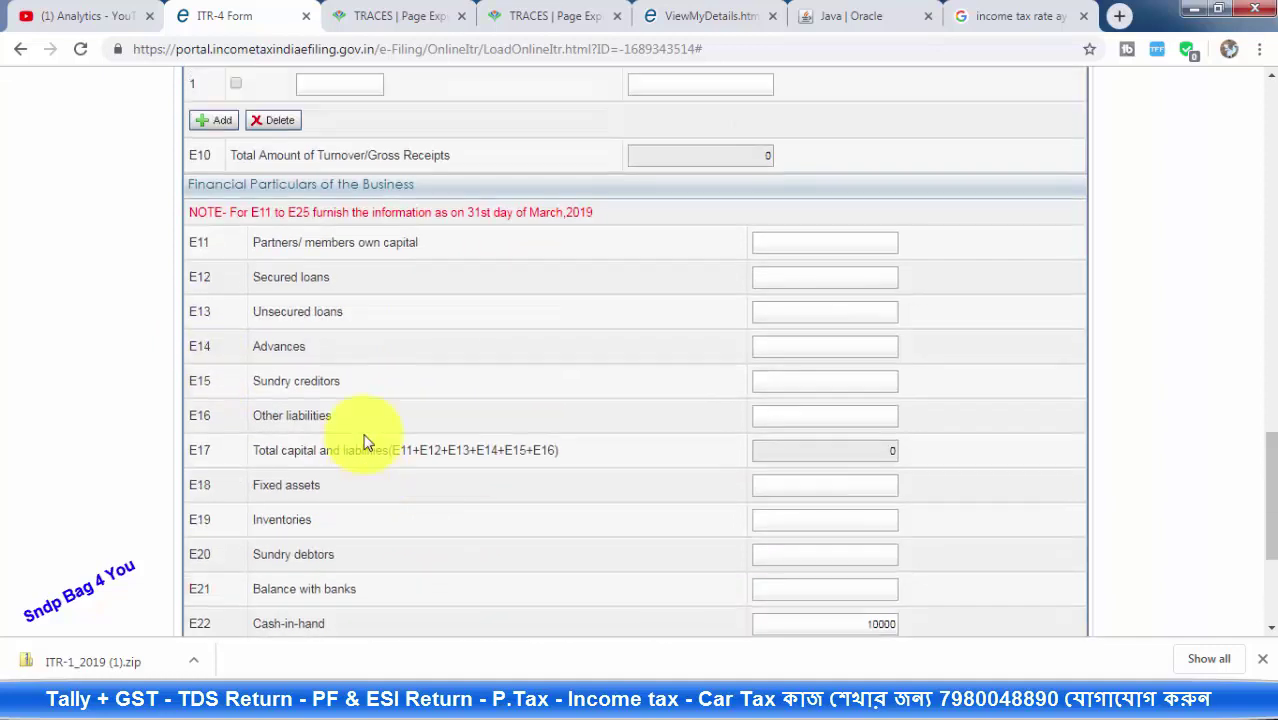
scroll(221, 373, down, 1)
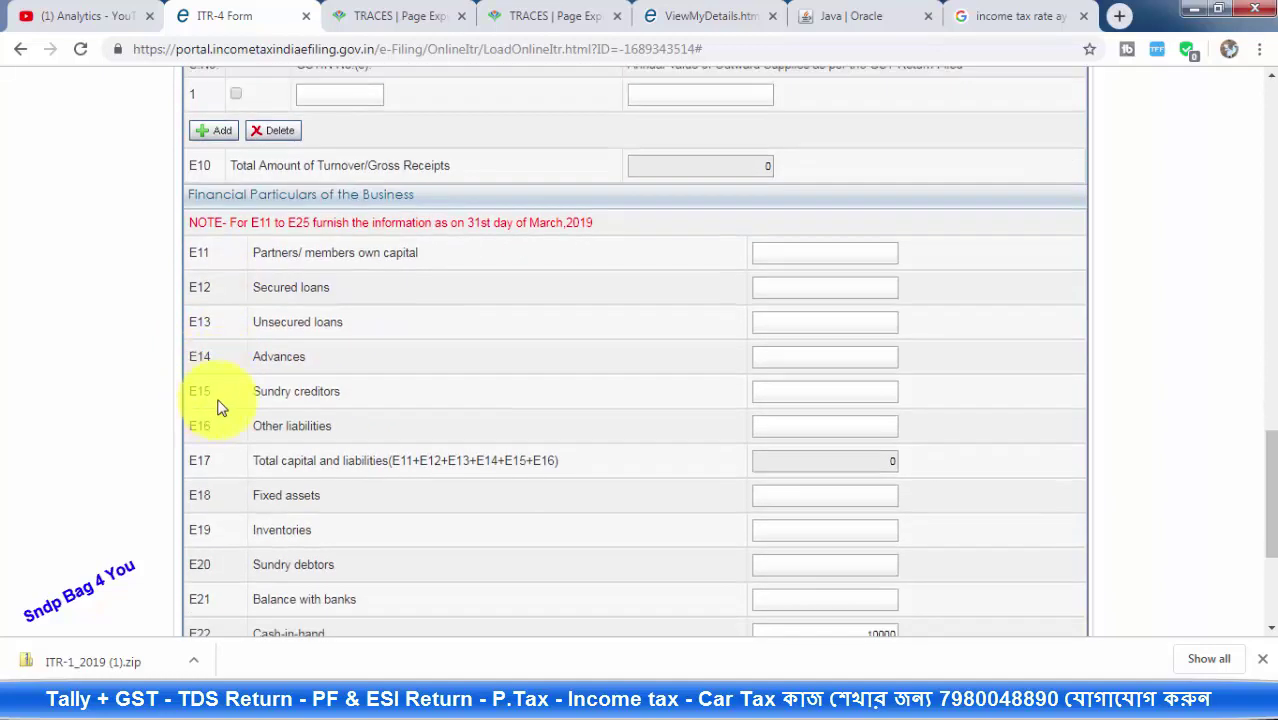
scroll(580, 388, down, 3)
Save the ITR-4 return filled so far as a draft
click(553, 535)
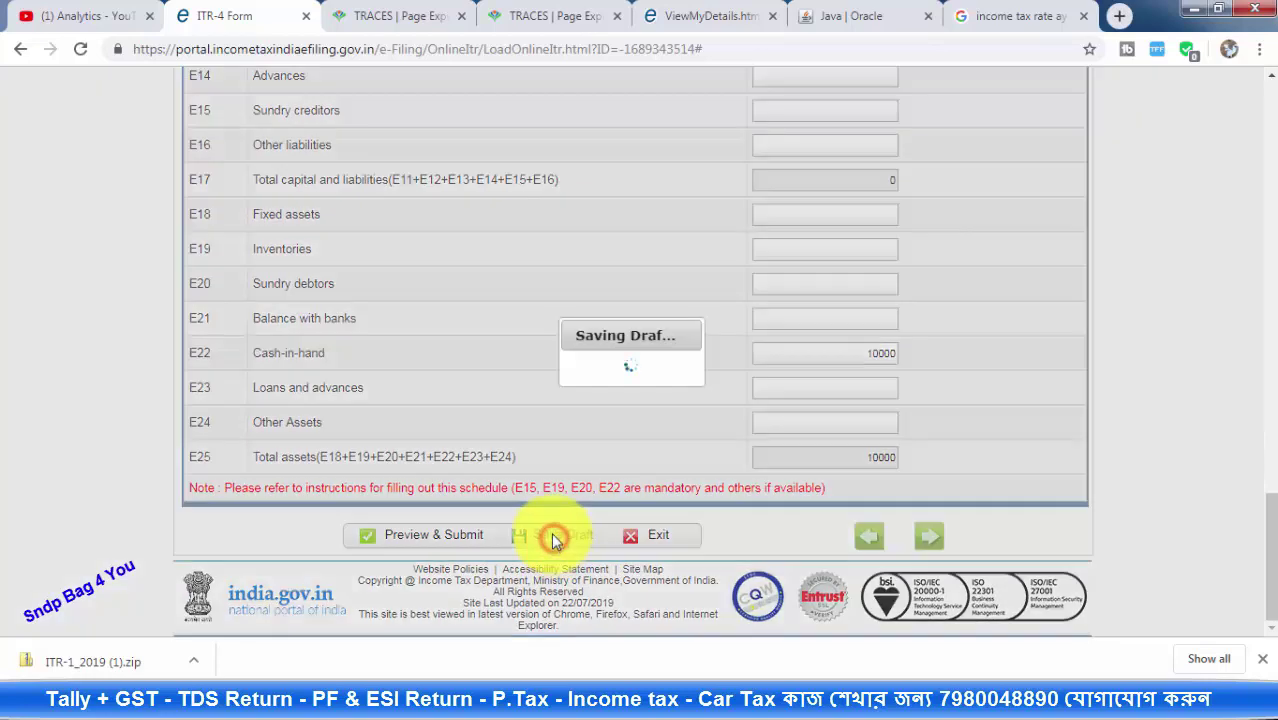
scroll(556, 368, up, 2)
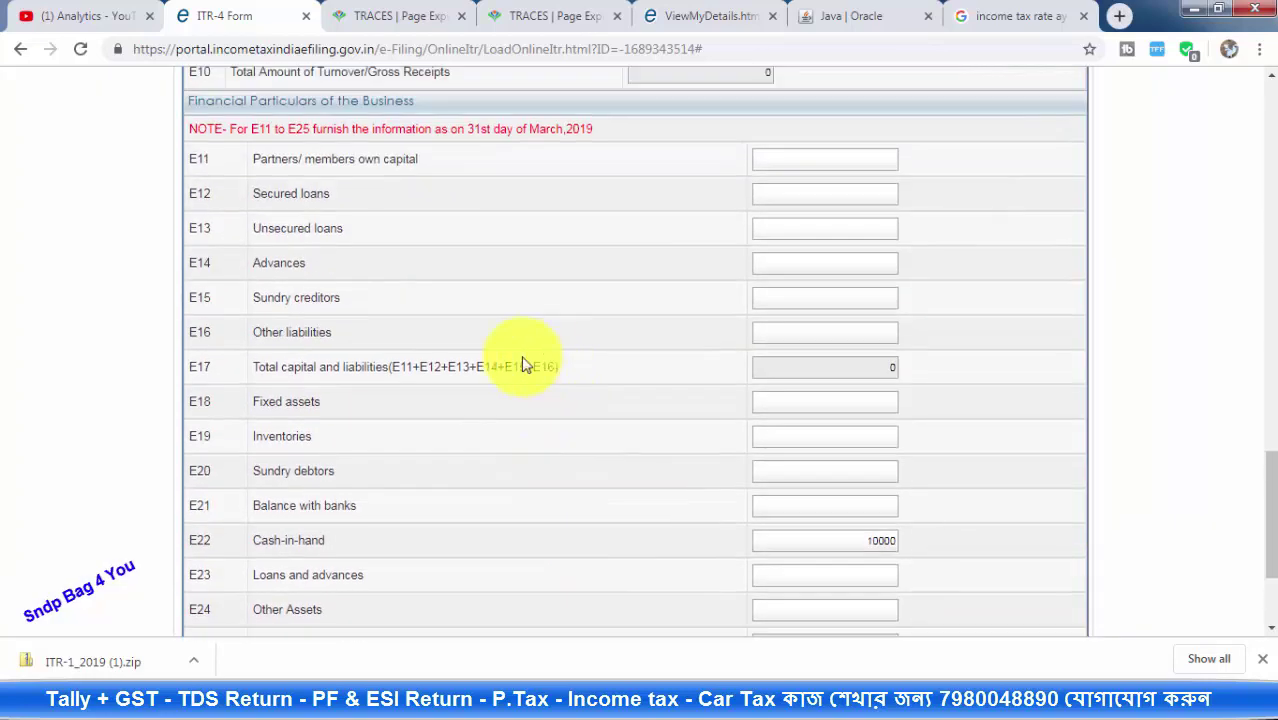
click(257, 297)
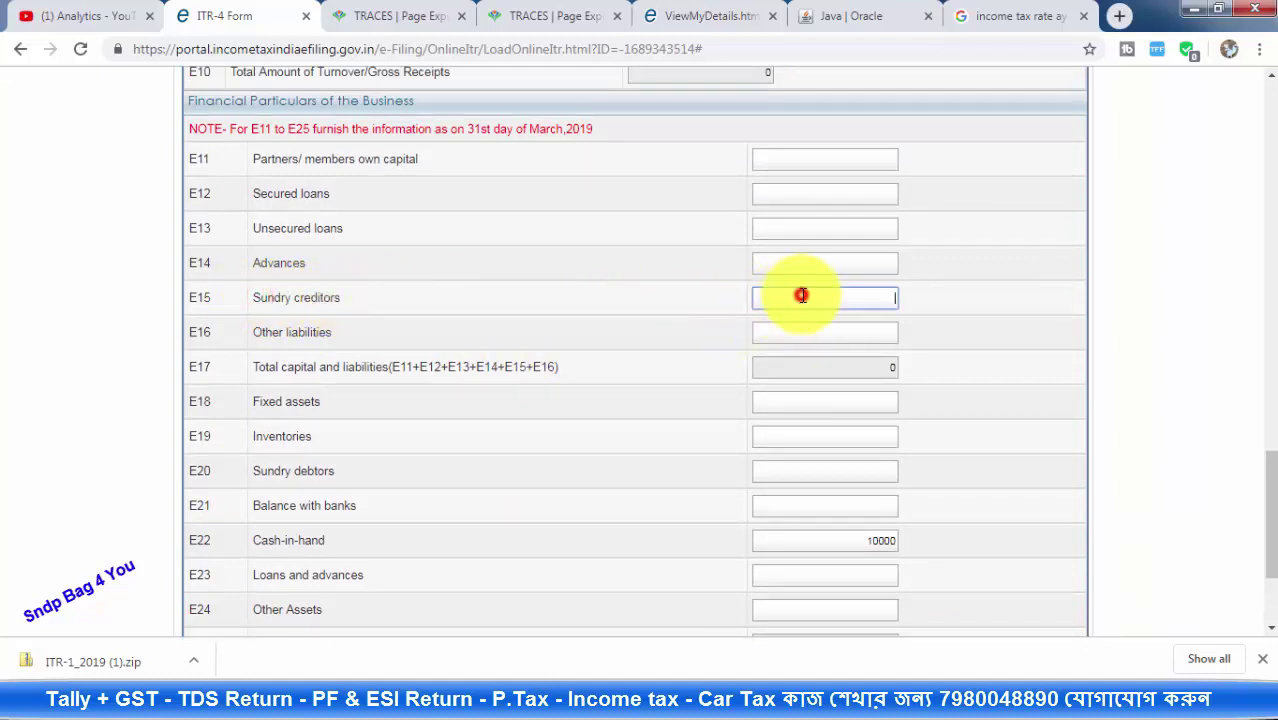
Enter 0 for E15 sundry creditors and E19 inventories
click(826, 401)
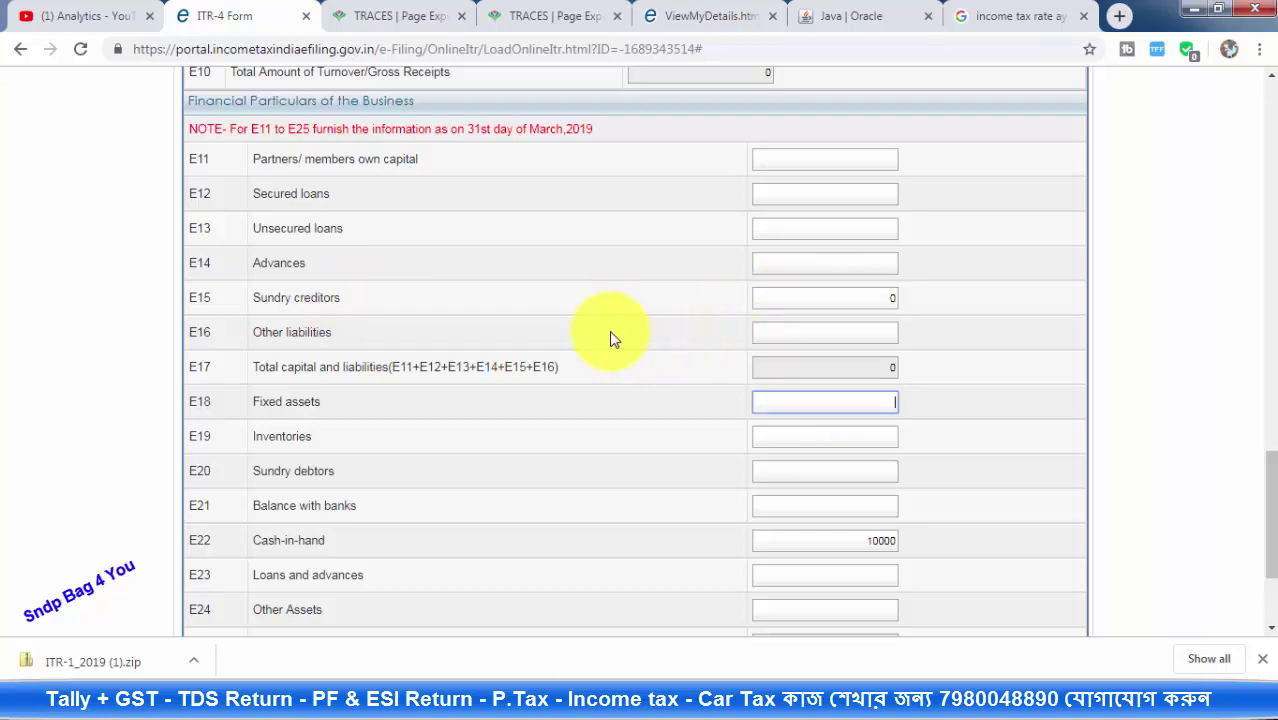
scroll(573, 343, down, 2)
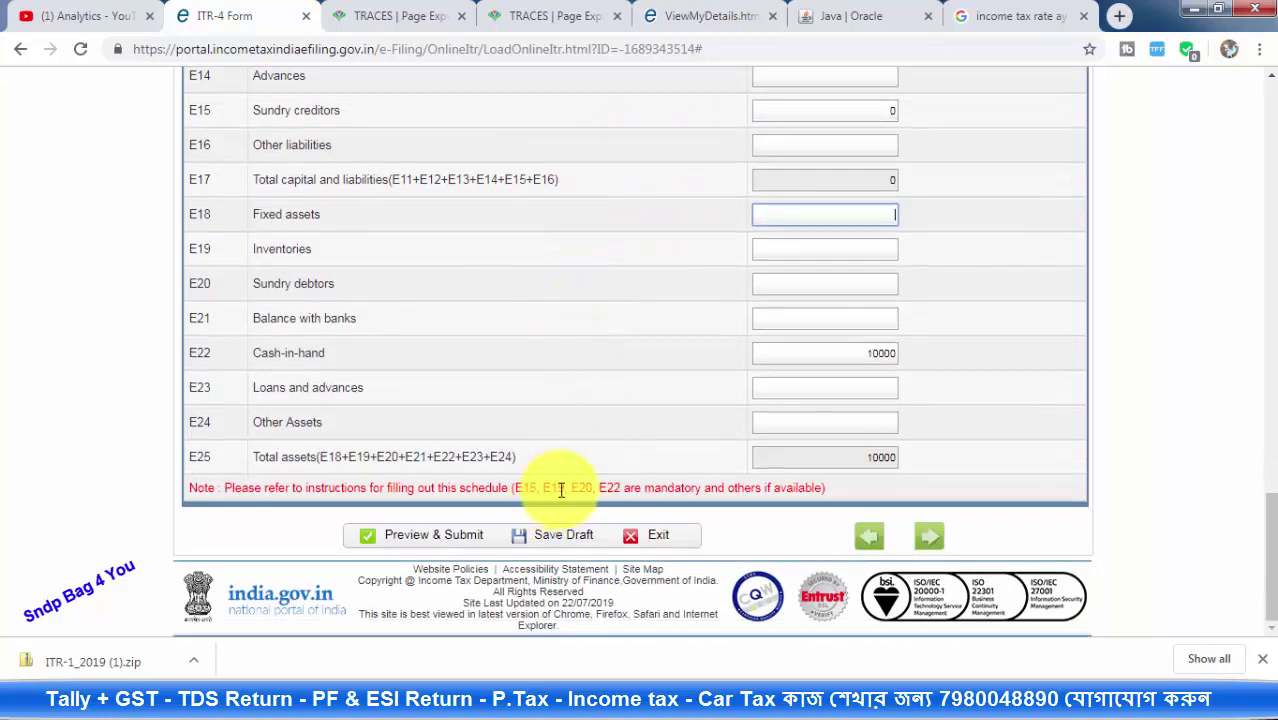
scroll(357, 371, up, 1)
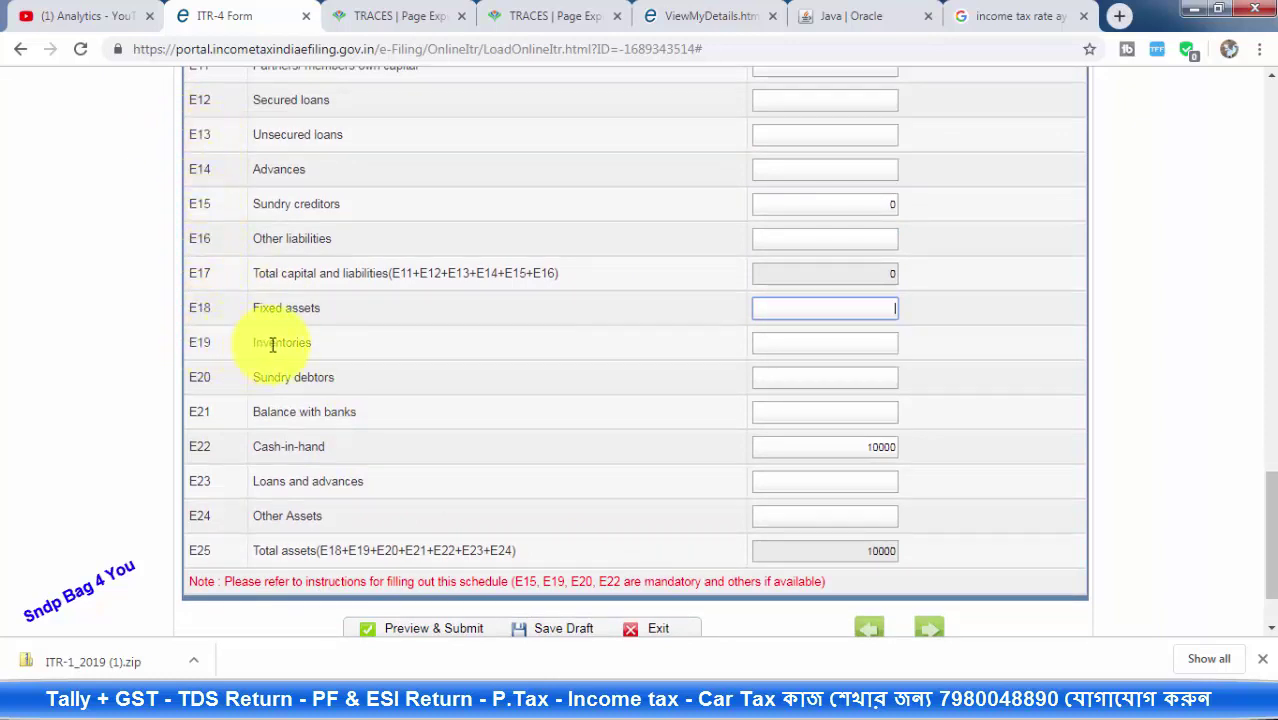
click(804, 340)
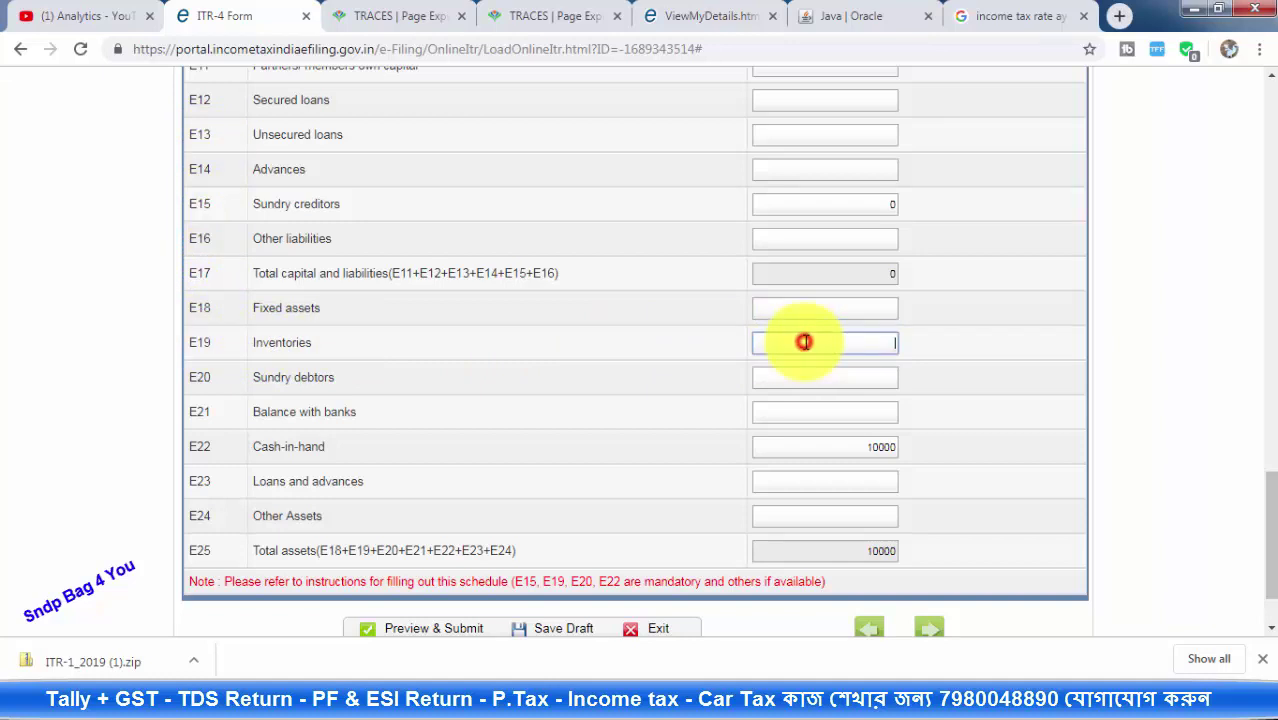
text(0)
click(842, 380)
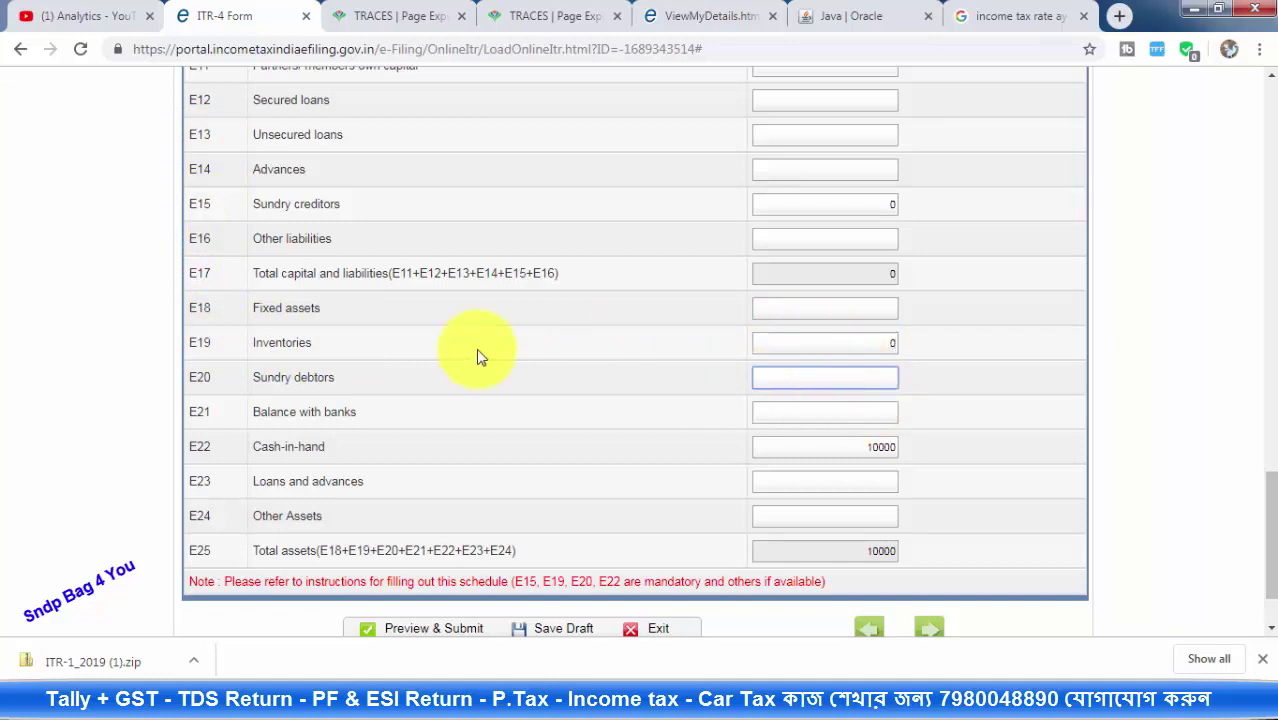
scroll(494, 442, down, 1)
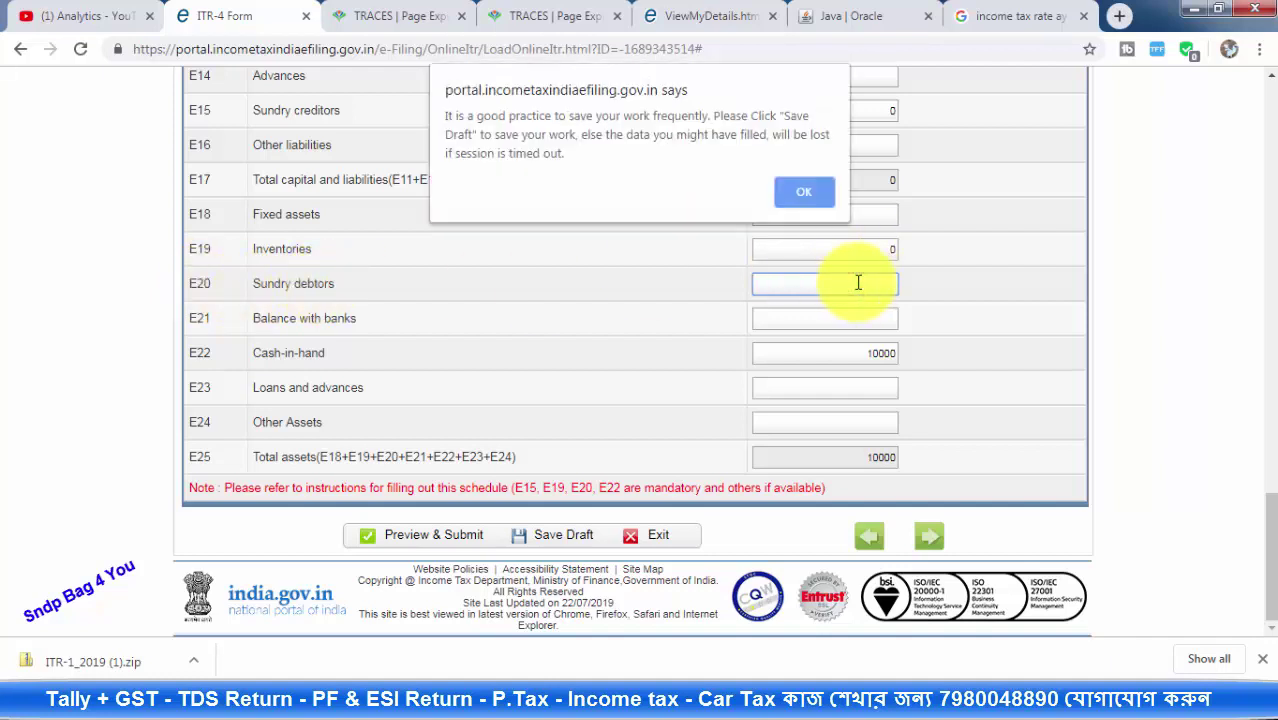
Save the draft, then enter 0 sundry debtors and 3000 balance with banks
click(803, 192)
click(598, 540)
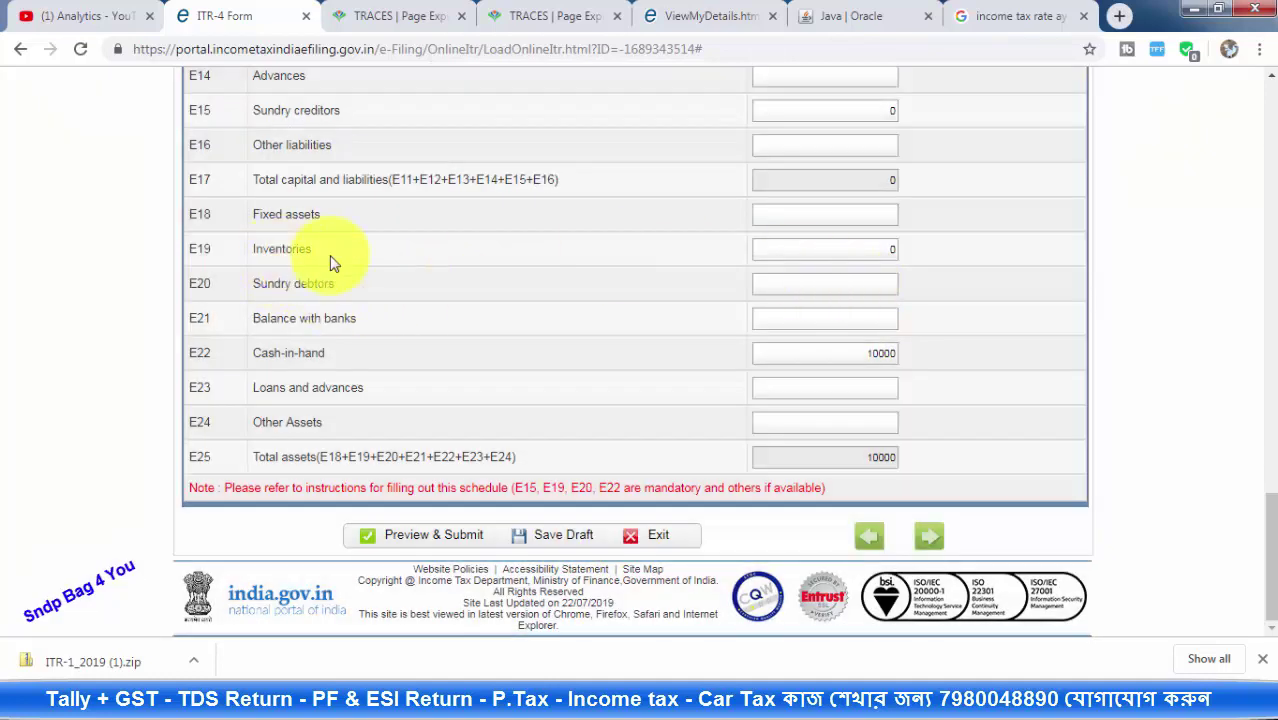
click(856, 312)
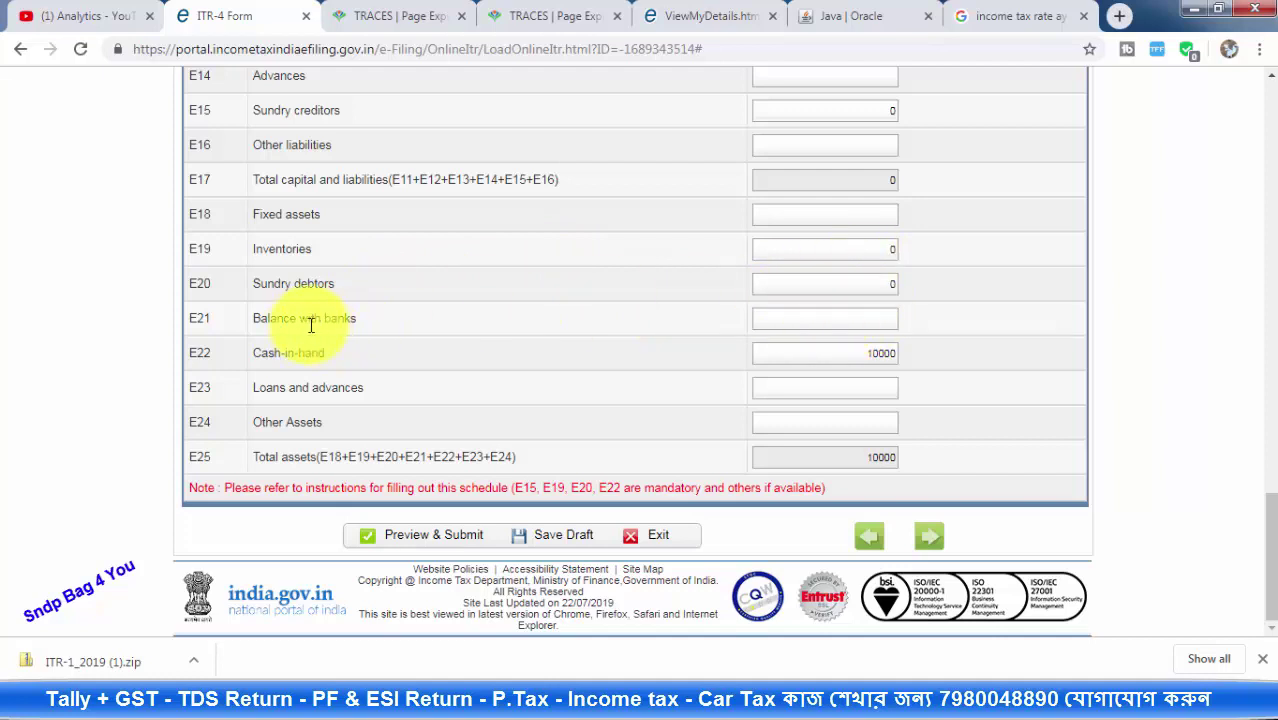
click(848, 322)
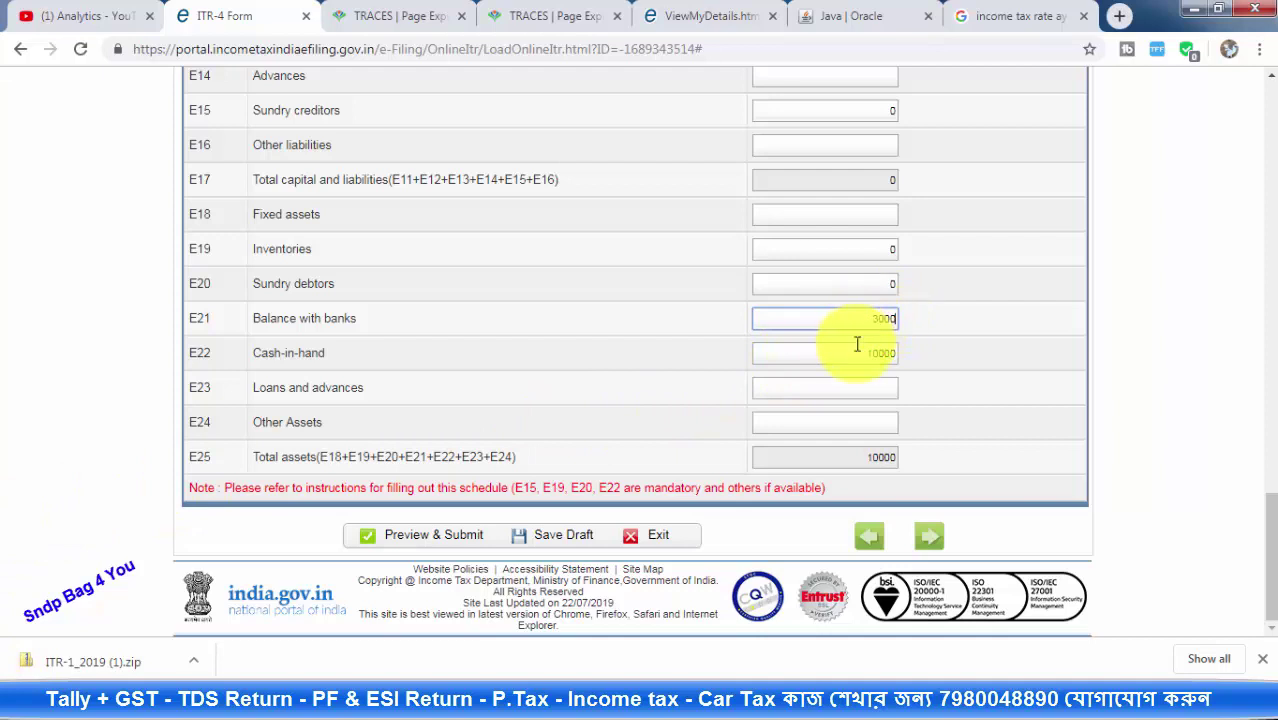
click(855, 388)
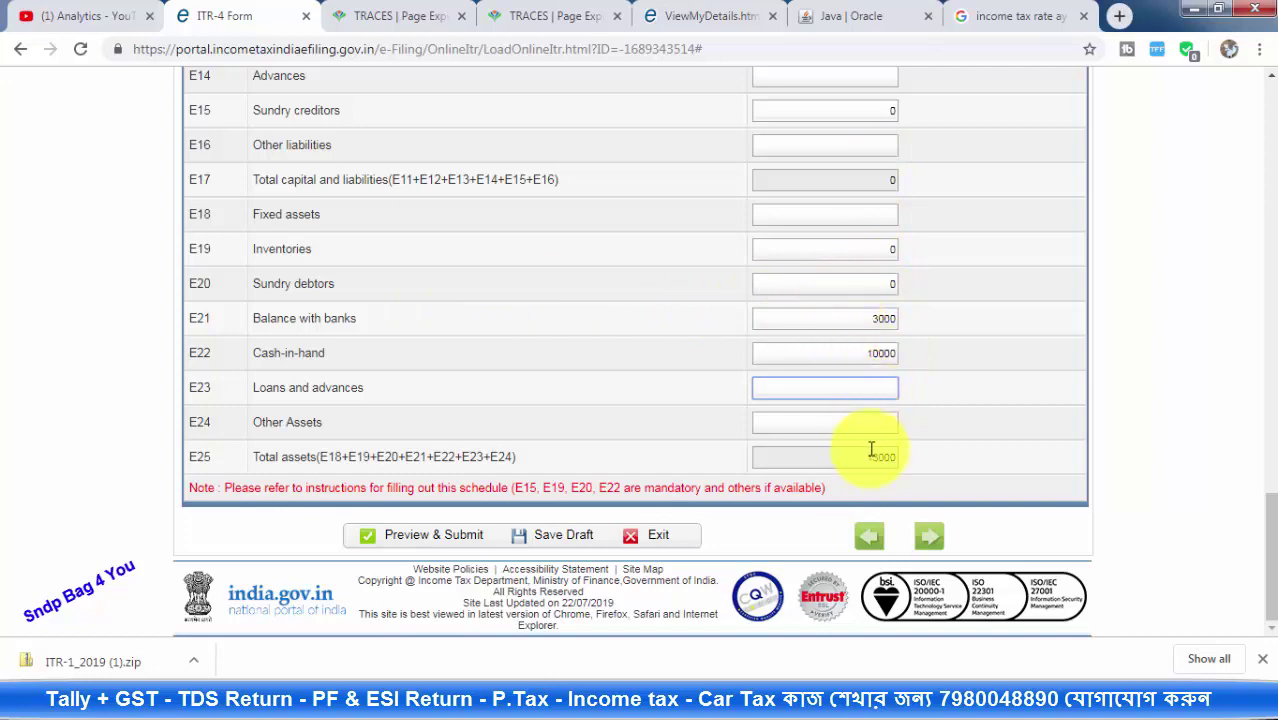
Save the draft again with total assets now at 13000
scroll(872, 453, up, 4)
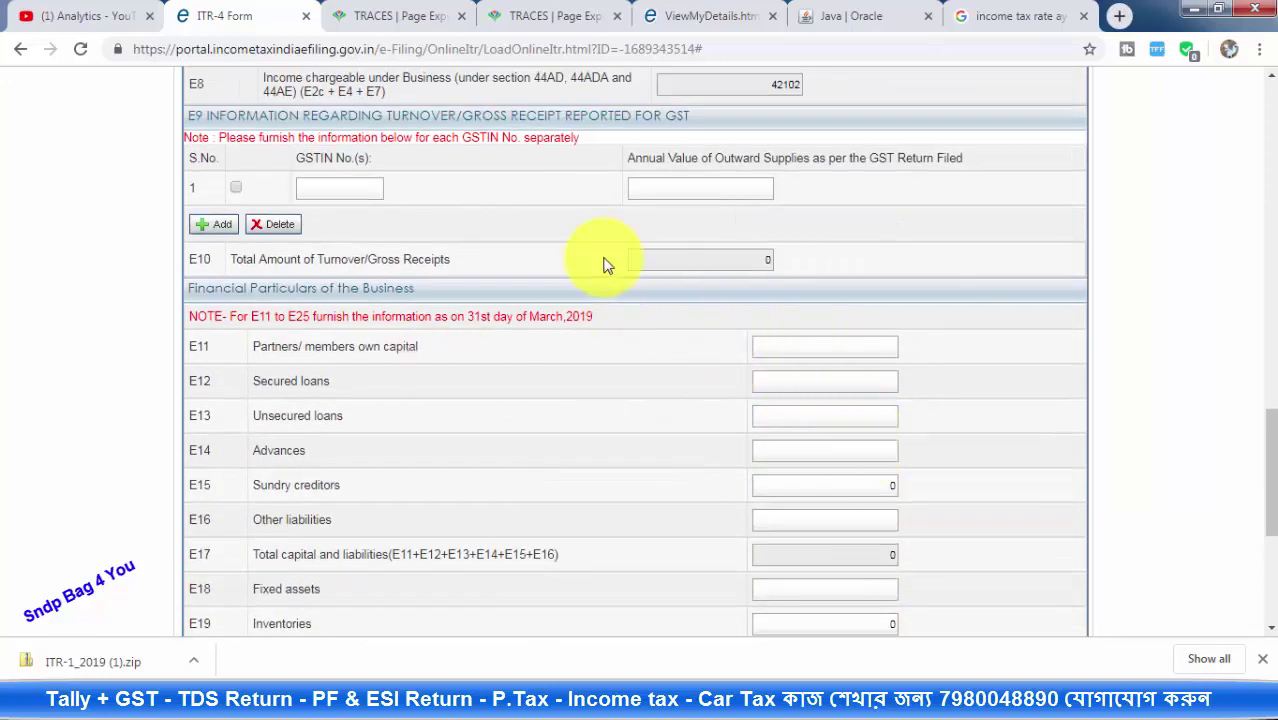
scroll(604, 265, down, 4)
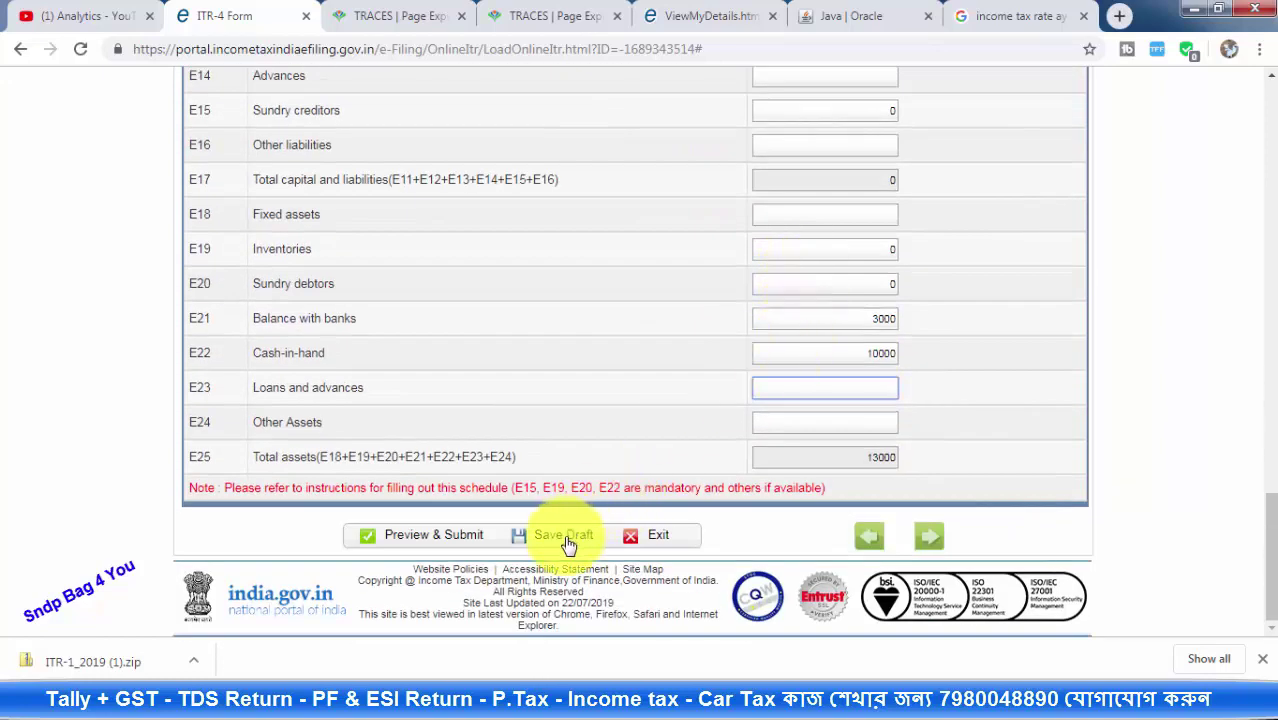
click(566, 545)
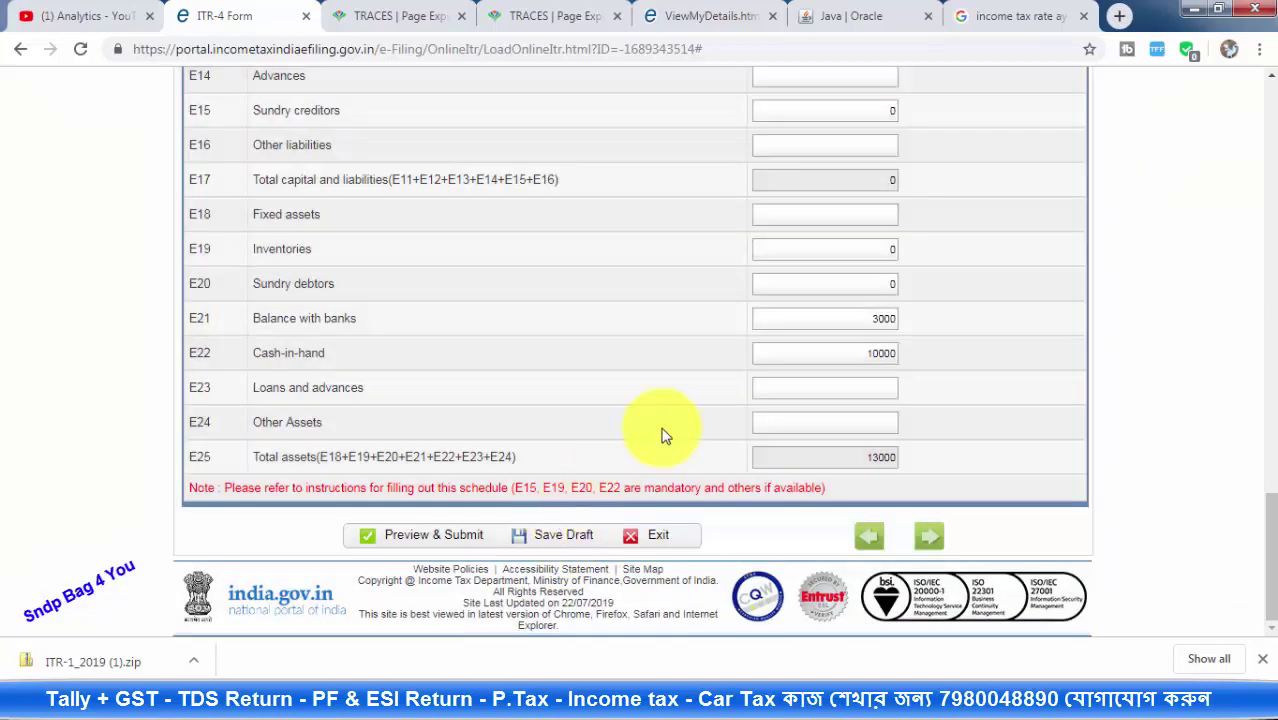
scroll(662, 425, up, 10)
scroll(668, 428, up, 7)
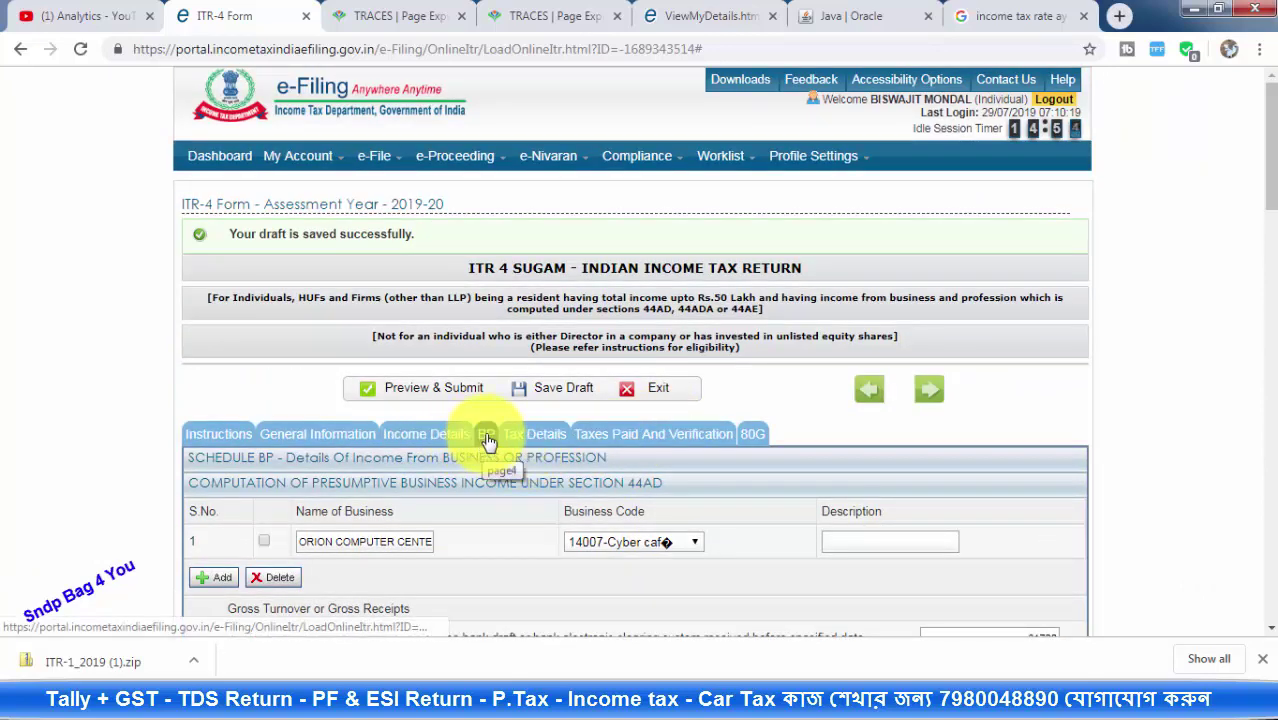
Check the B1 business income of 42102 and the salary amount in Income Details
click(427, 440)
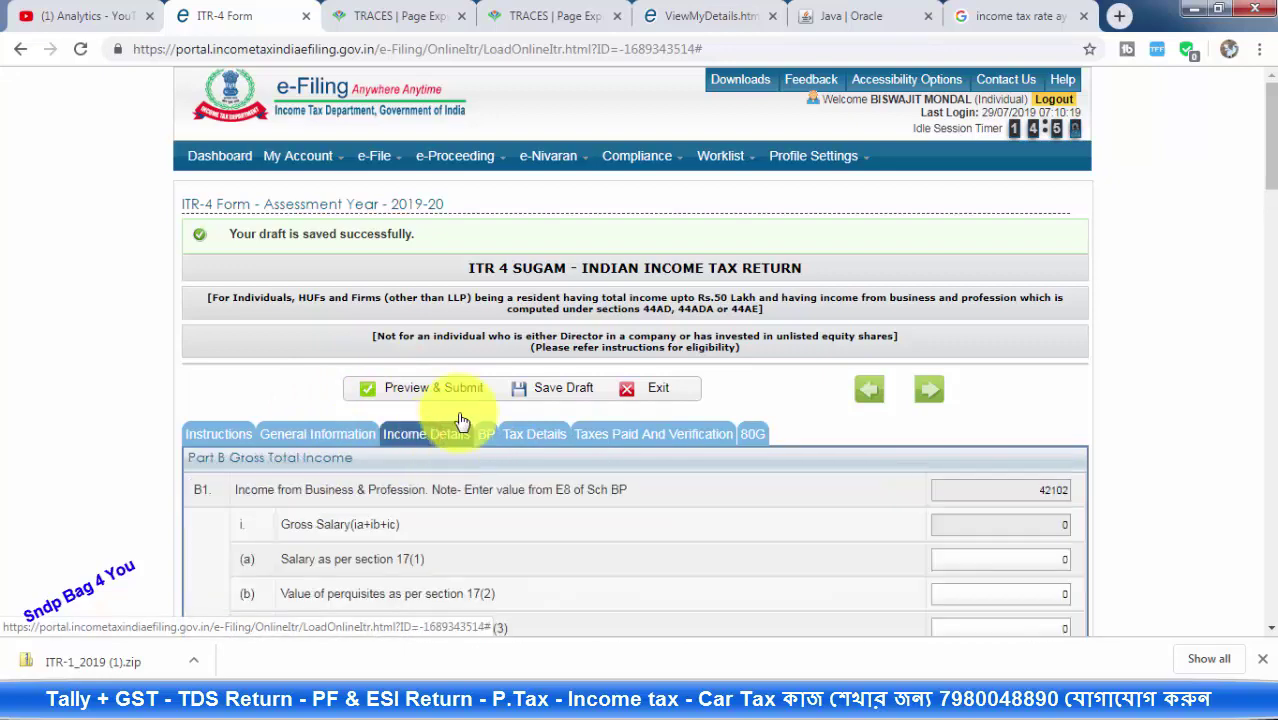
scroll(656, 371, down, 3)
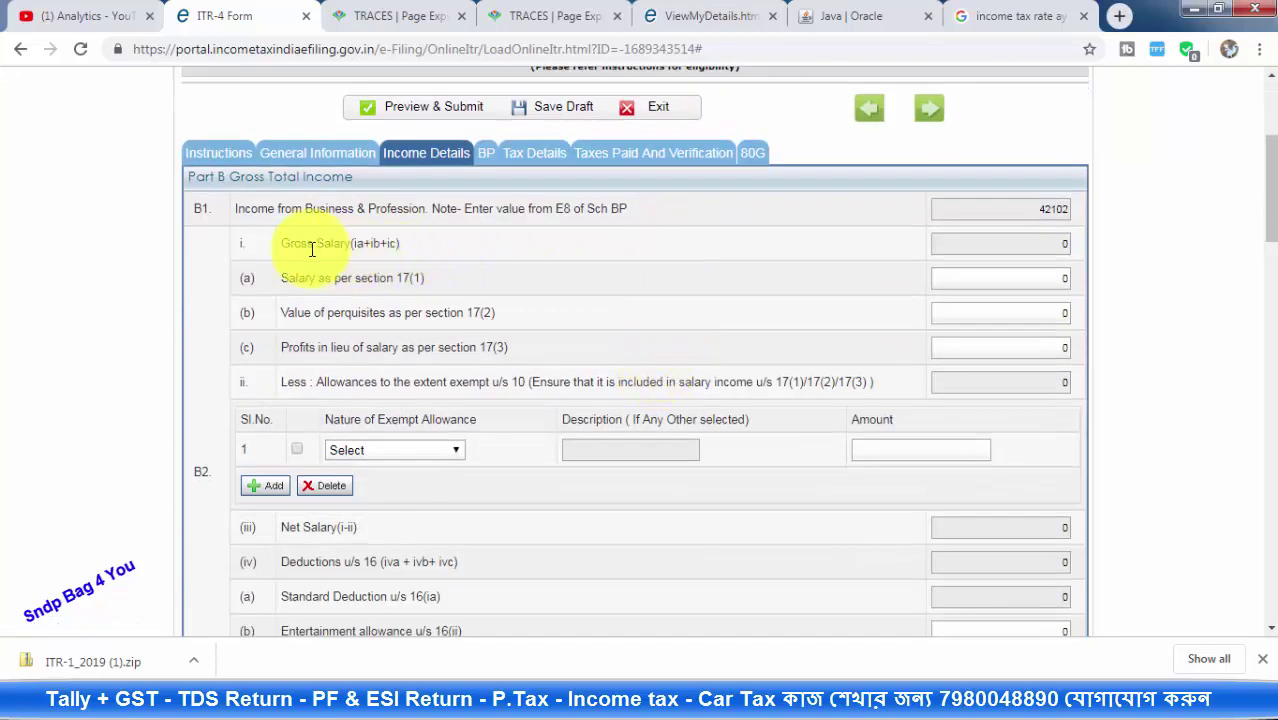
click(1034, 208)
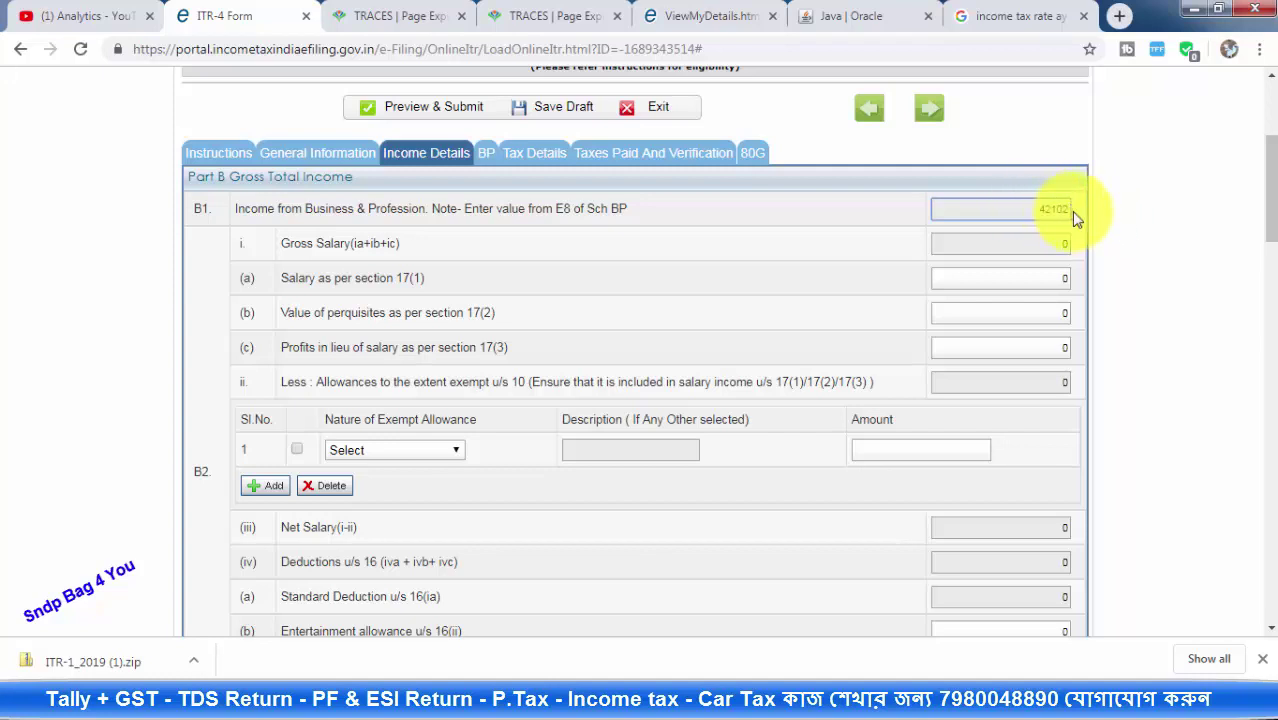
click(1063, 278)
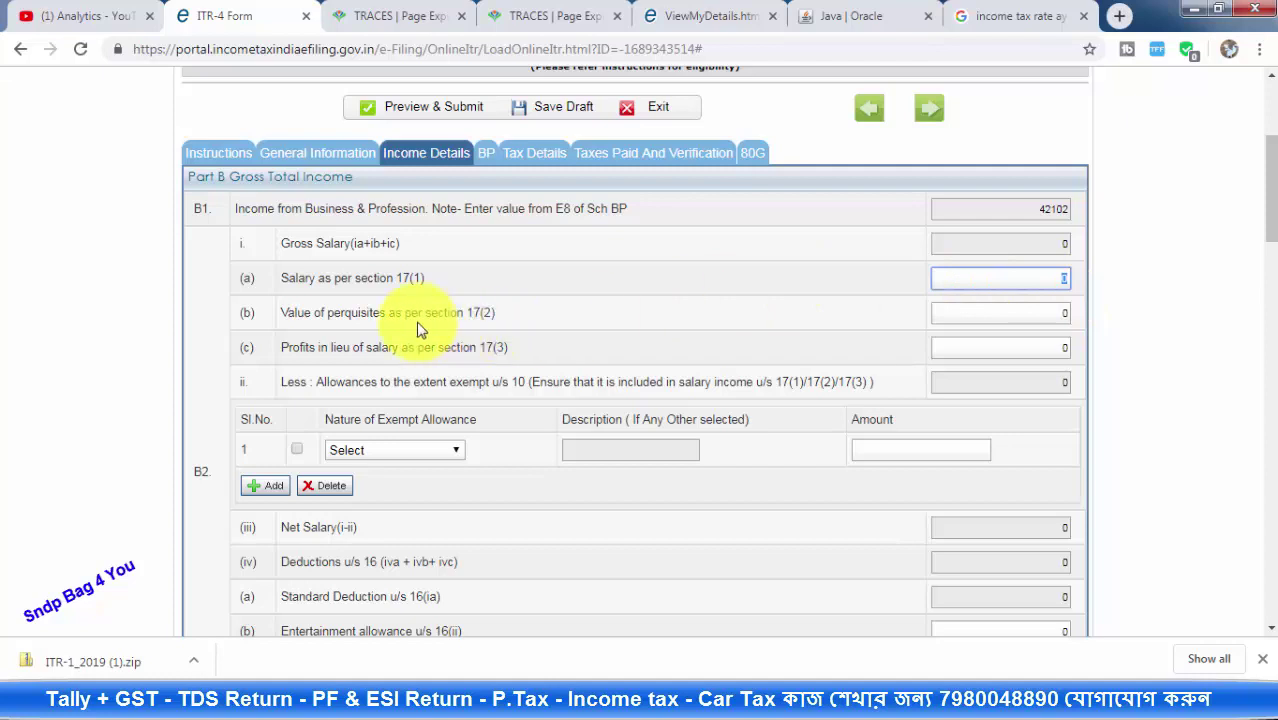
click(1063, 268)
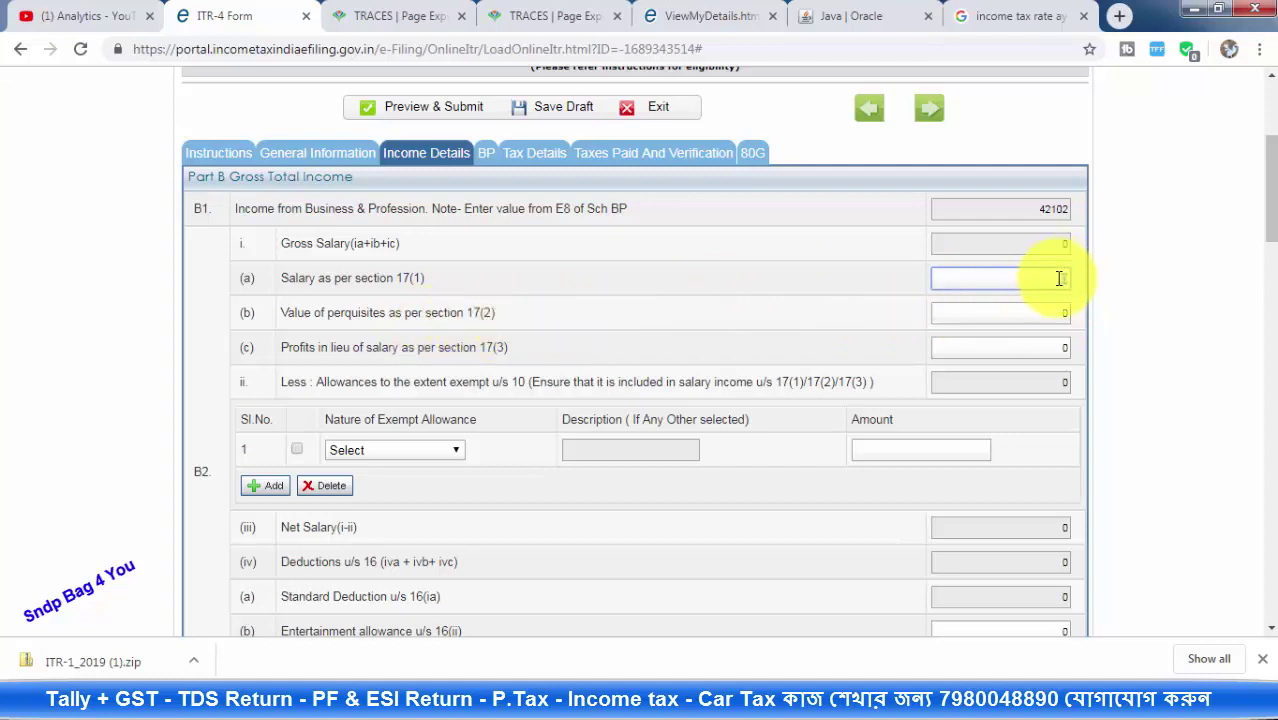
Reset the nature of other-sources income to Select
scroll(1013, 277, down, 1)
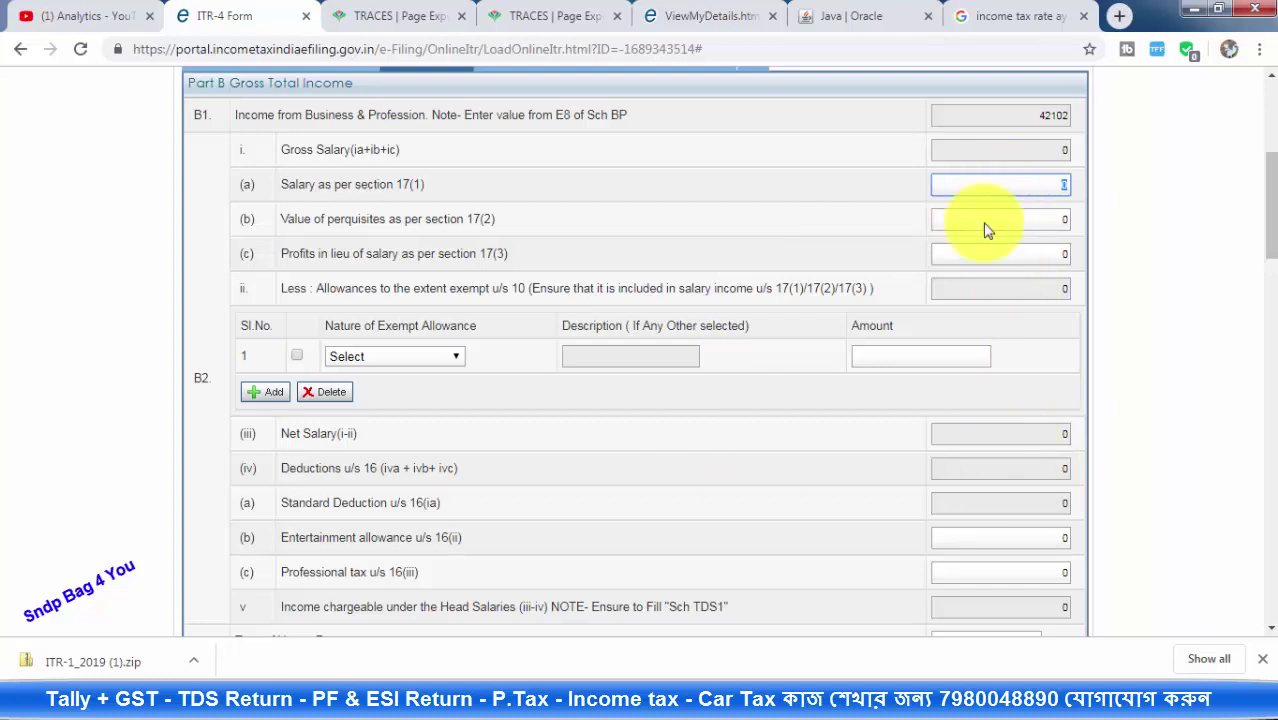
scroll(558, 338, down, 7)
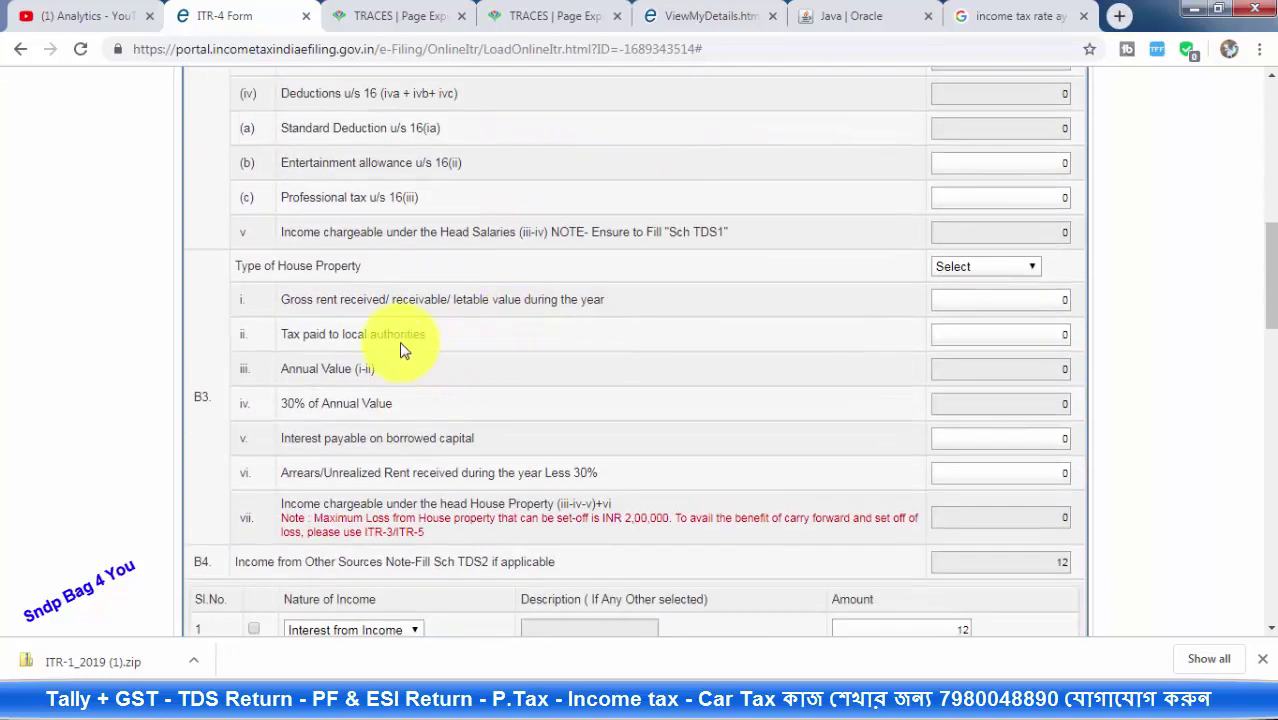
scroll(410, 355, down, 2)
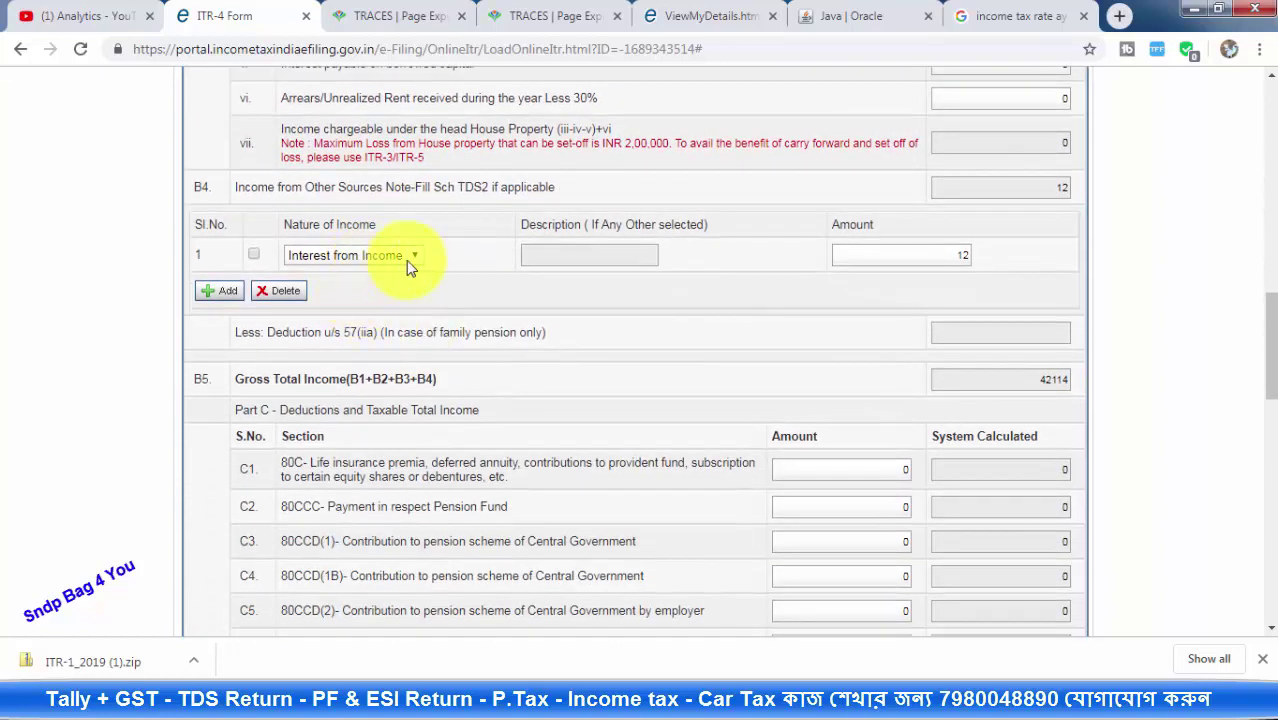
click(400, 260)
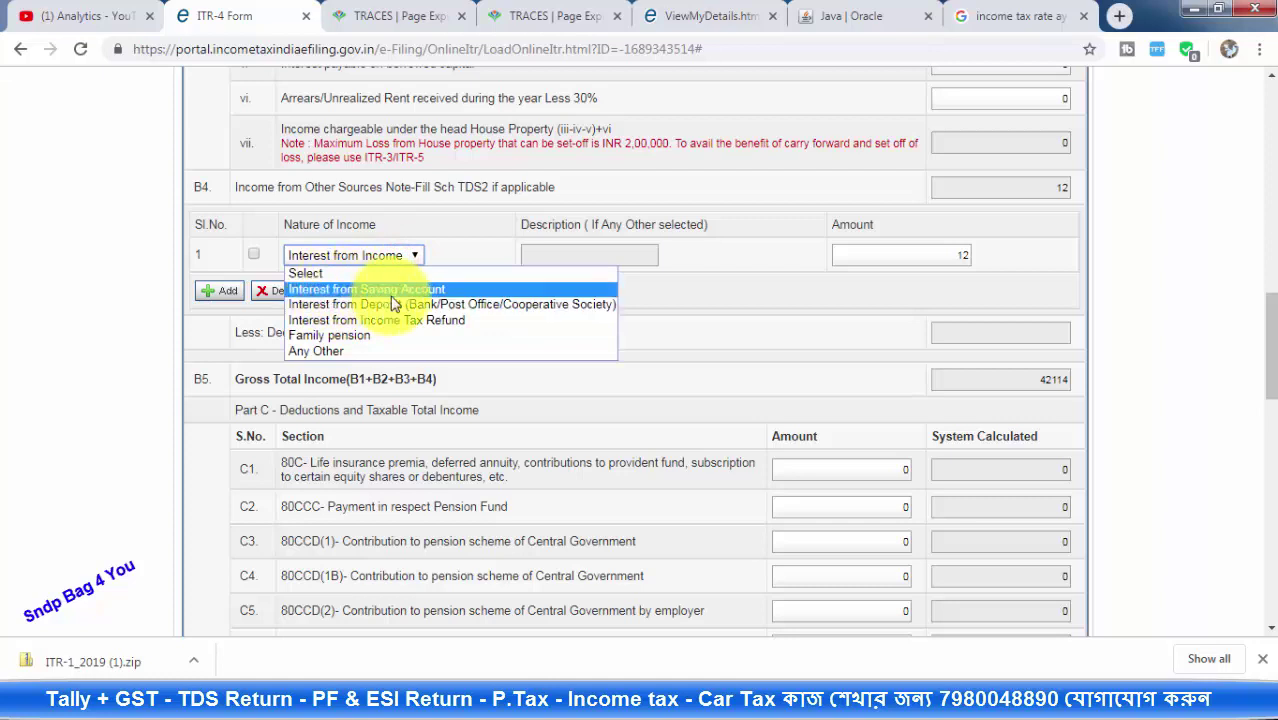
click(323, 273)
scroll(620, 300, down, 1)
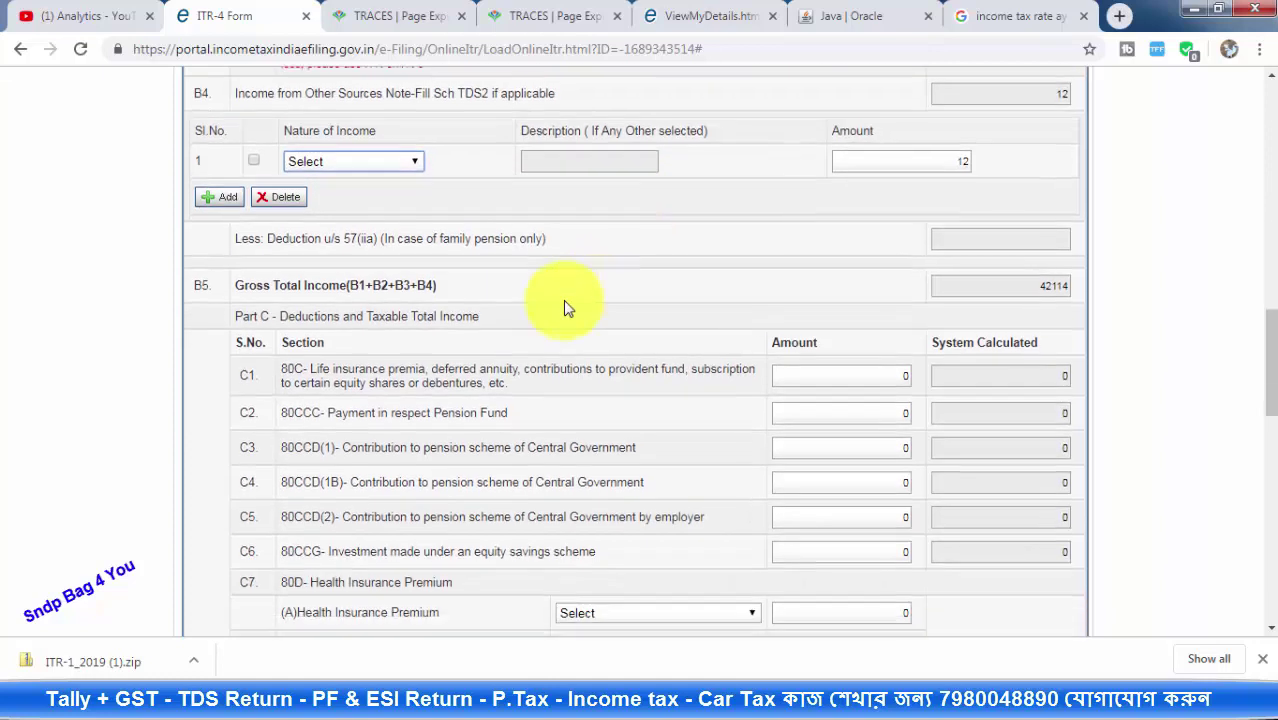
click(284, 369)
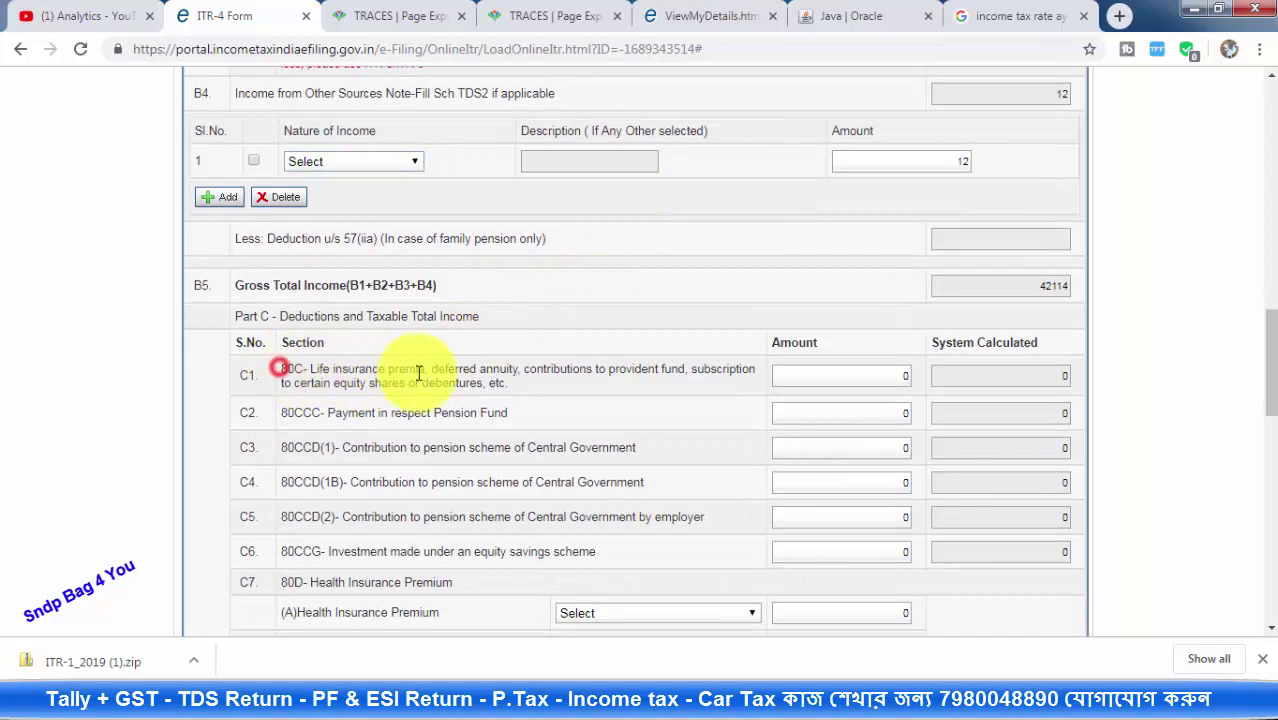
Review the 80C deductions and Part C/D tax computation: gross total income 42114, tax payable 0
click(873, 375)
scroll(546, 333, down, 2)
scroll(546, 333, down, 2)
scroll(502, 274, down, 3)
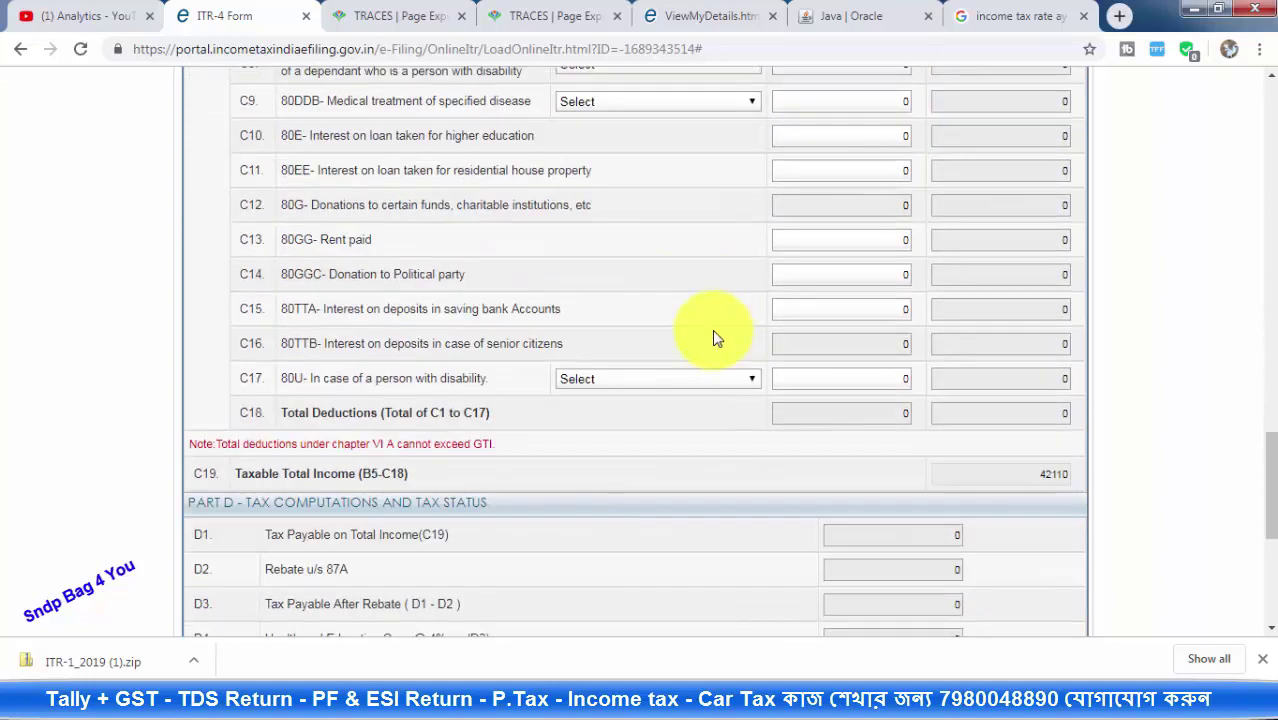
scroll(768, 330, down, 5)
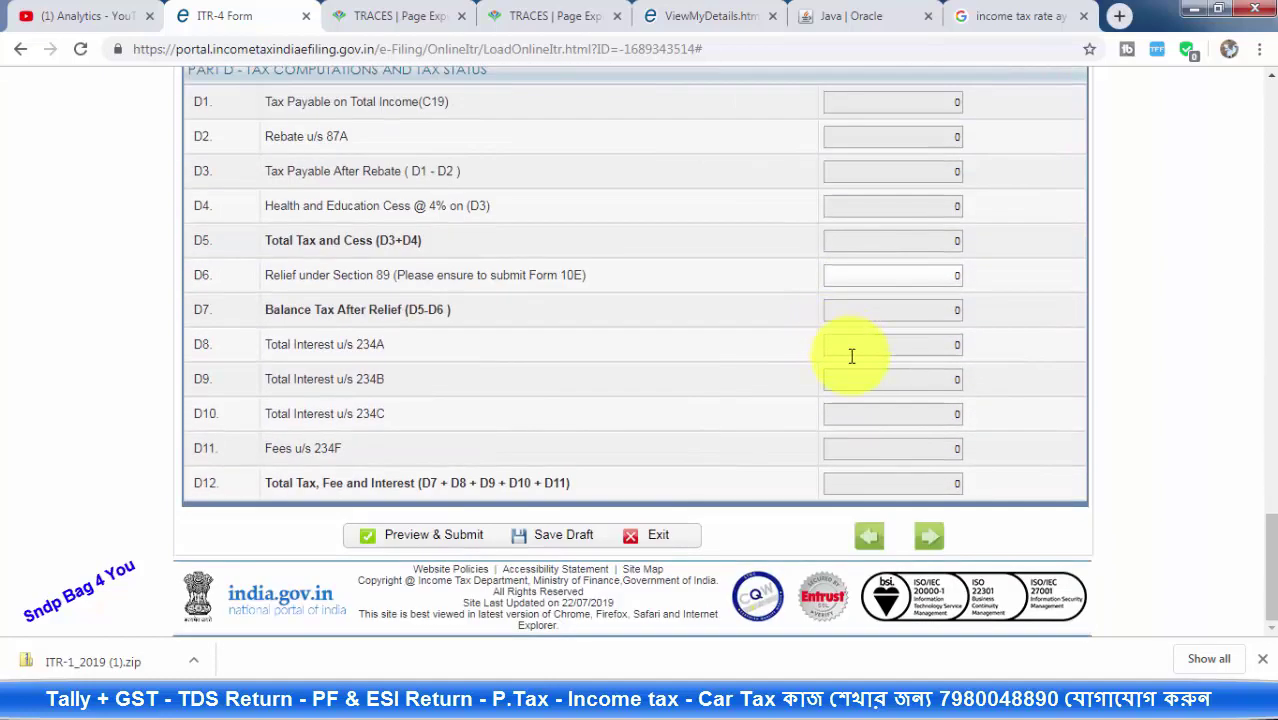
scroll(804, 379, up, 8)
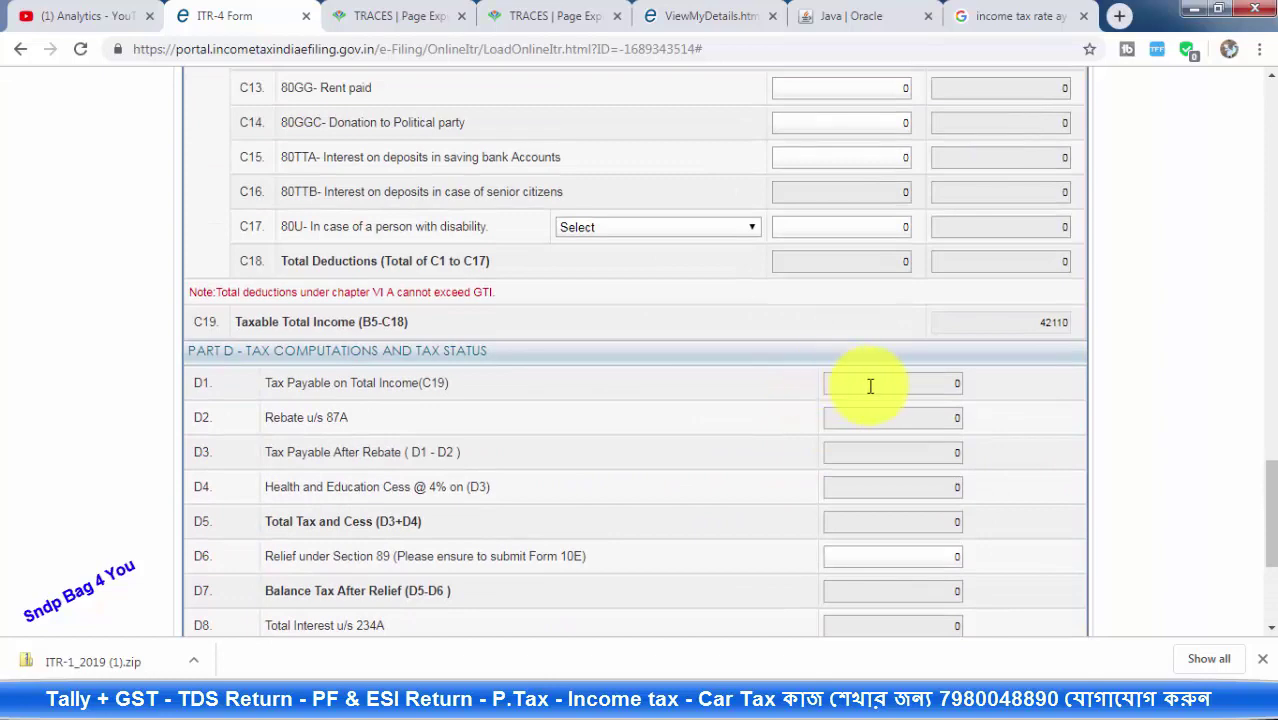
scroll(905, 380, up, 15)
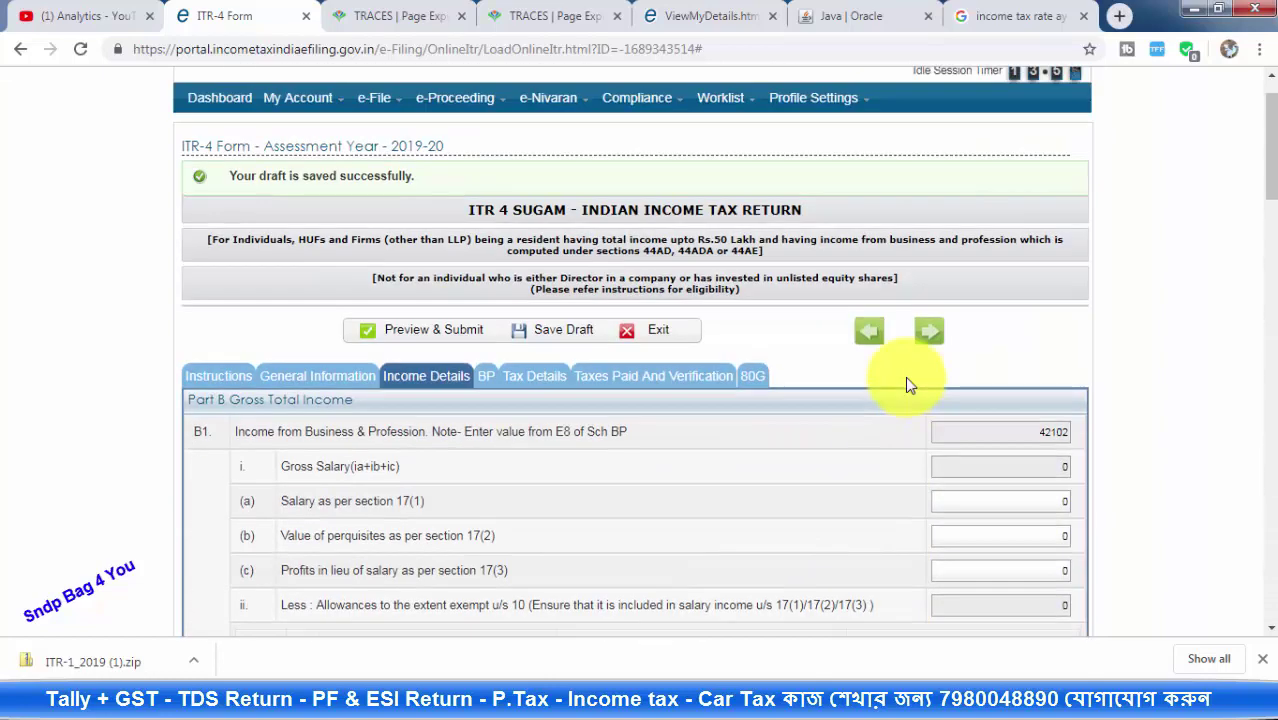
Set Head of Income to 'Income from business and Profession' for both Sch TDS2 deductor rows
click(537, 380)
scroll(715, 305, down, 3)
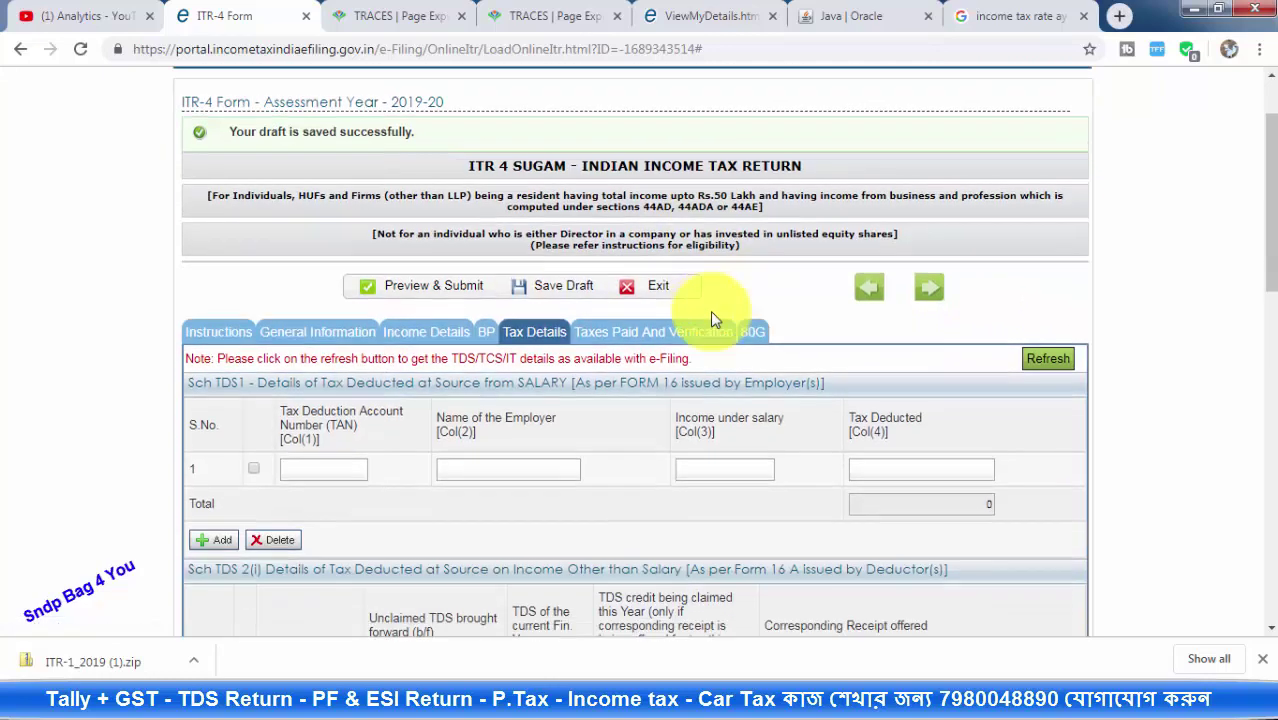
scroll(560, 292, down, 1)
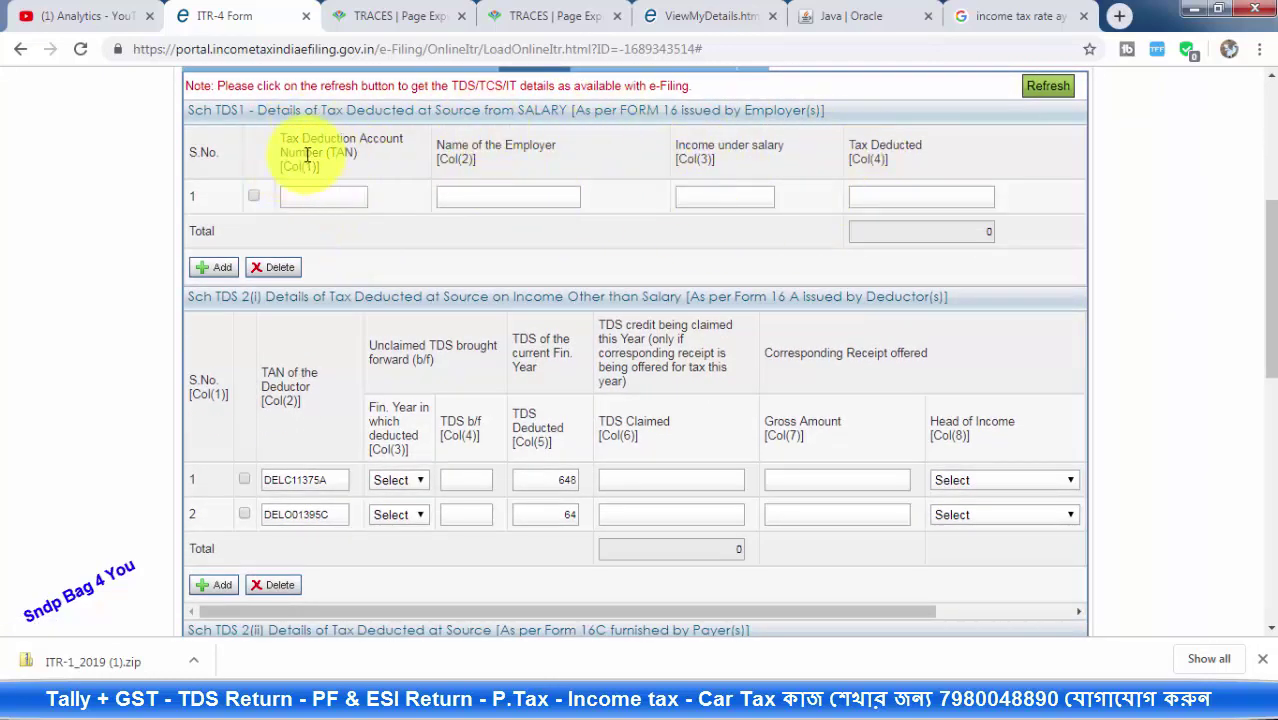
scroll(613, 247, down, 1)
scroll(613, 247, down, 1)
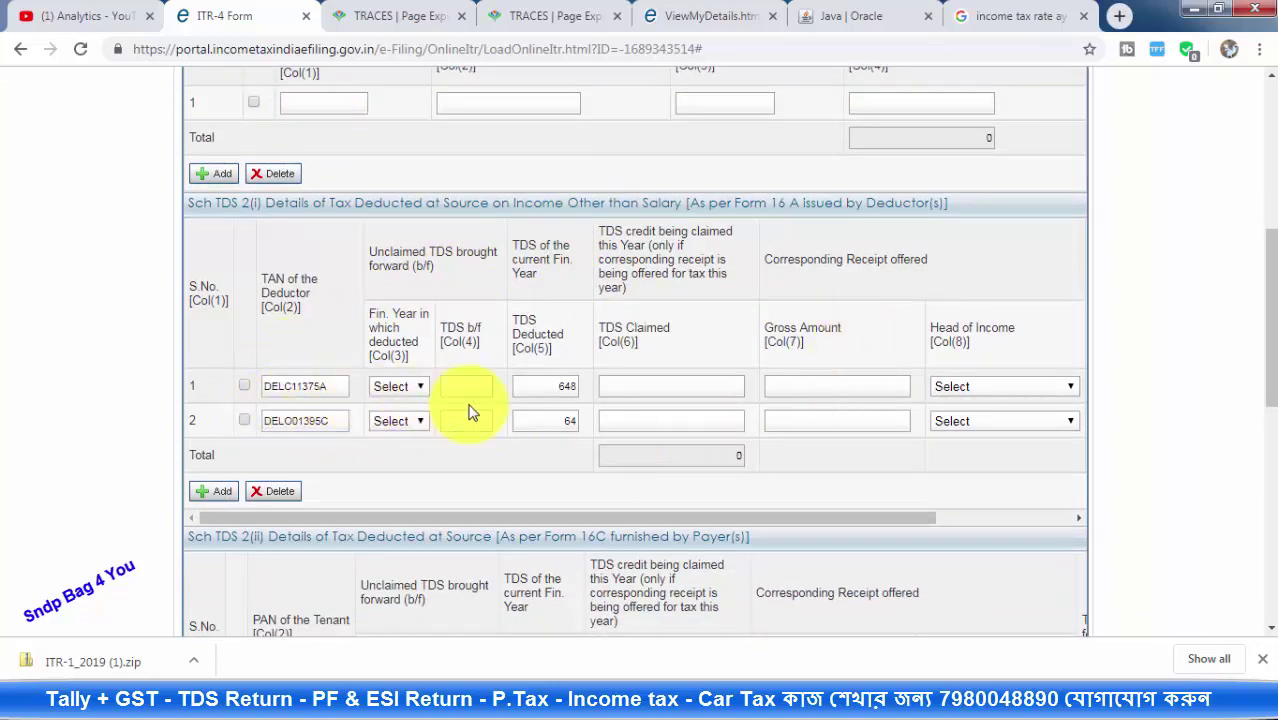
click(995, 386)
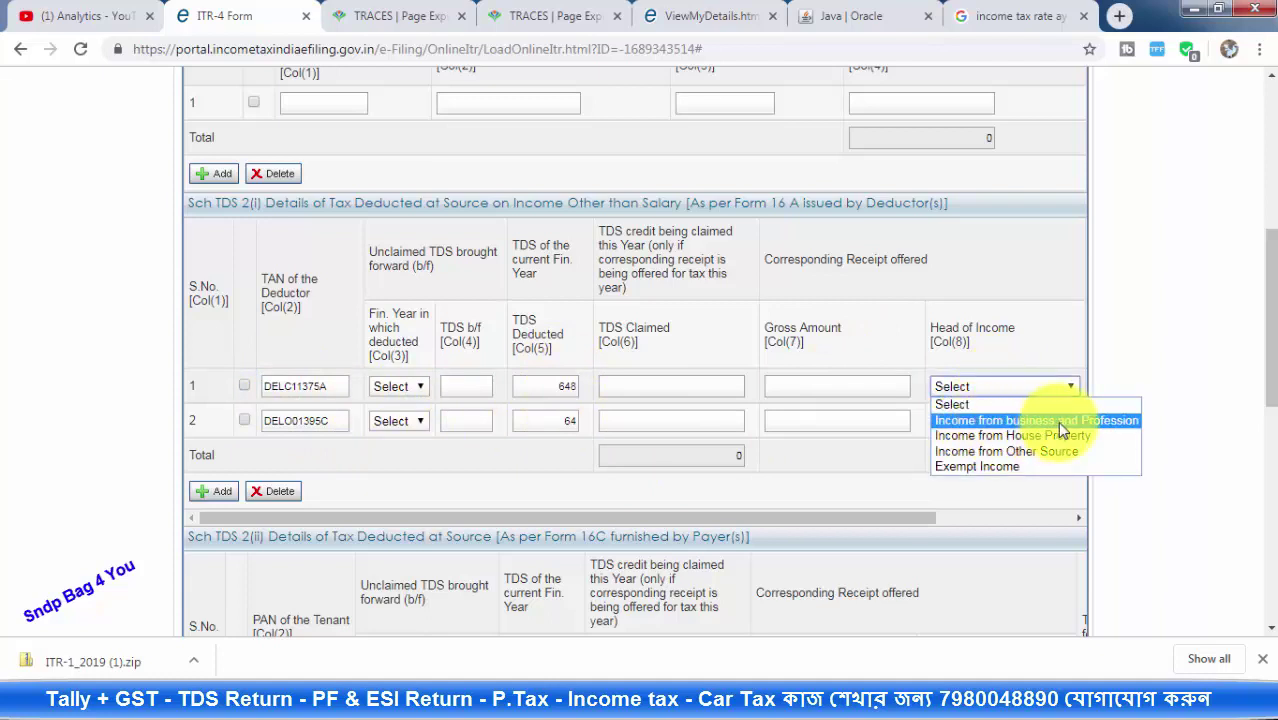
click(1075, 420)
click(1003, 421)
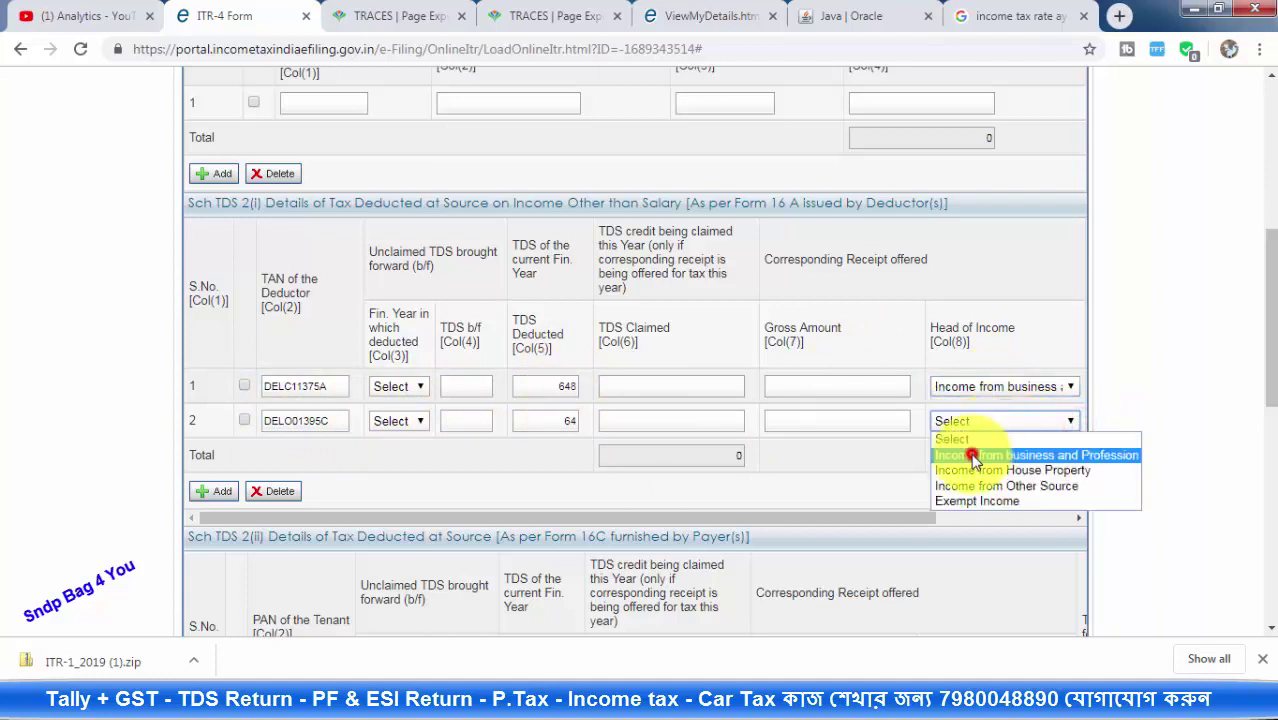
click(970, 449)
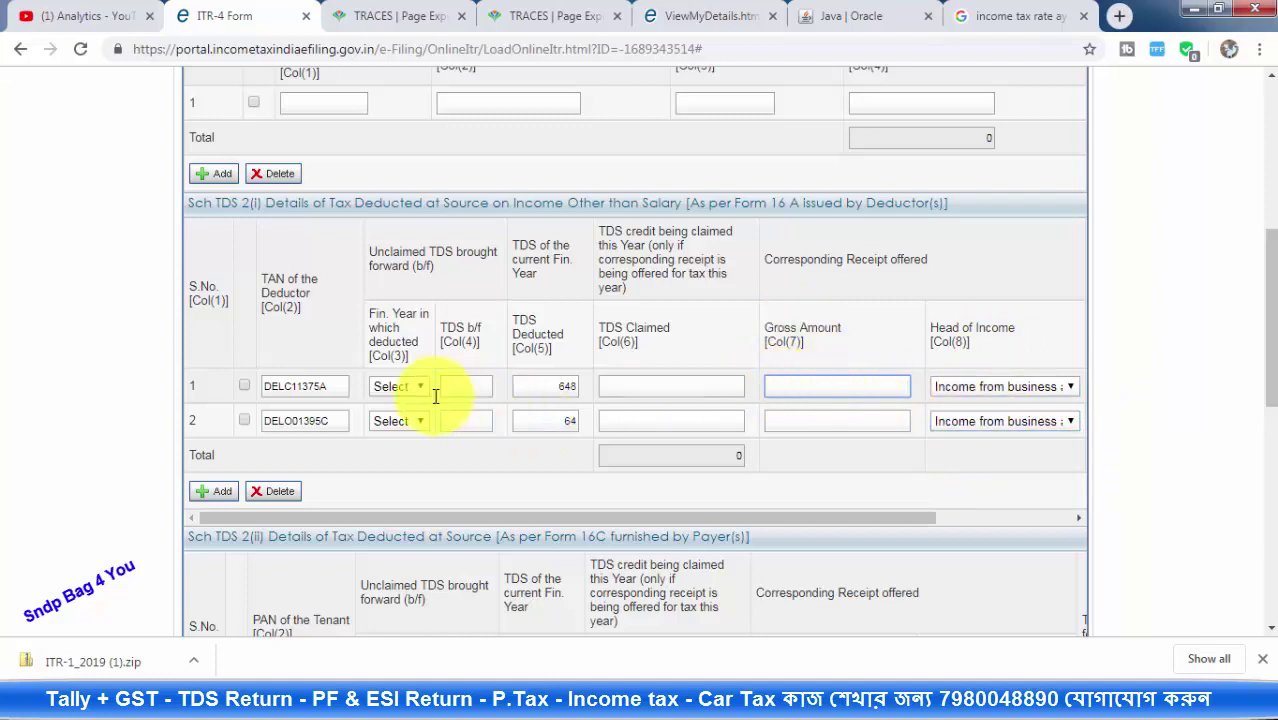
Select the first deductor's TAN to compare against Form 26AS
drag(334, 386, 240, 375)
click(562, 387)
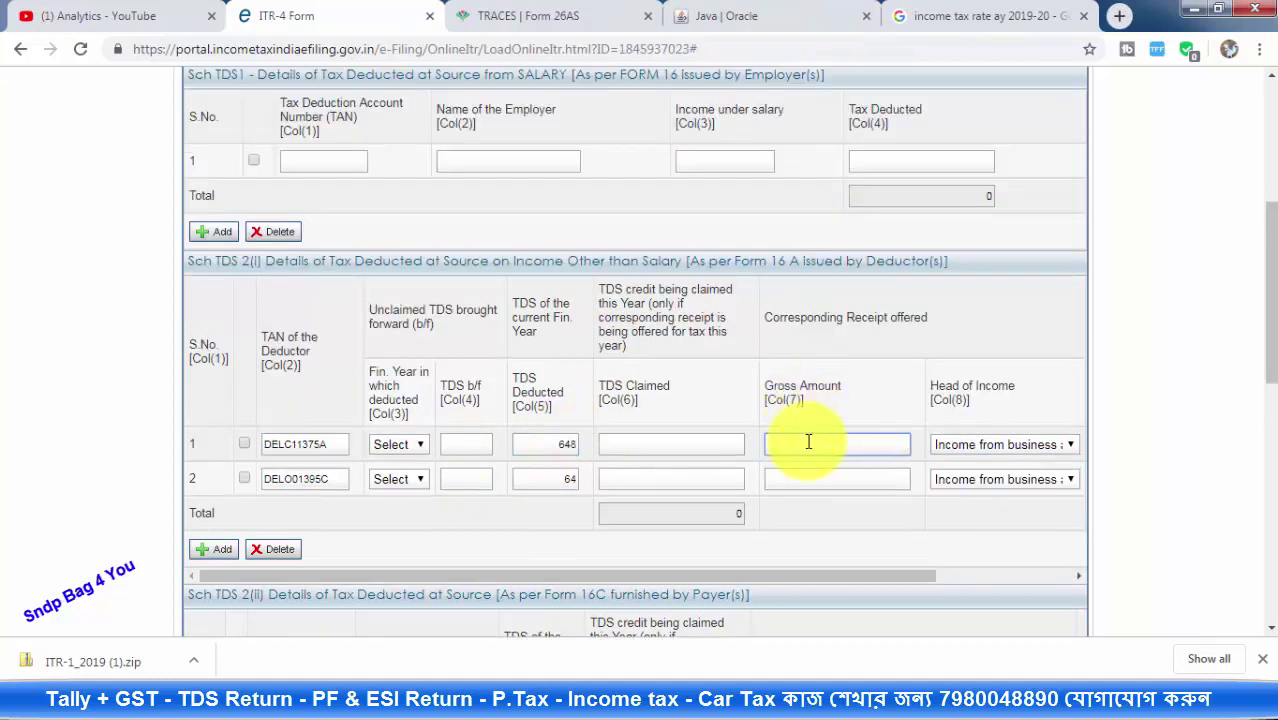
click(556, 16)
Read row 1's 61,060.47 total amount paid in Form 26AS and return to the ITR-4
scroll(754, 285, down, 2)
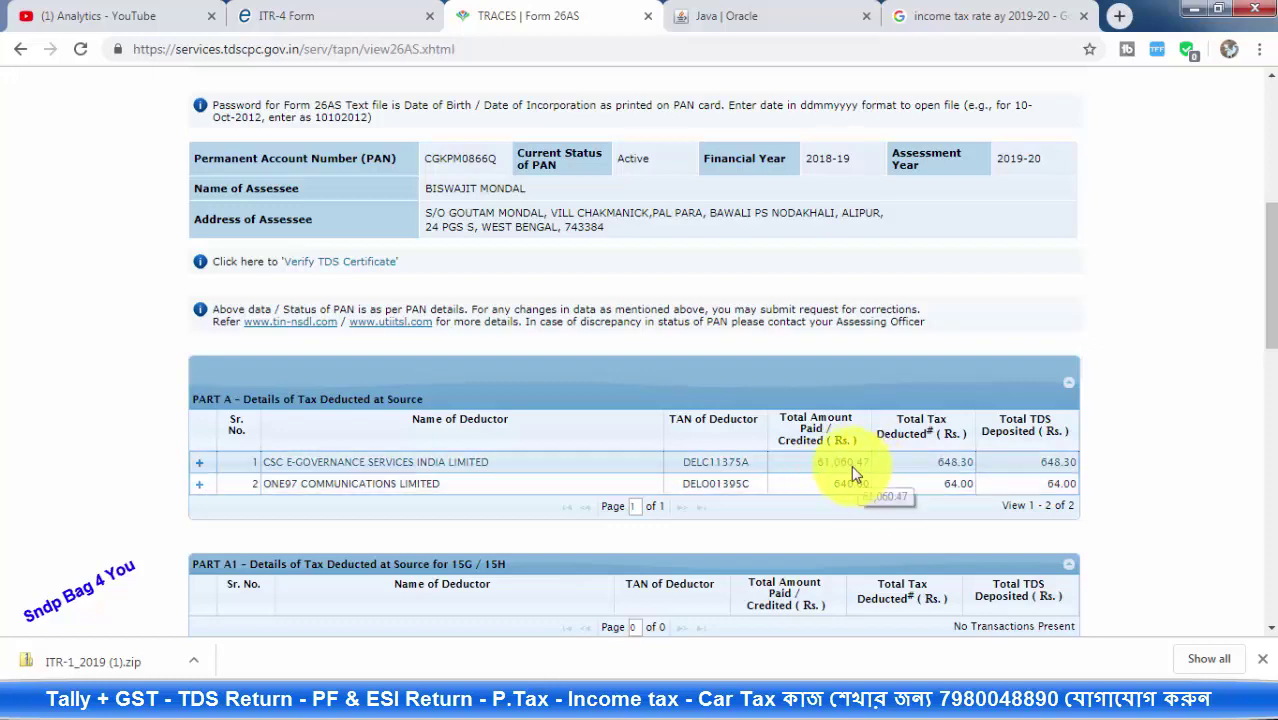
click(300, 15)
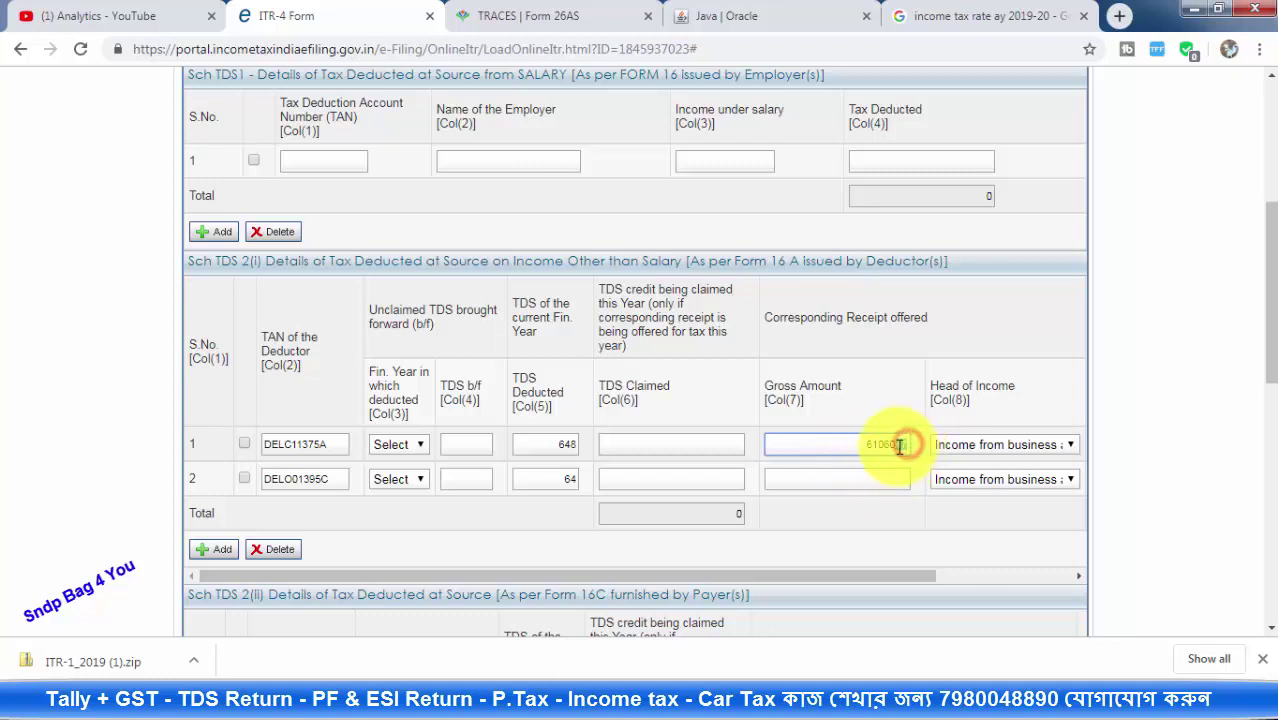
Enter 640 from Form 26AS as row 2's gross amount and tick the TDS rows
click(890, 477)
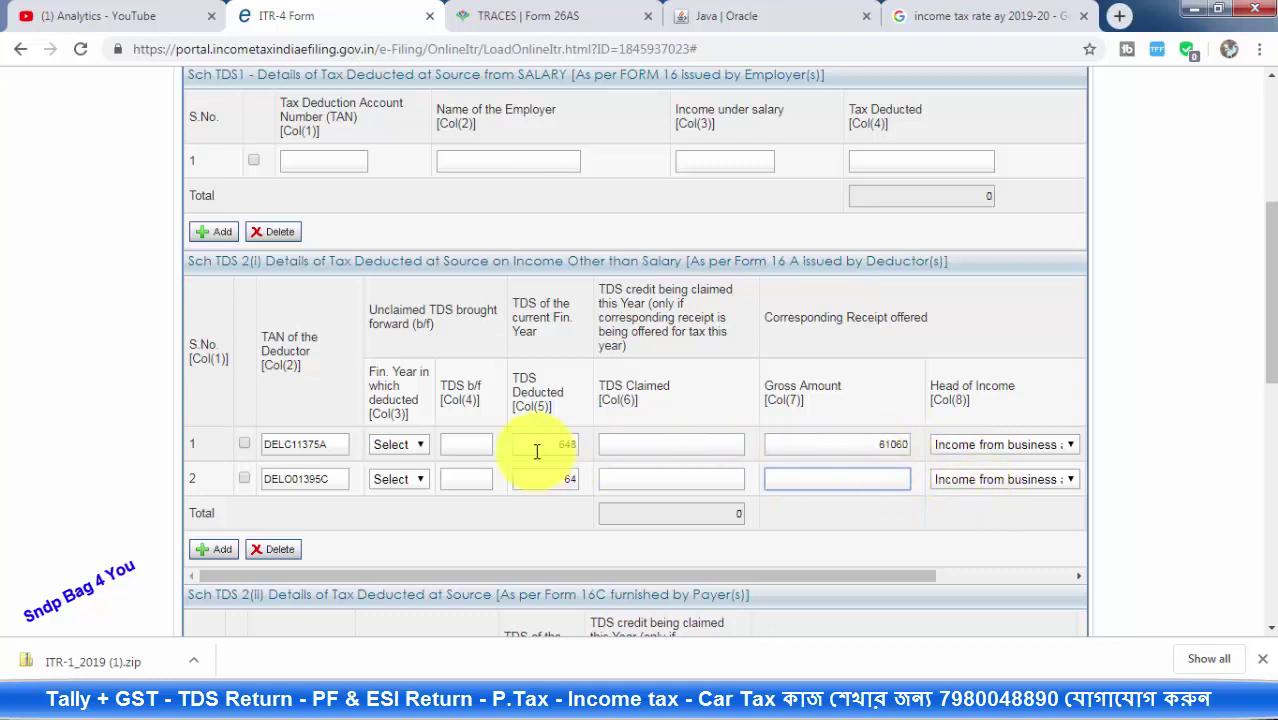
drag(545, 445, 585, 443)
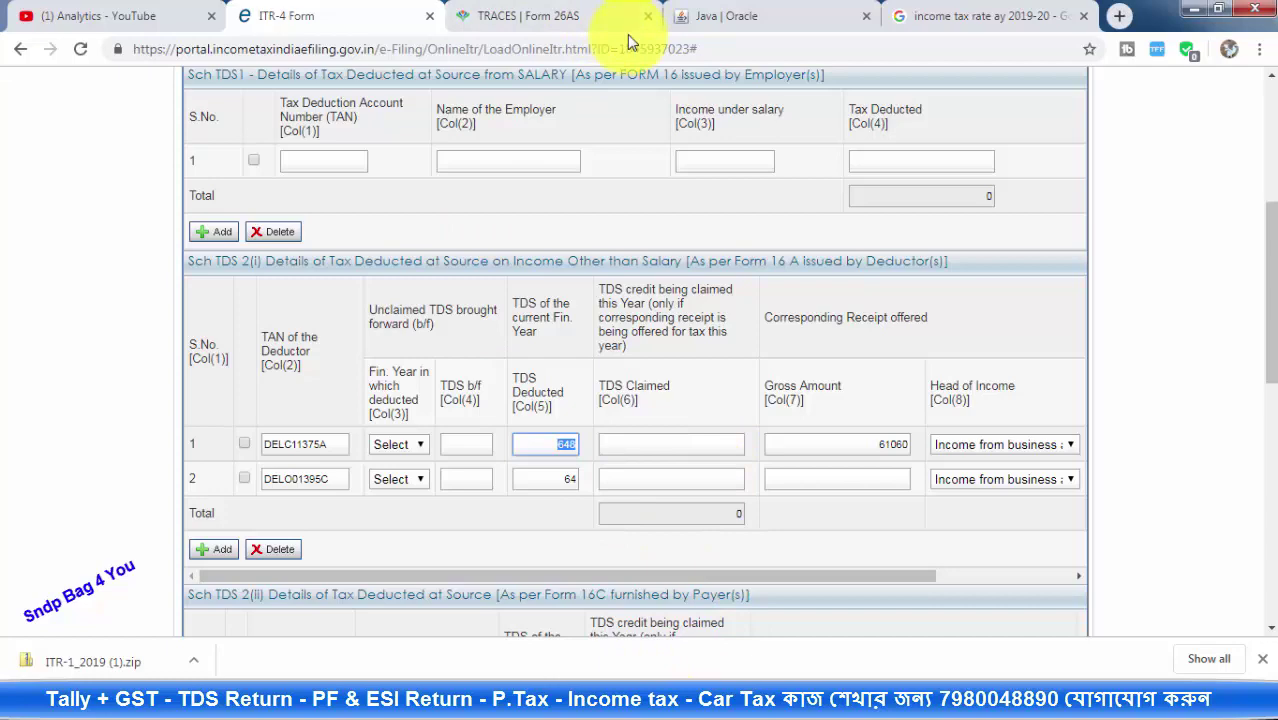
click(570, 18)
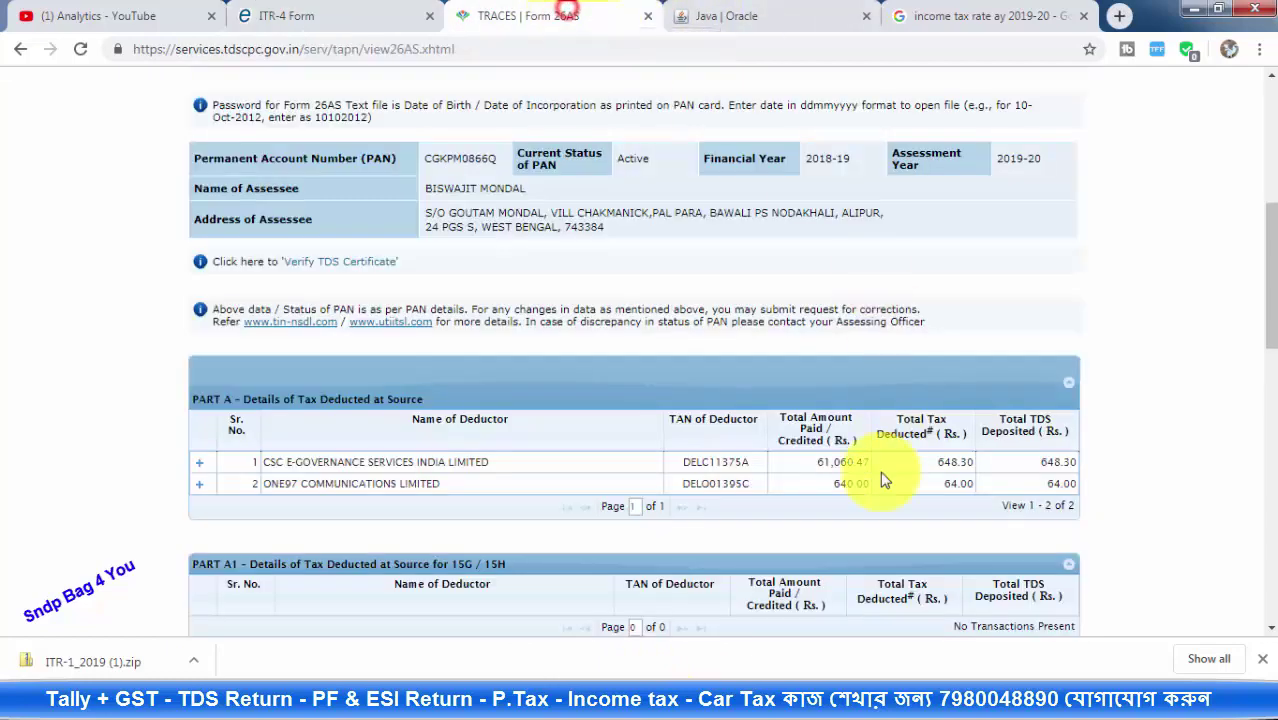
click(839, 485)
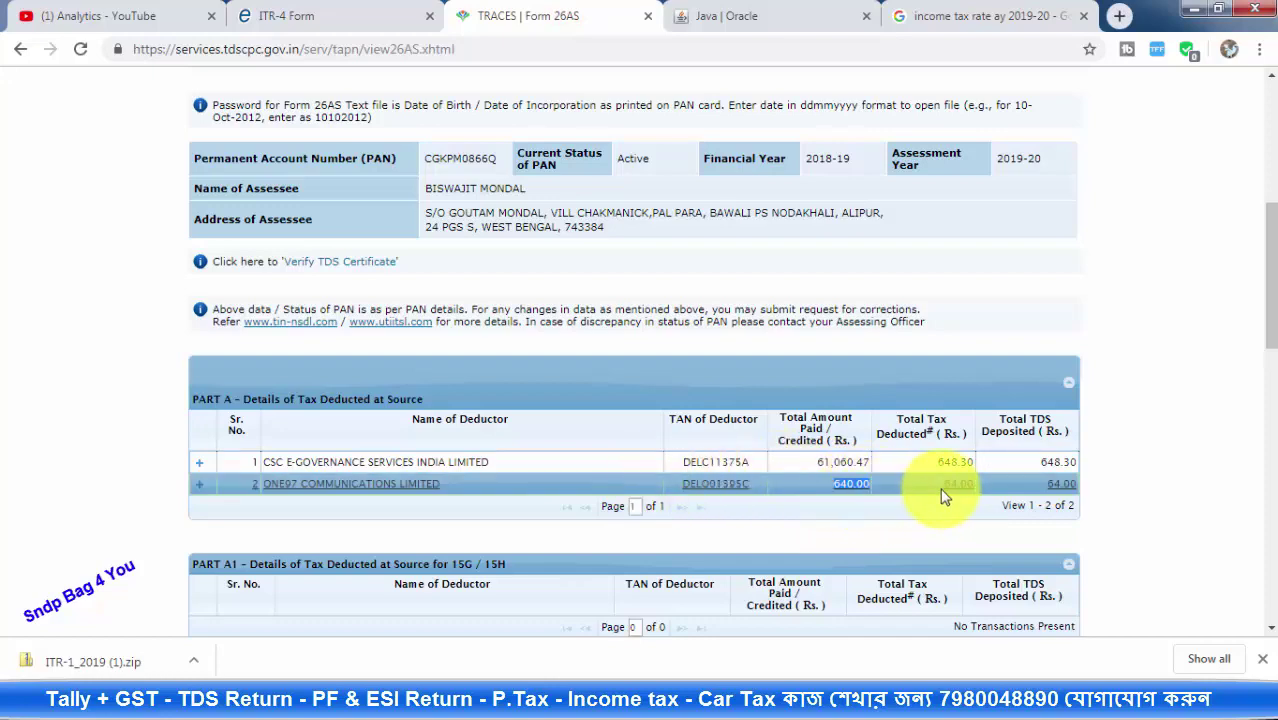
click(367, 12)
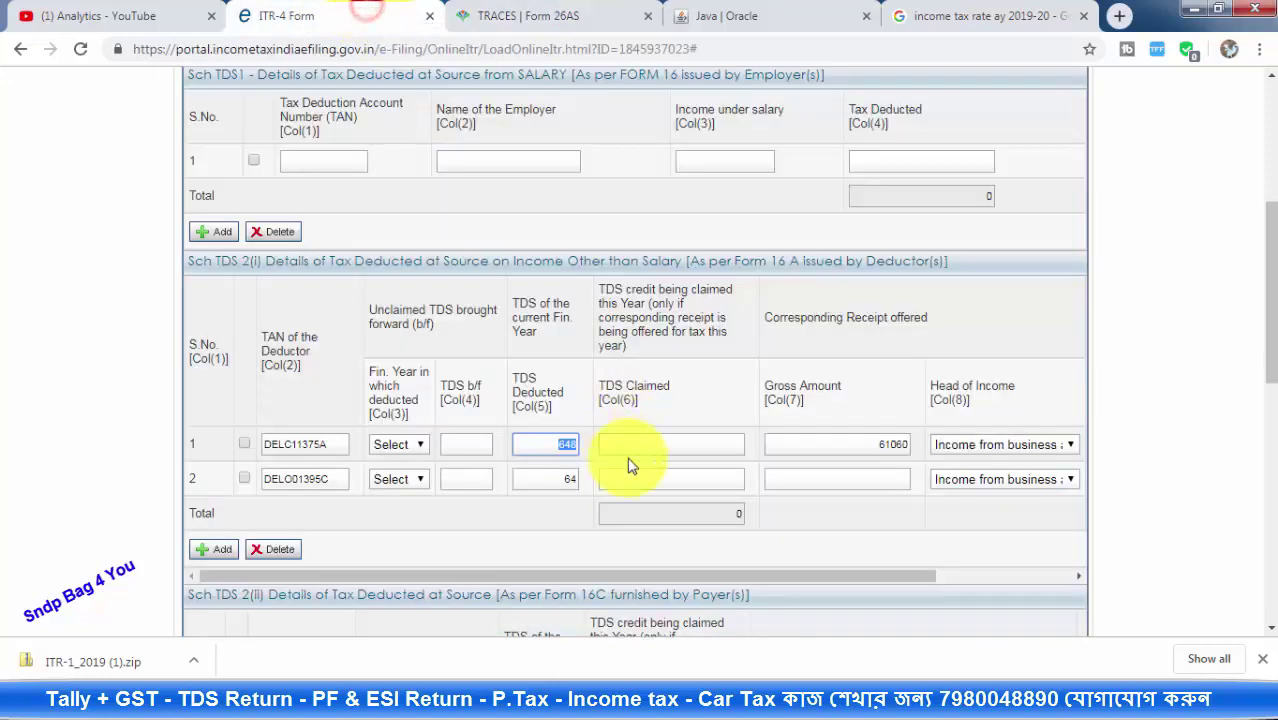
click(834, 481)
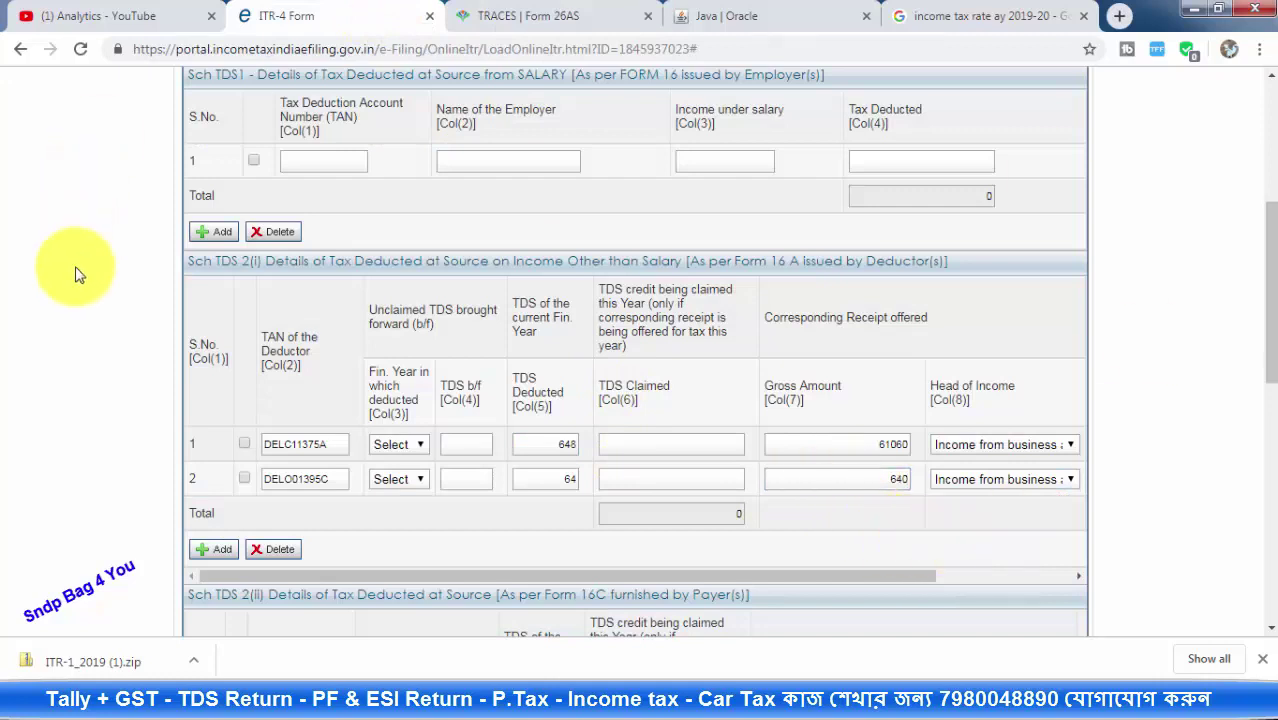
click(249, 445)
Enter 648 and 64 as TDS claimed for deductor rows 1 and 2, making the total 712
click(244, 478)
scroll(1047, 393, down, 1)
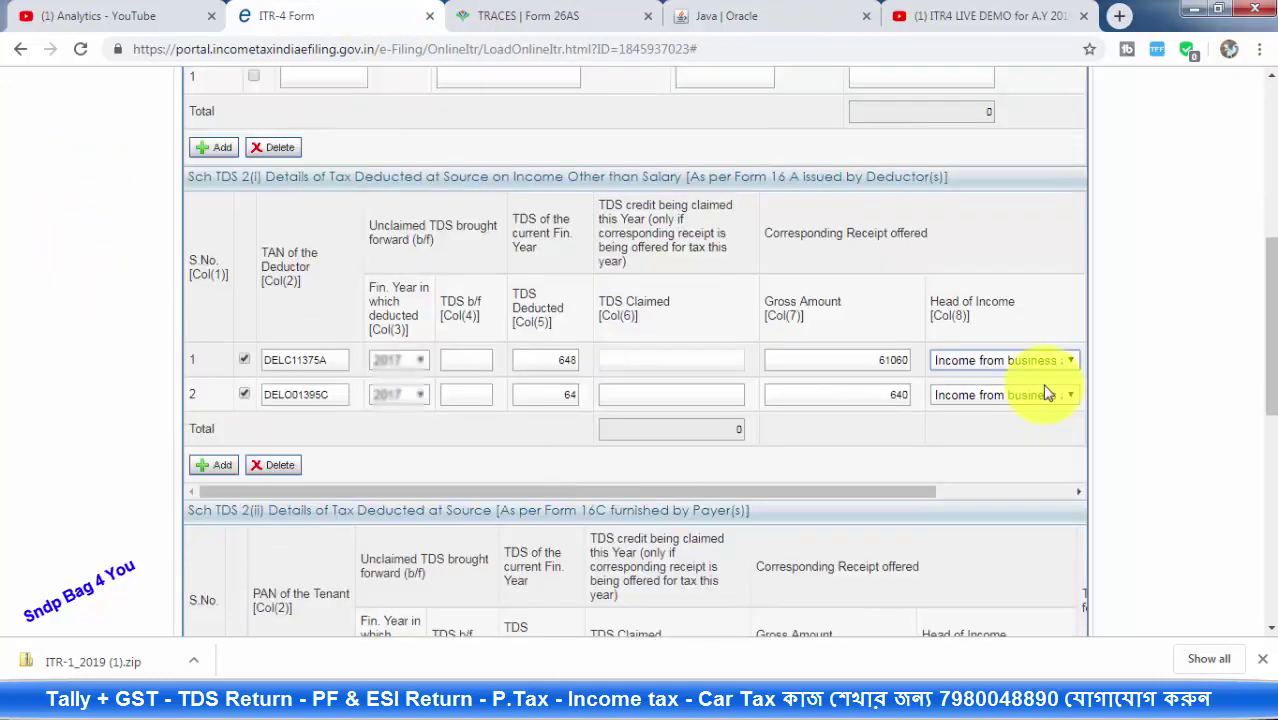
click(1045, 360)
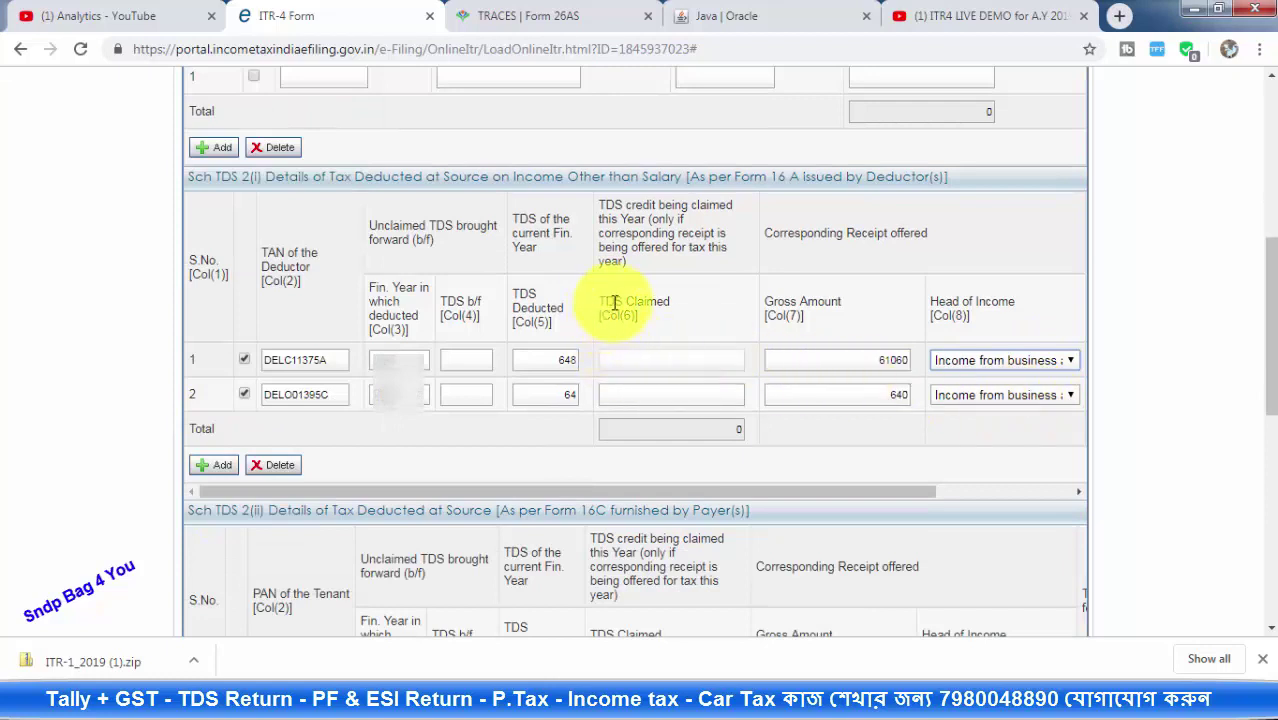
click(549, 360)
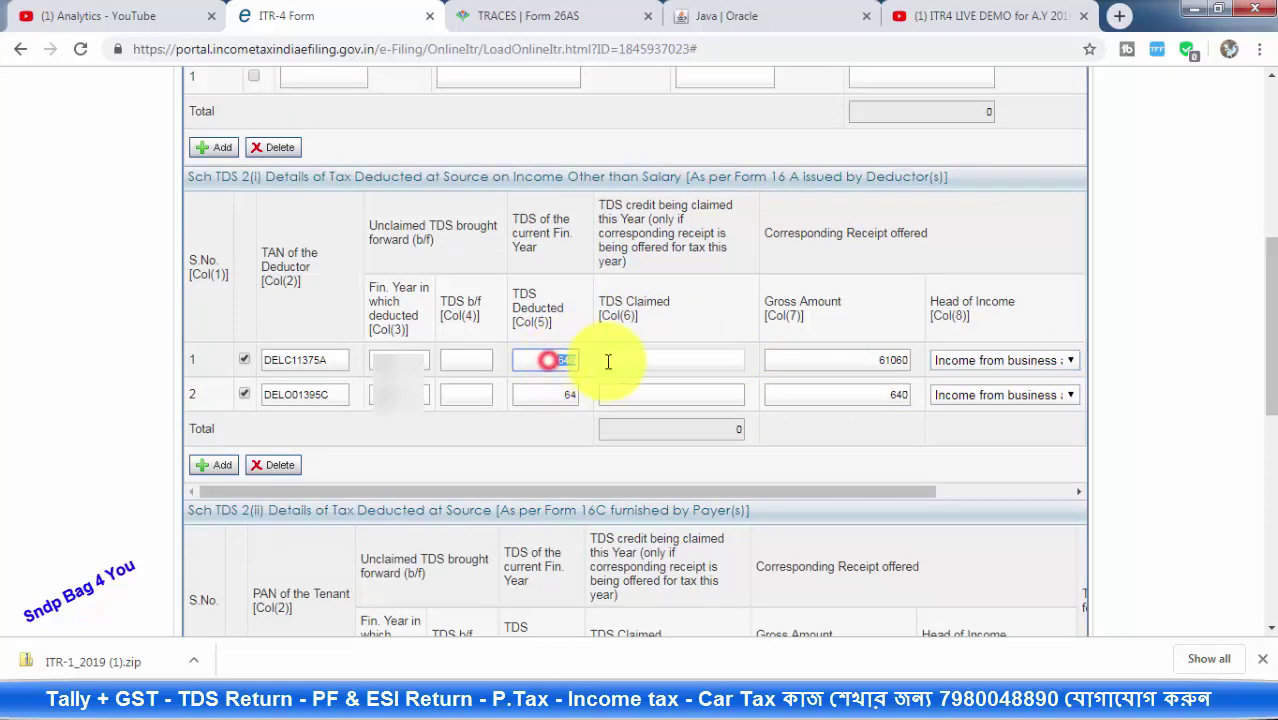
click(652, 363)
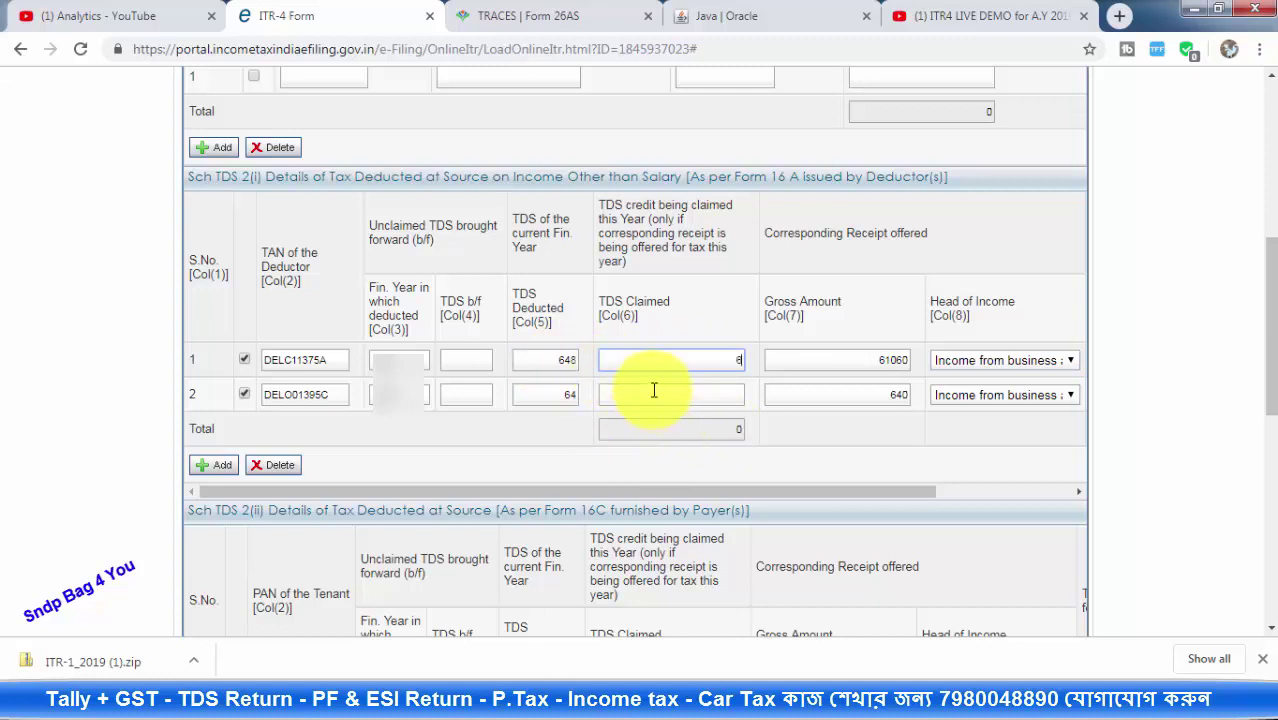
click(696, 393)
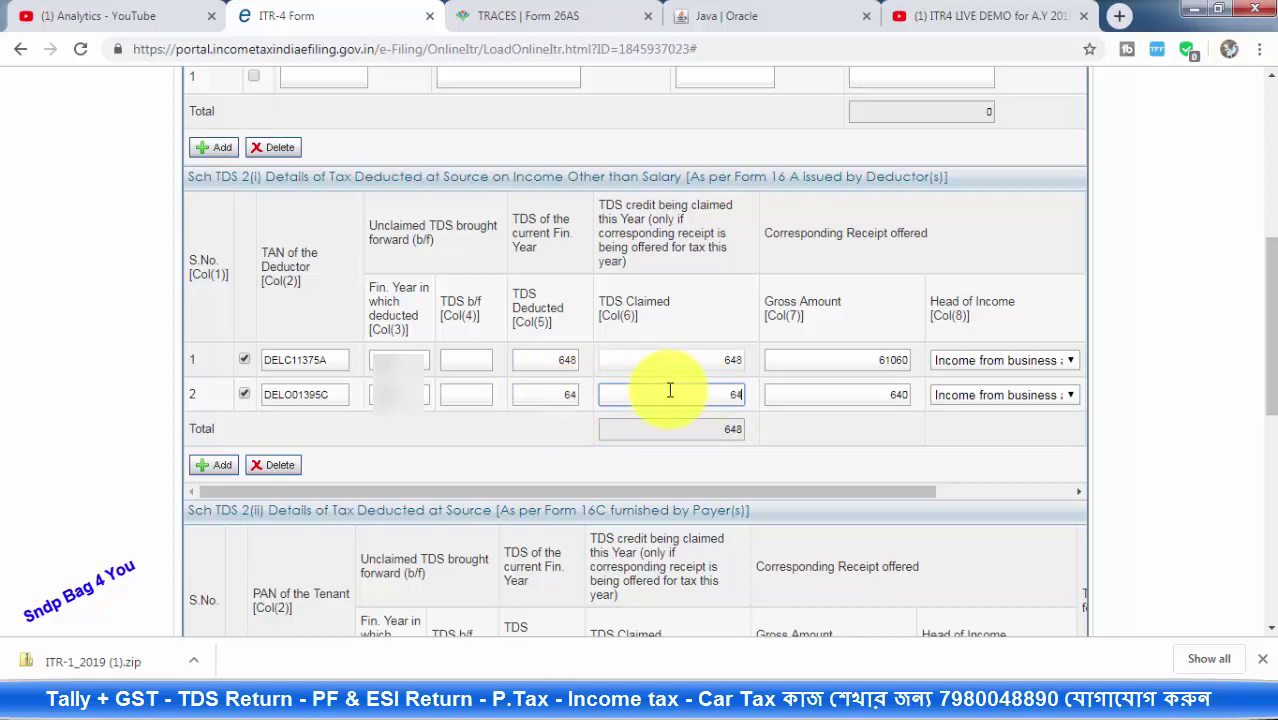
click(781, 437)
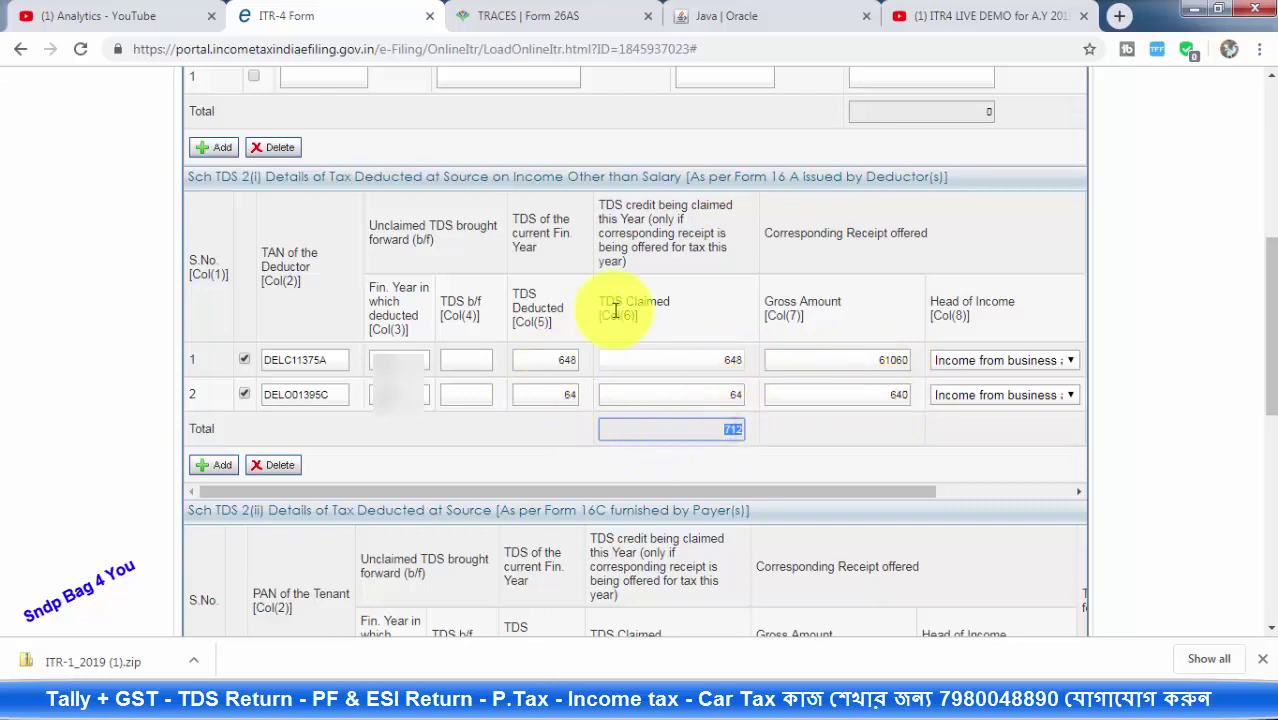
scroll(613, 300, up, 3)
scroll(617, 326, down, 3)
scroll(620, 308, up, 5)
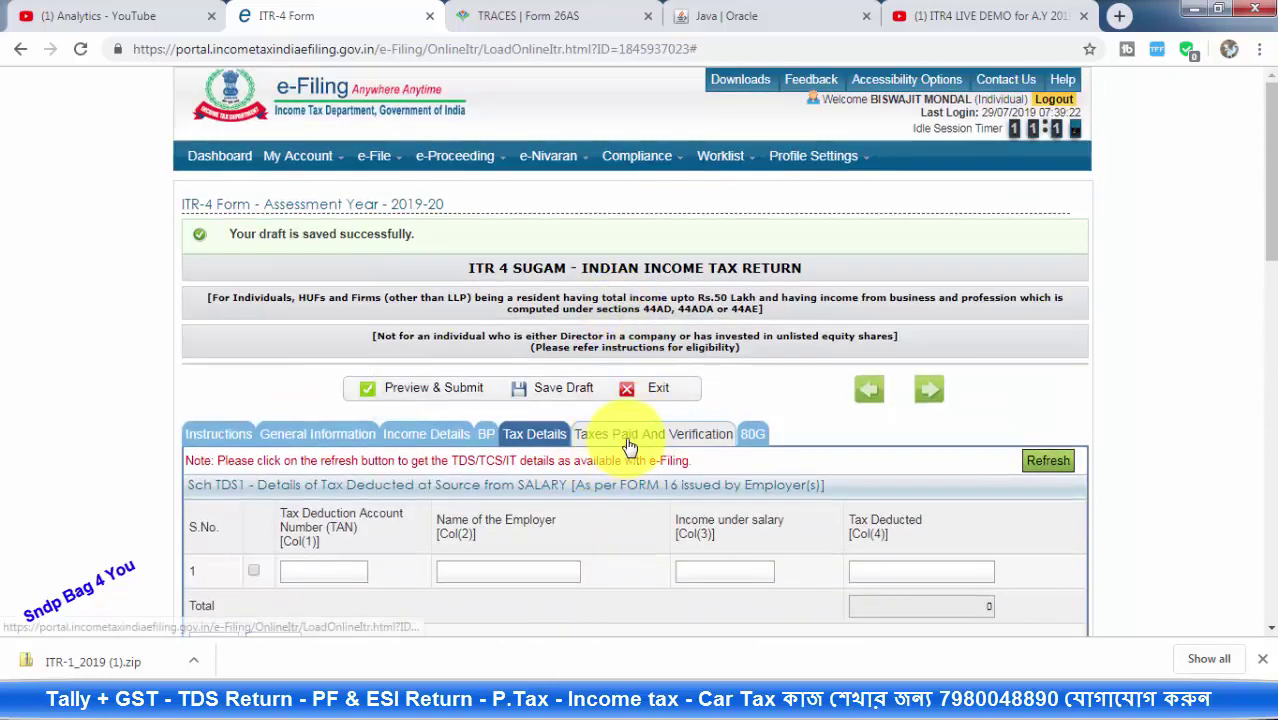
Open the Taxes Paid and Verification section and dismiss the save reminder
click(629, 444)
scroll(740, 330, down, 4)
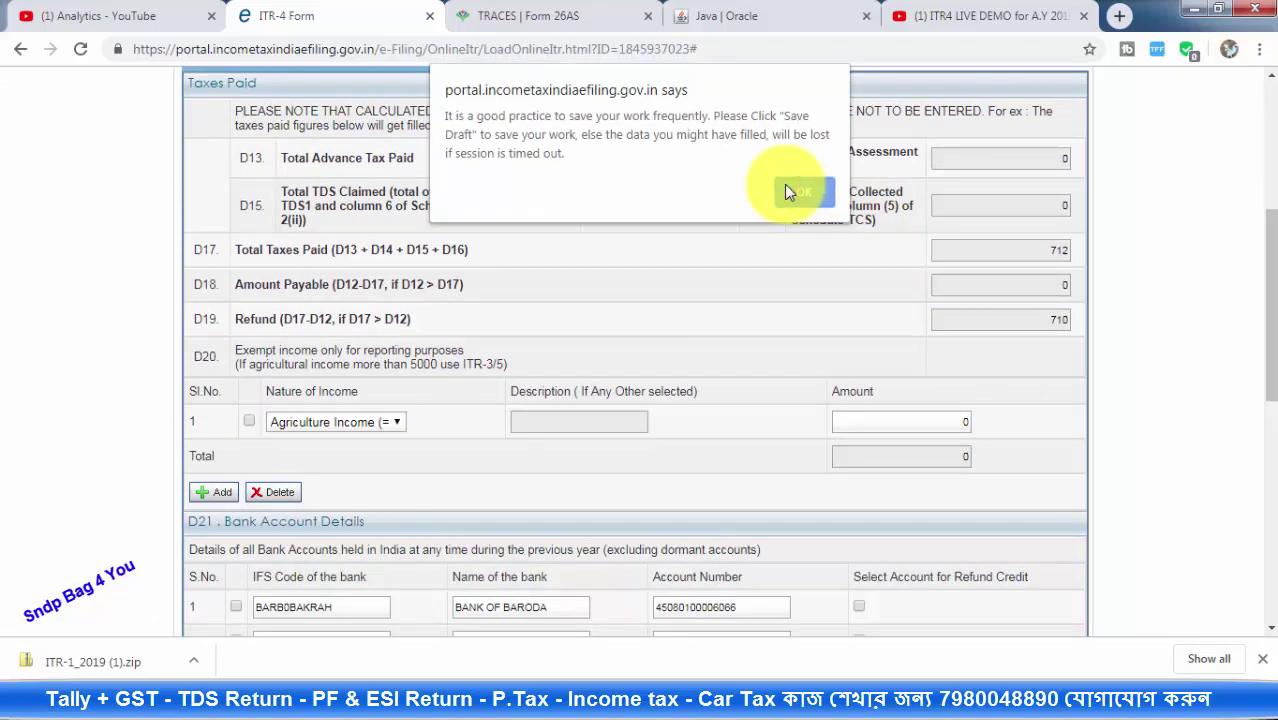
click(803, 192)
Save the ITR-4 draft, then review the 712 taxes paid and 710 refund
scroll(810, 350, down, 5)
scroll(790, 360, down, 3)
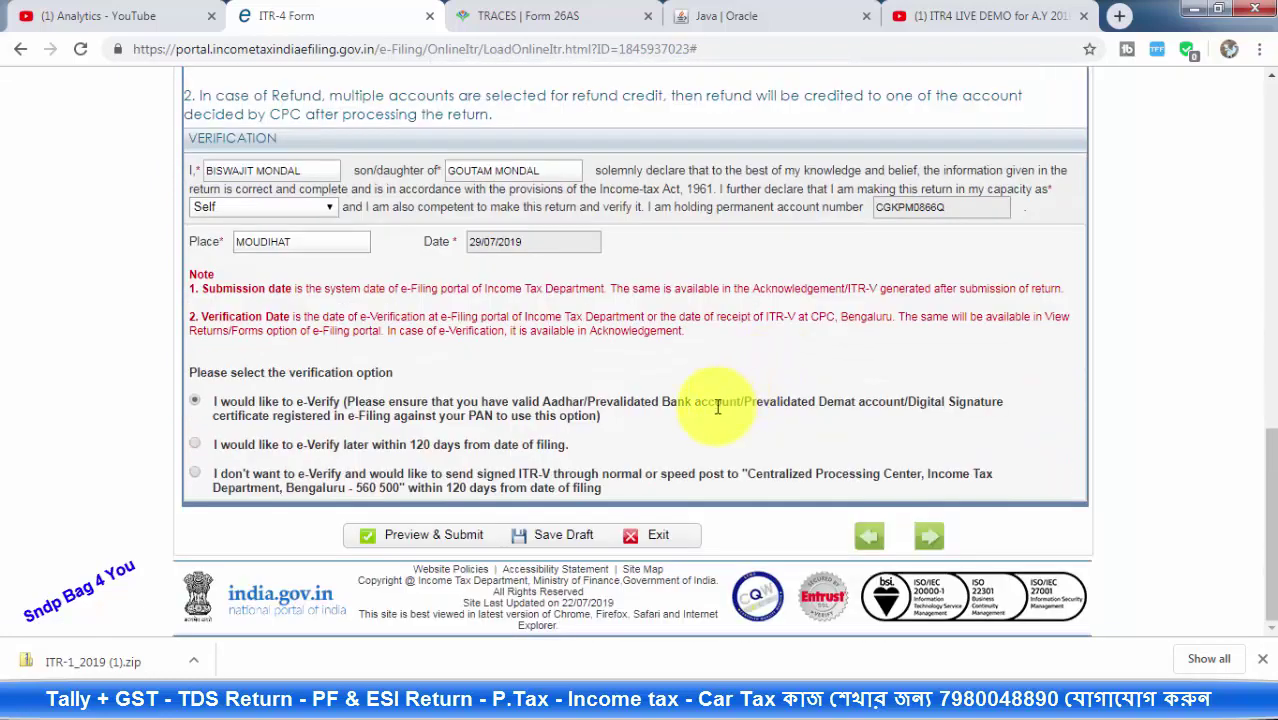
click(548, 537)
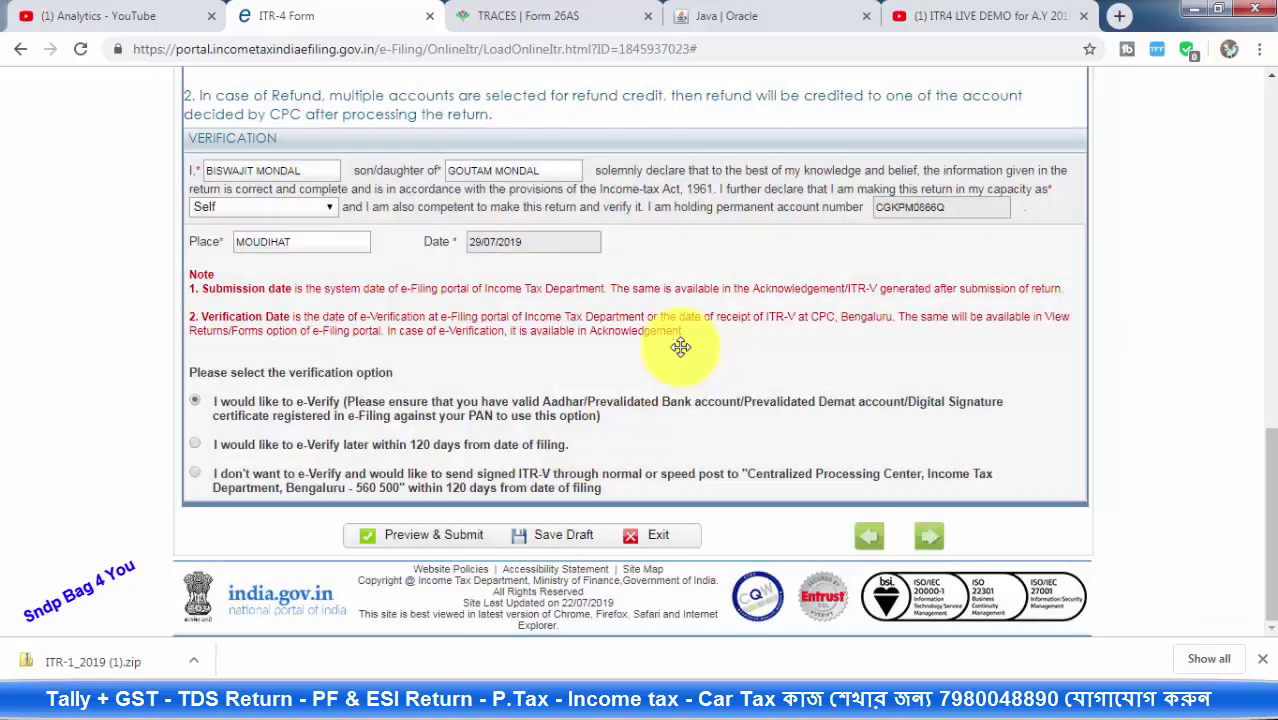
scroll(680, 355, up, 7)
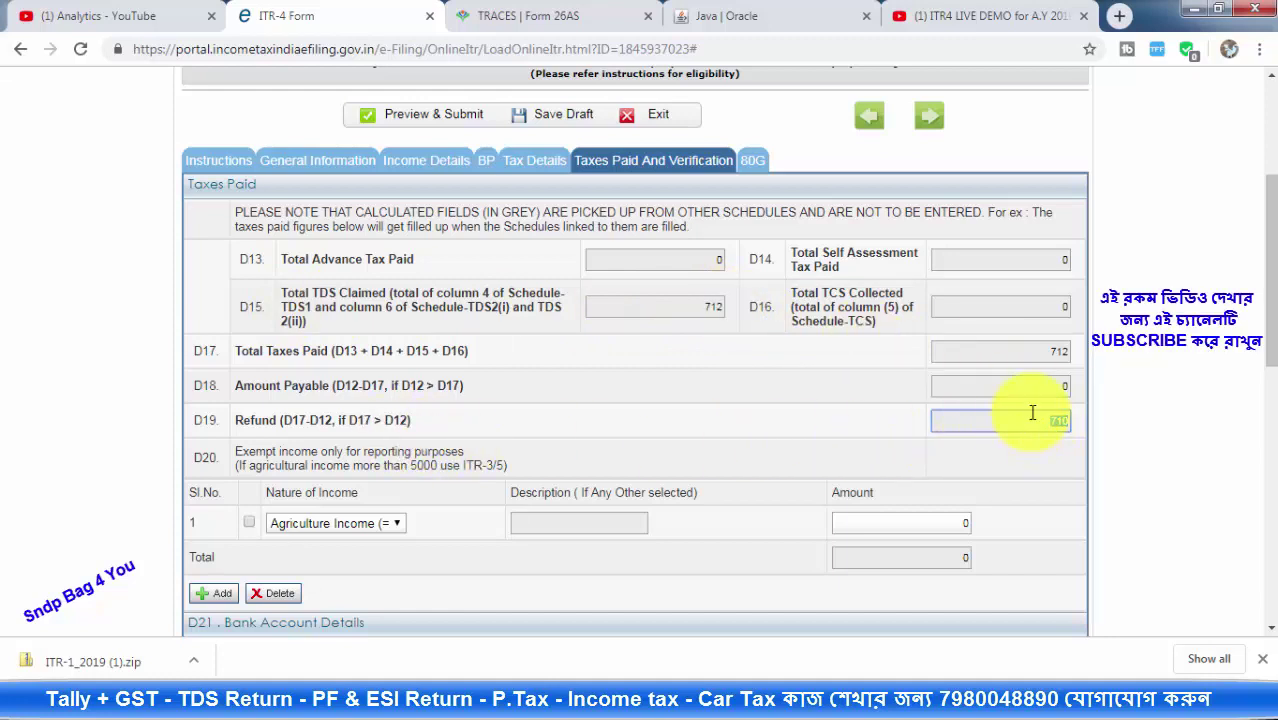
Choose agriculture income as the nature of exempt income
scroll(870, 420, down, 2)
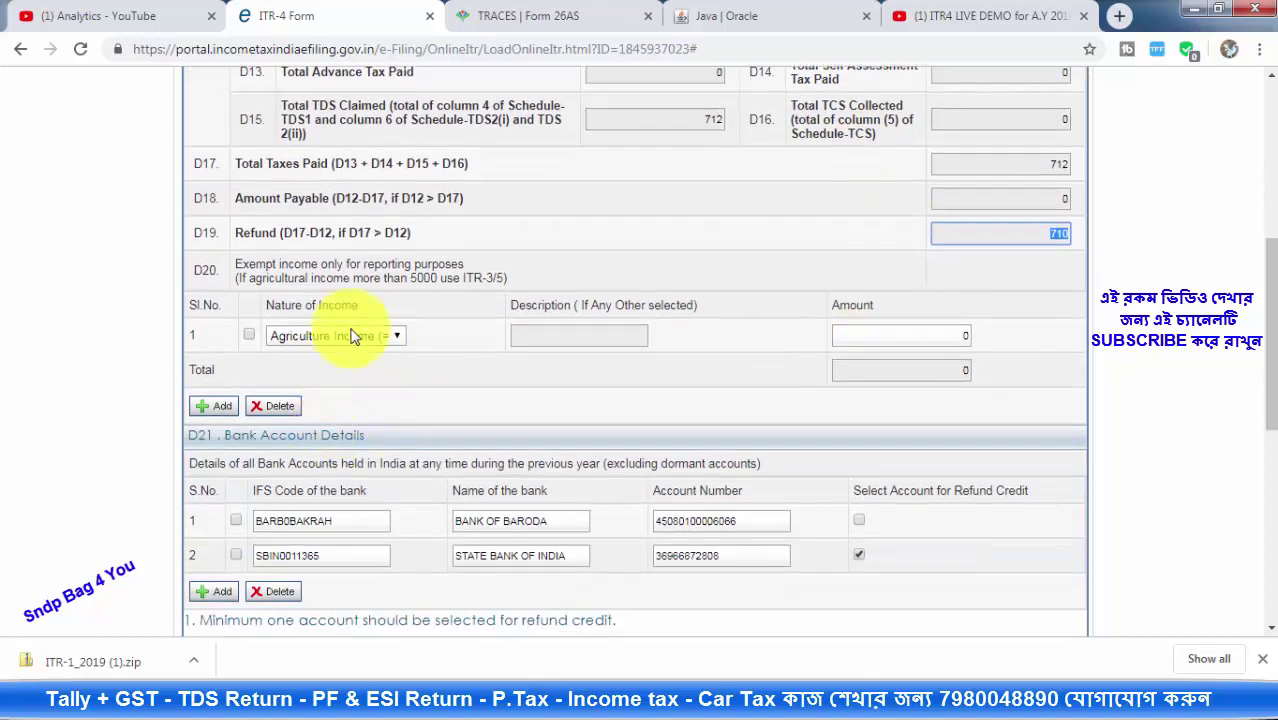
click(356, 337)
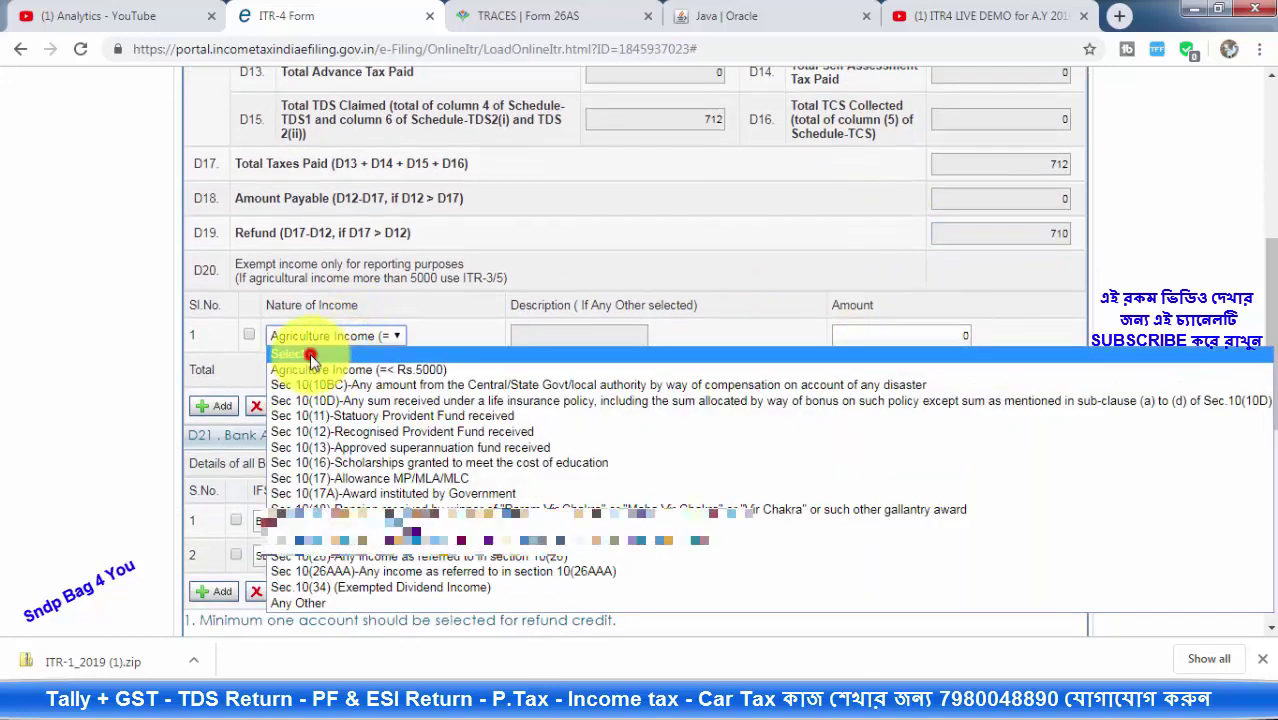
click(310, 353)
click(343, 340)
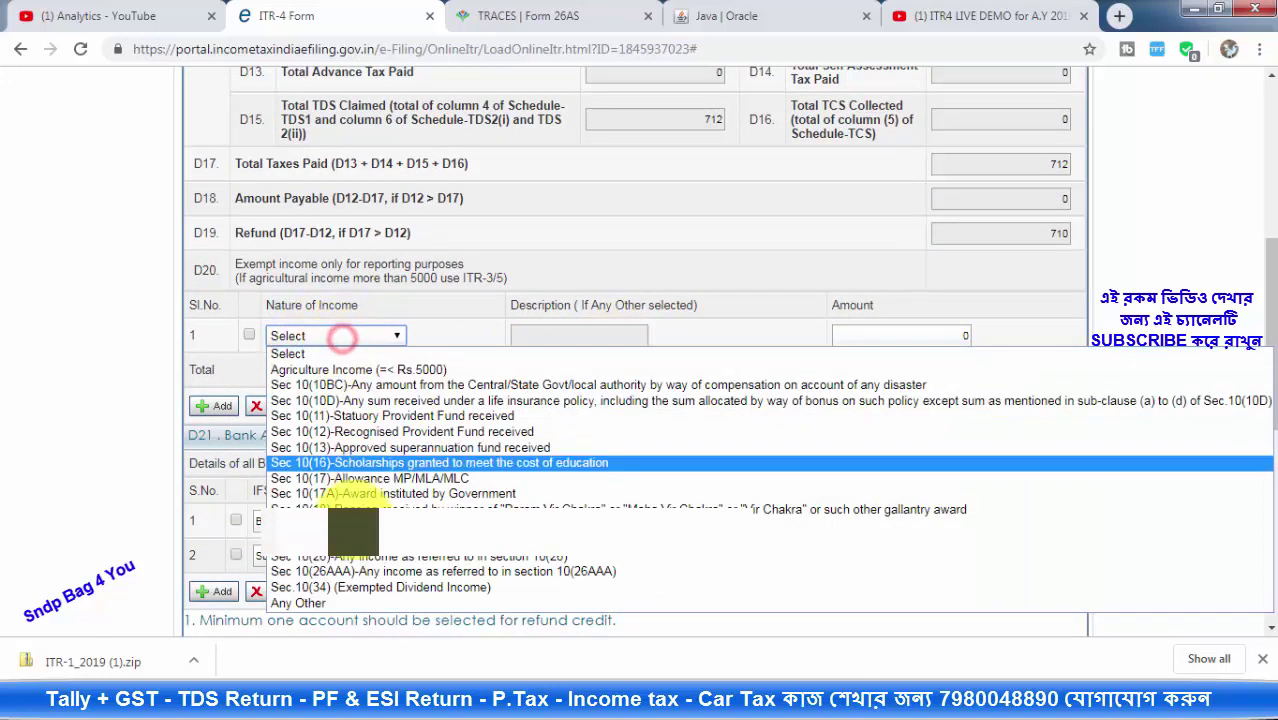
click(331, 372)
click(338, 337)
click(331, 370)
scroll(635, 400, down, 3)
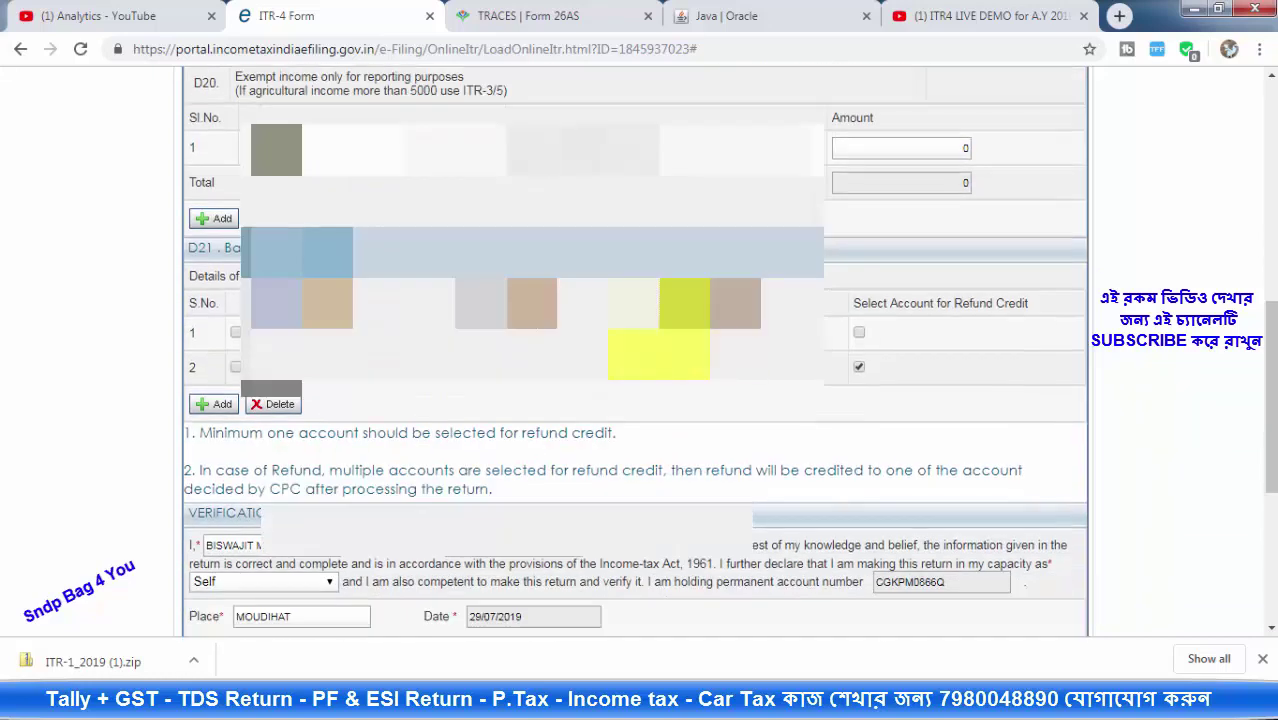
scroll(635, 400, down, 1)
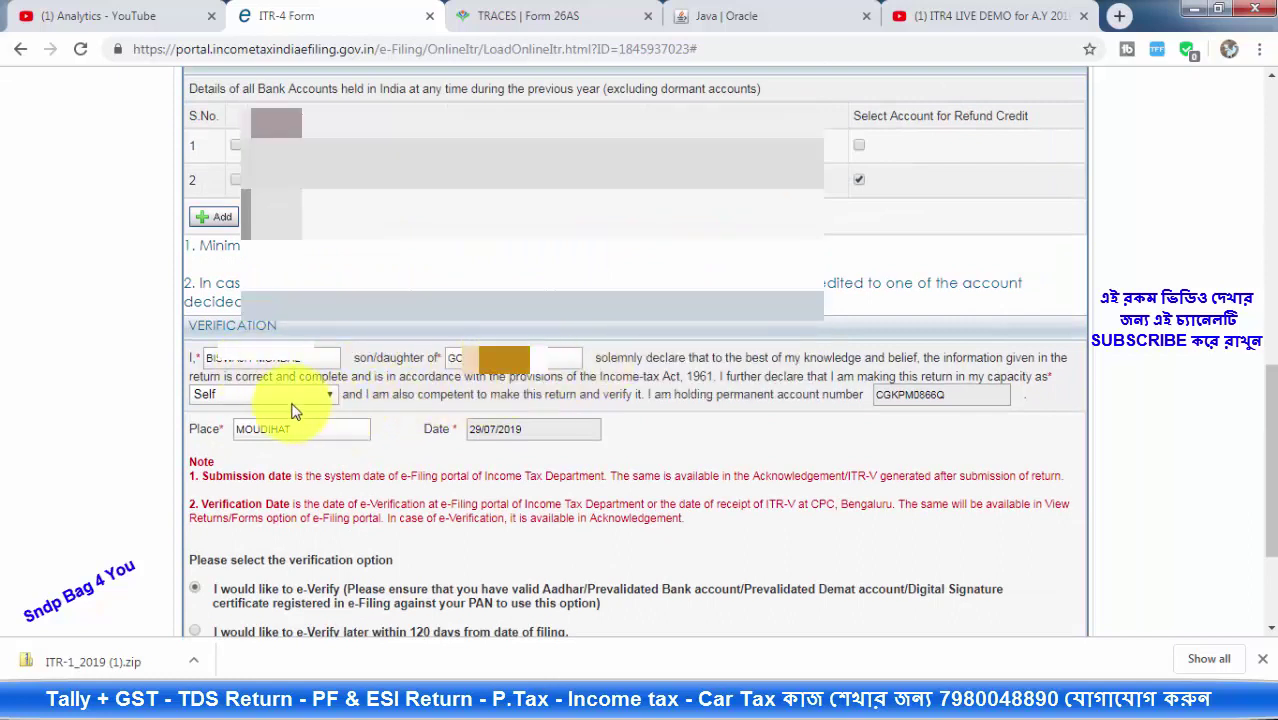
Set the verification declaration capacity to Self
click(330, 395)
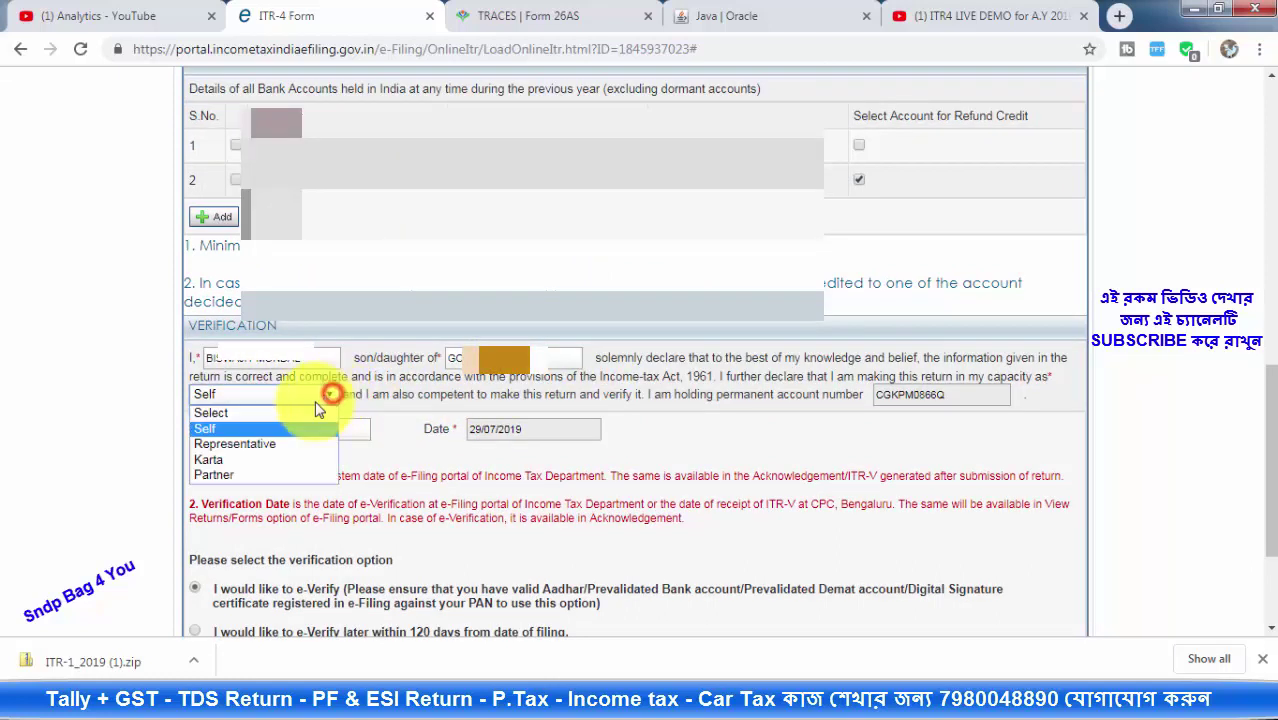
click(228, 430)
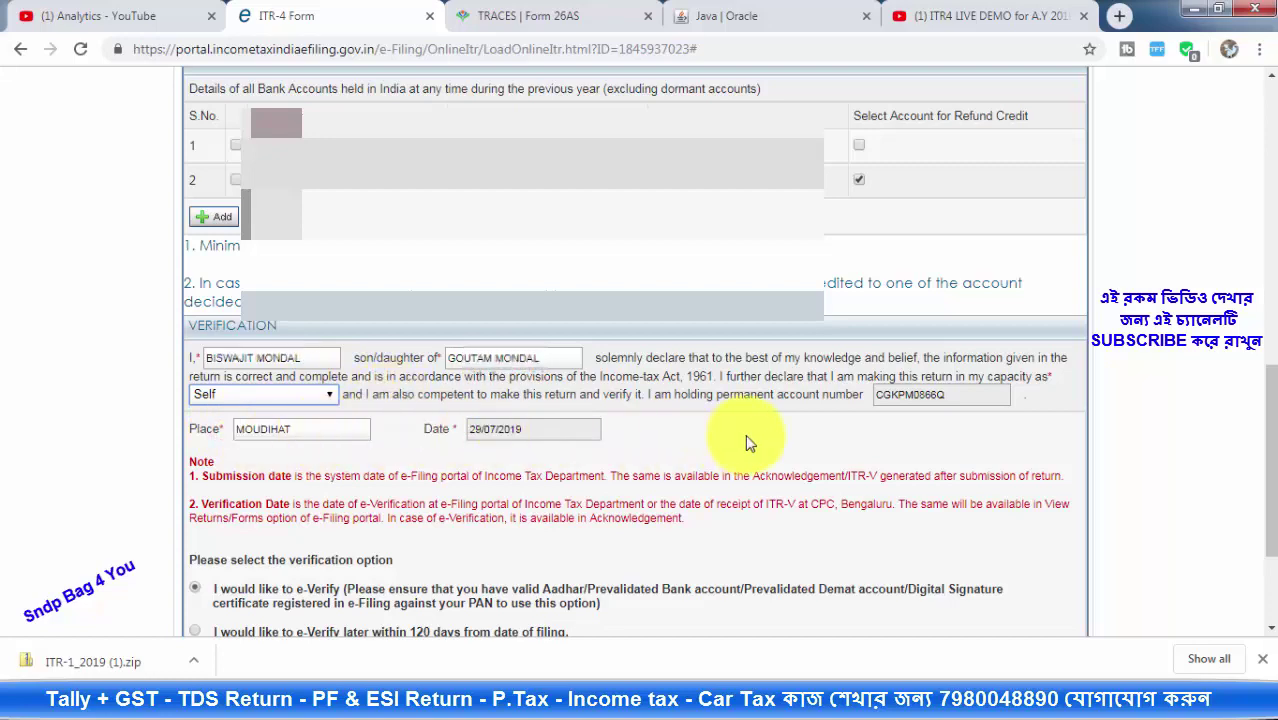
scroll(607, 450, down, 1)
scroll(607, 450, down, 2)
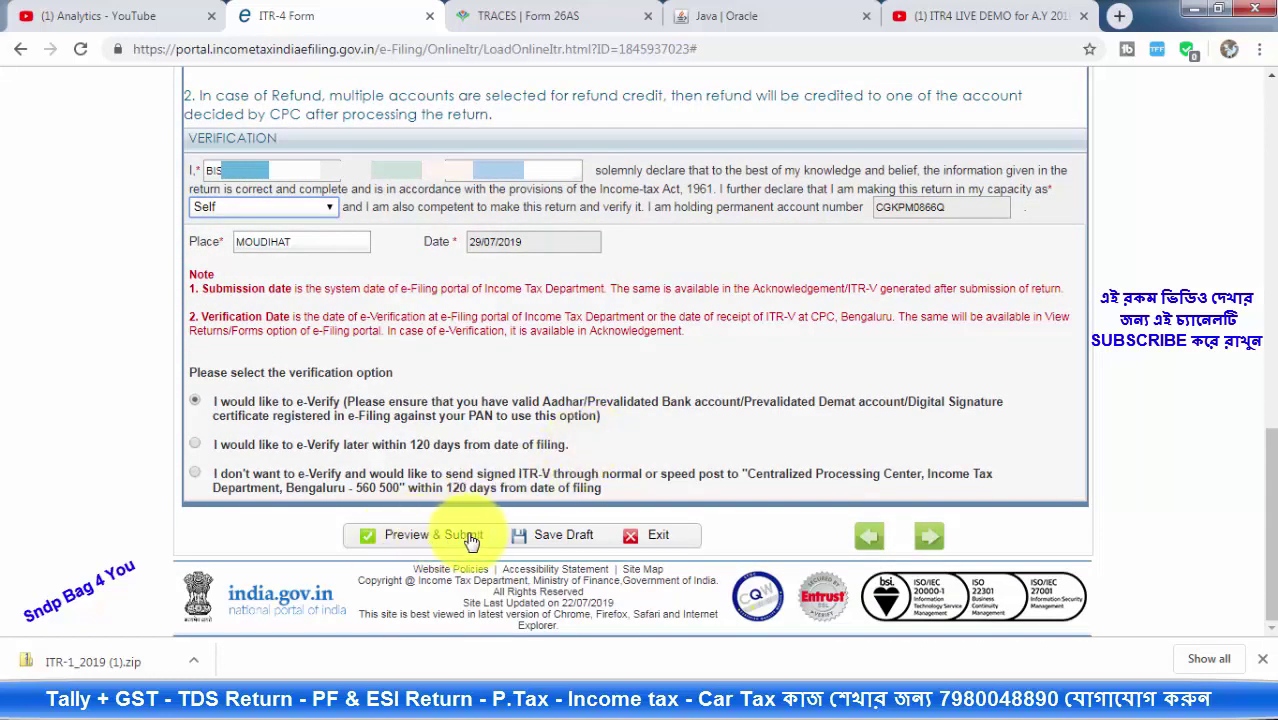
scroll(542, 342, up, 15)
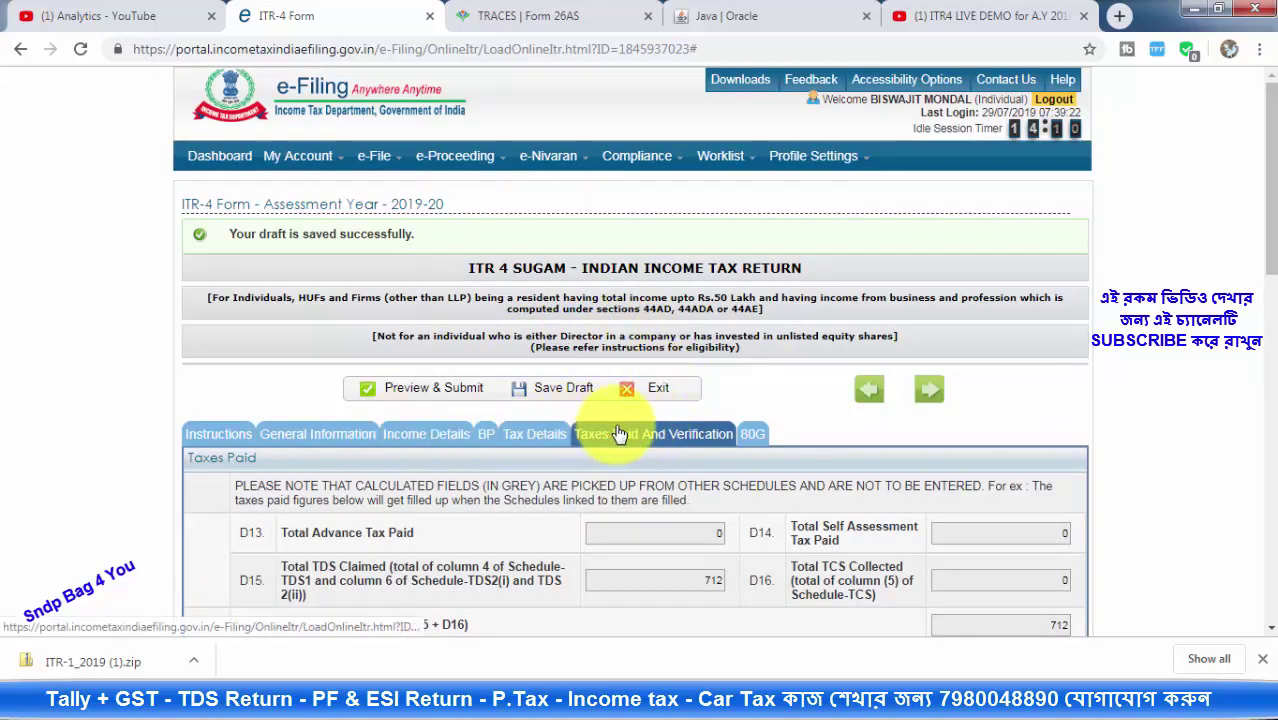
Review the 80G donations schedule, then return to Taxes Paid and Verification
click(752, 438)
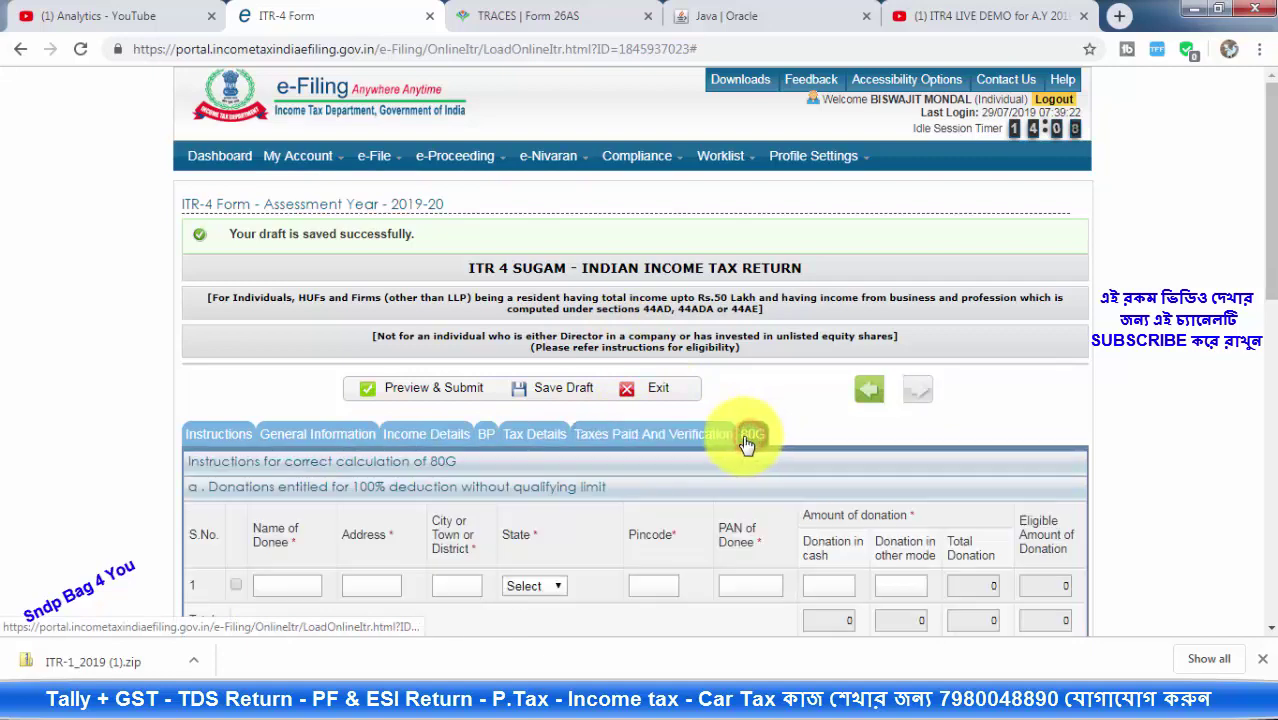
scroll(645, 428, down, 5)
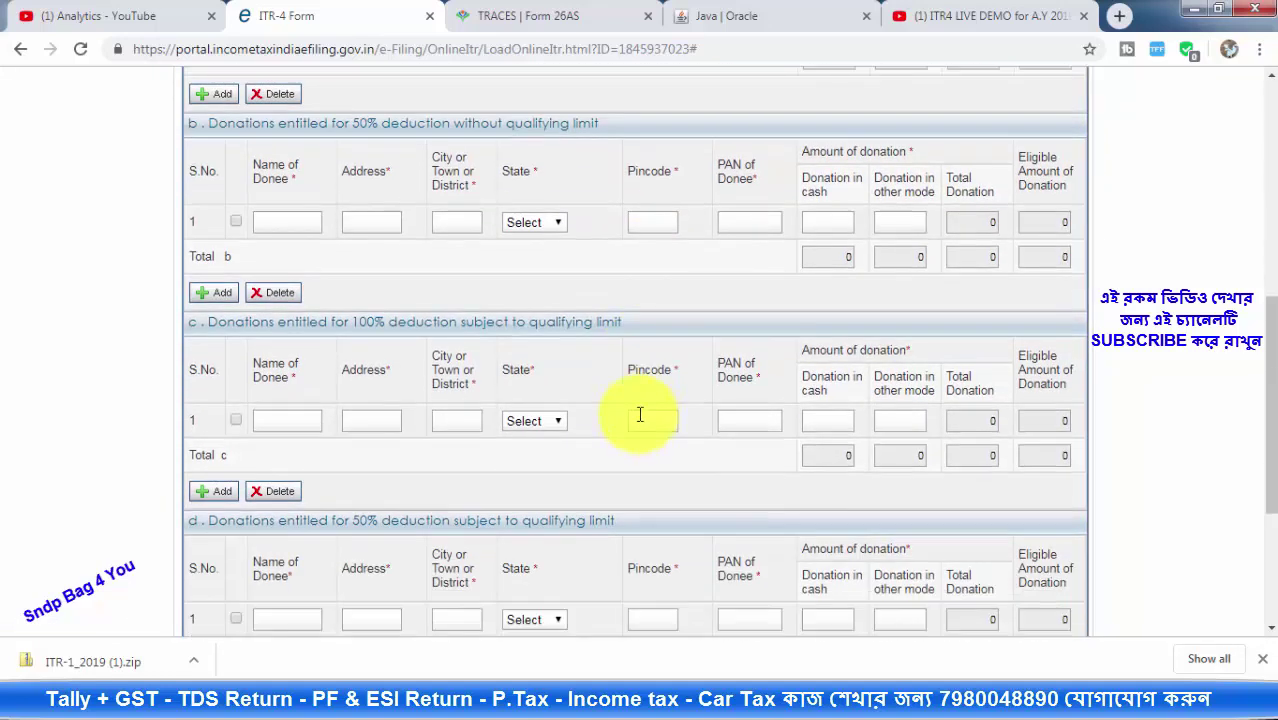
scroll(641, 419, up, 5)
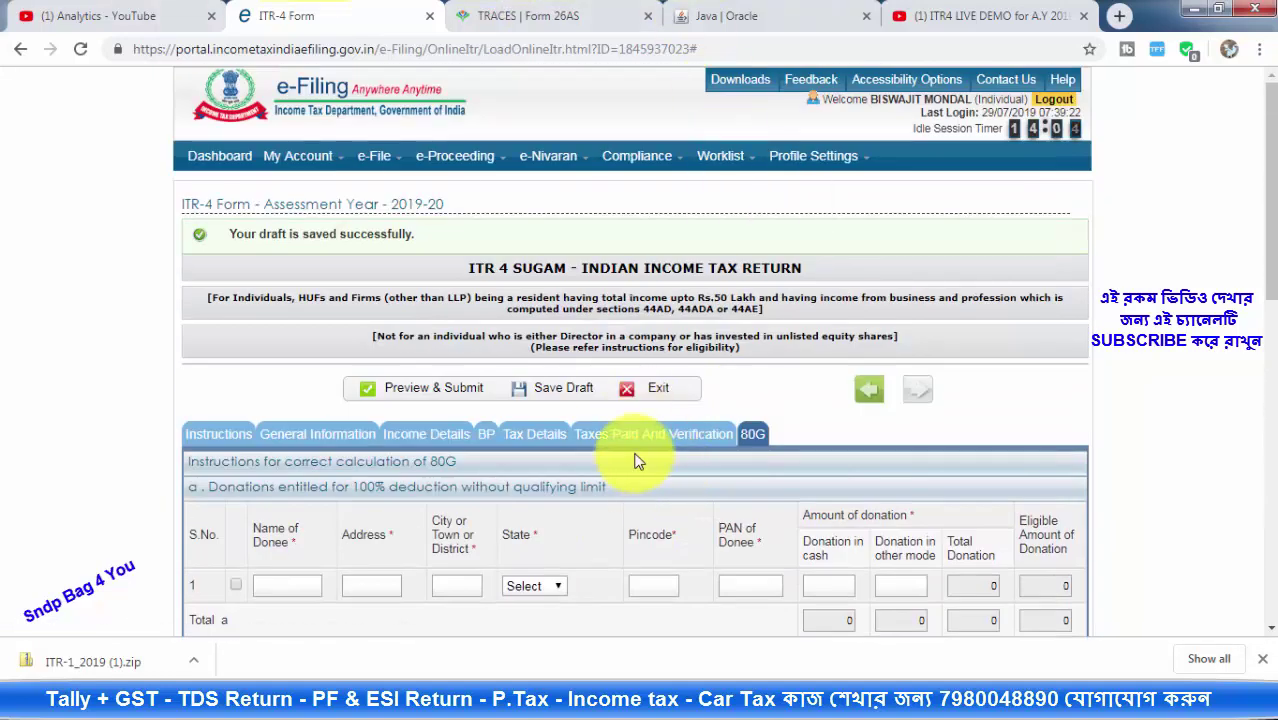
click(641, 441)
scroll(736, 405, down, 2)
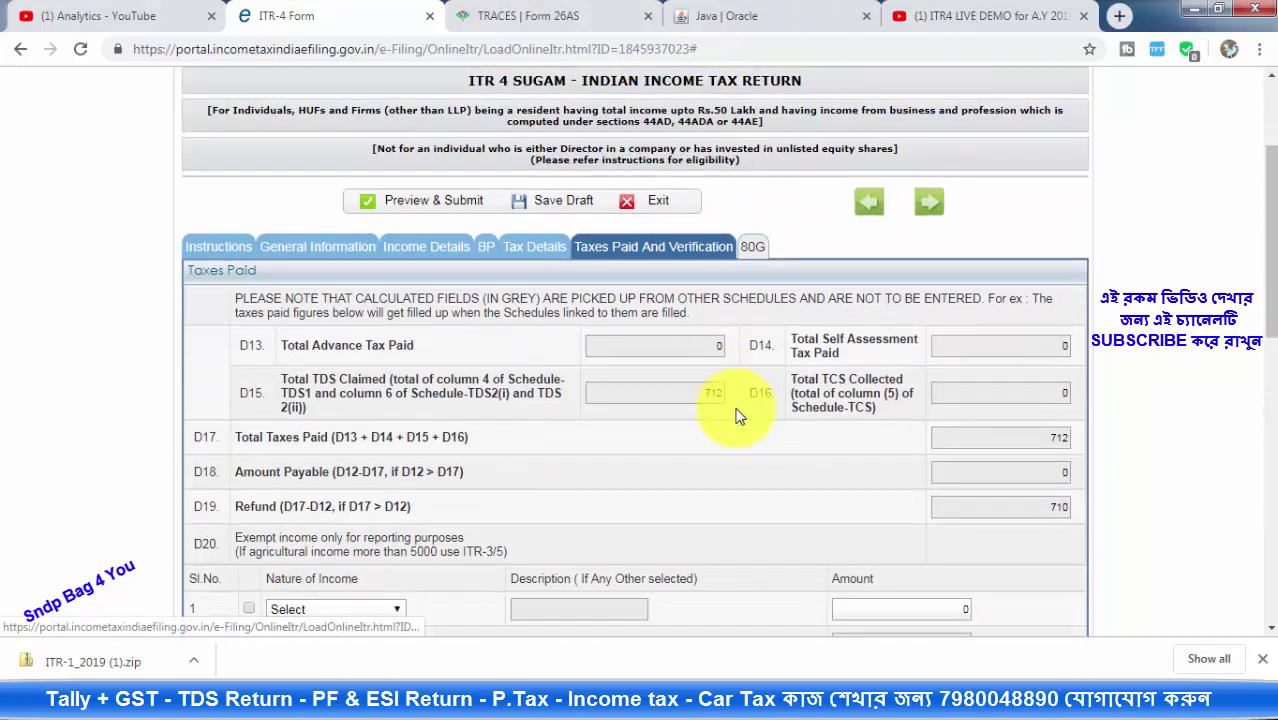
Review the TDS entries in the Tax Details schedules
click(533, 253)
scroll(879, 456, down, 5)
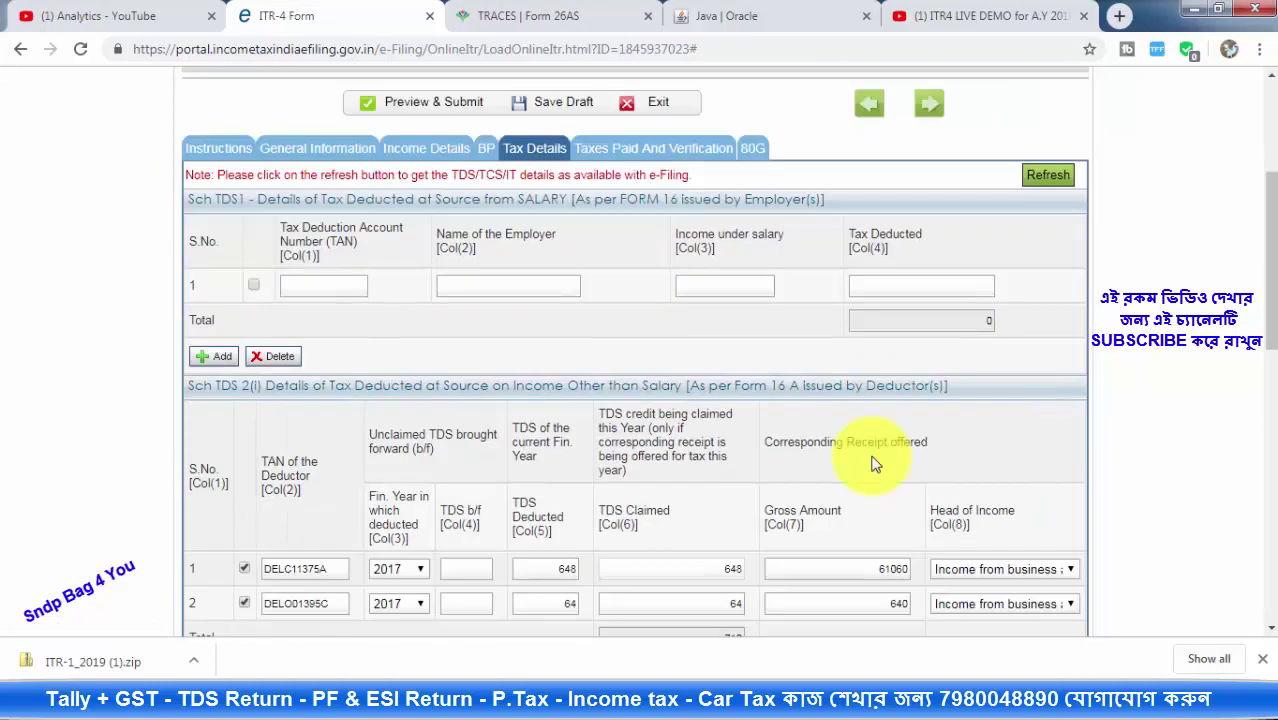
scroll(422, 371, down, 2)
scroll(747, 308, up, 2)
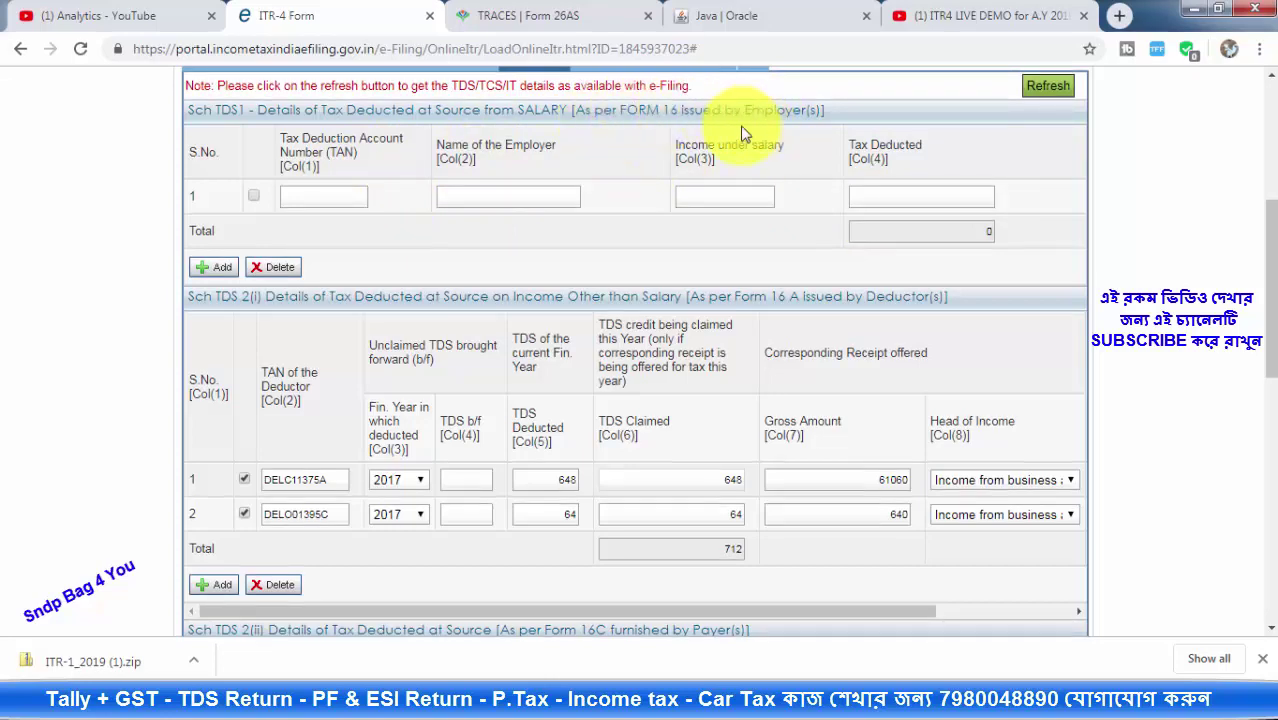
scroll(705, 157, down, 8)
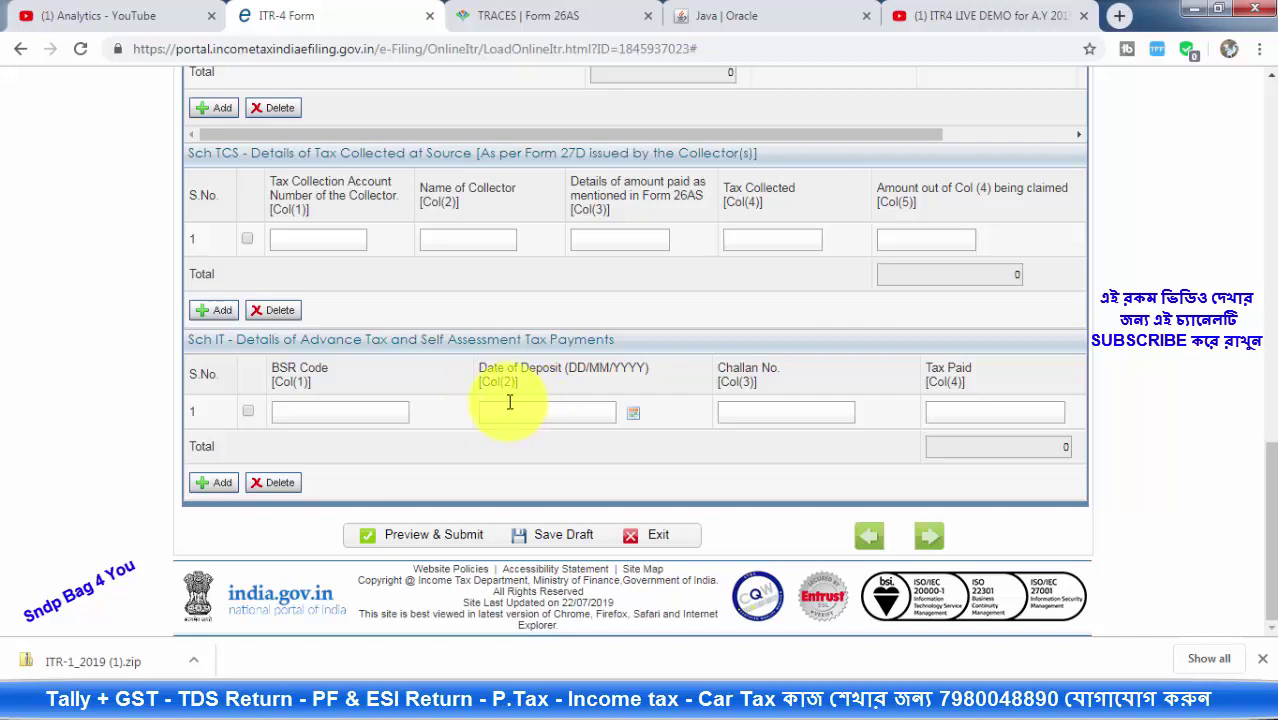
scroll(508, 403, up, 3)
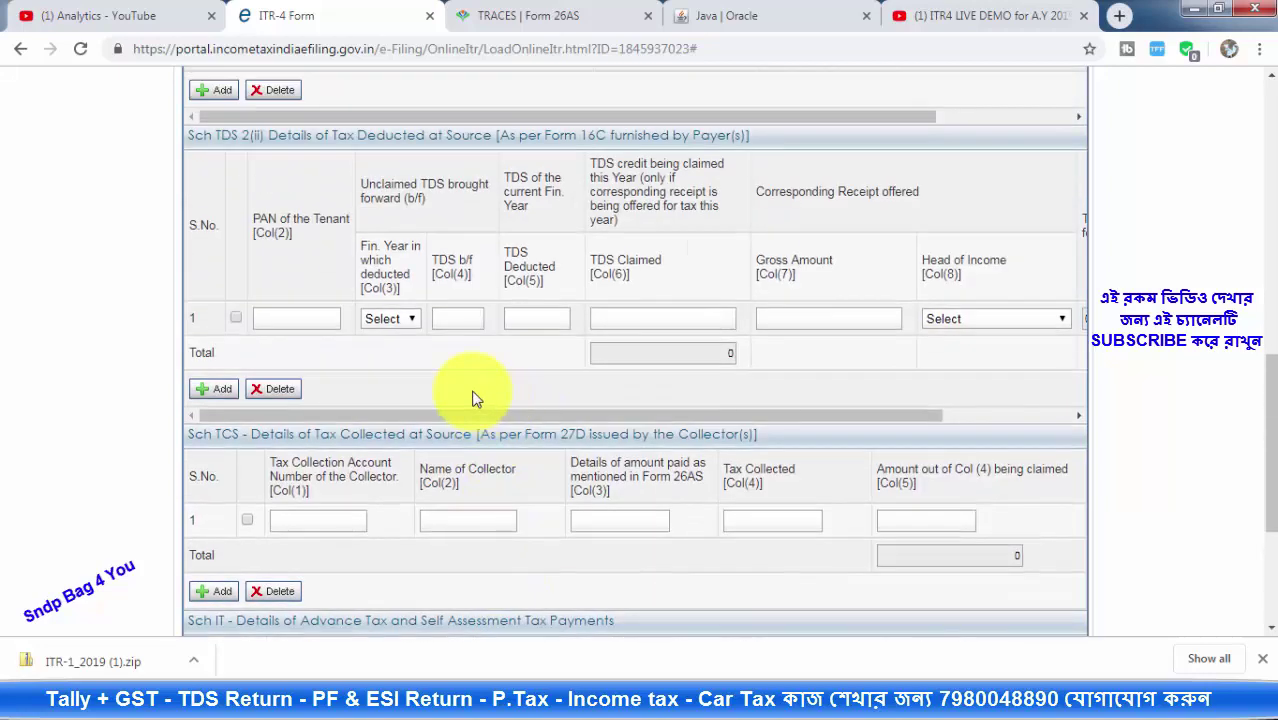
scroll(475, 398, up, 10)
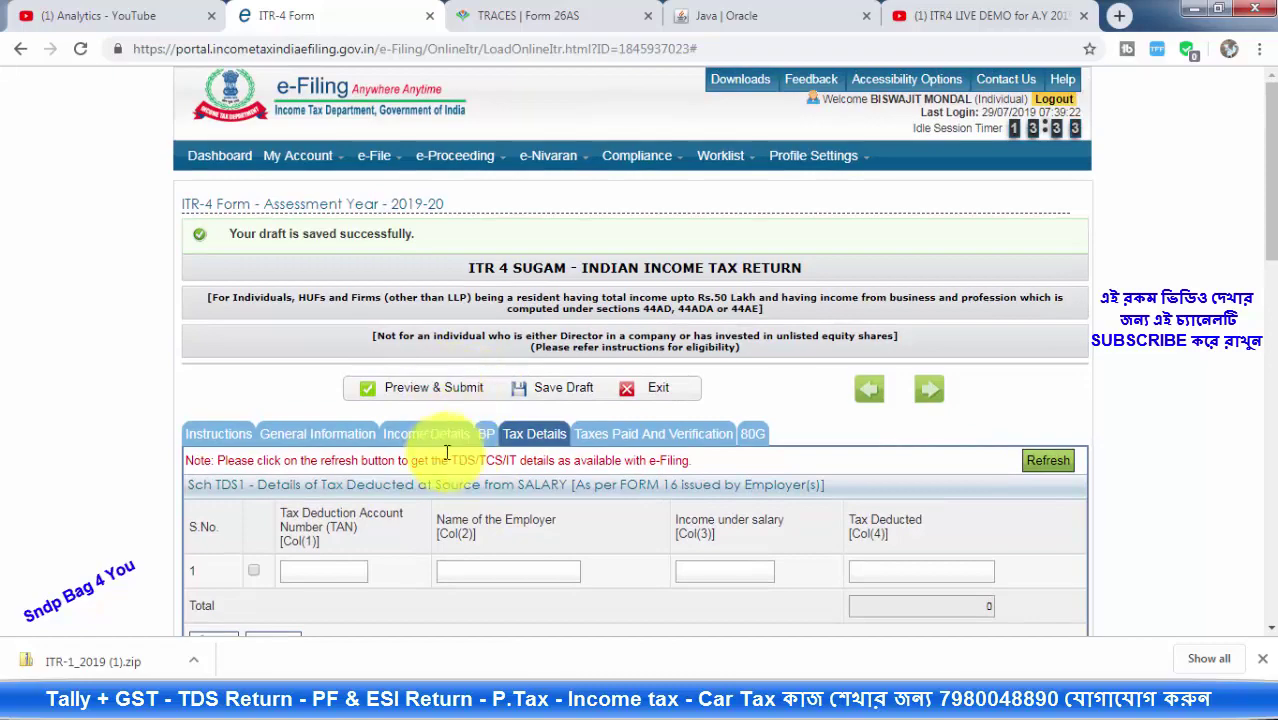
Review Schedule BP, where income chargeable under business is 42102
click(486, 434)
scroll(700, 380, down, 4)
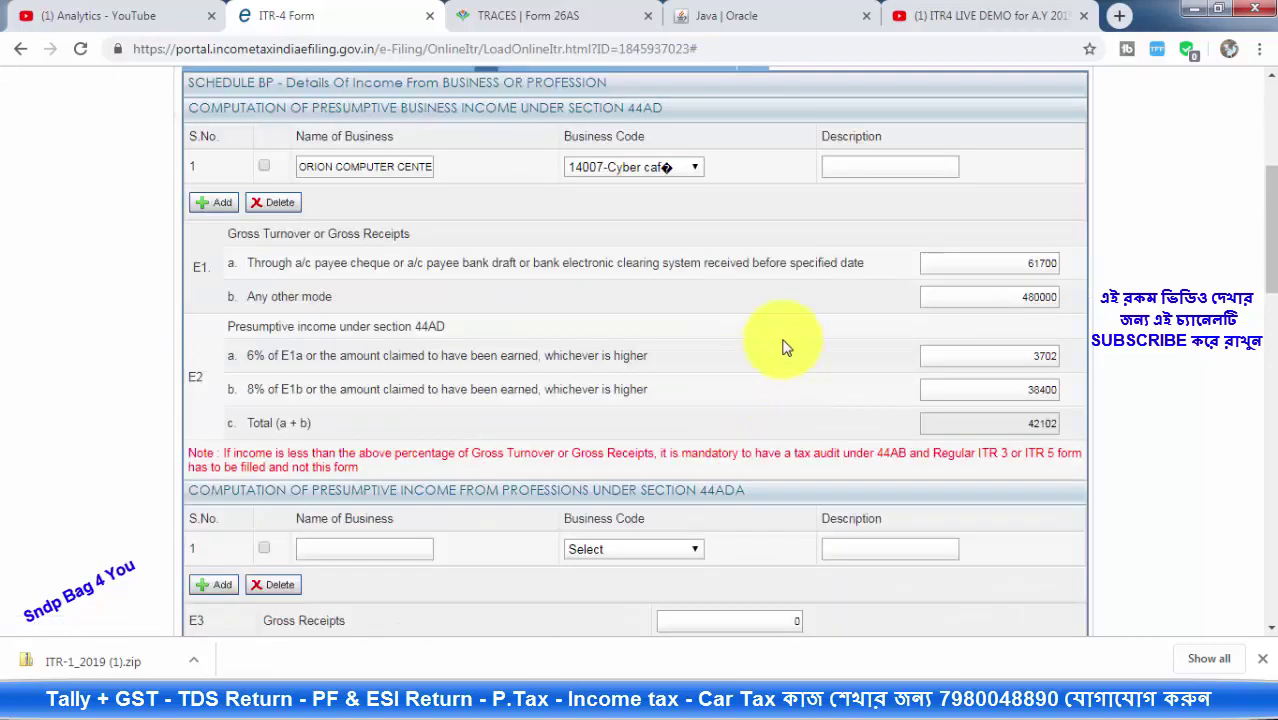
scroll(970, 320, down, 8)
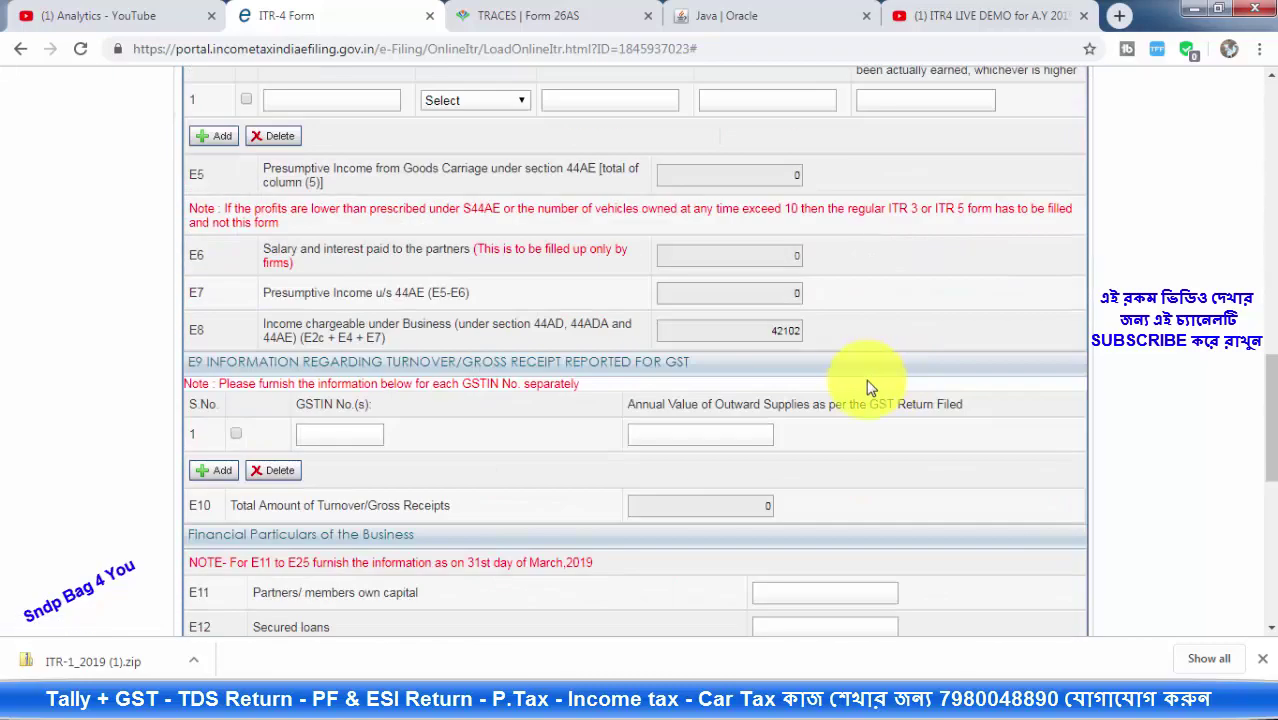
scroll(870, 385, down, 6)
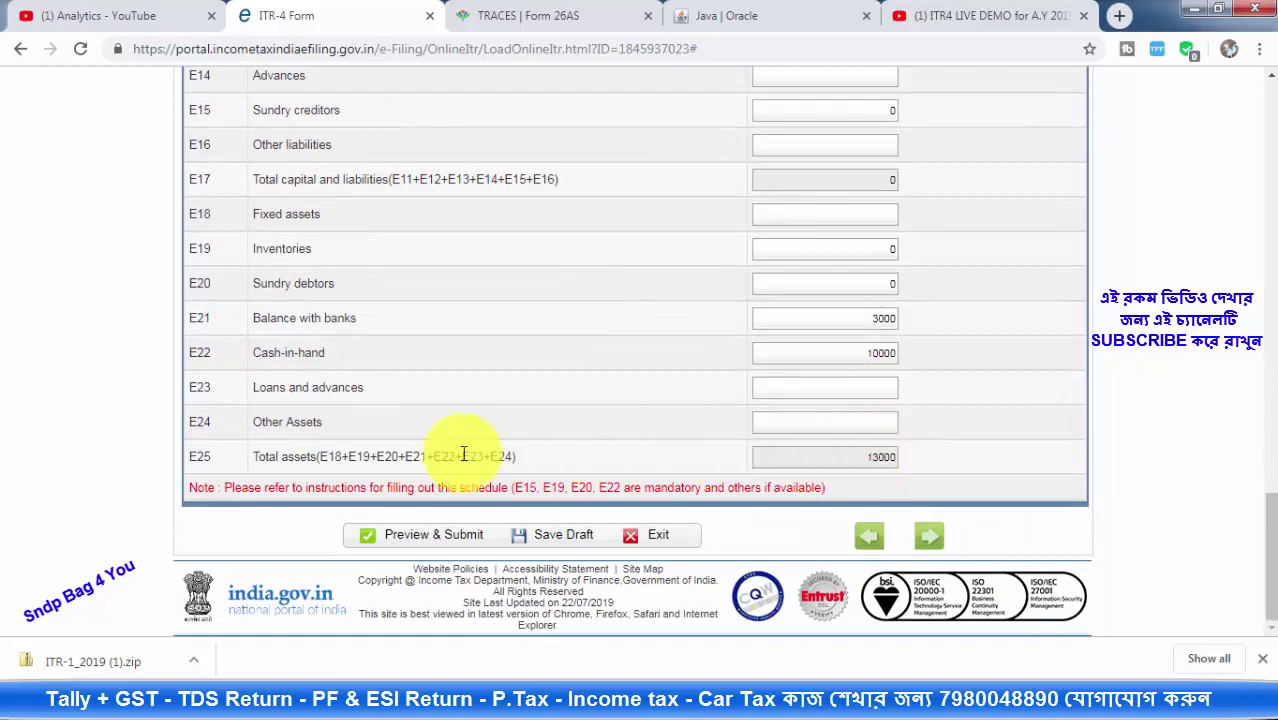
scroll(735, 288, up, 1)
scroll(735, 288, up, 20)
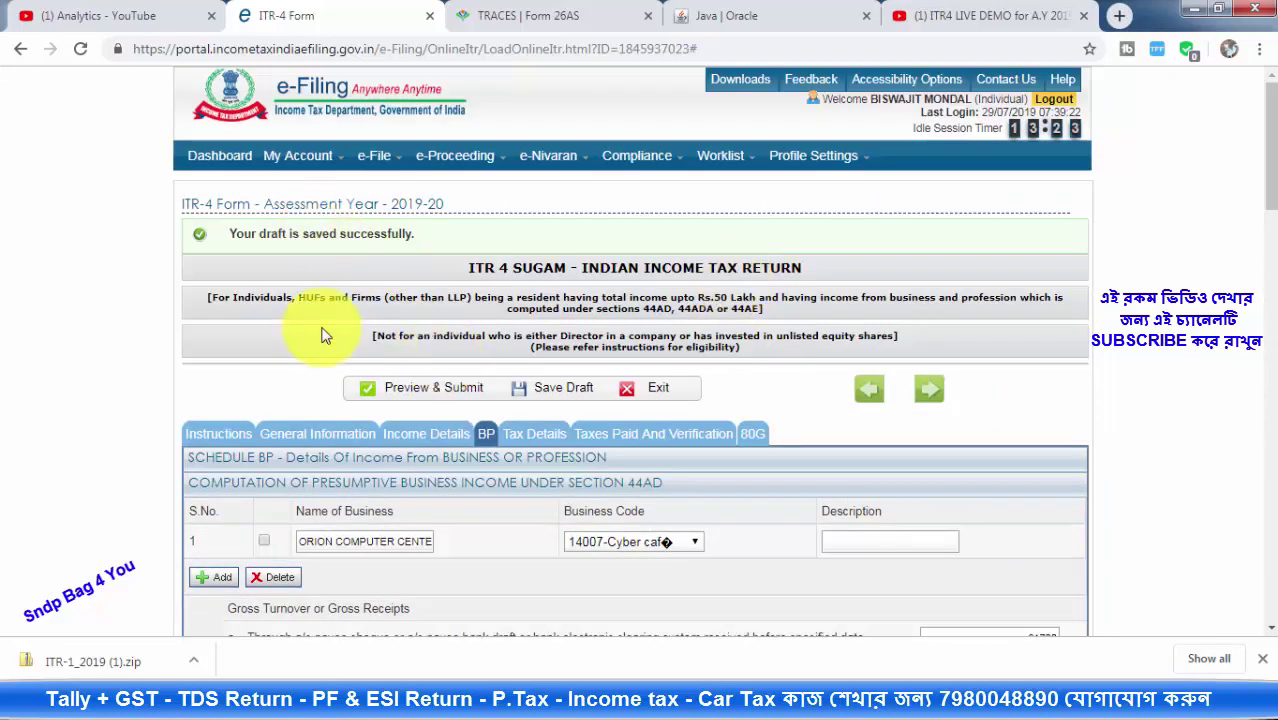
In Income Details, set the type of house property to Self Occupied
click(418, 437)
scroll(900, 350, down, 3)
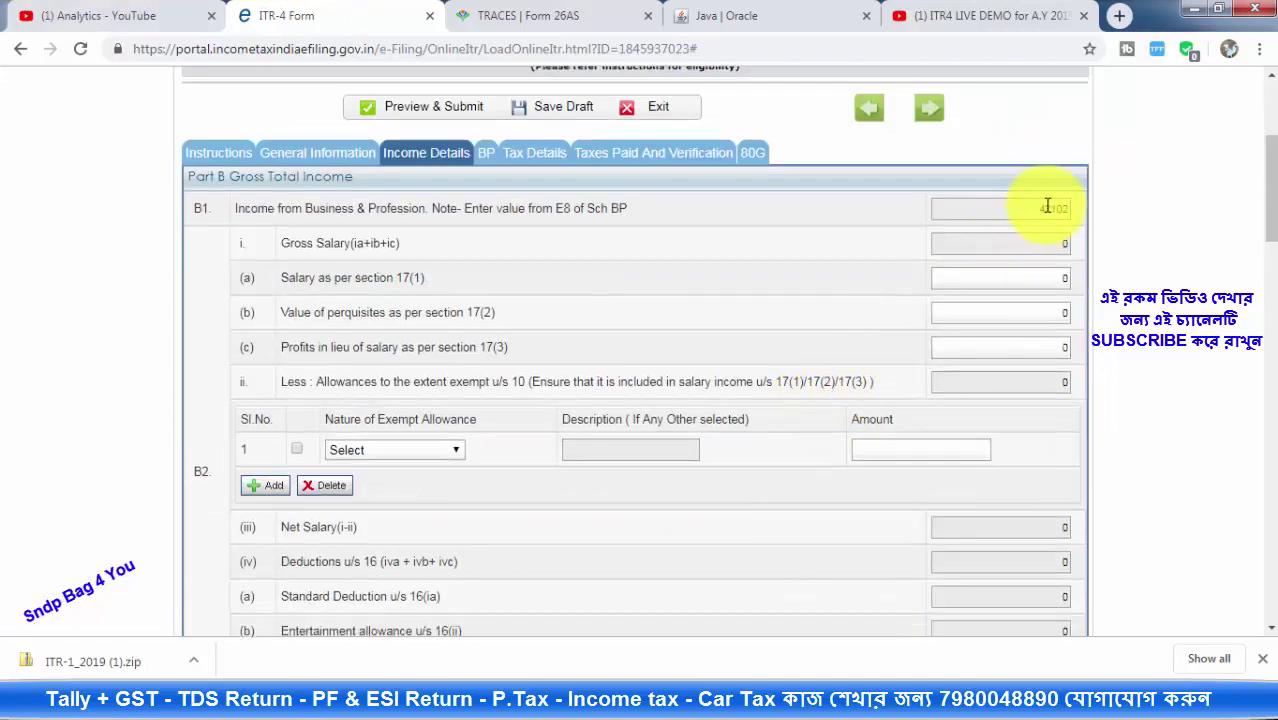
scroll(1020, 288, down, 9)
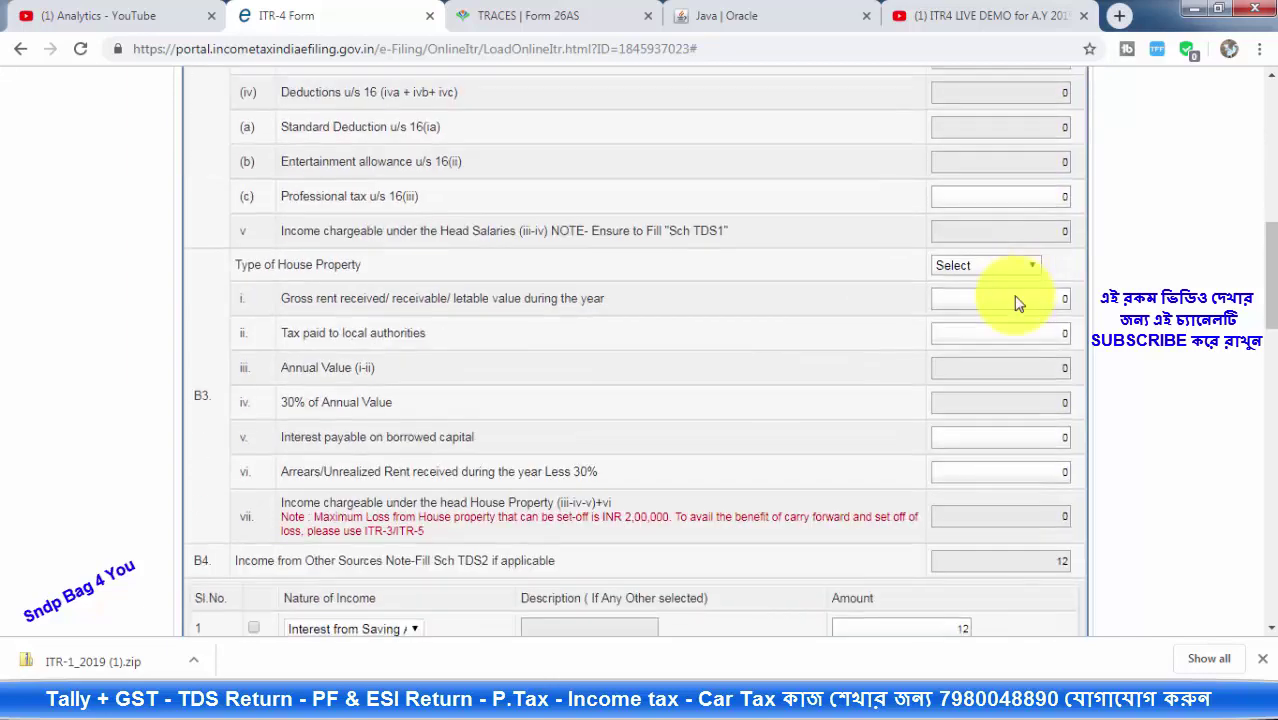
scroll(973, 270, up, 5)
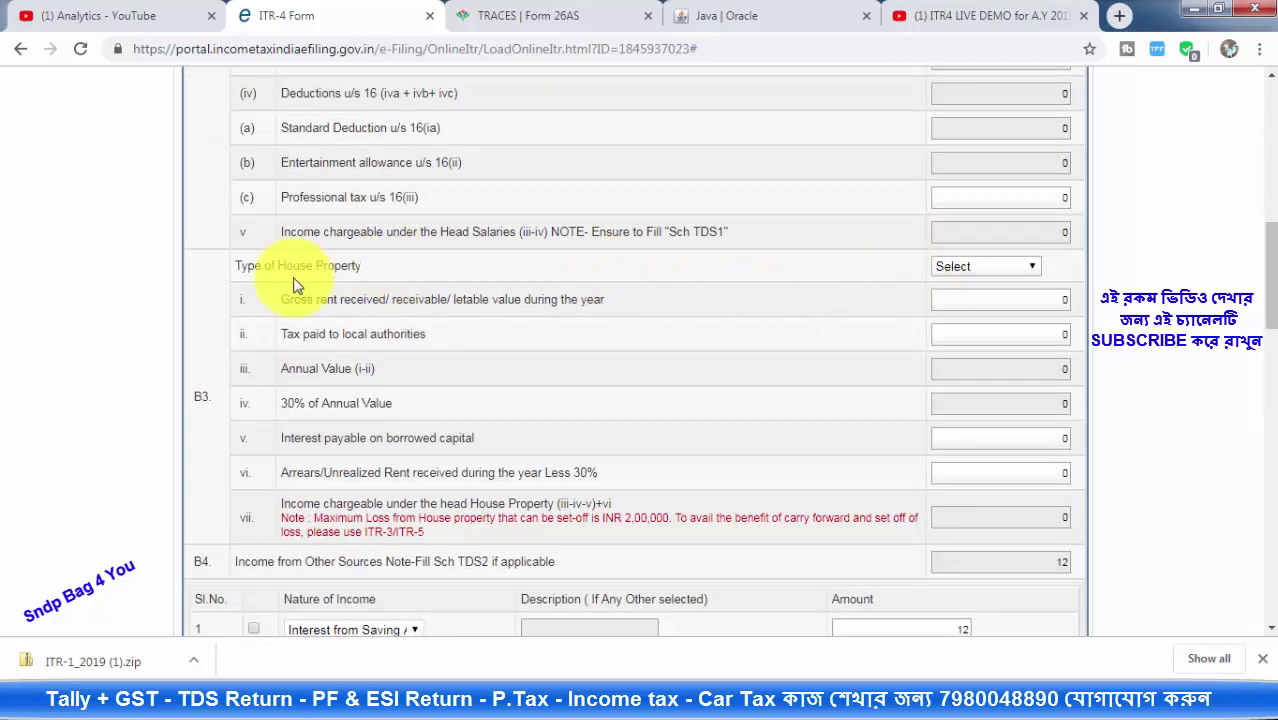
click(993, 268)
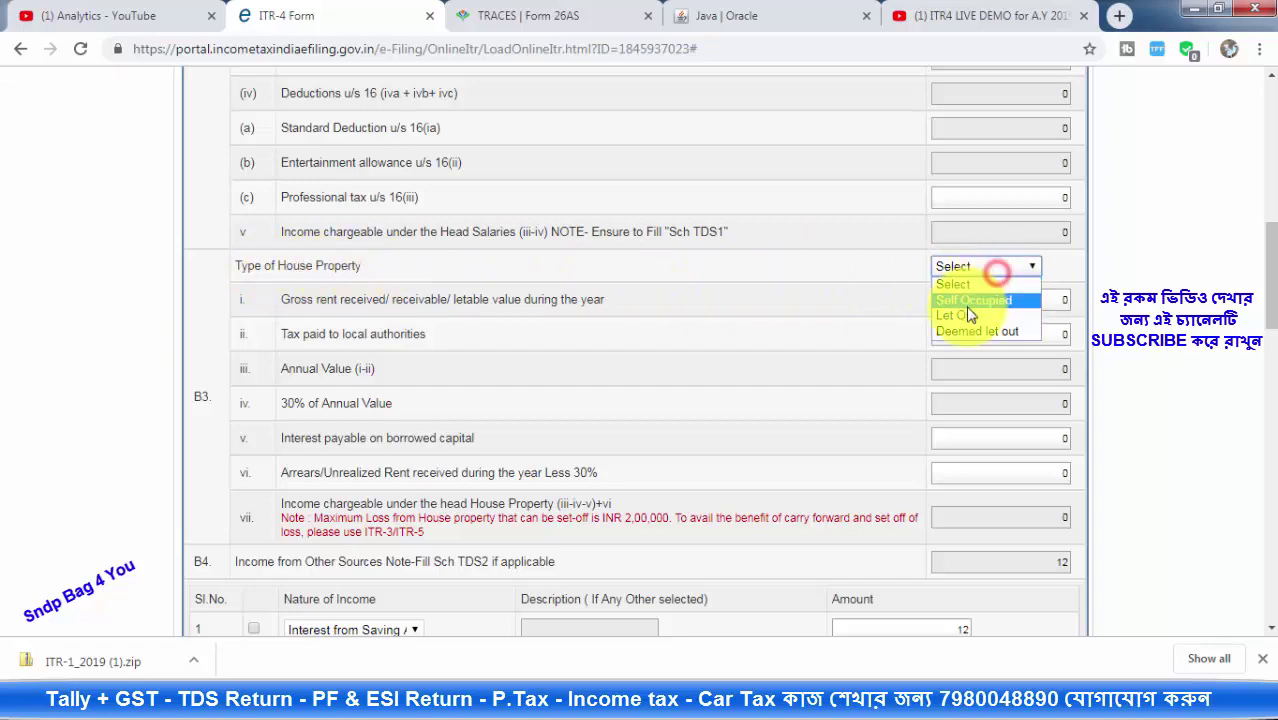
click(990, 302)
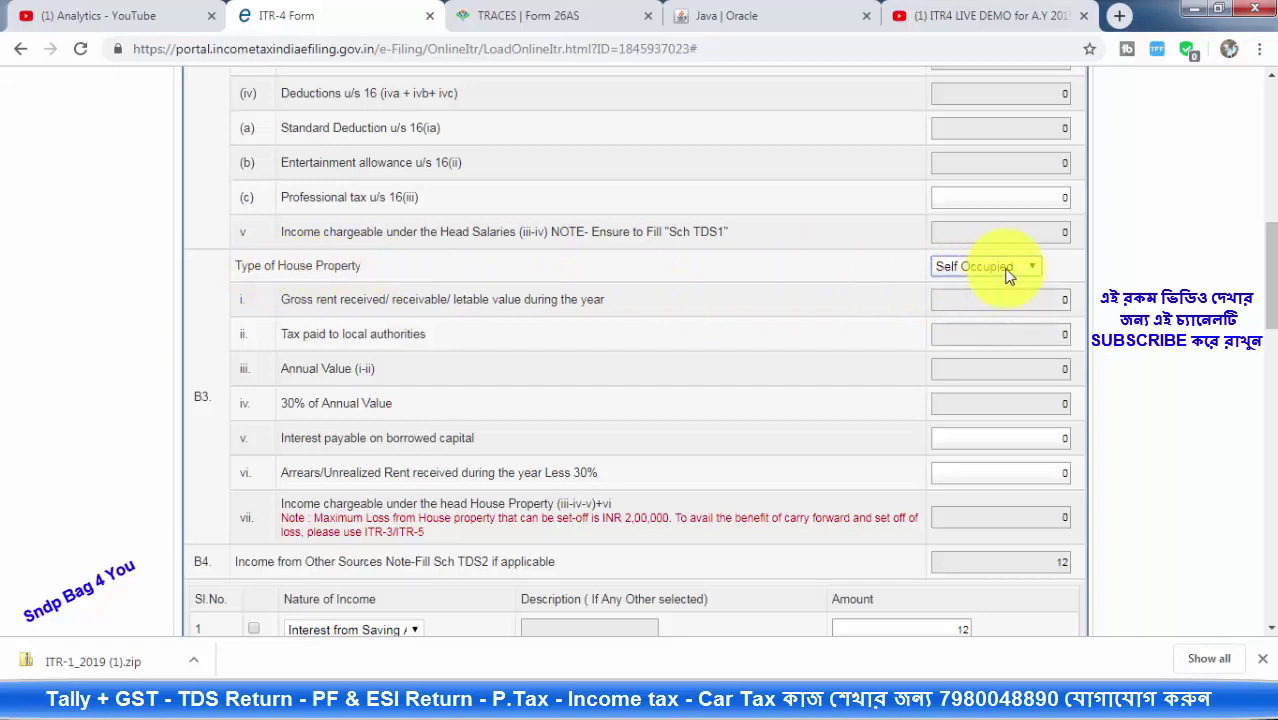
scroll(733, 400, down, 8)
scroll(630, 430, down, 4)
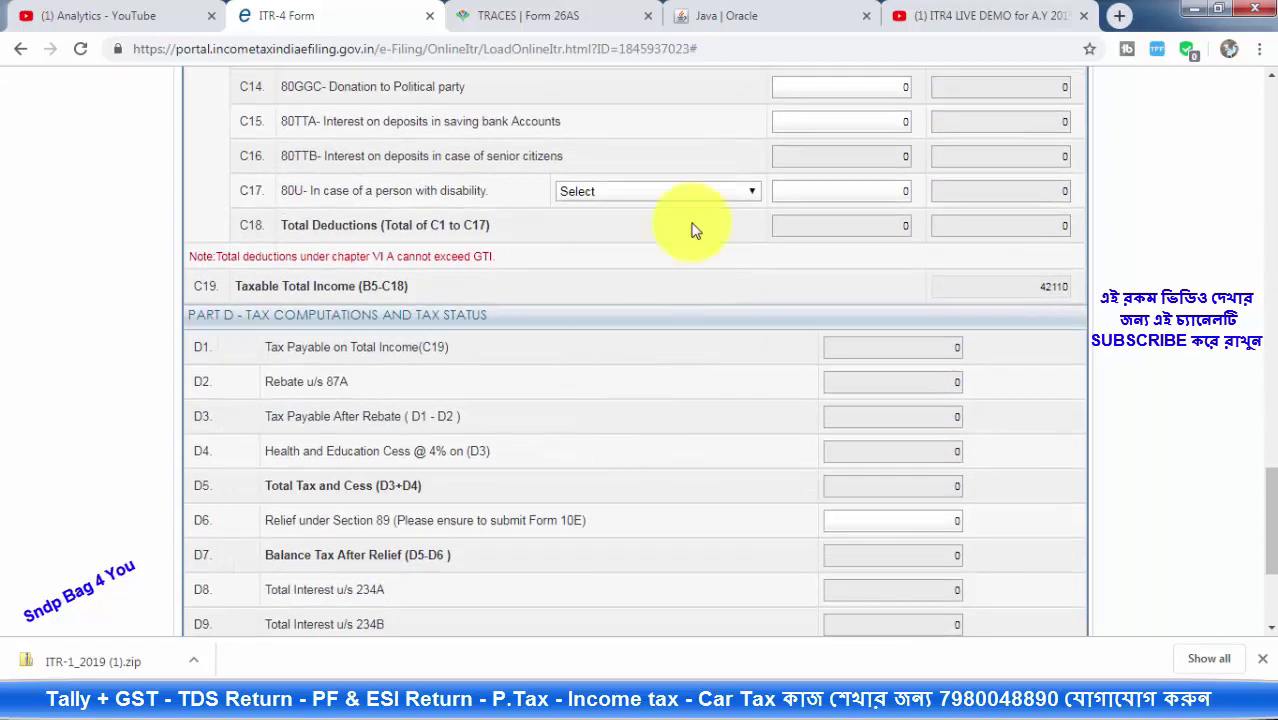
scroll(907, 457, down, 3)
drag(1268, 590, 1262, 137)
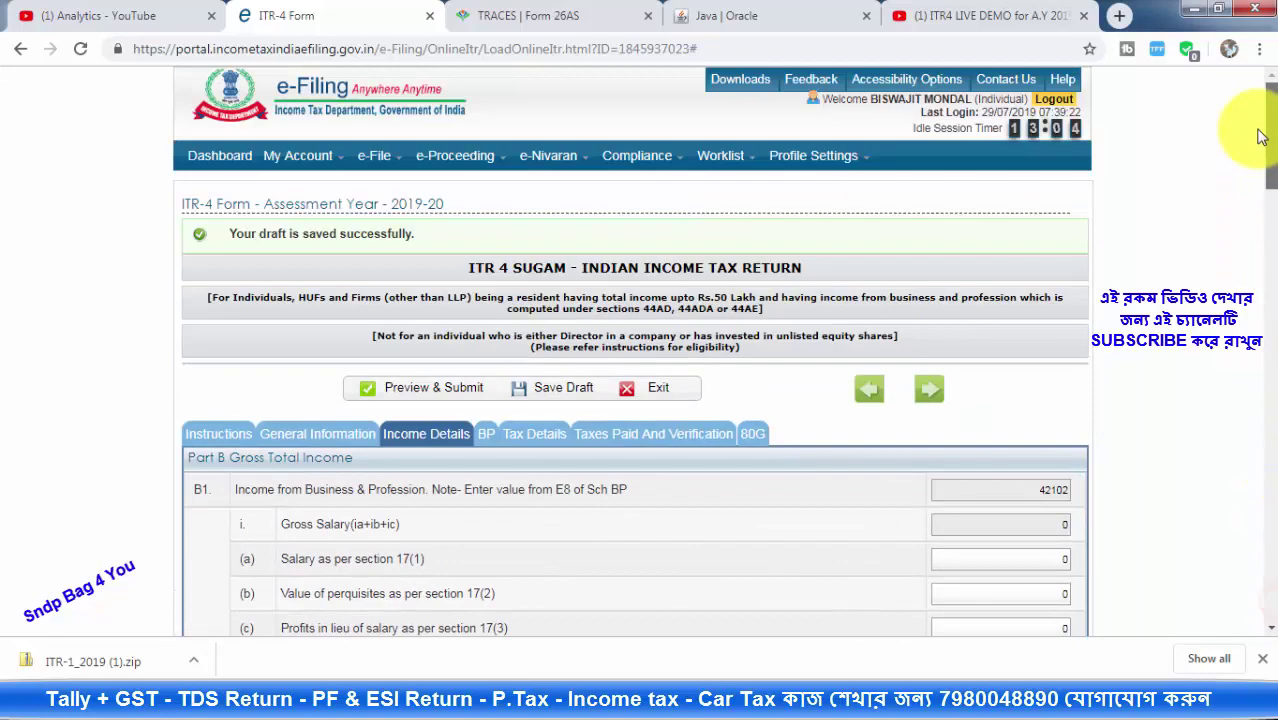
Save the draft from General Information and open the ITR-4 Preview & Submit page
click(328, 436)
scroll(704, 461, down, 10)
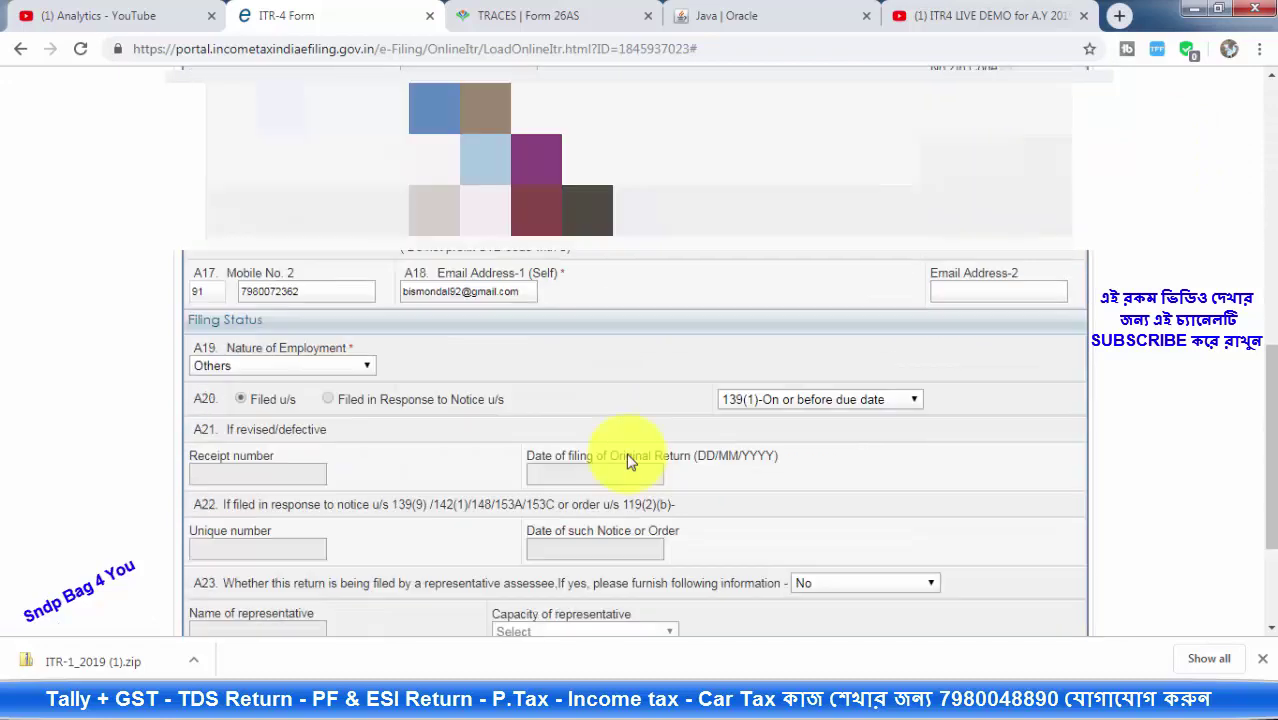
scroll(640, 335, up, 6)
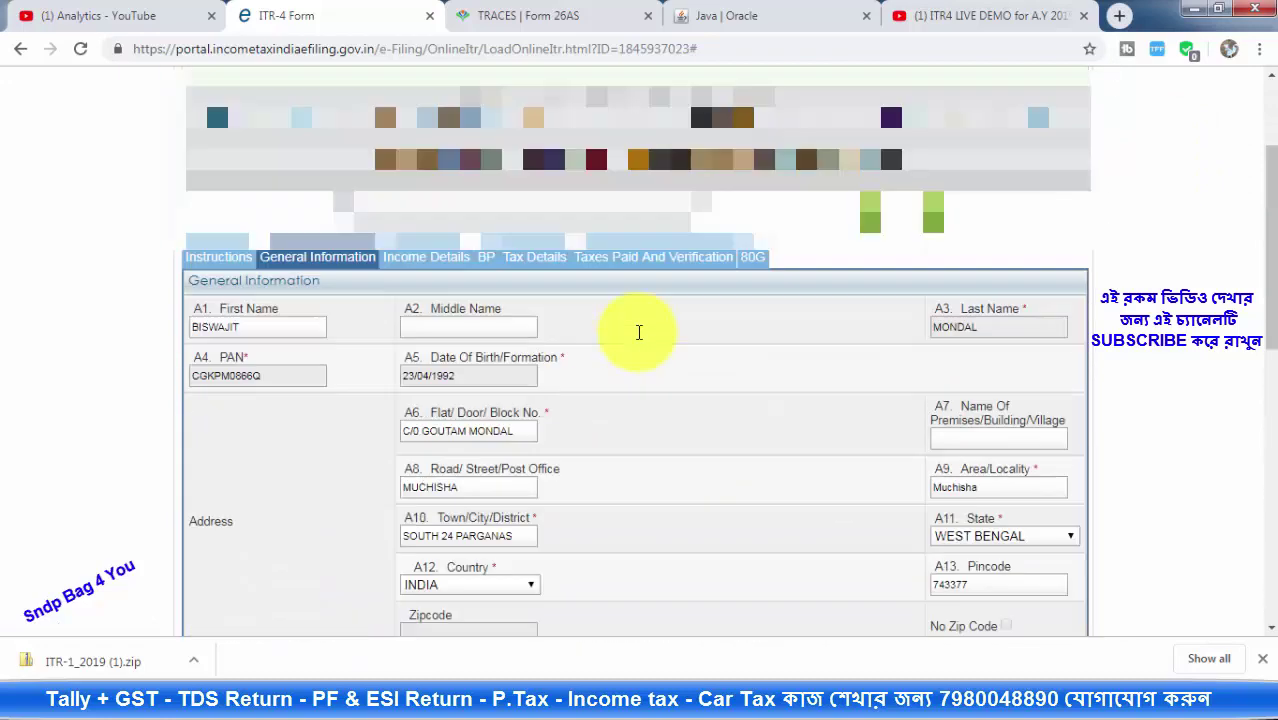
scroll(650, 362, down, 7)
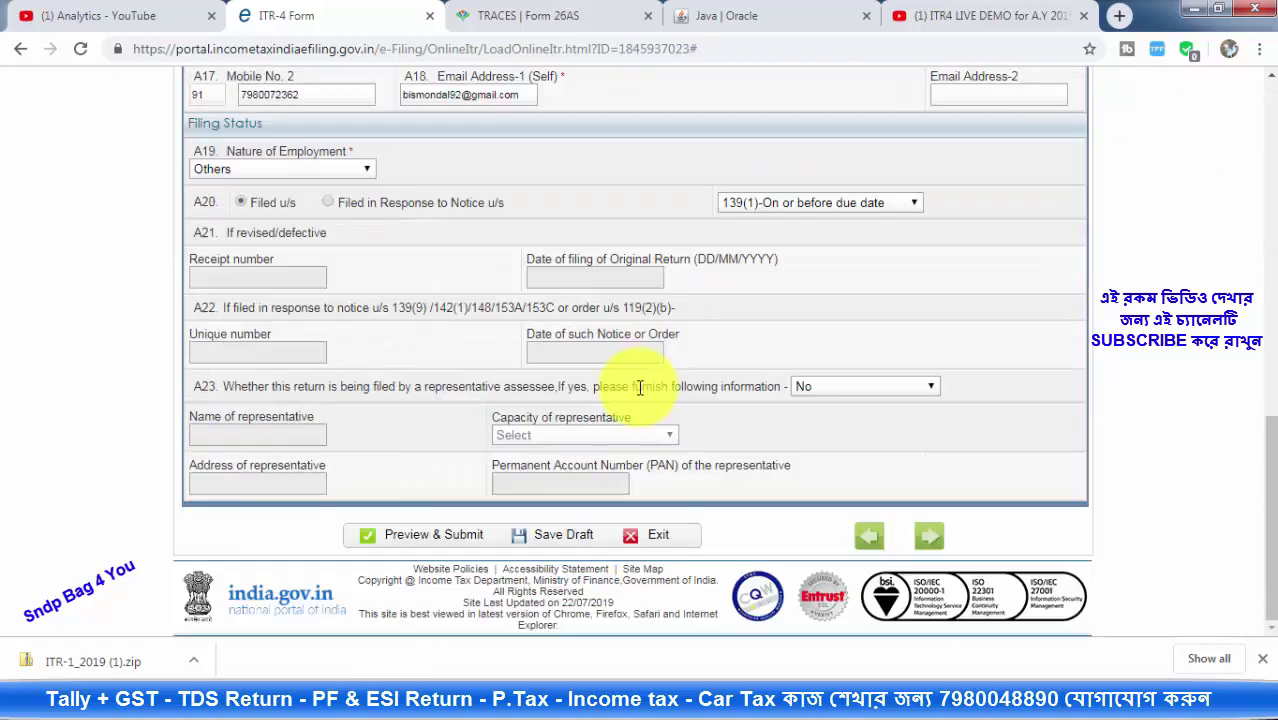
click(565, 538)
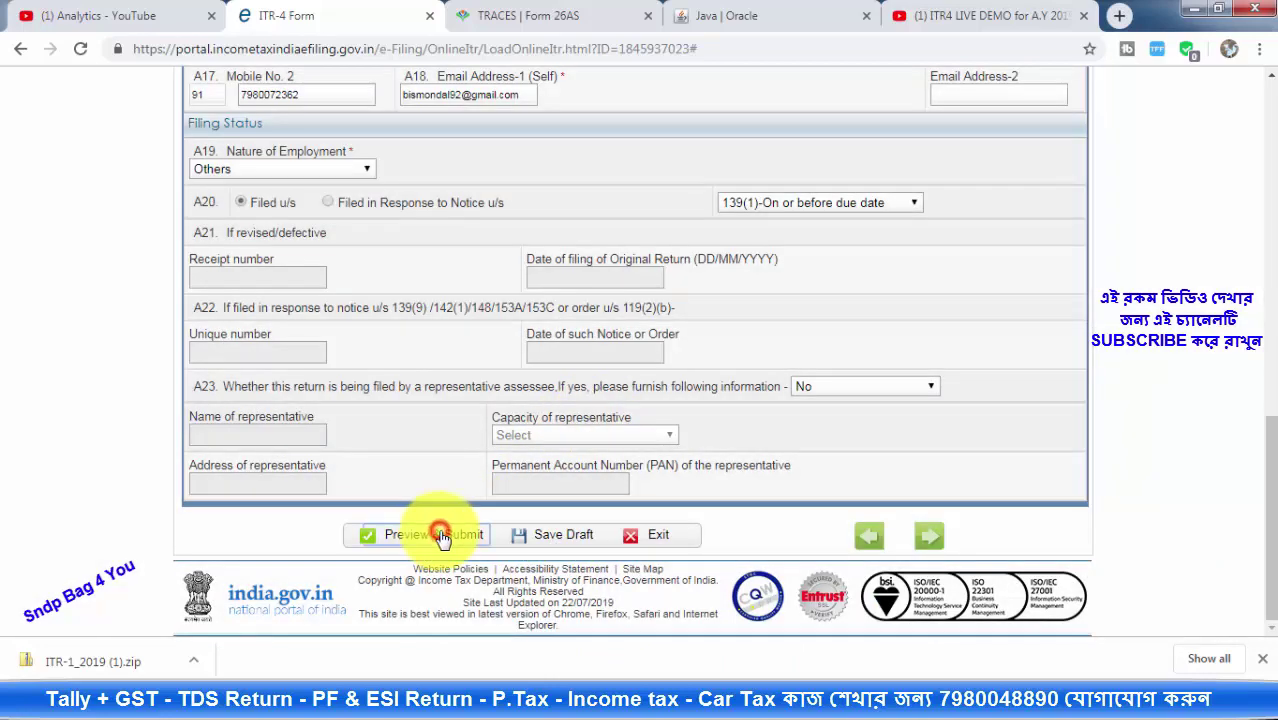
click(442, 536)
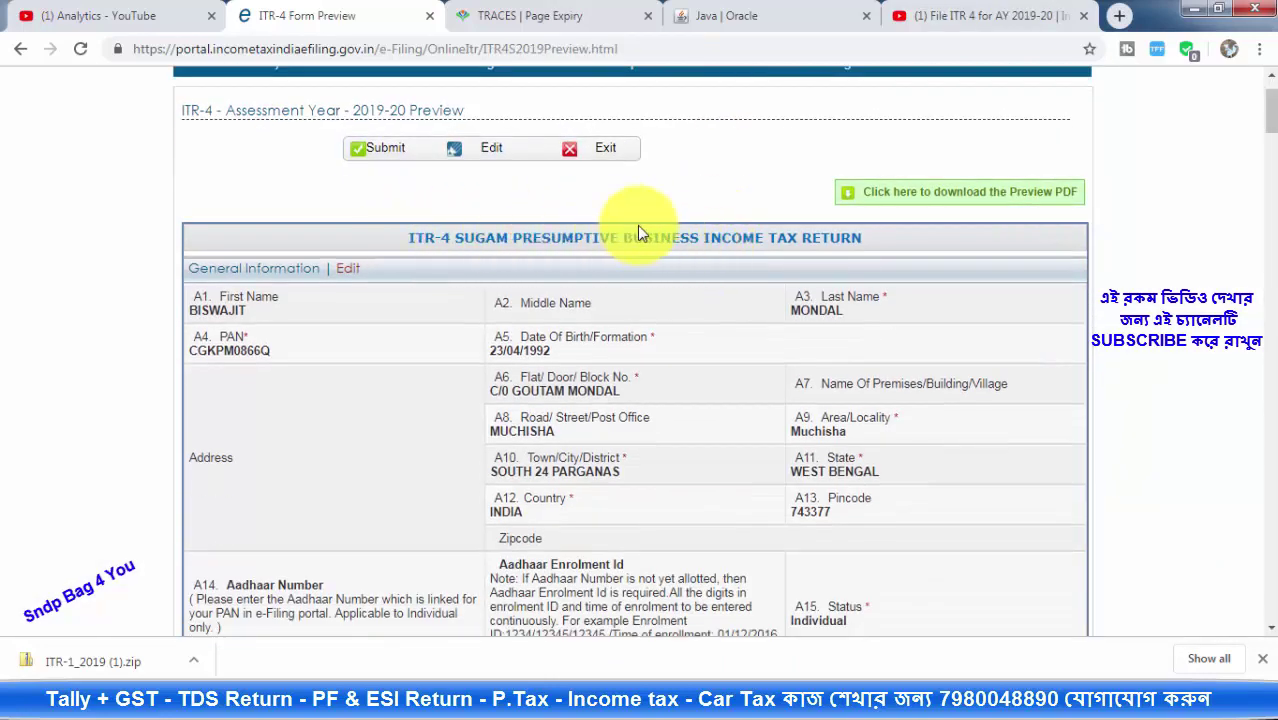
scroll(630, 233, down, 9)
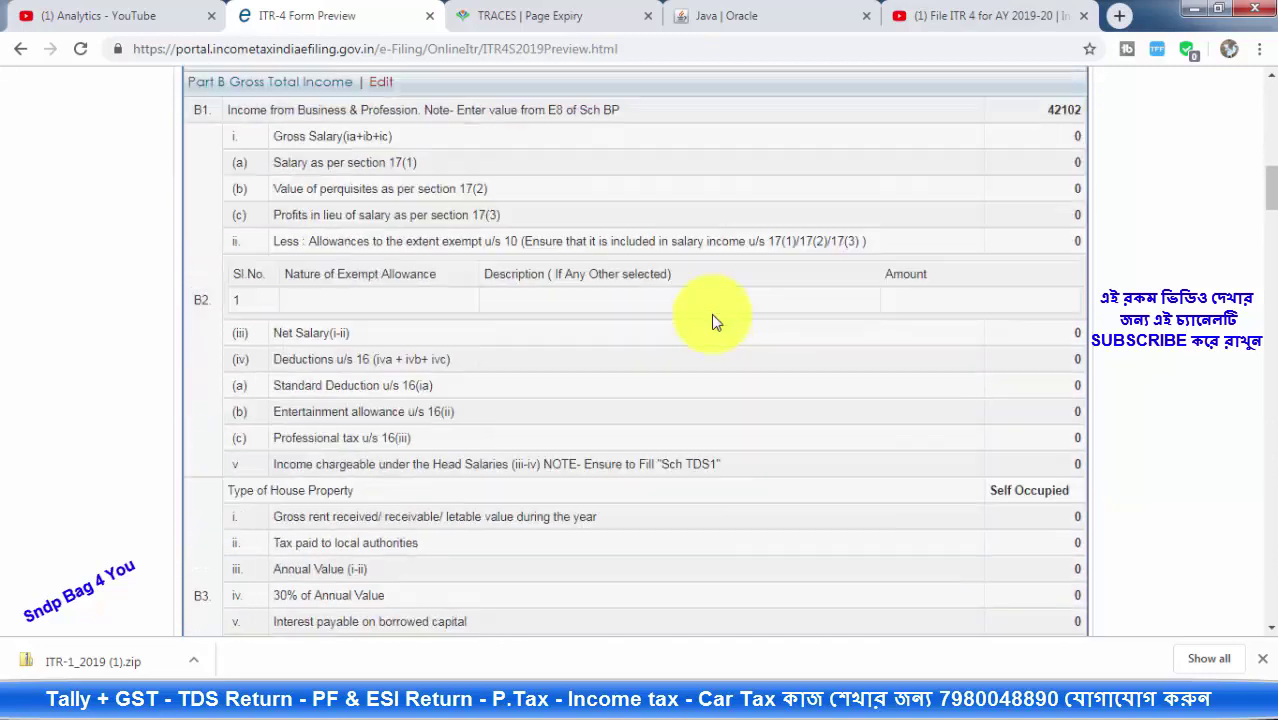
scroll(714, 320, down, 2)
scroll(965, 172, up, 2)
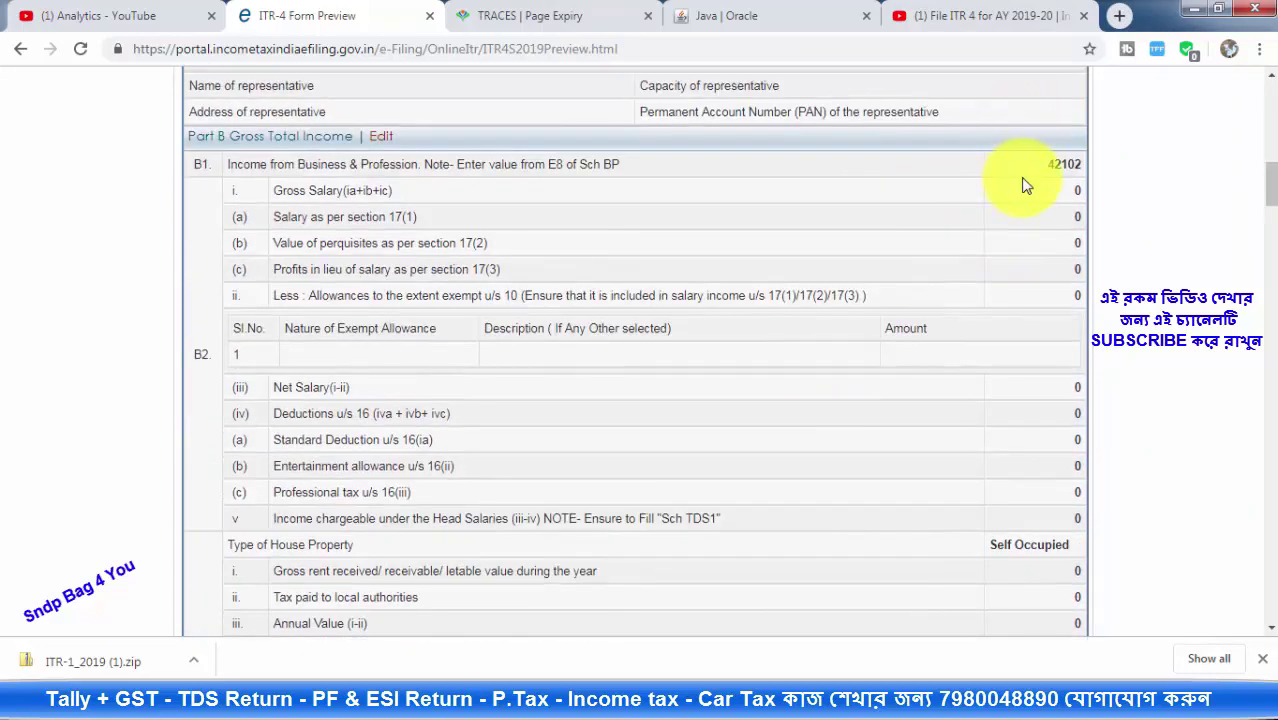
scroll(940, 333, down, 7)
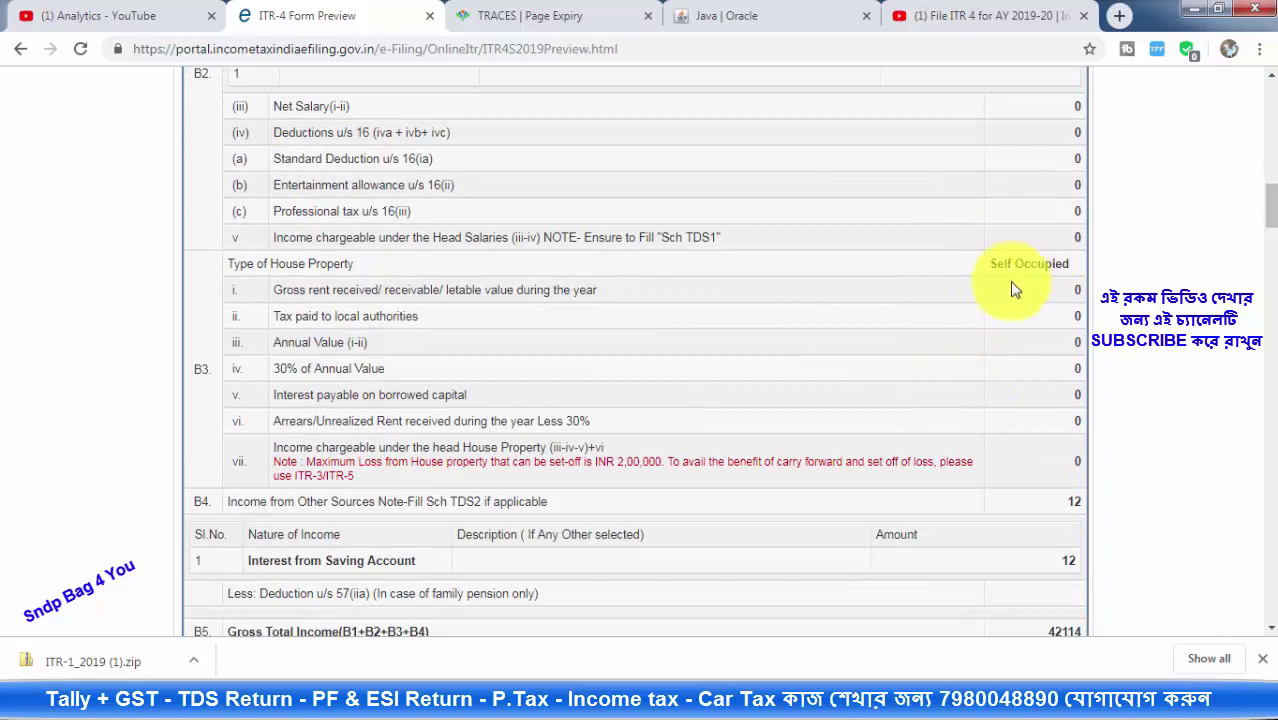
scroll(960, 340, down, 8)
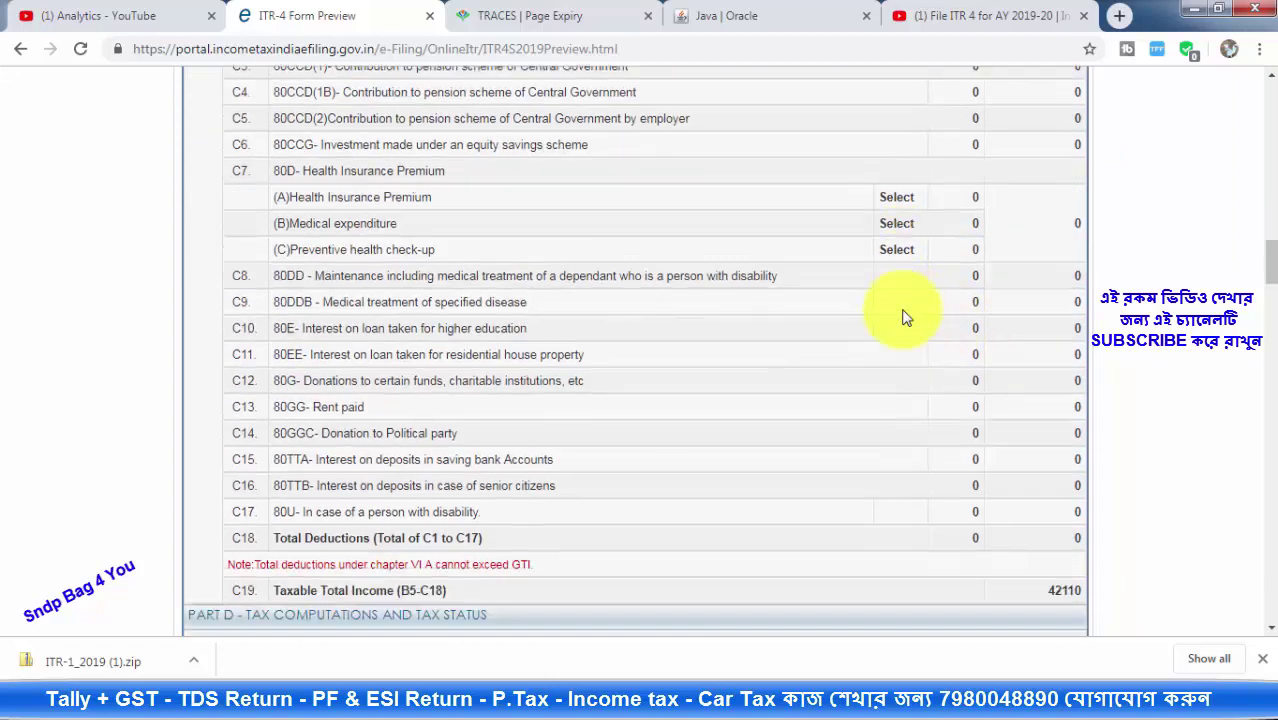
scroll(803, 292, down, 5)
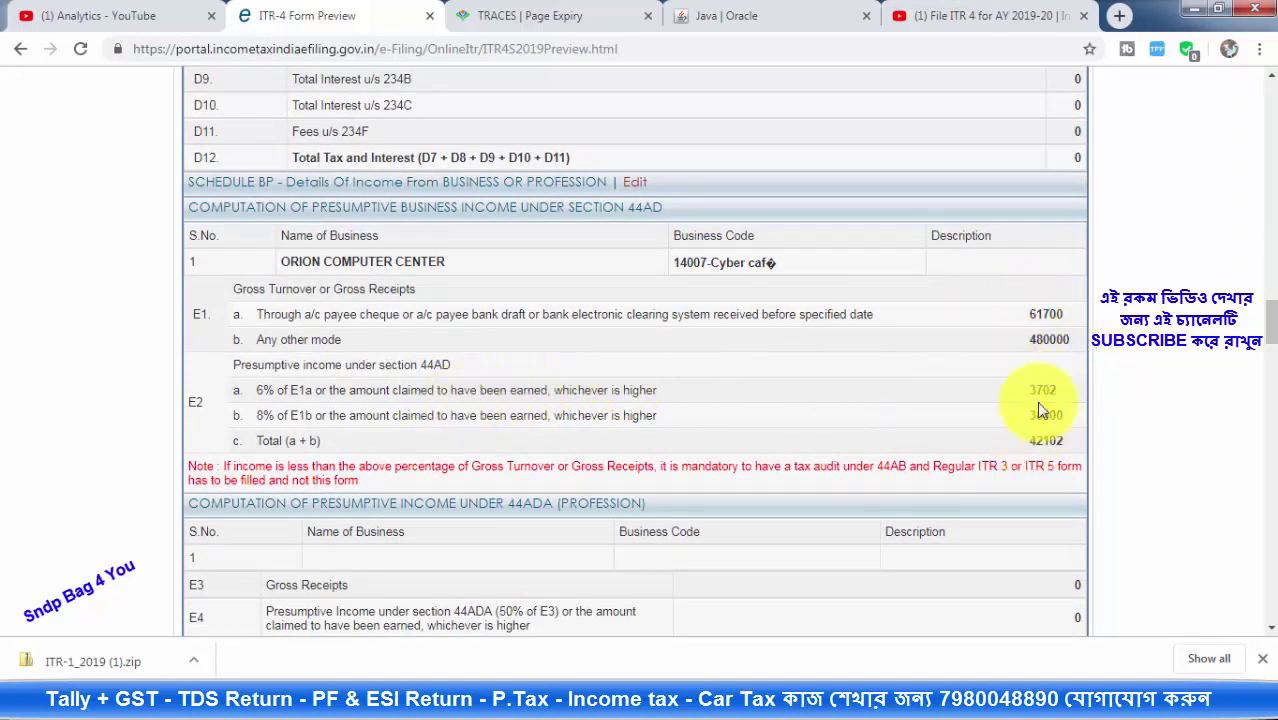
scroll(790, 362, down, 4)
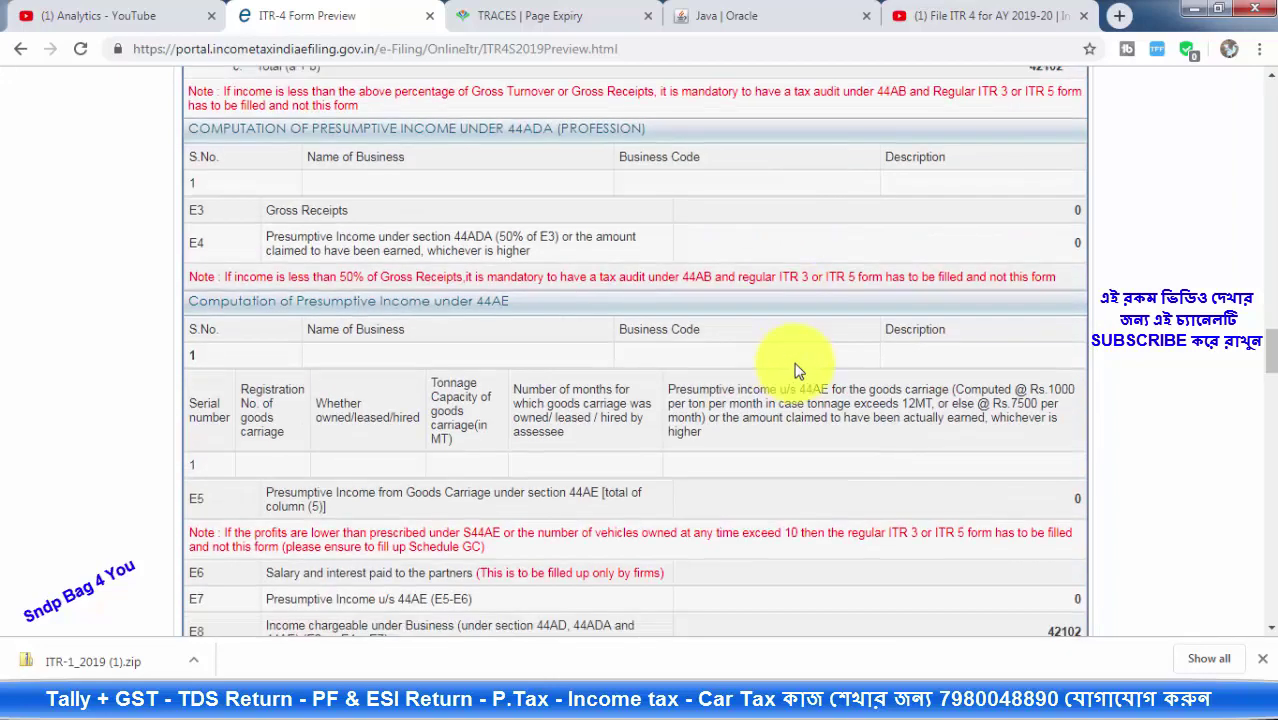
scroll(916, 313, down, 7)
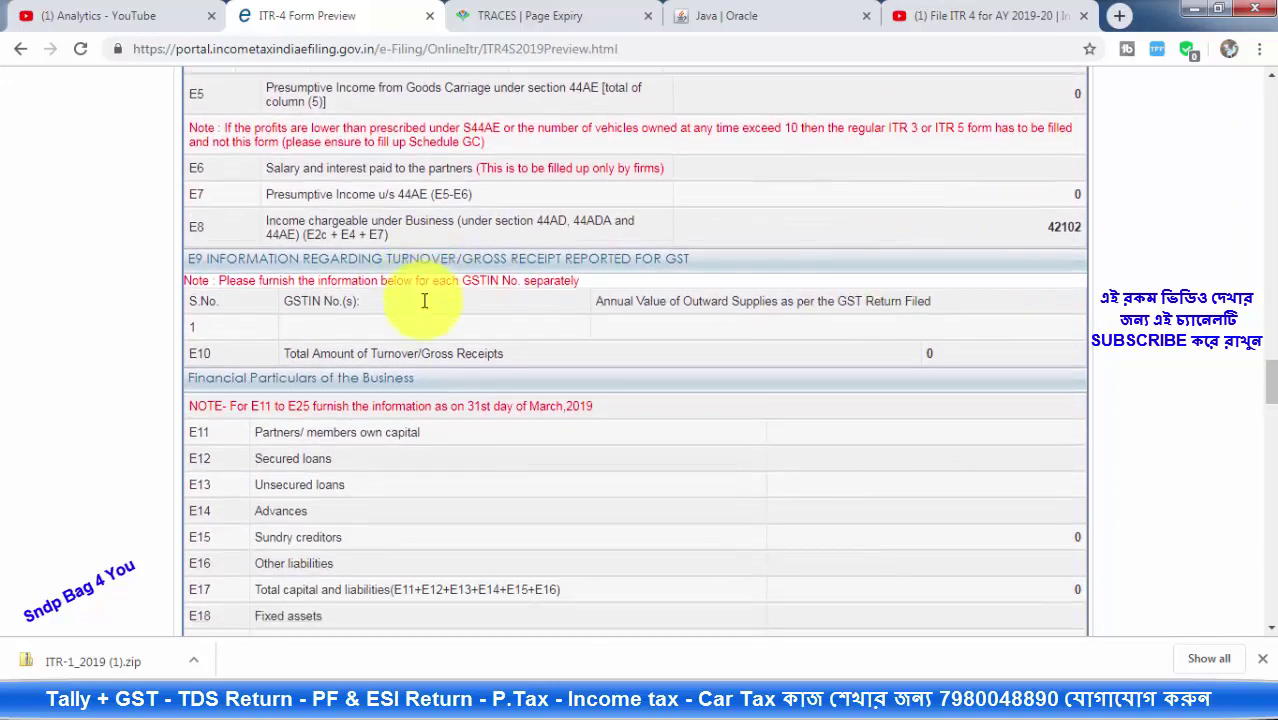
scroll(638, 356, down, 3)
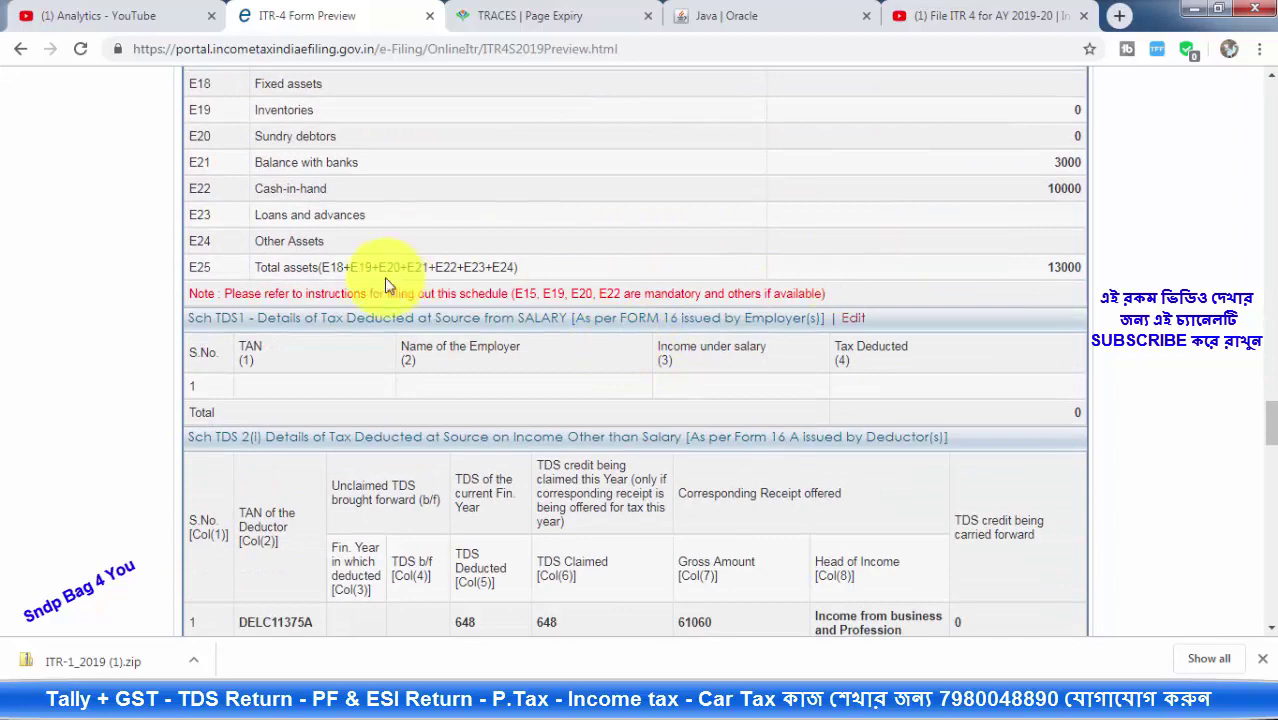
scroll(1032, 287, down, 15)
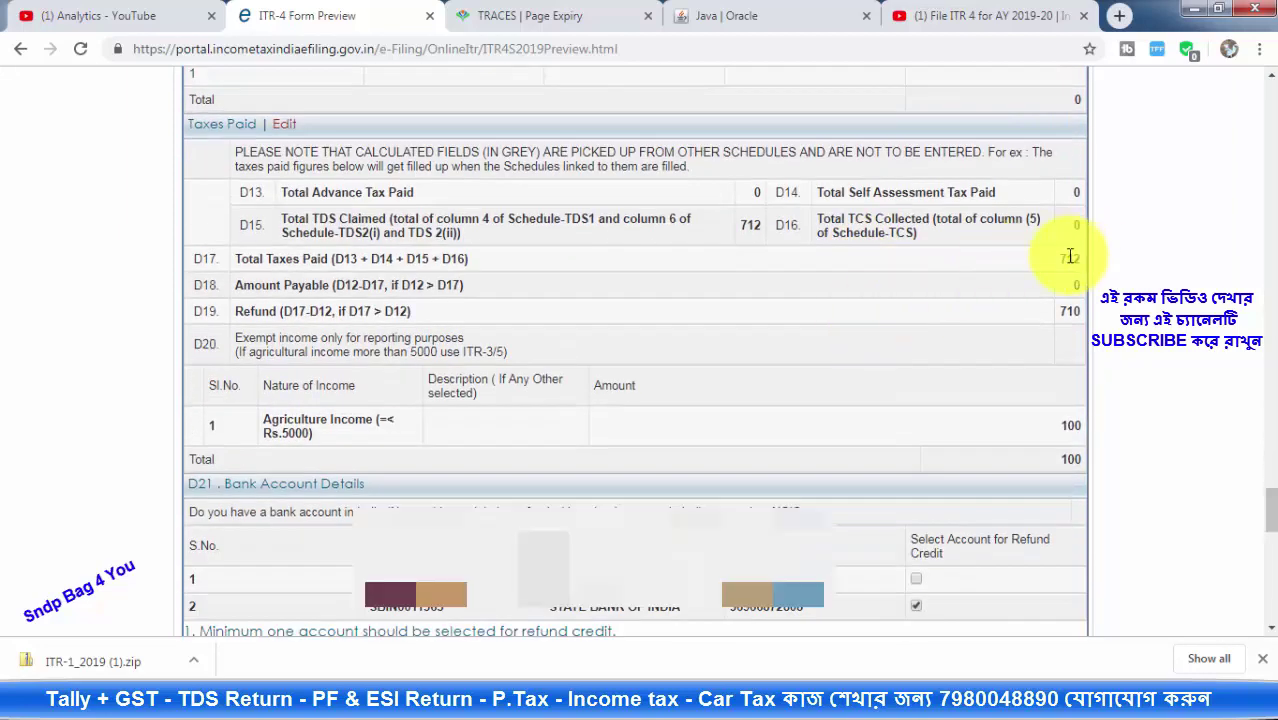
scroll(807, 294, down, 5)
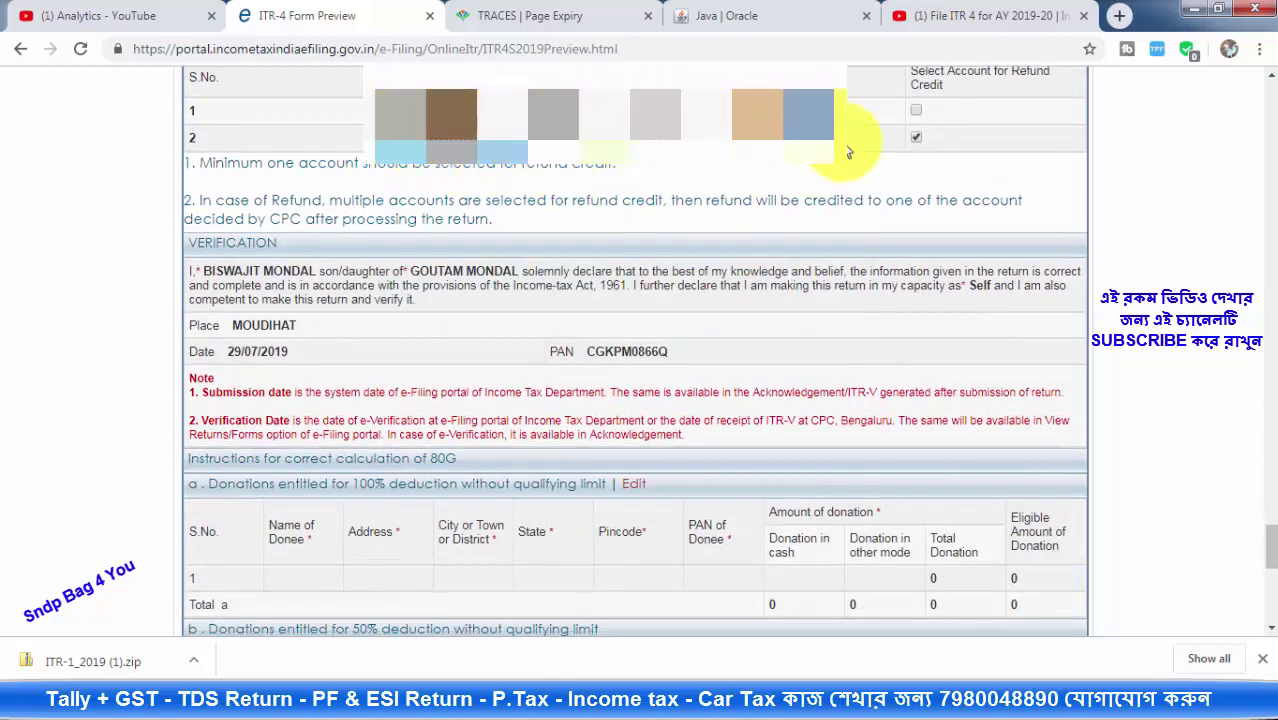
scroll(884, 160, down, 6)
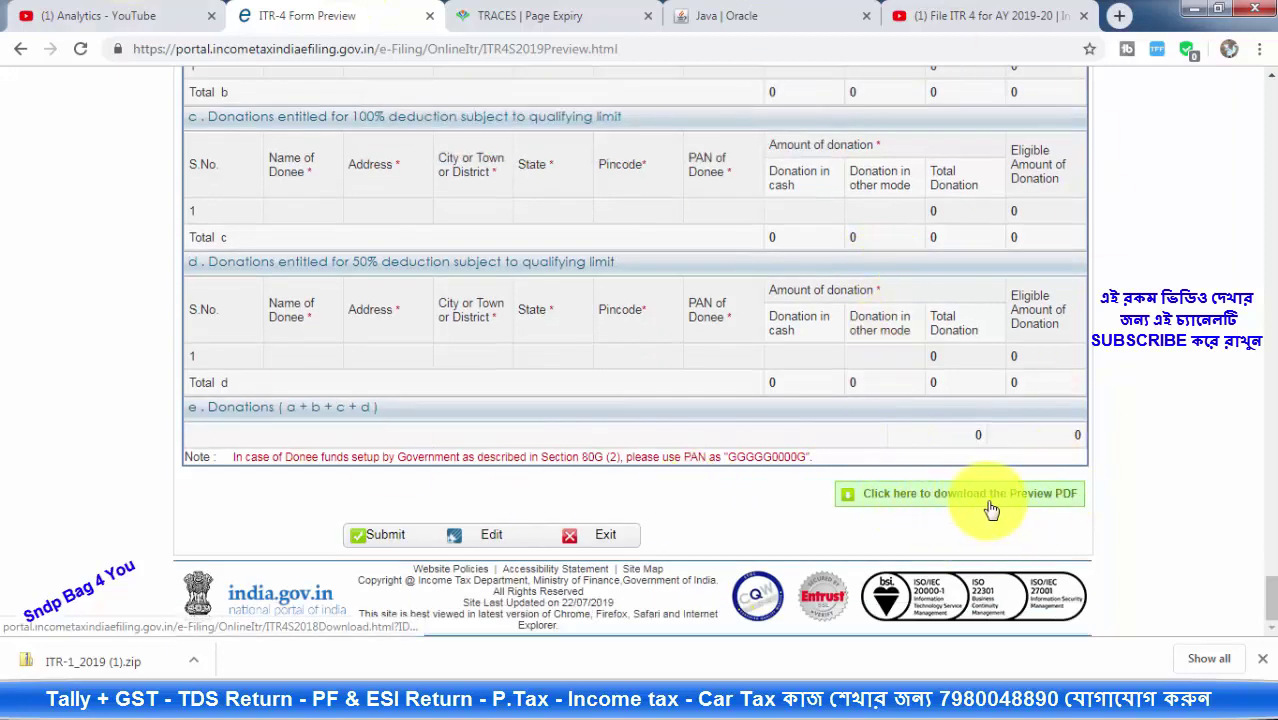
Open the Preview PDF in a new tab, then return to the ITR-4 Form Preview
click(996, 503)
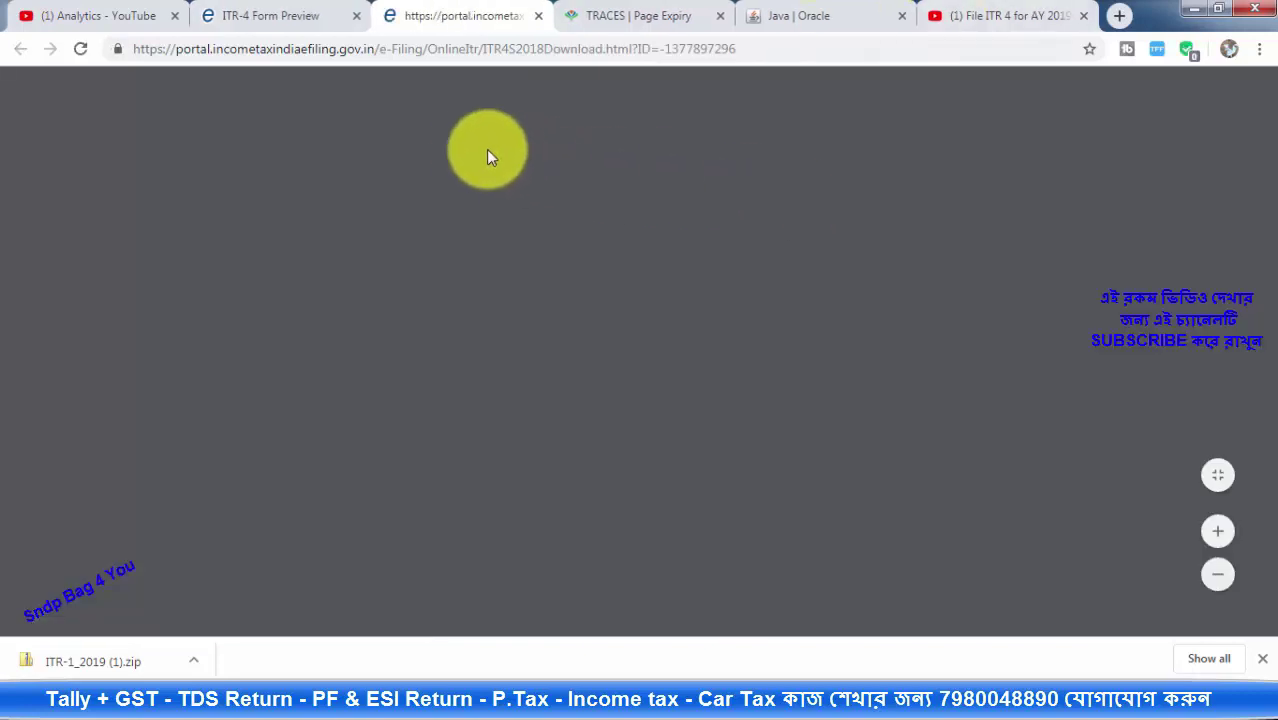
scroll(696, 260, down, 5)
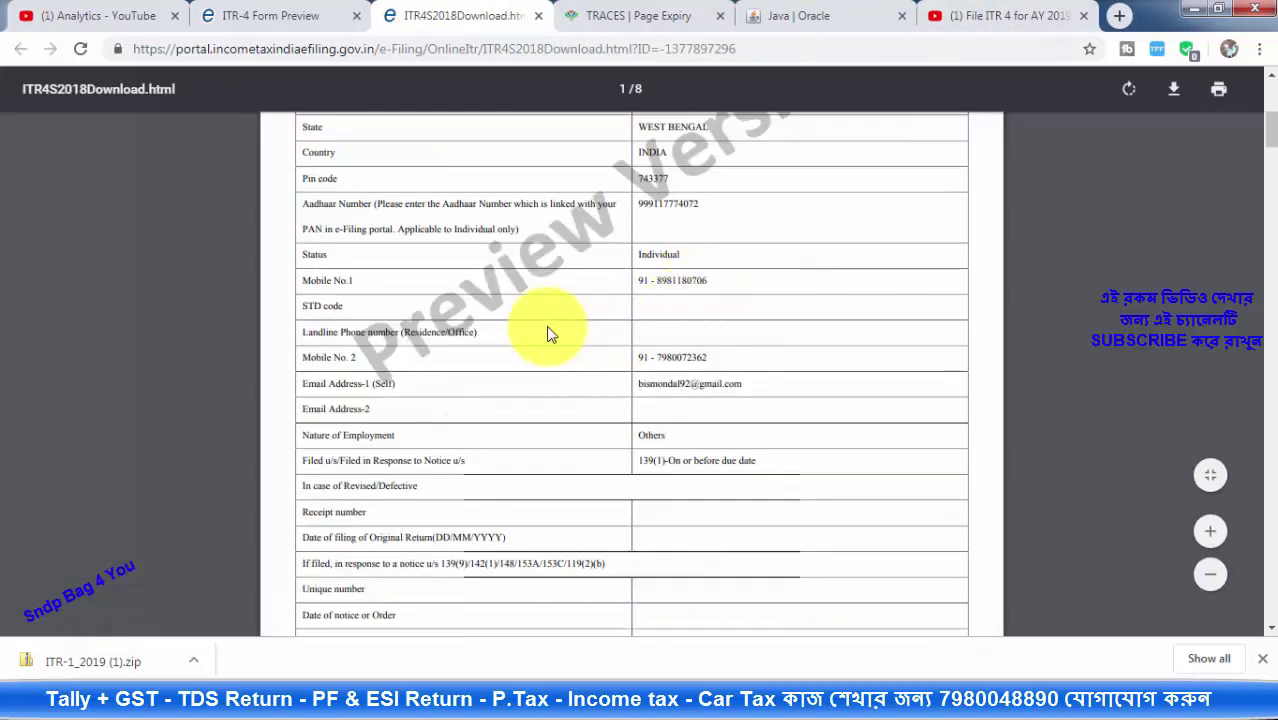
scroll(548, 331, down, 2)
click(273, 12)
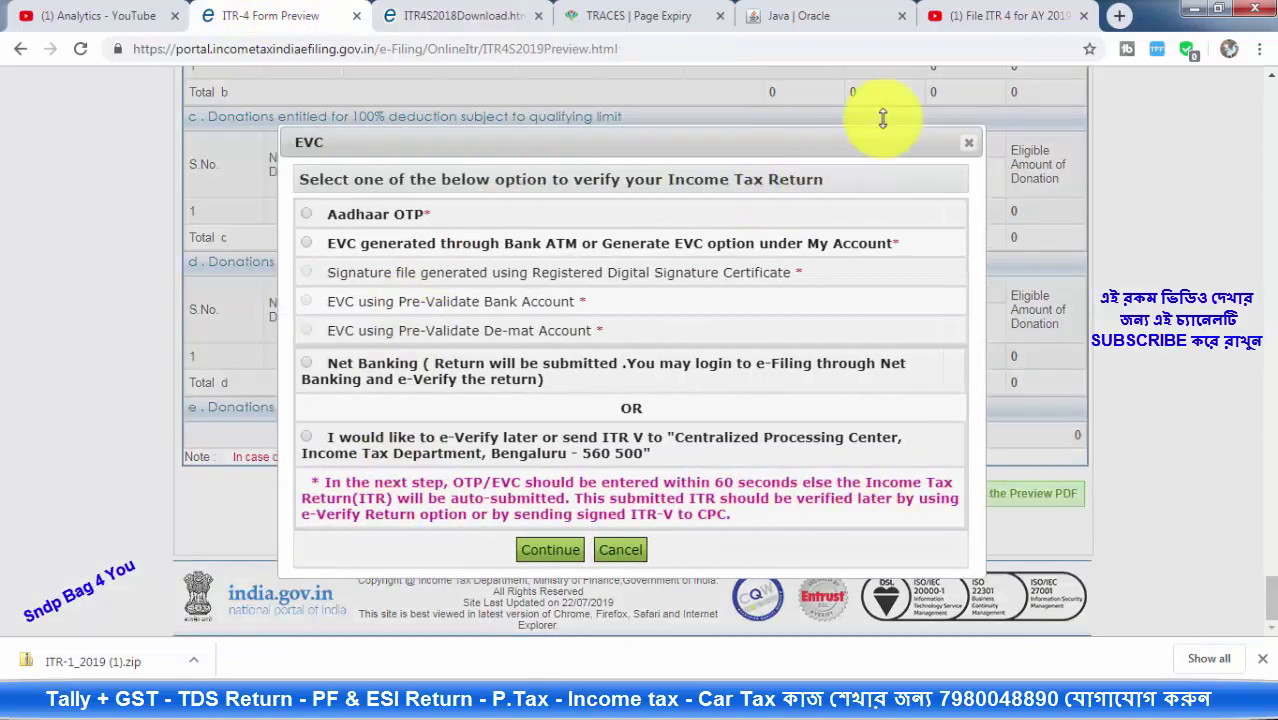
Choose 'I would like to e-Verify later or send ITR V' and submit the ITR-4
click(562, 448)
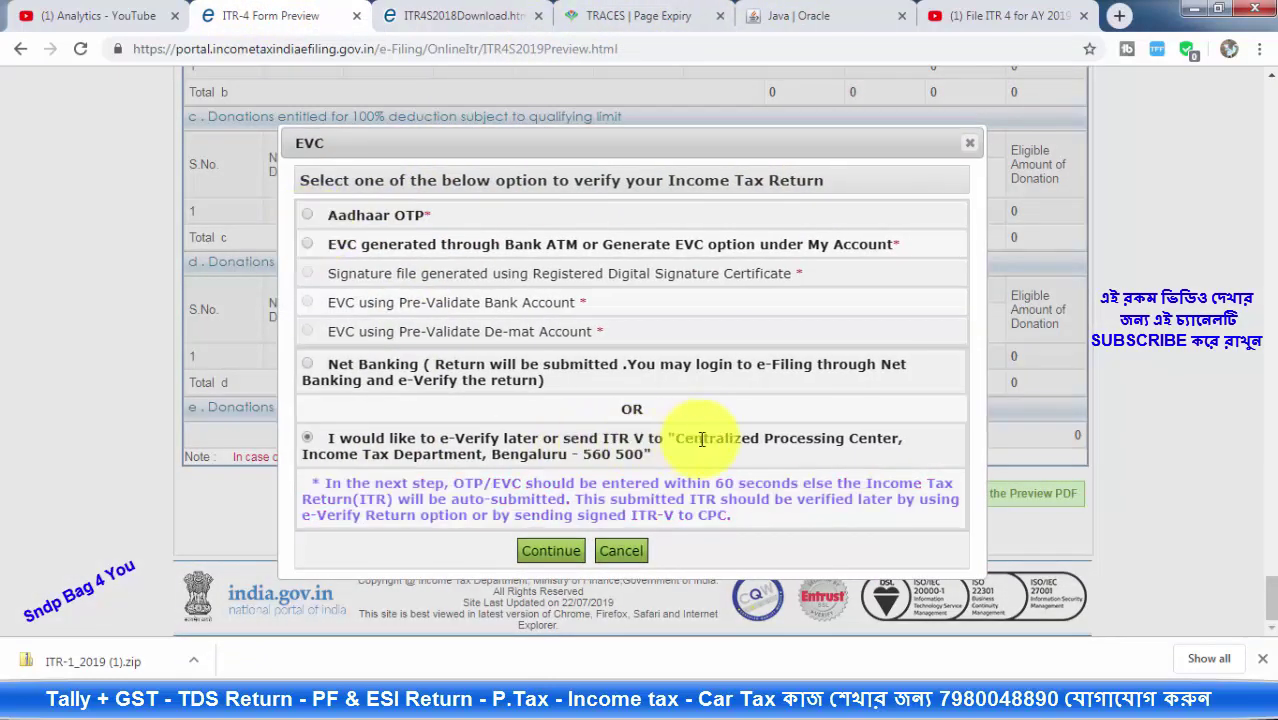
click(566, 558)
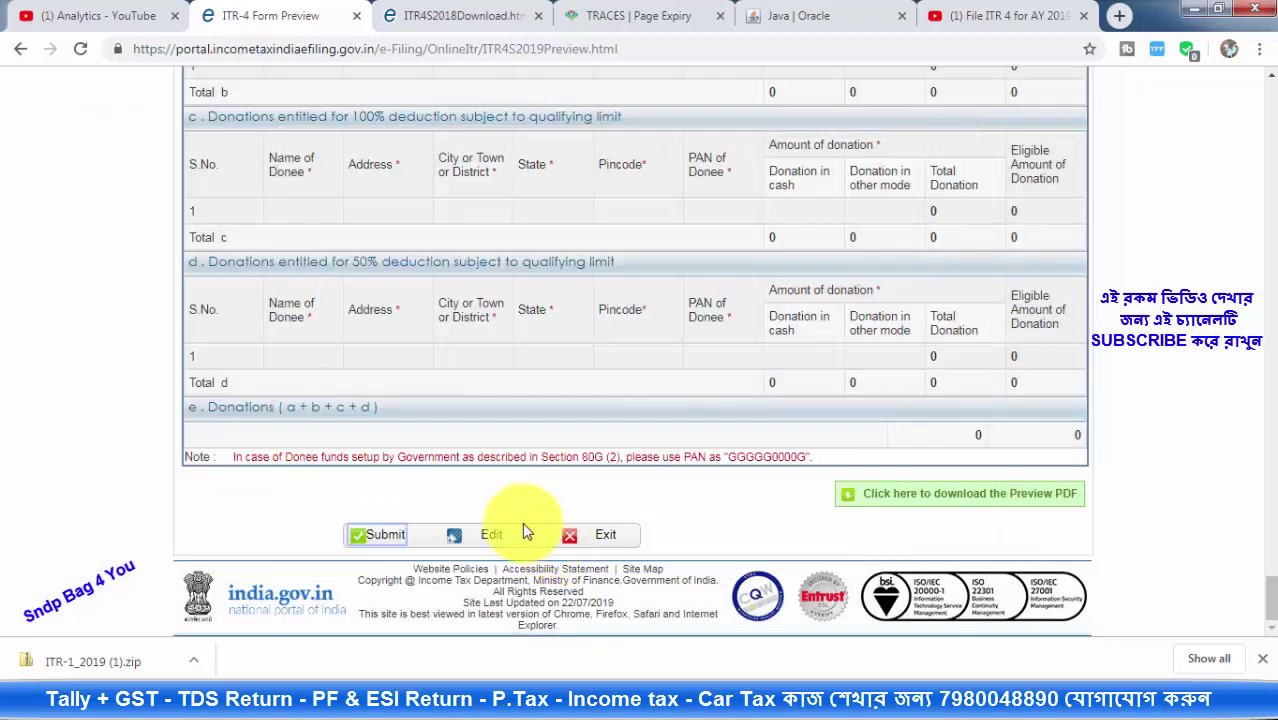
click(390, 538)
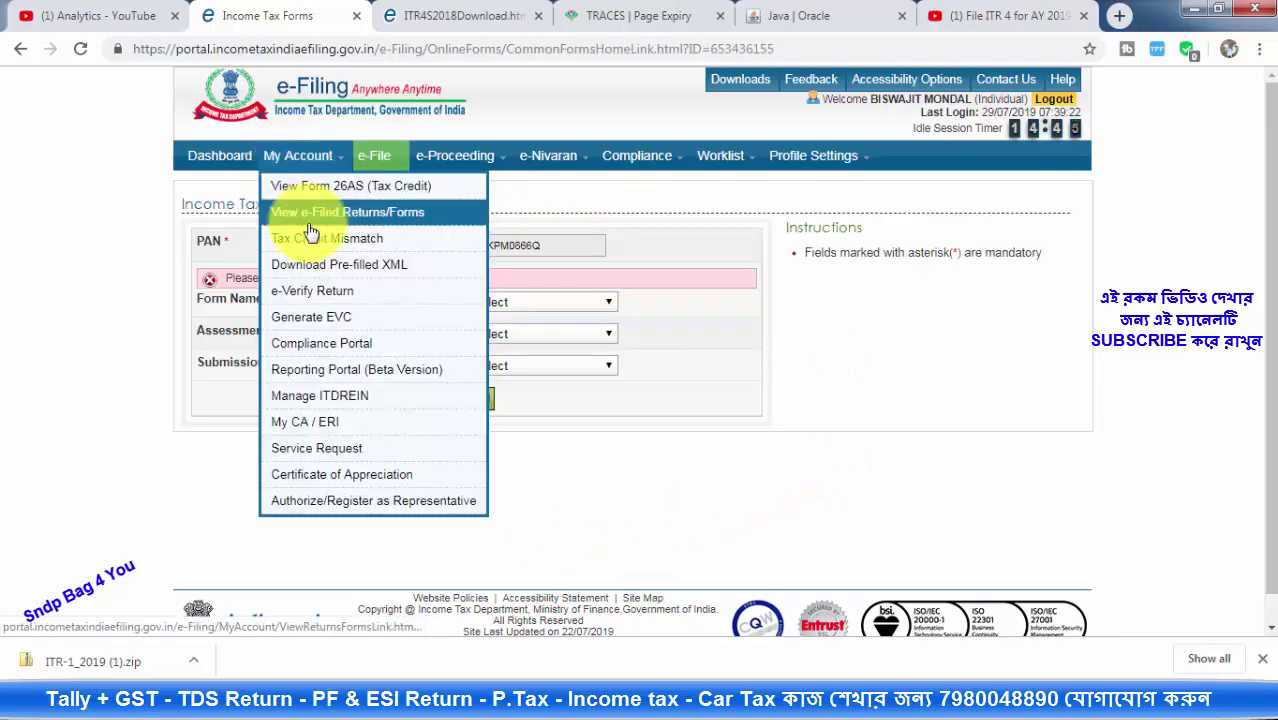
List e-filed Income Tax Returns and open the 2019-20 return by its acknowledgement number
click(371, 212)
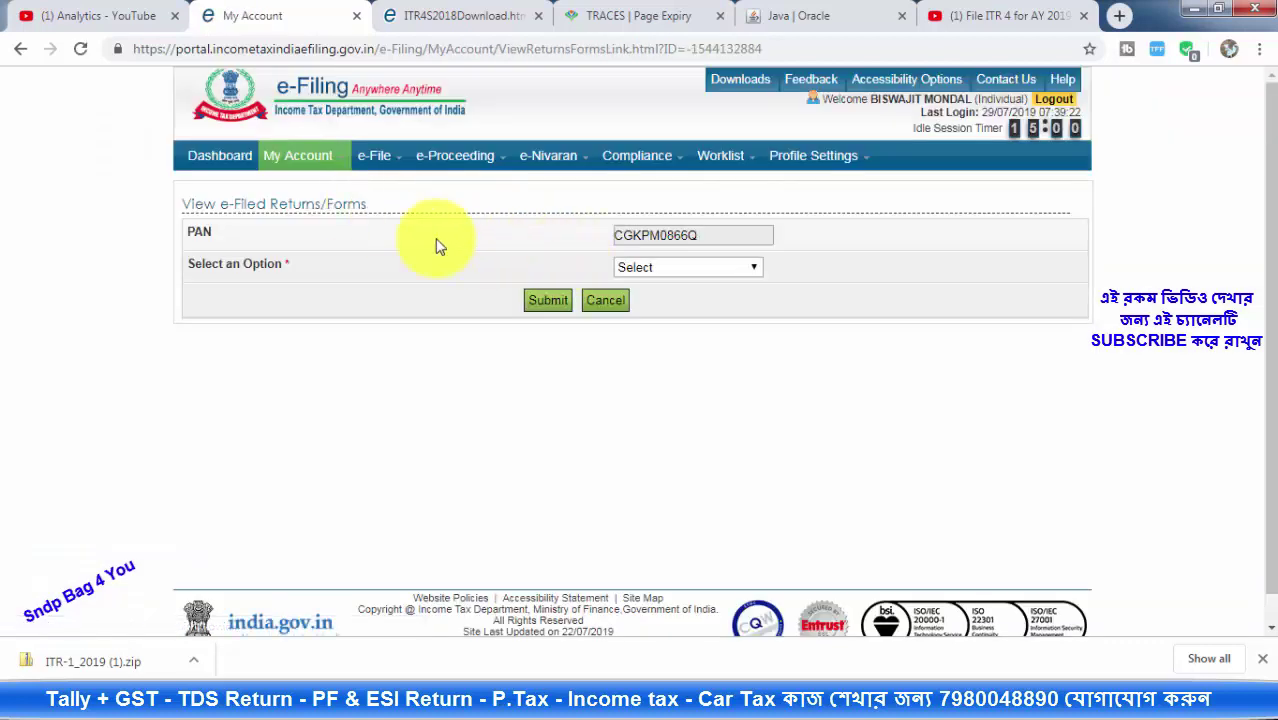
click(664, 268)
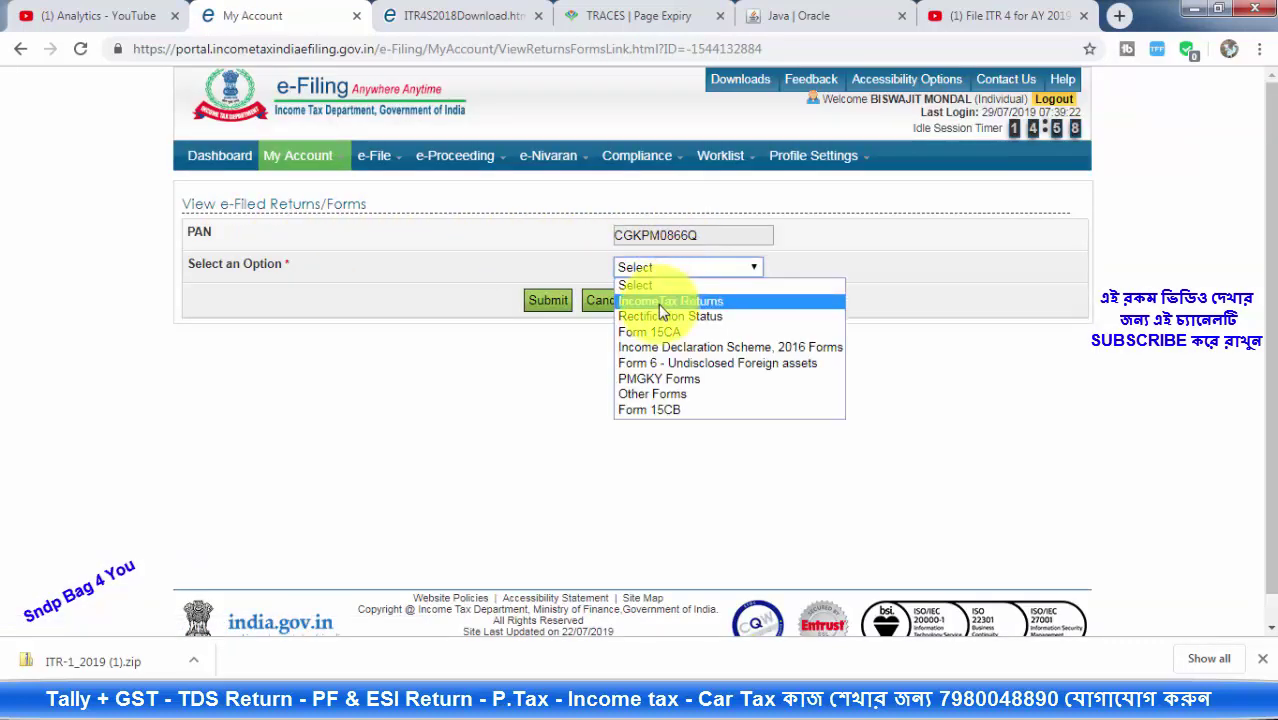
click(697, 303)
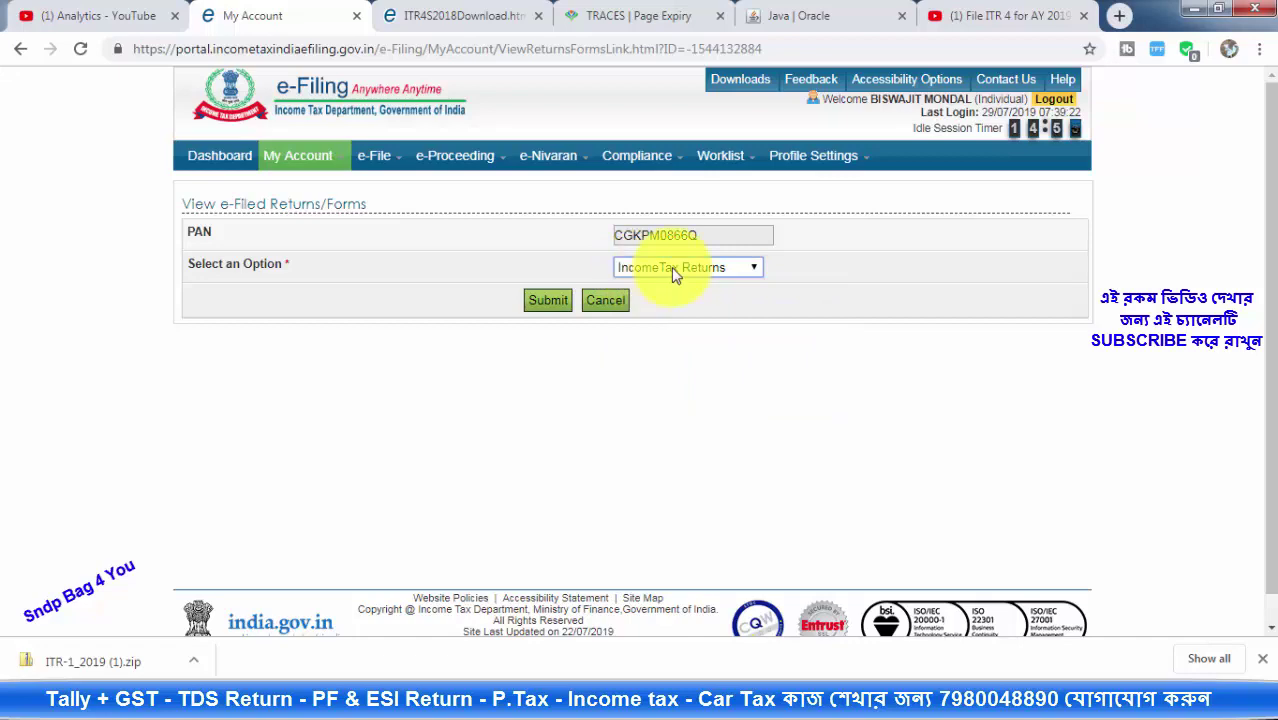
click(549, 301)
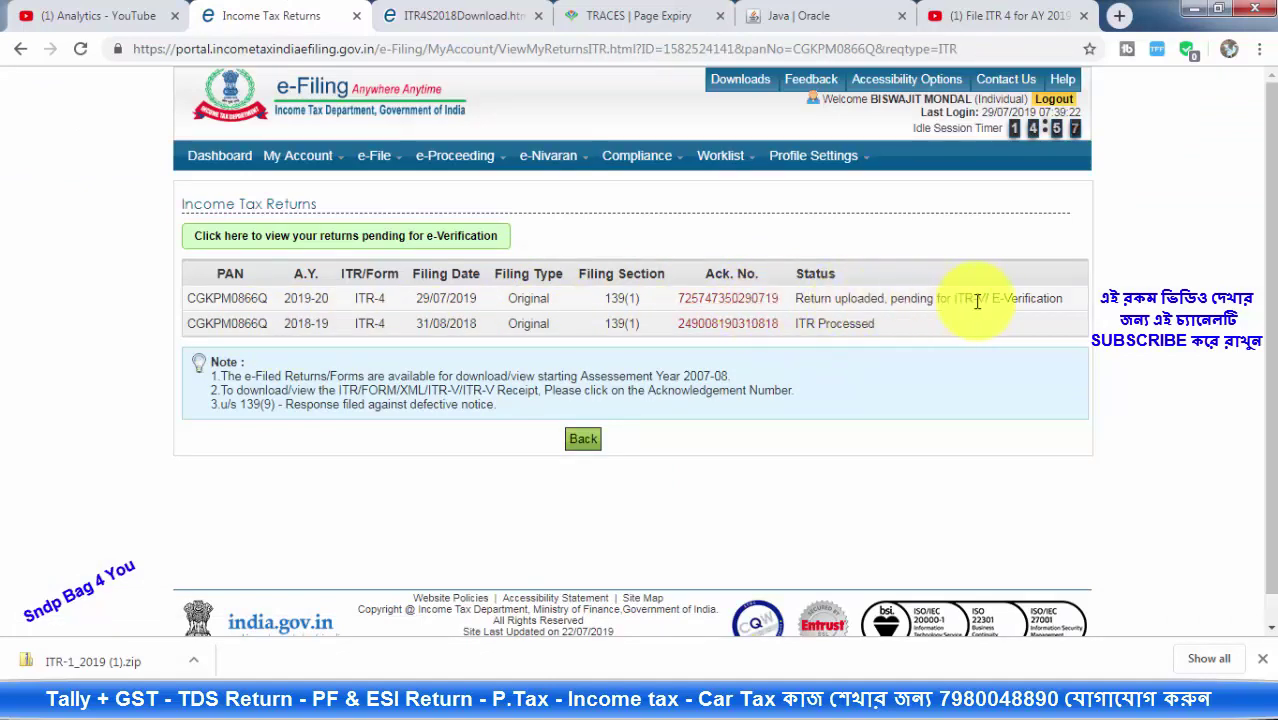
click(1060, 298)
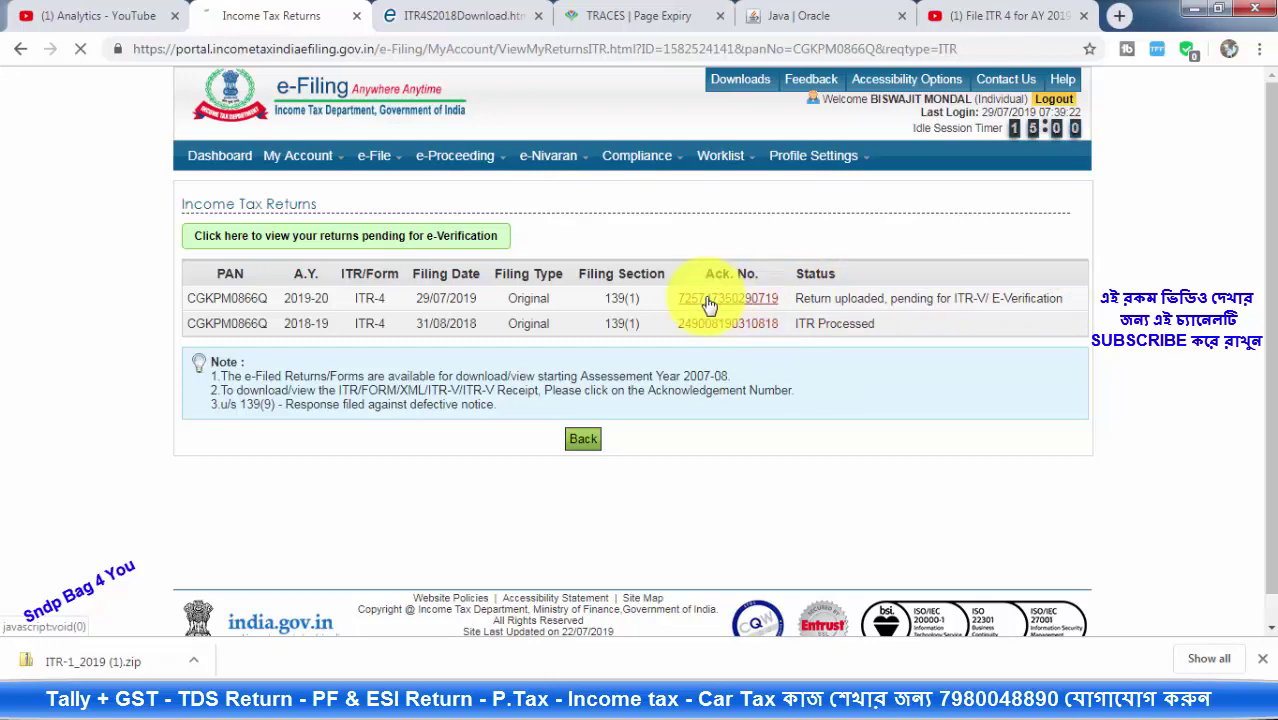
View the 2019-20 ITR-V acknowledgement PDF, then switch back to the My Return tab
click(795, 325)
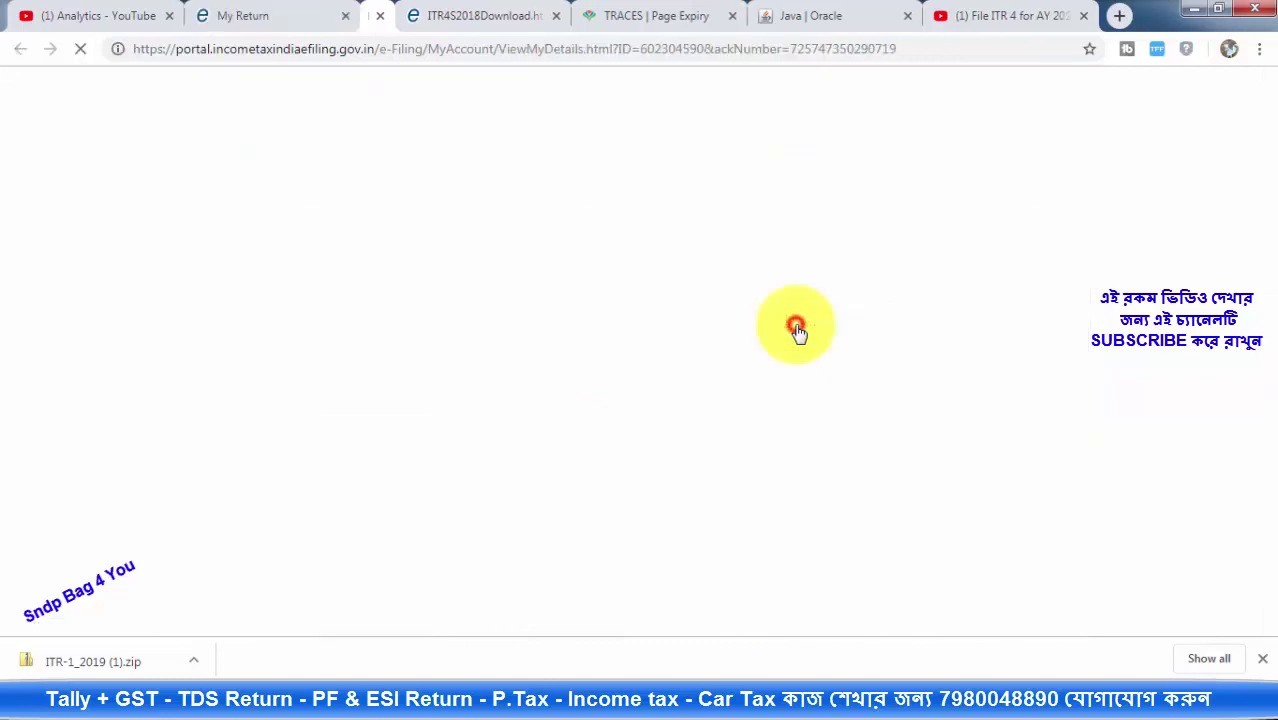
scroll(795, 320, down, 5)
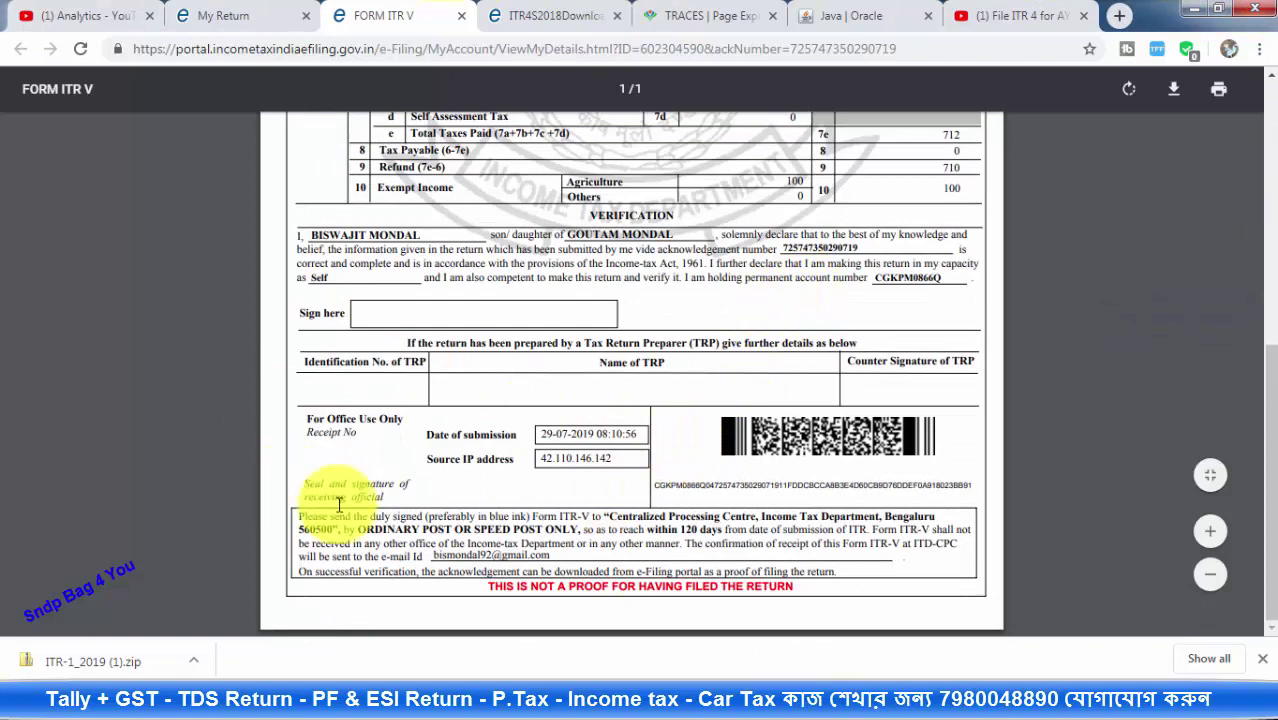
drag(493, 587, 783, 598)
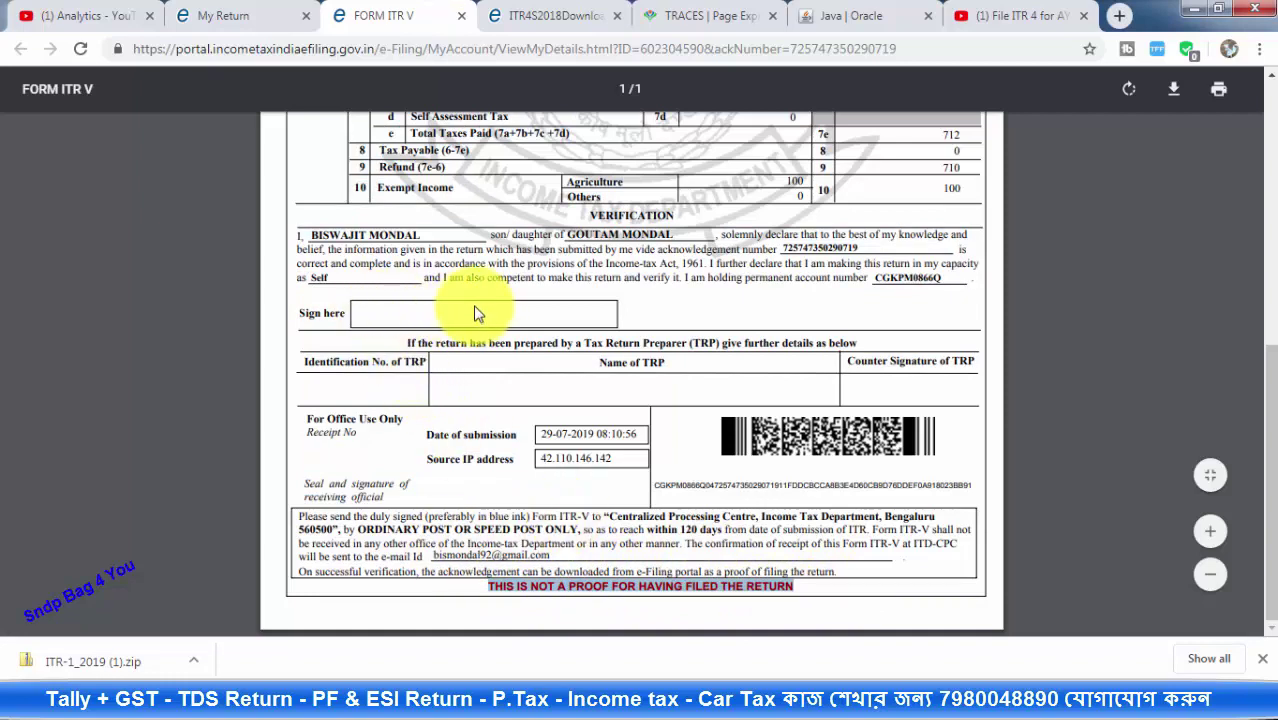
scroll(612, 431, up, 4)
scroll(618, 470, down, 4)
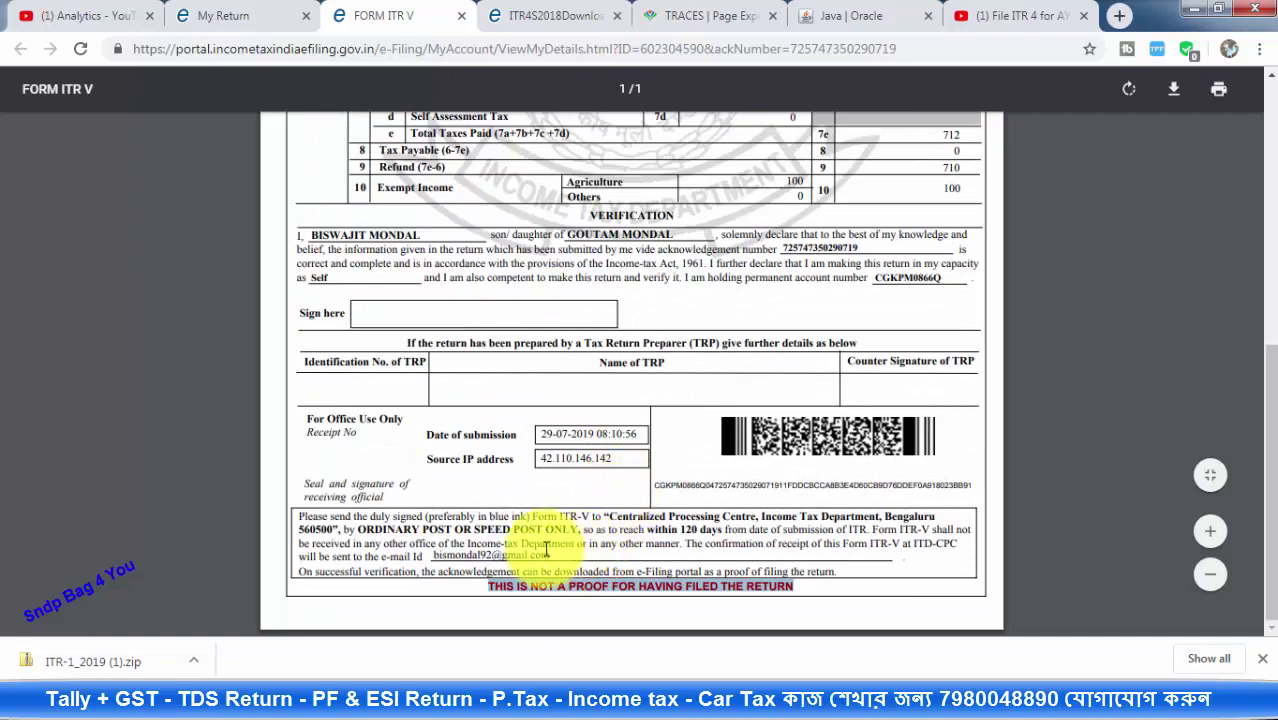
scroll(556, 305, up, 10)
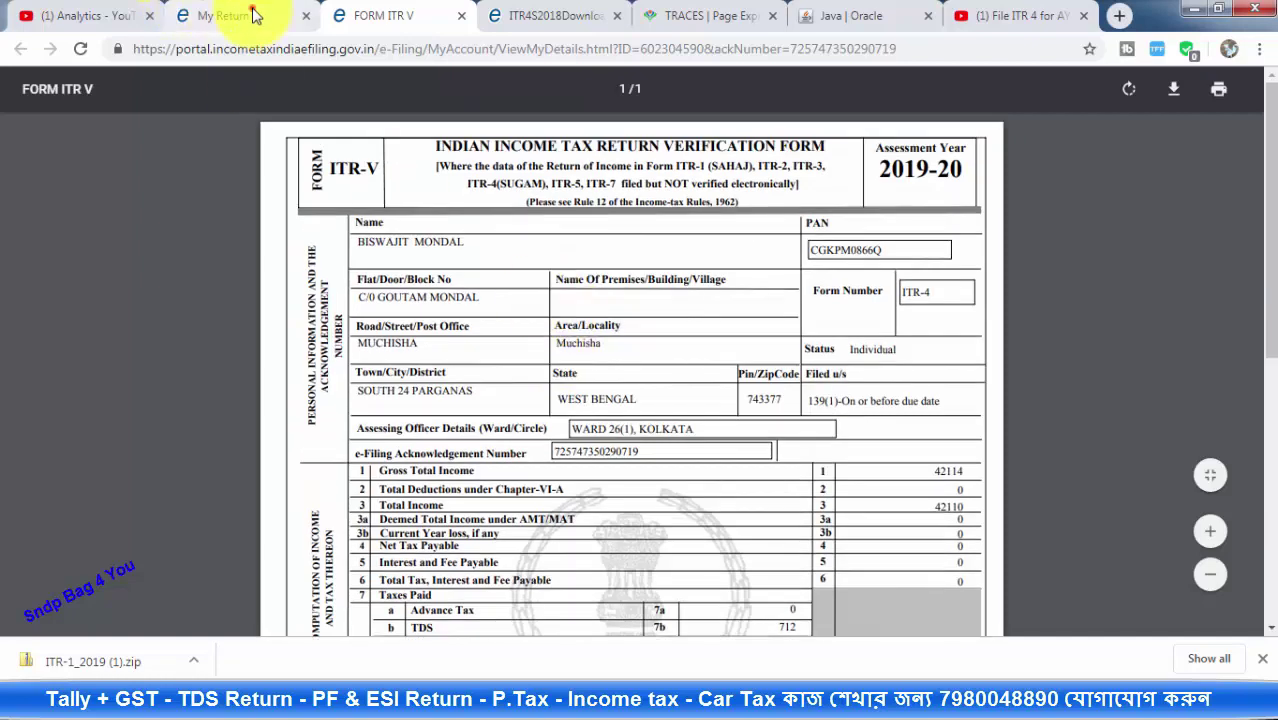
click(254, 16)
mouse_move(290, 157)
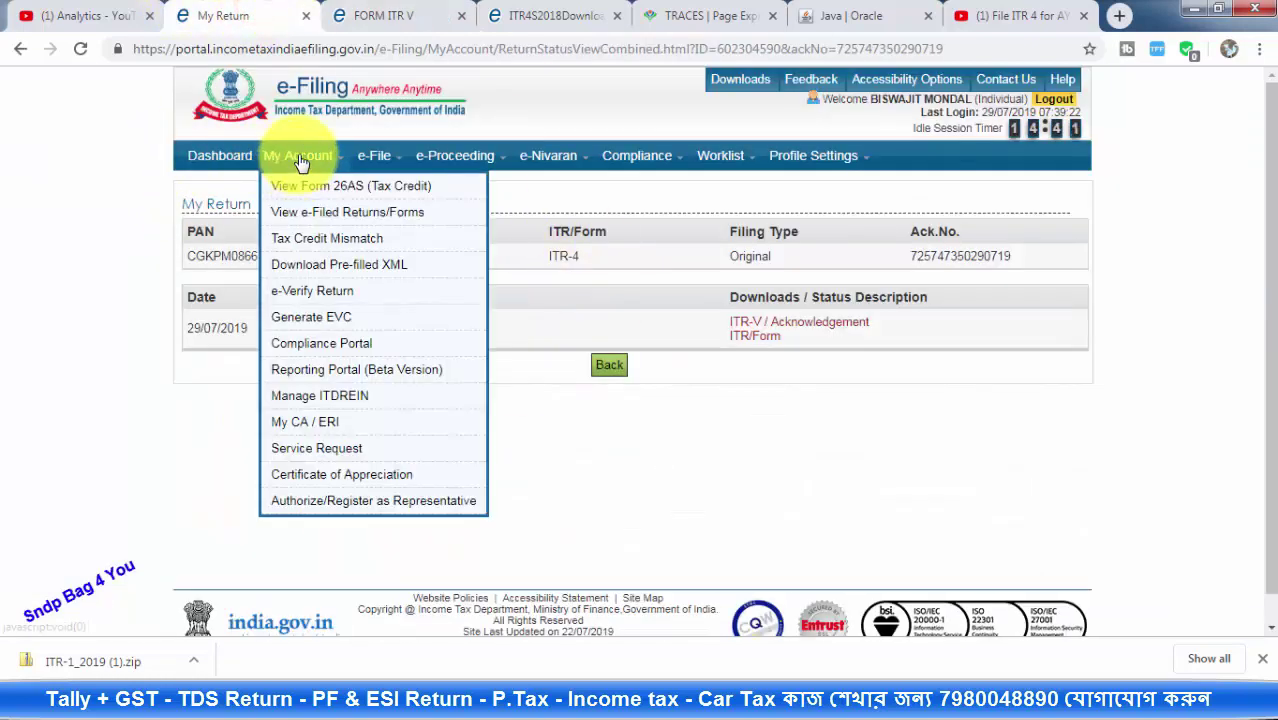
Start e-verifying the 2019-20 ITR-4 return and generate an Aadhaar OTP (Option 3)
click(355, 300)
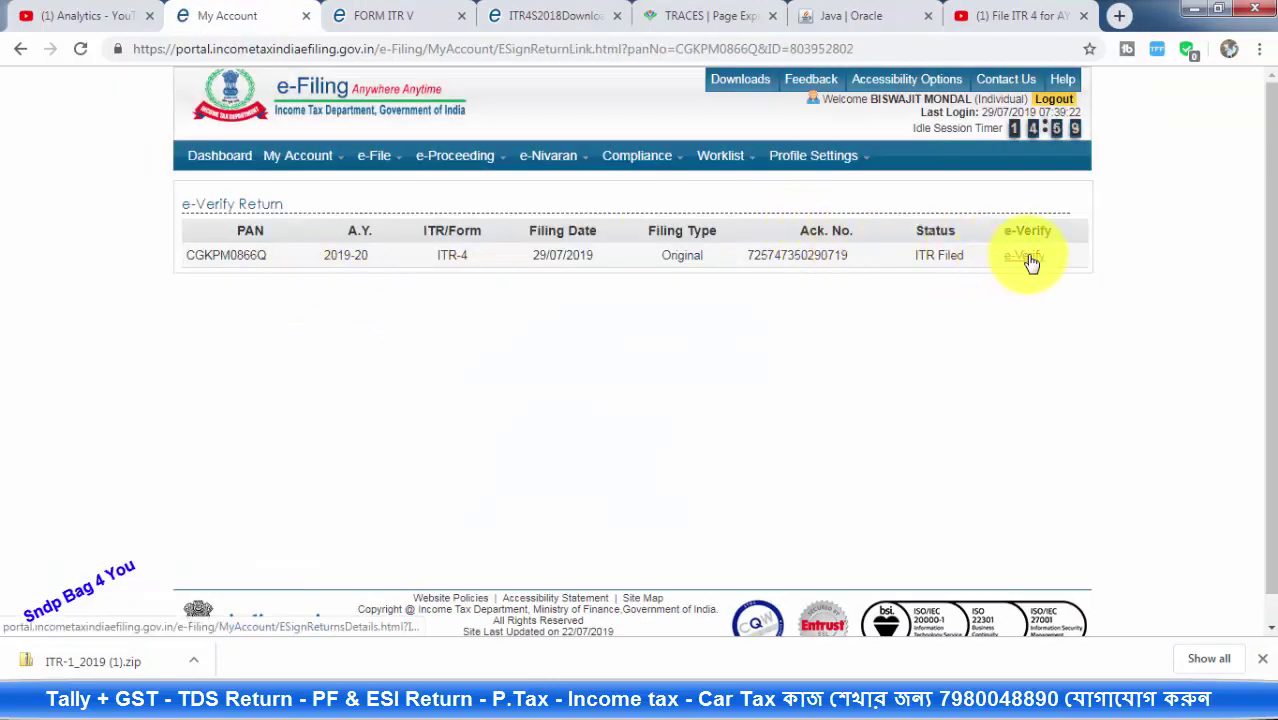
click(1028, 258)
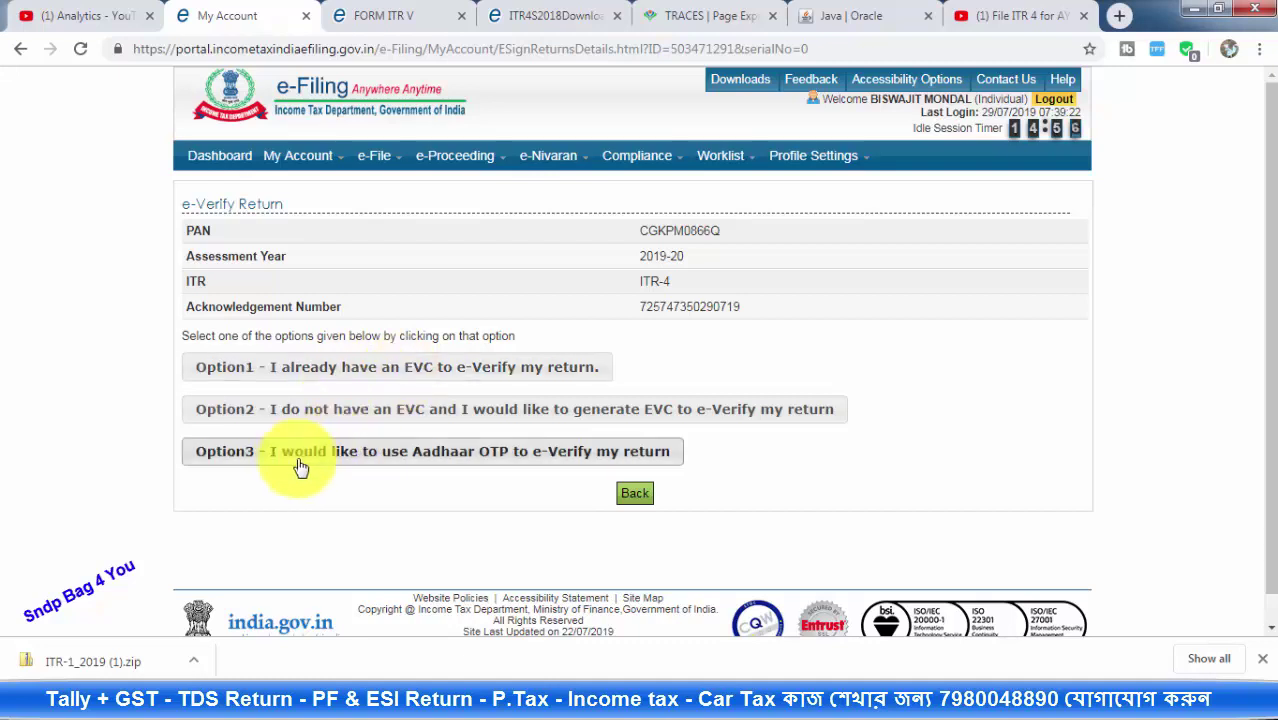
click(472, 453)
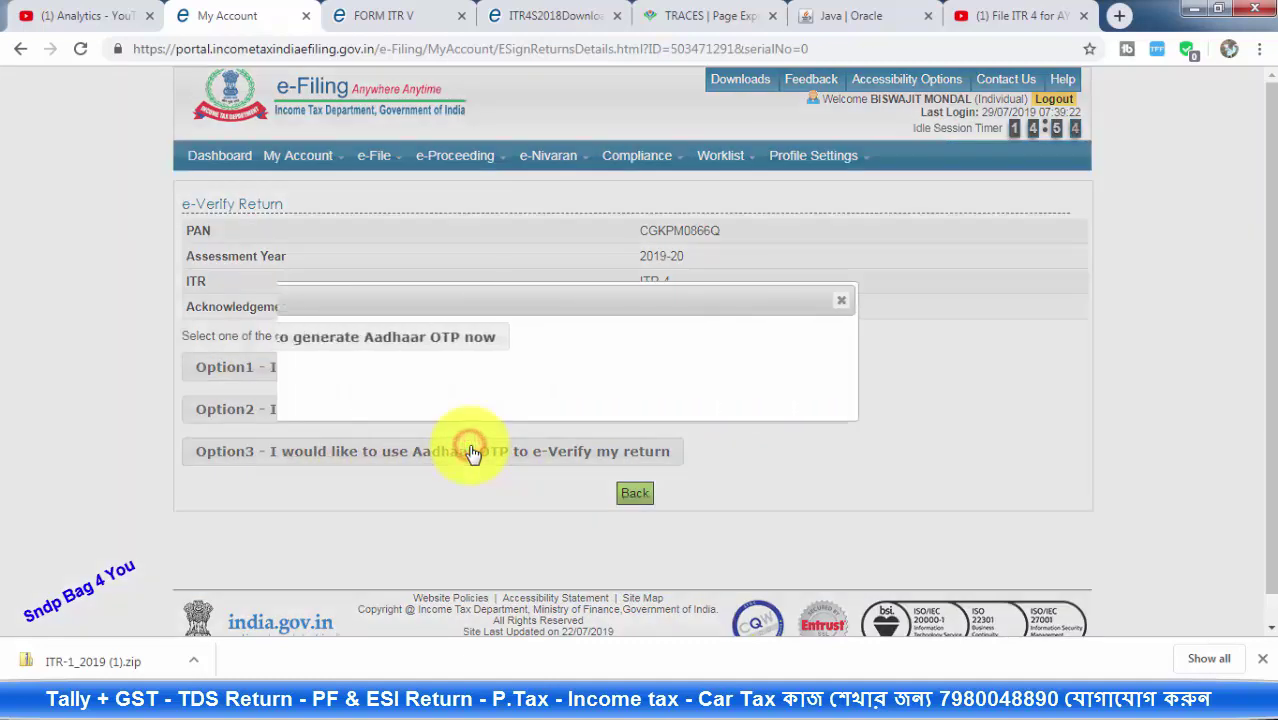
click(380, 337)
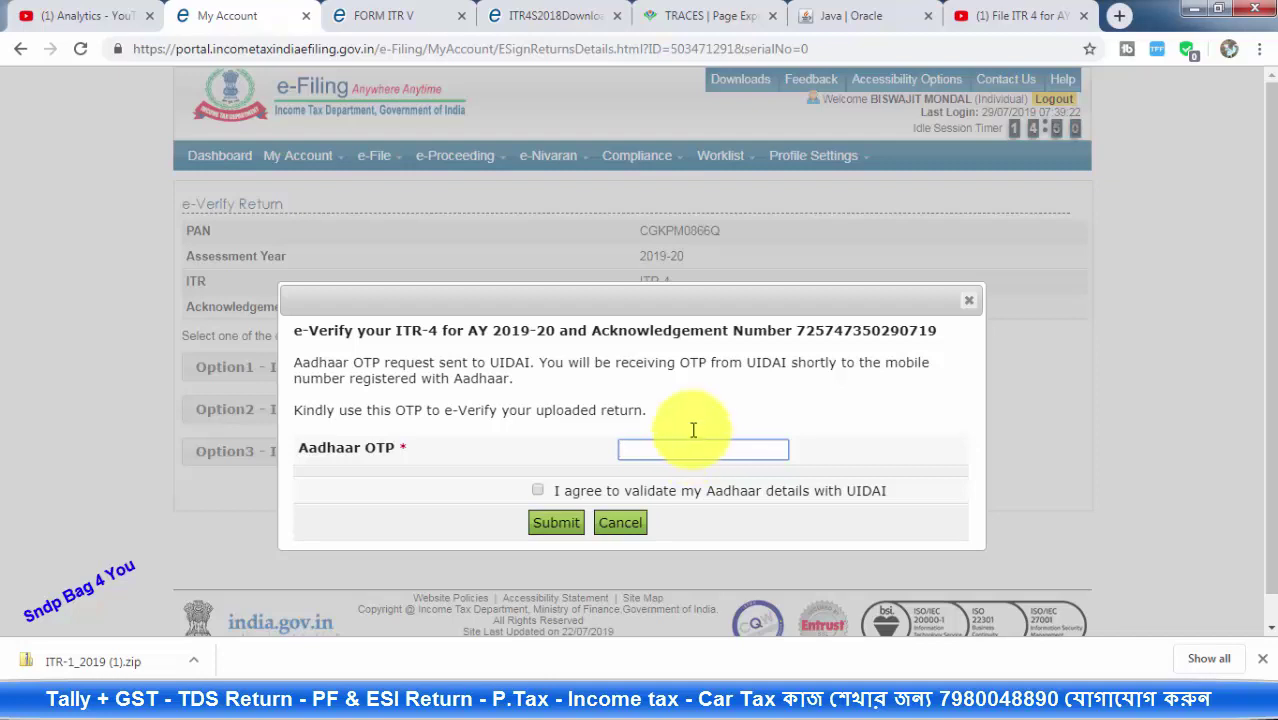
Dismiss the Aadhaar OTP entry form without submitting an OTP
key(Return)
click(658, 480)
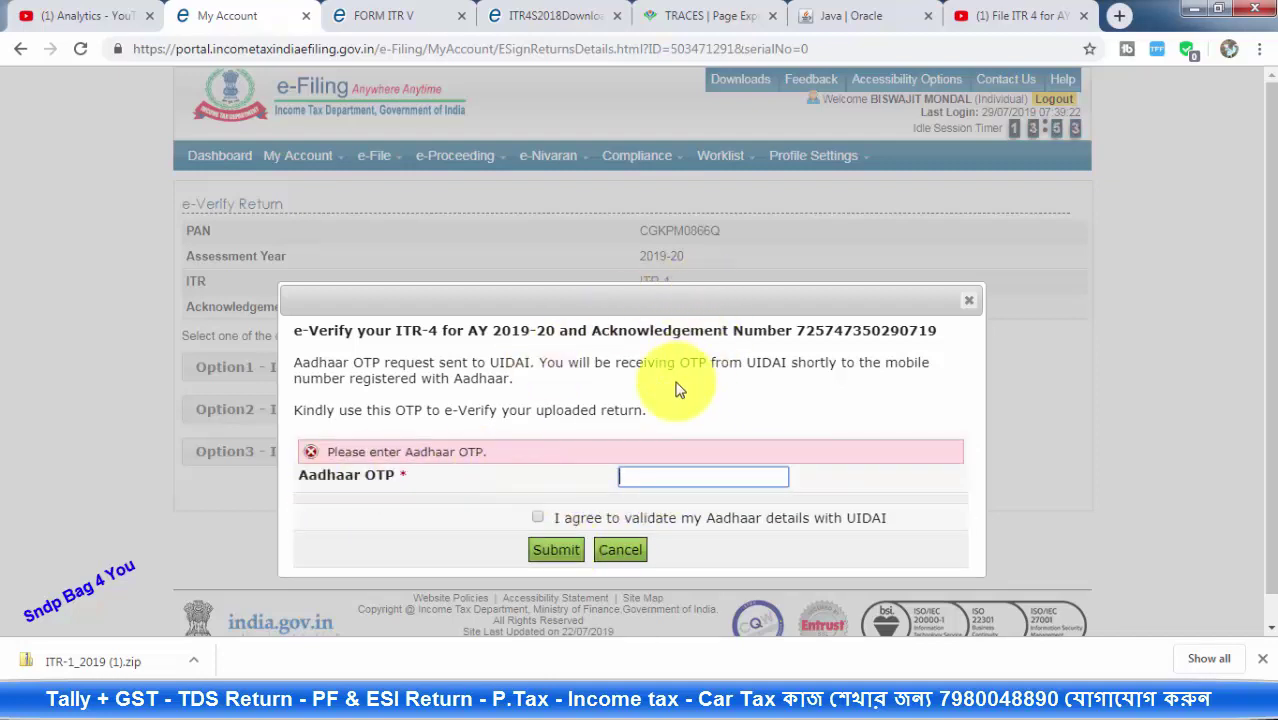
click(972, 305)
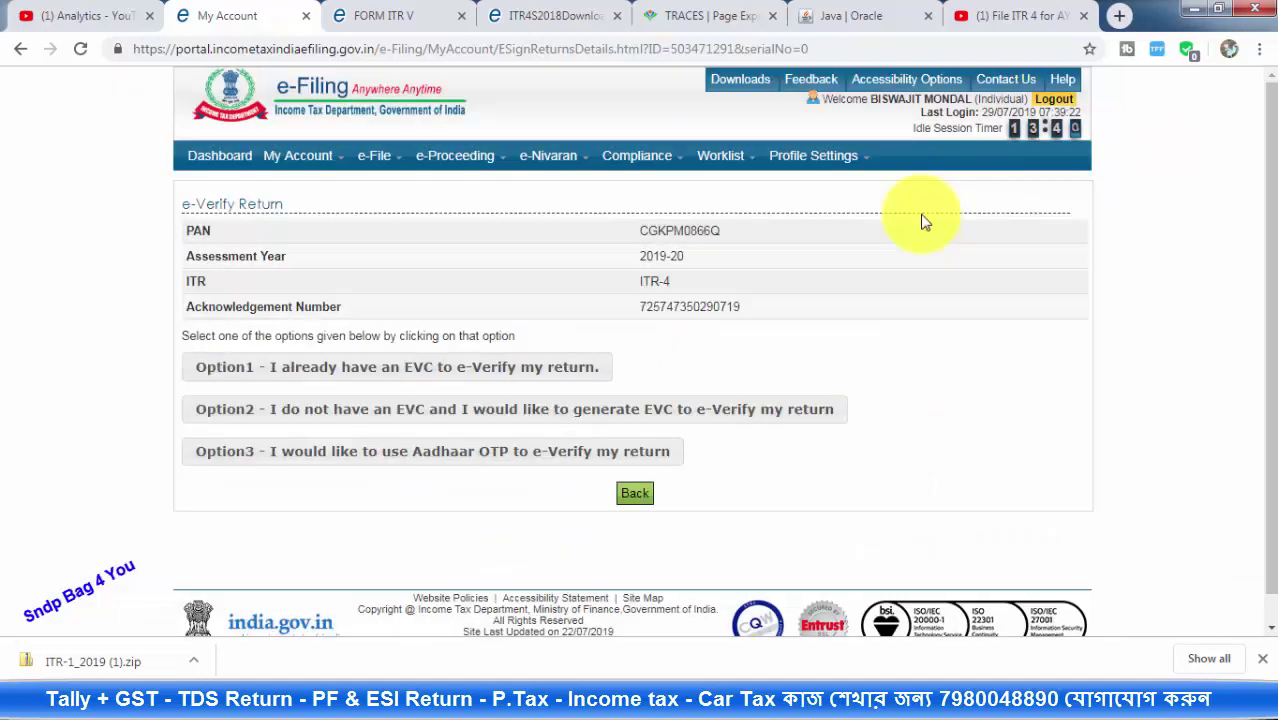